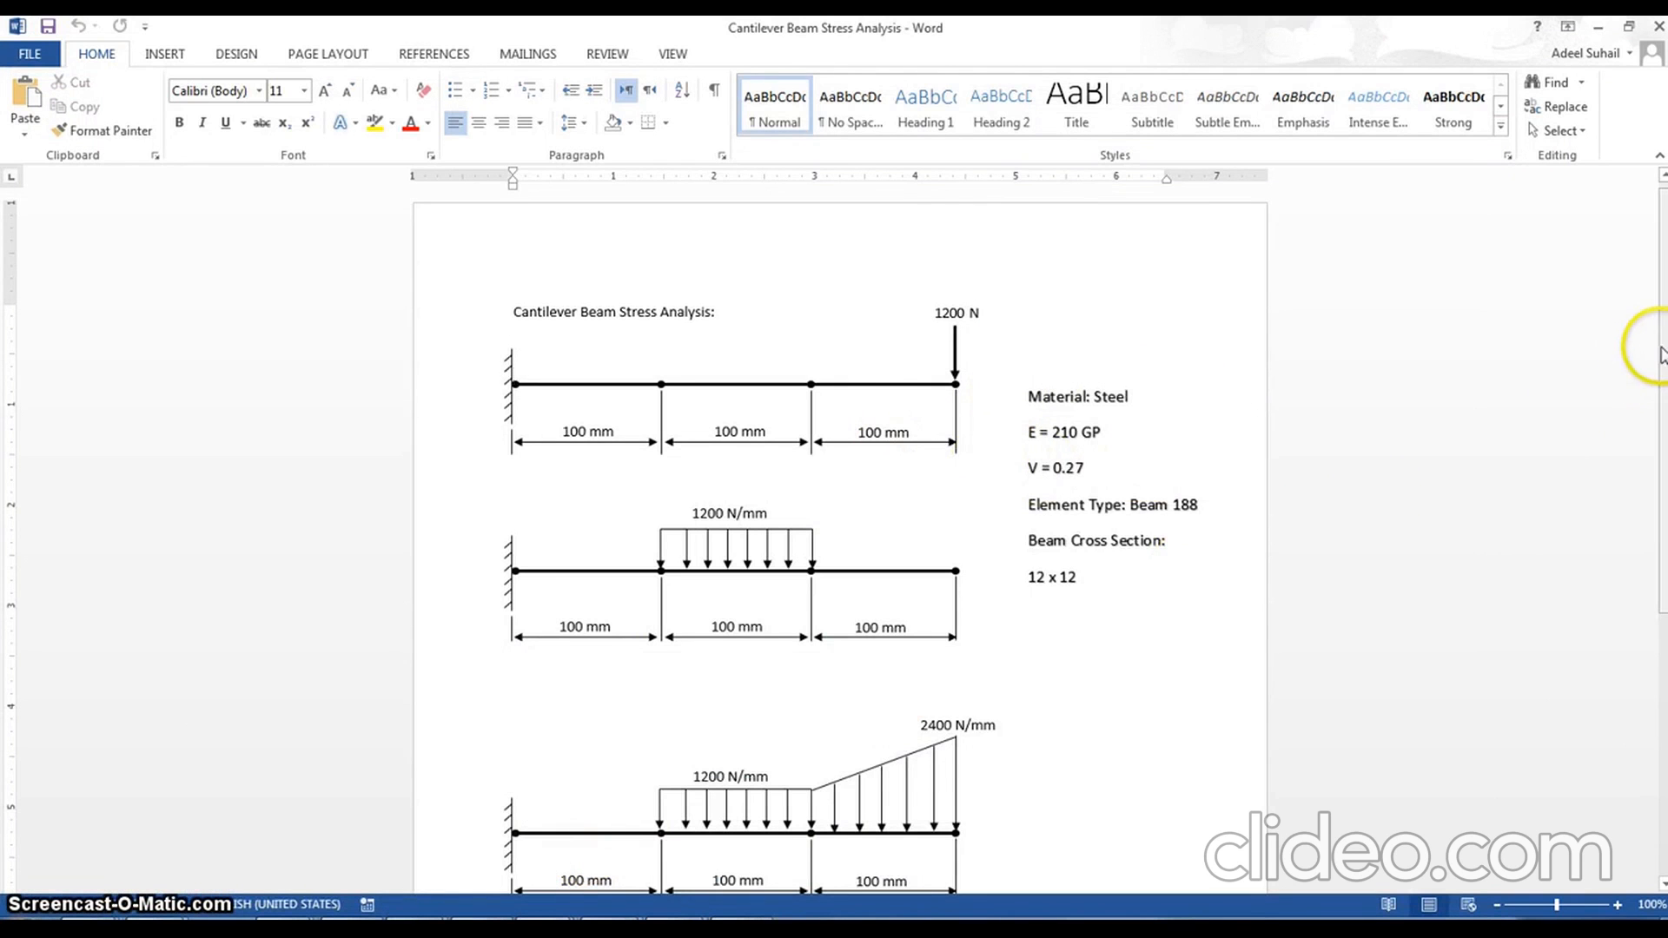
# Switch to ANSYS Mechanical APDL and filter the GUI preferences to the Structural discipline
pyautogui.moveTo(1661, 344); pyautogui.dragTo(1659, 391)
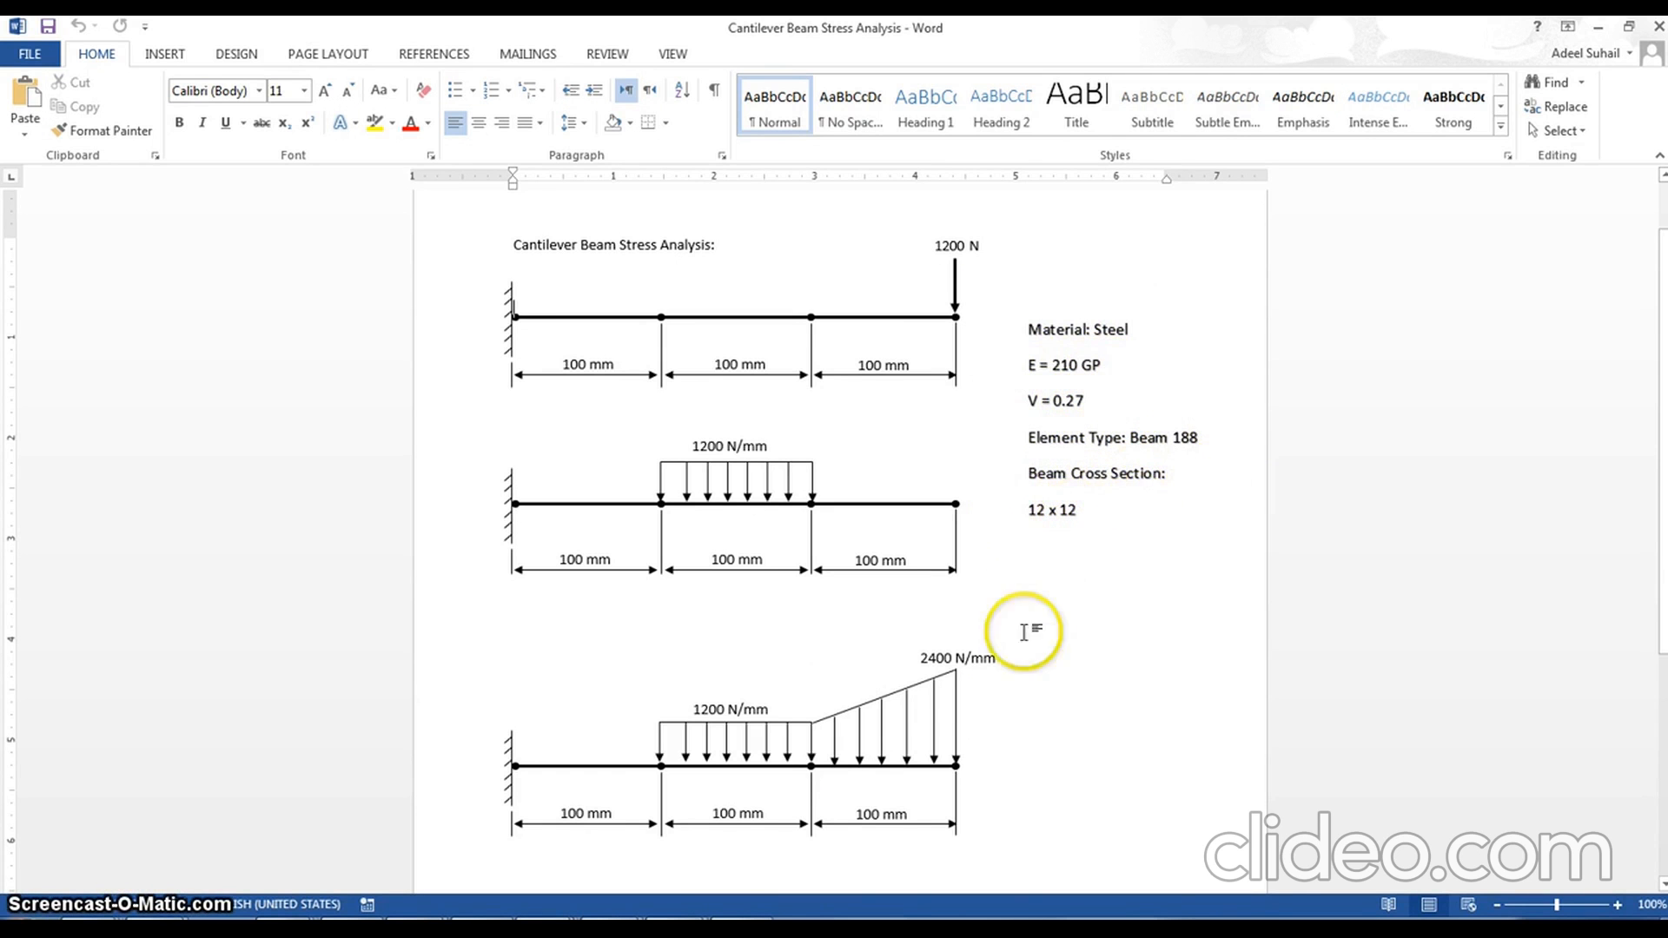
pyautogui.moveTo(728, 908)
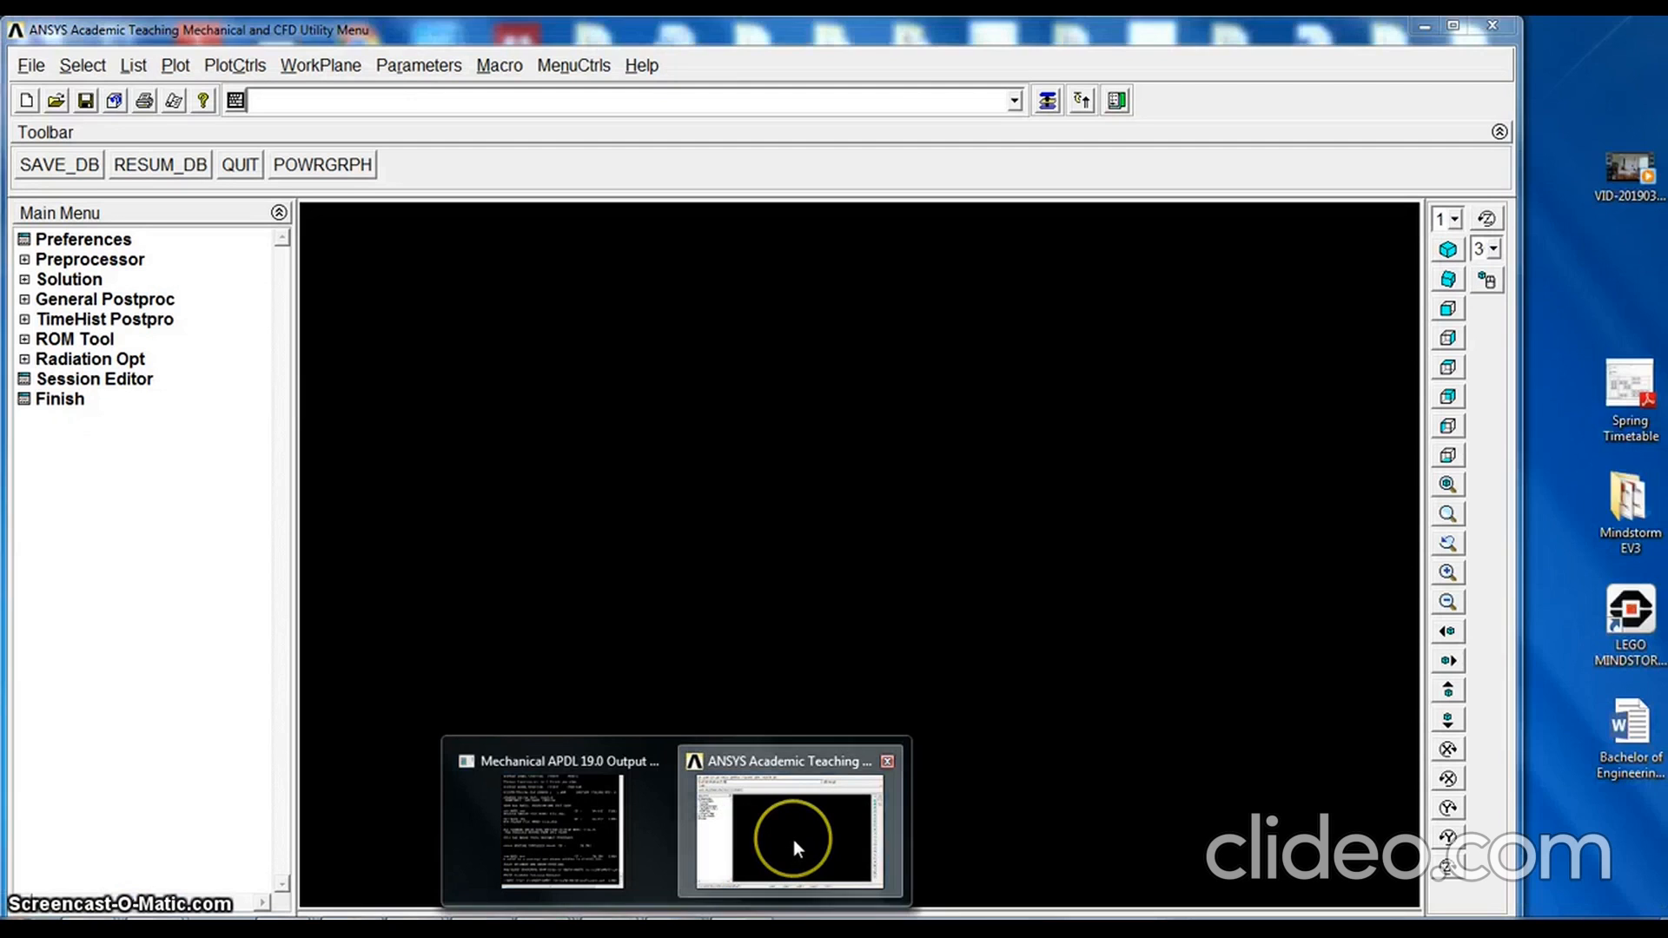
pyautogui.click(794, 839)
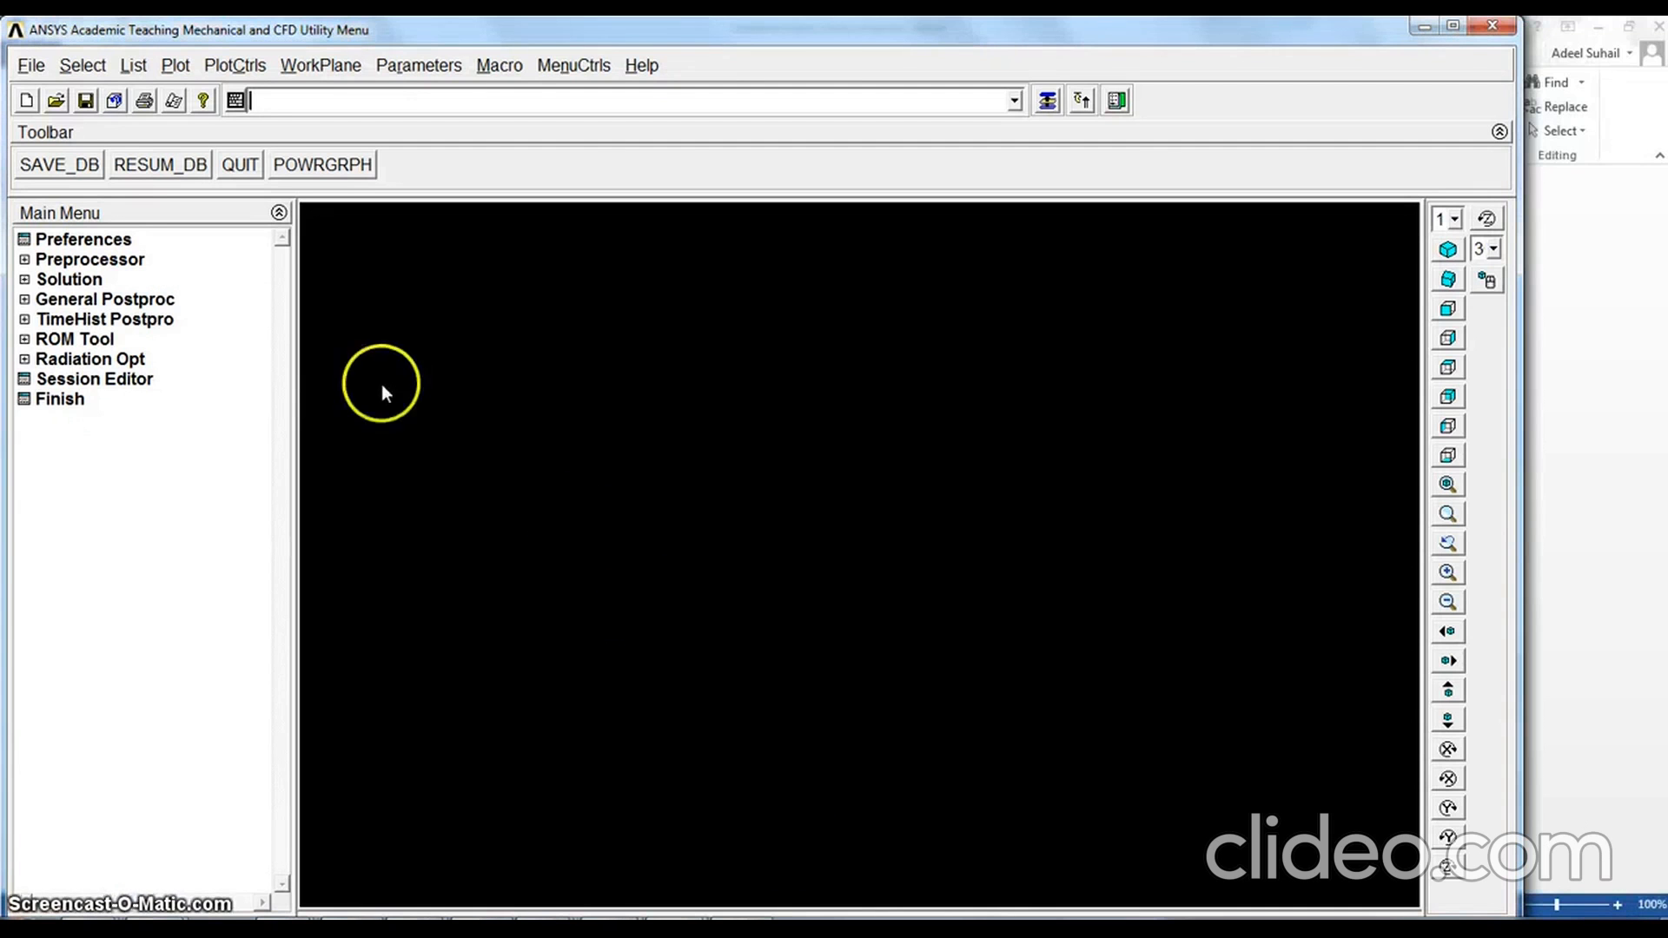
pyautogui.click(82, 240)
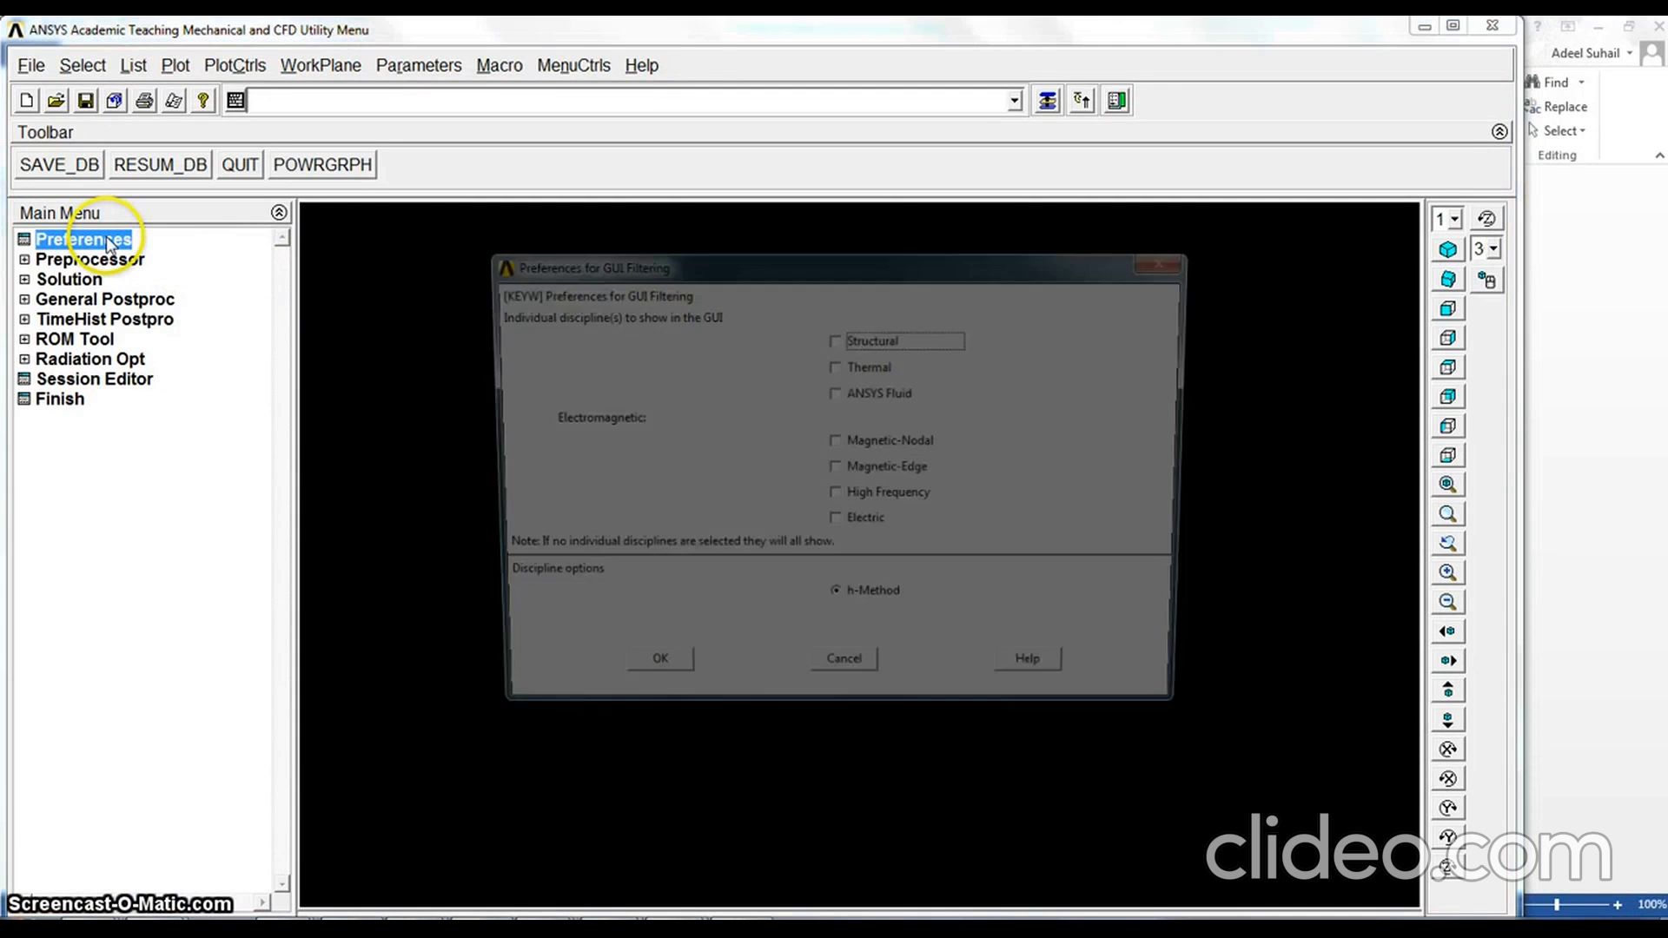
pyautogui.click(836, 339)
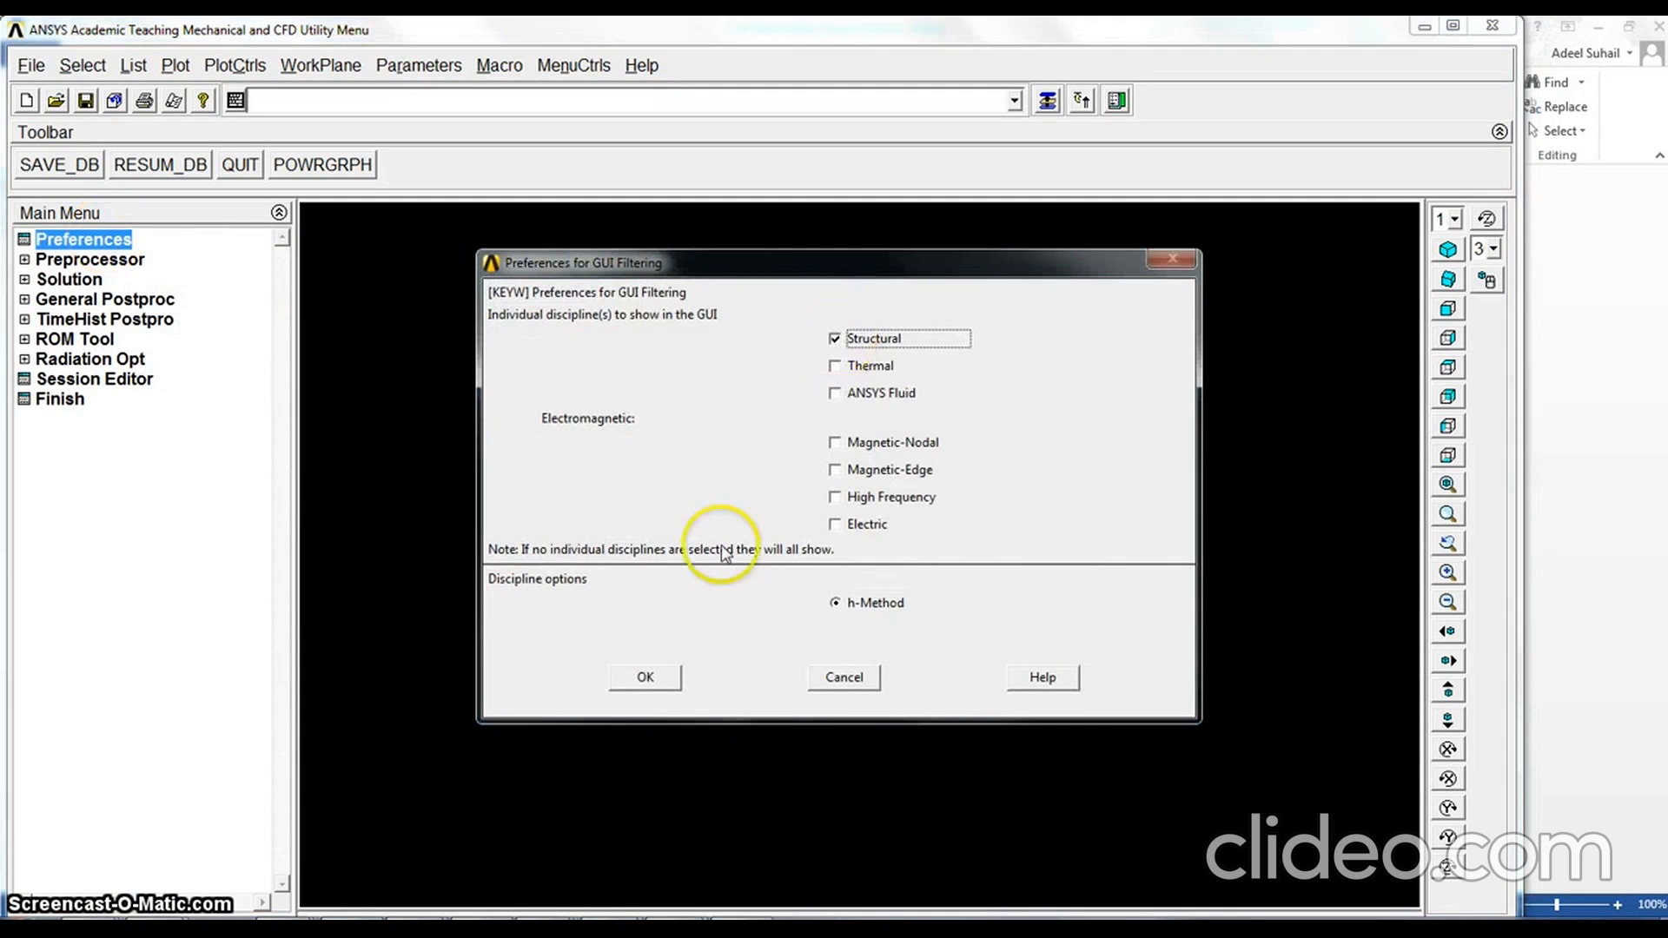
pyautogui.click(650, 683)
# Add the structural Beam 2 node 188 element type with reference number 1
pyautogui.click(105, 260)
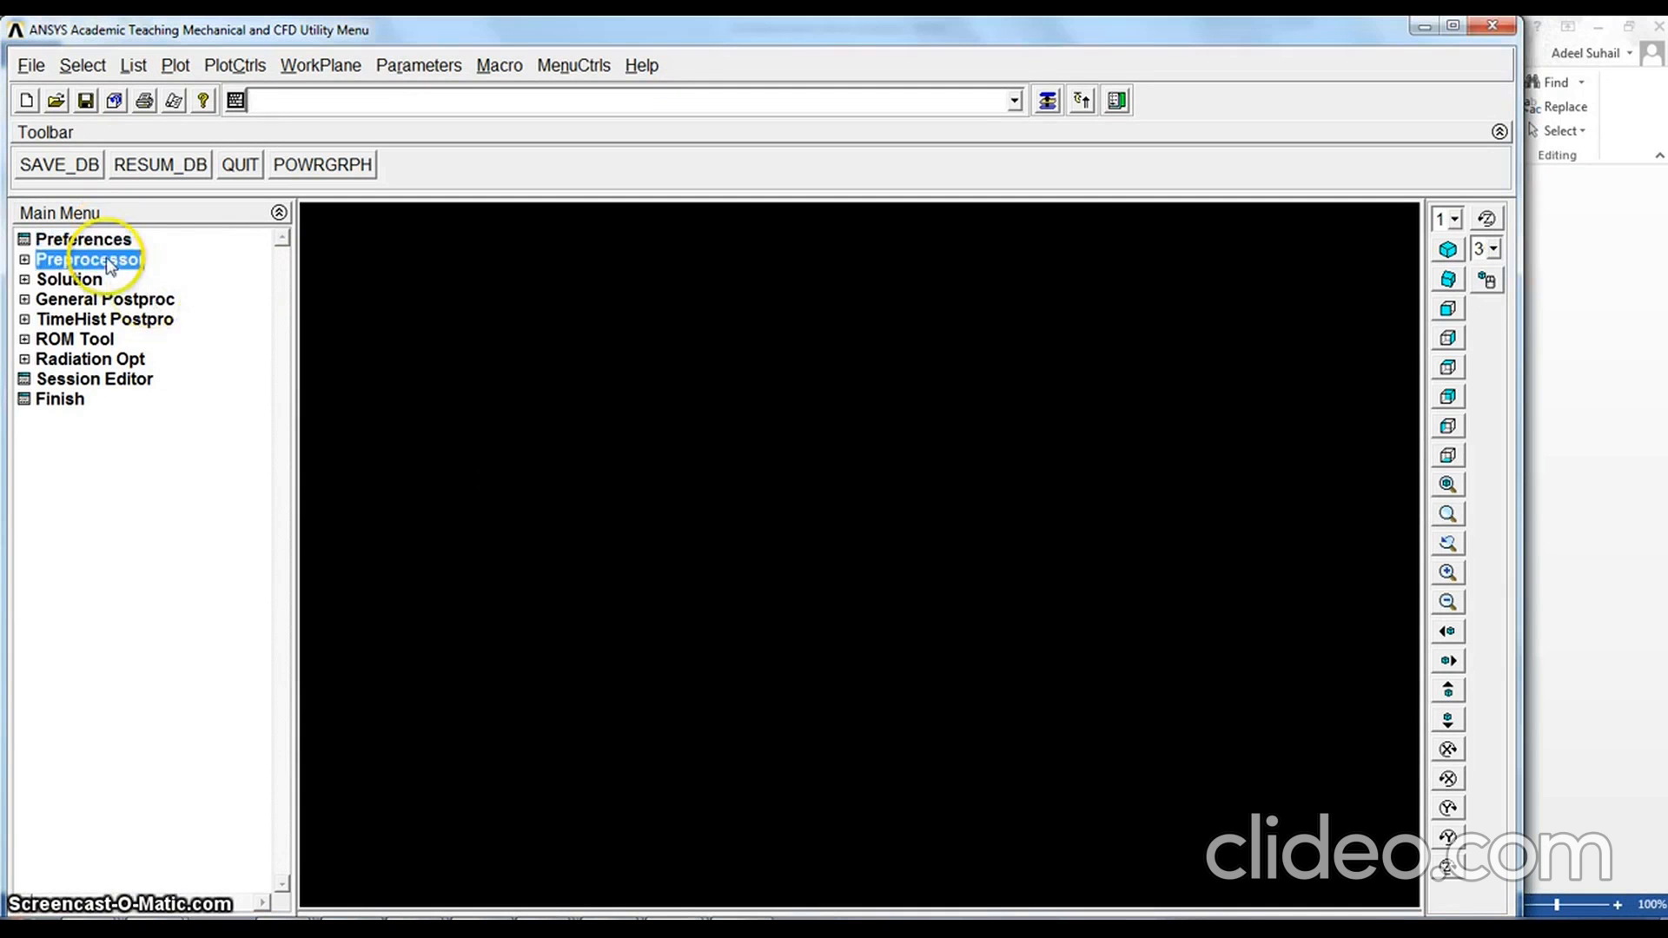
pyautogui.click(122, 280)
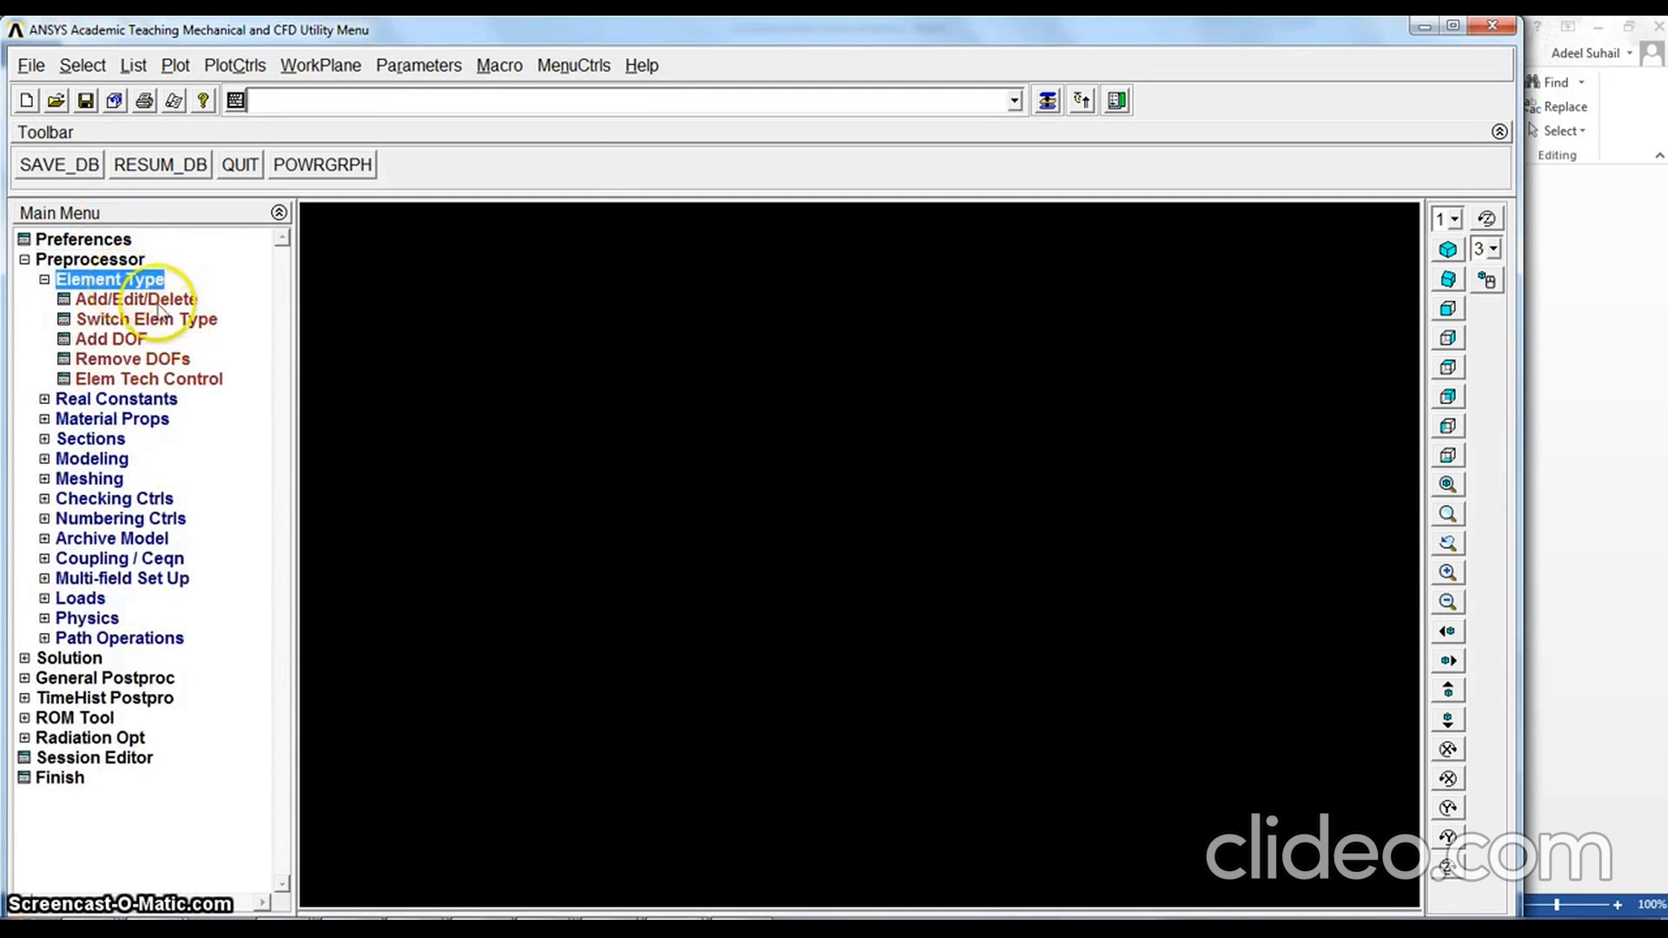
pyautogui.click(126, 299)
pyautogui.click(161, 551)
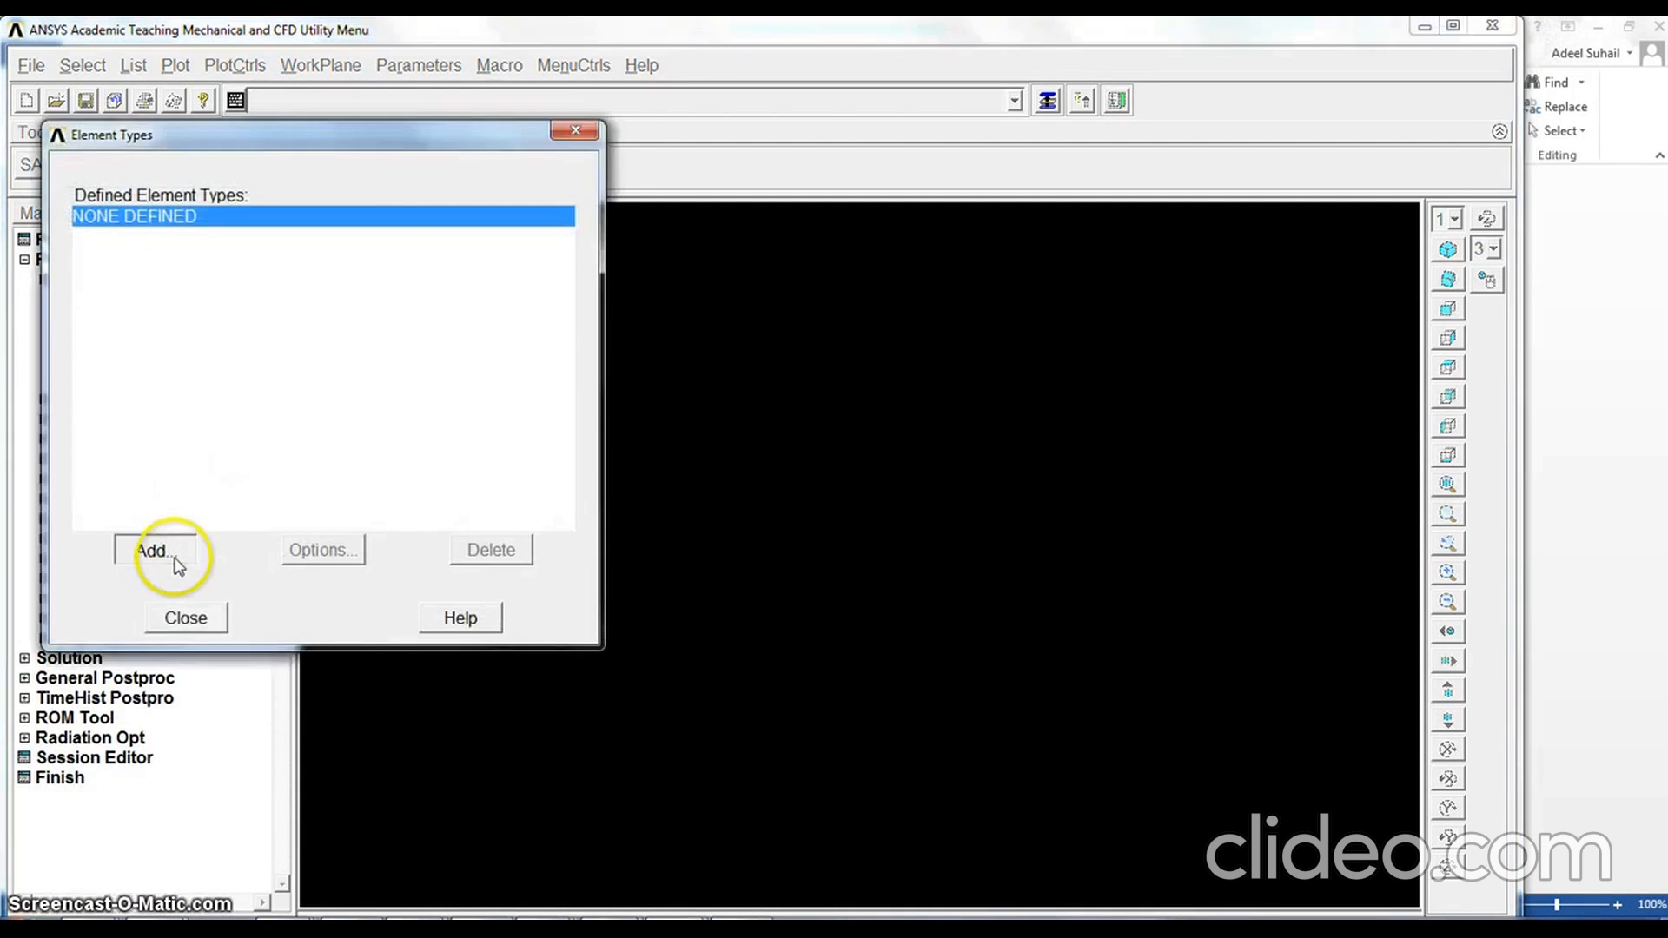
pyautogui.click(881, 437)
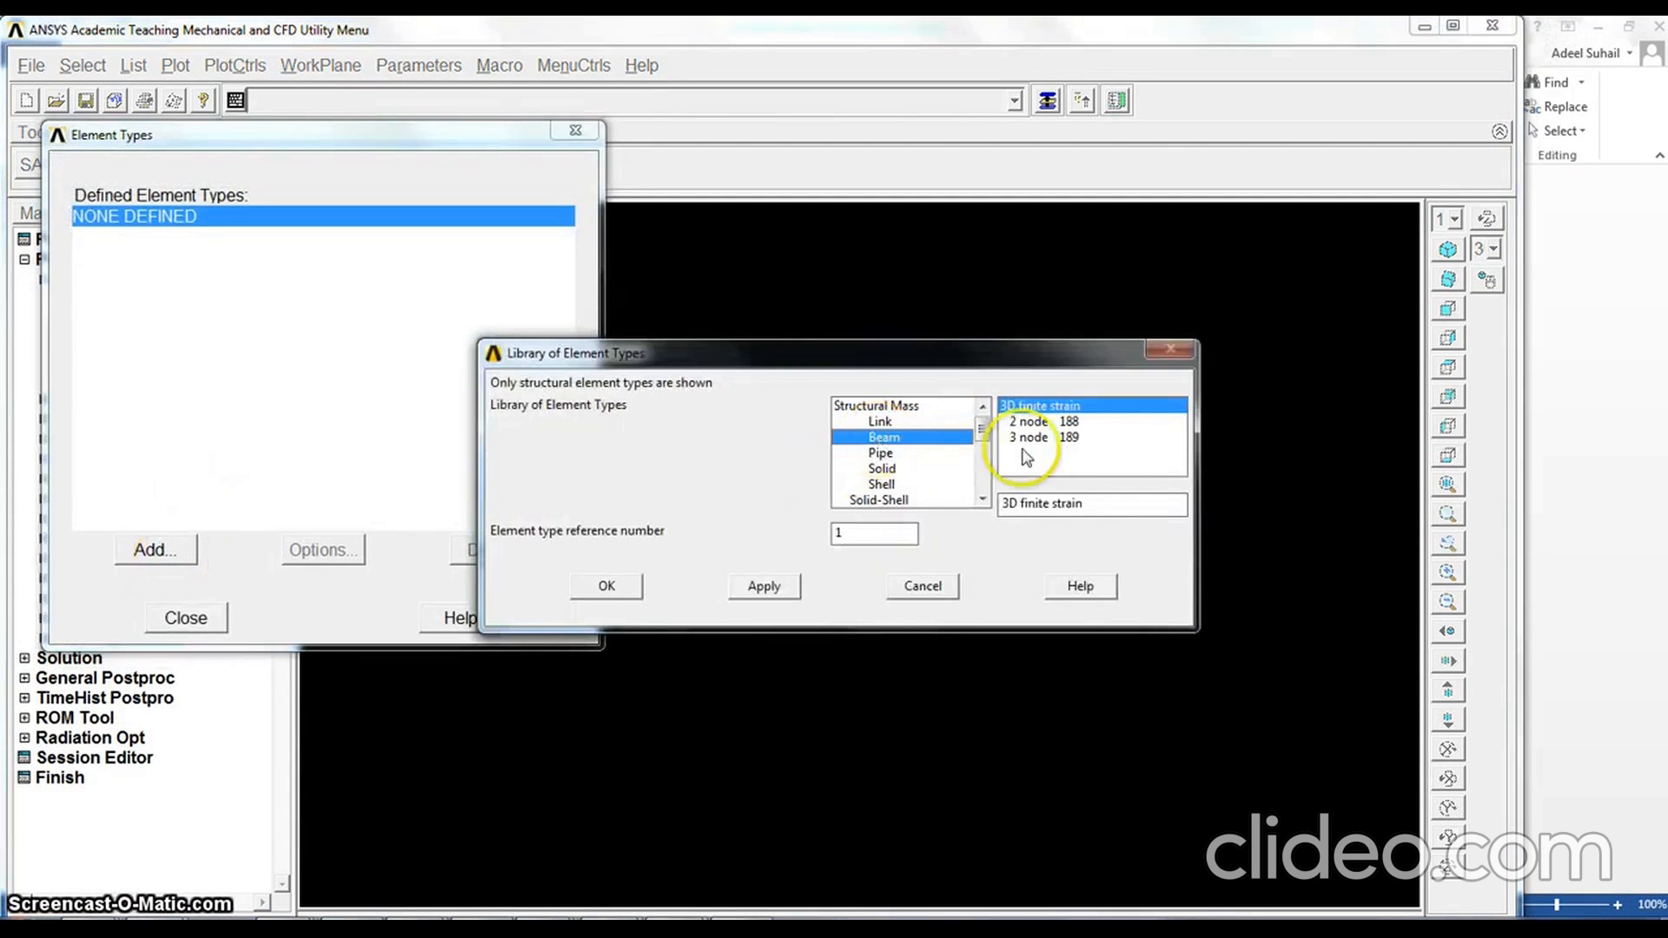
pyautogui.click(1051, 423)
pyautogui.click(606, 586)
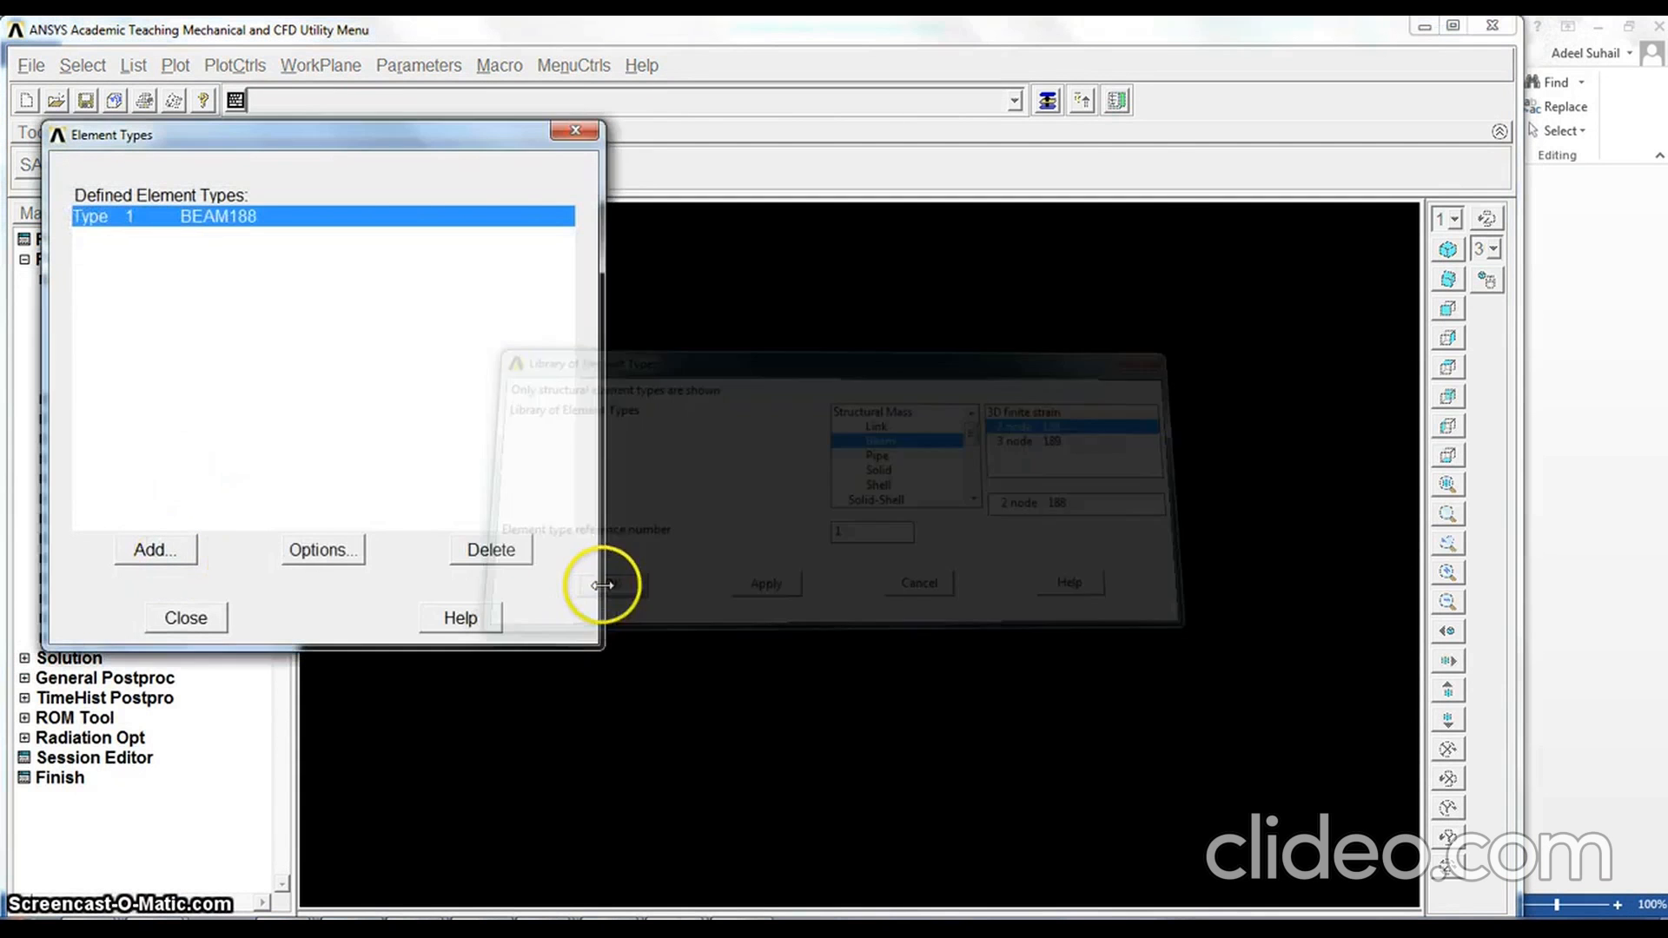
pyautogui.click(186, 616)
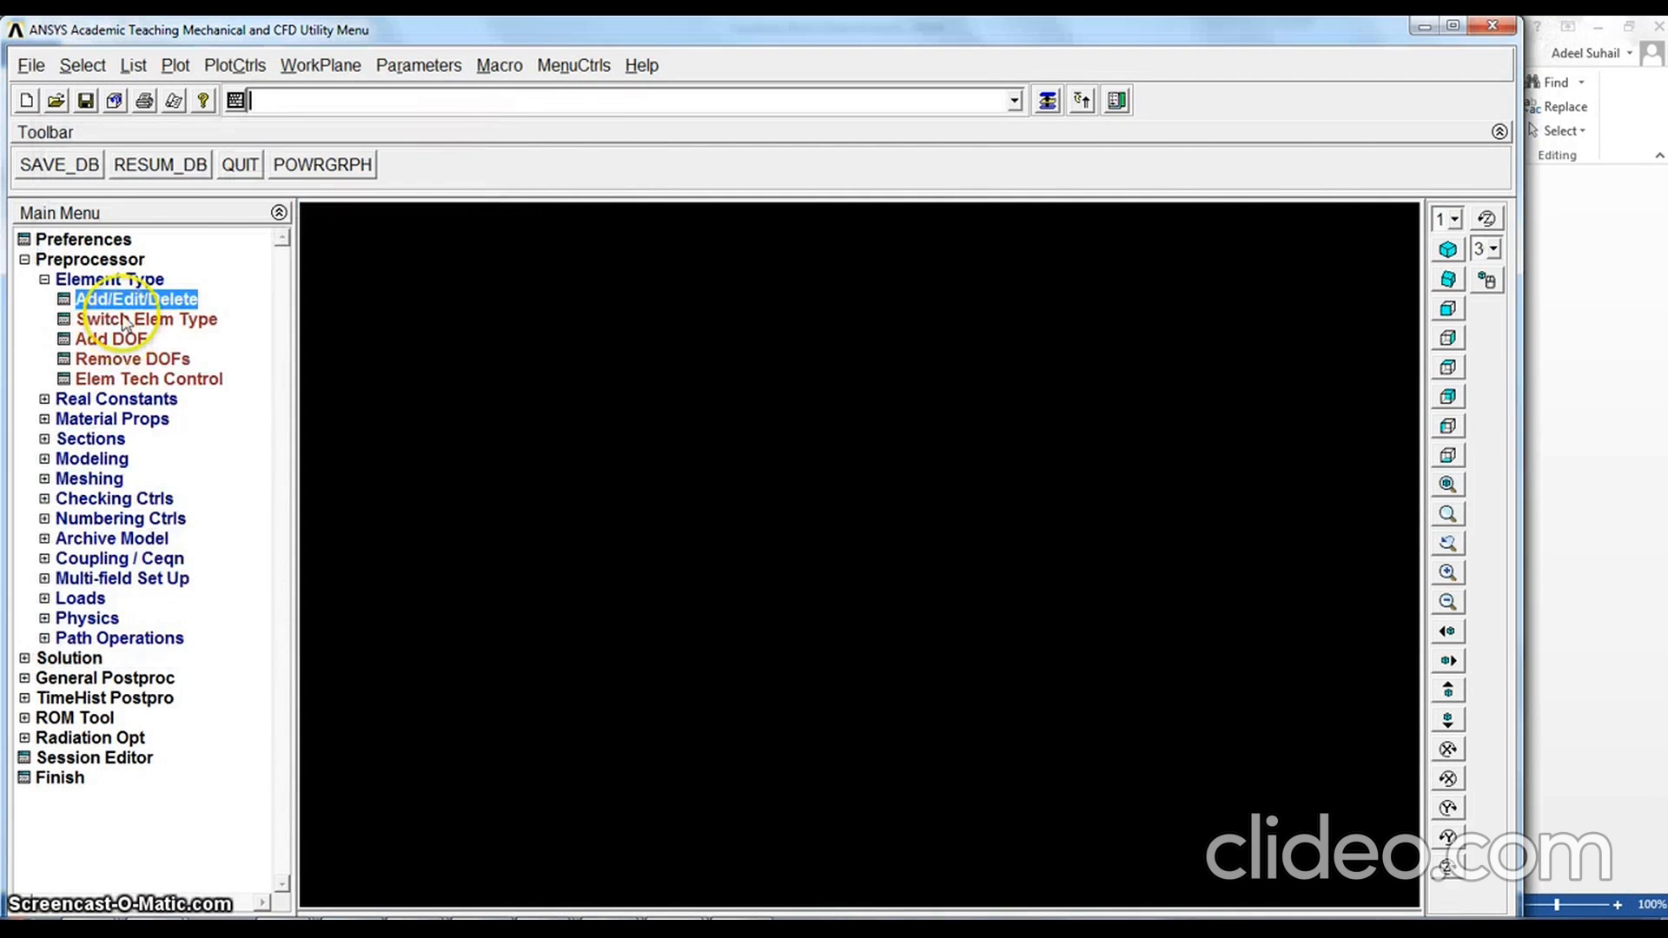
pyautogui.click(44, 279)
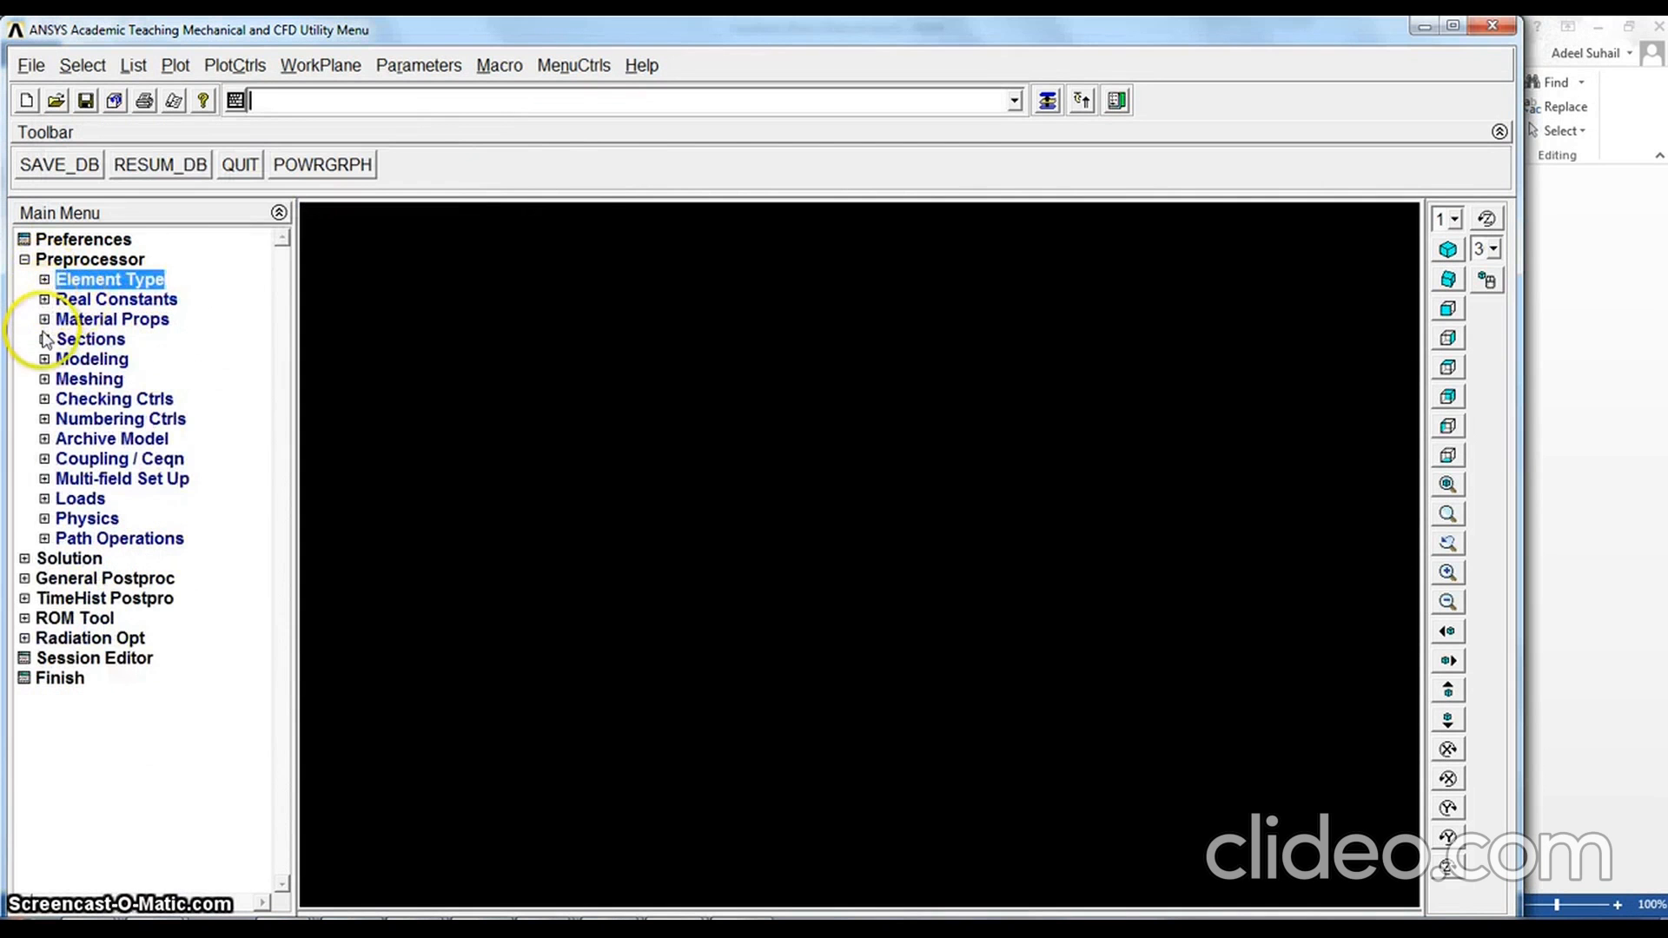
# Define material model 1 as structural linear elastic isotropic with EX 2e11 and PRXY 0.27
pyautogui.click(44, 320)
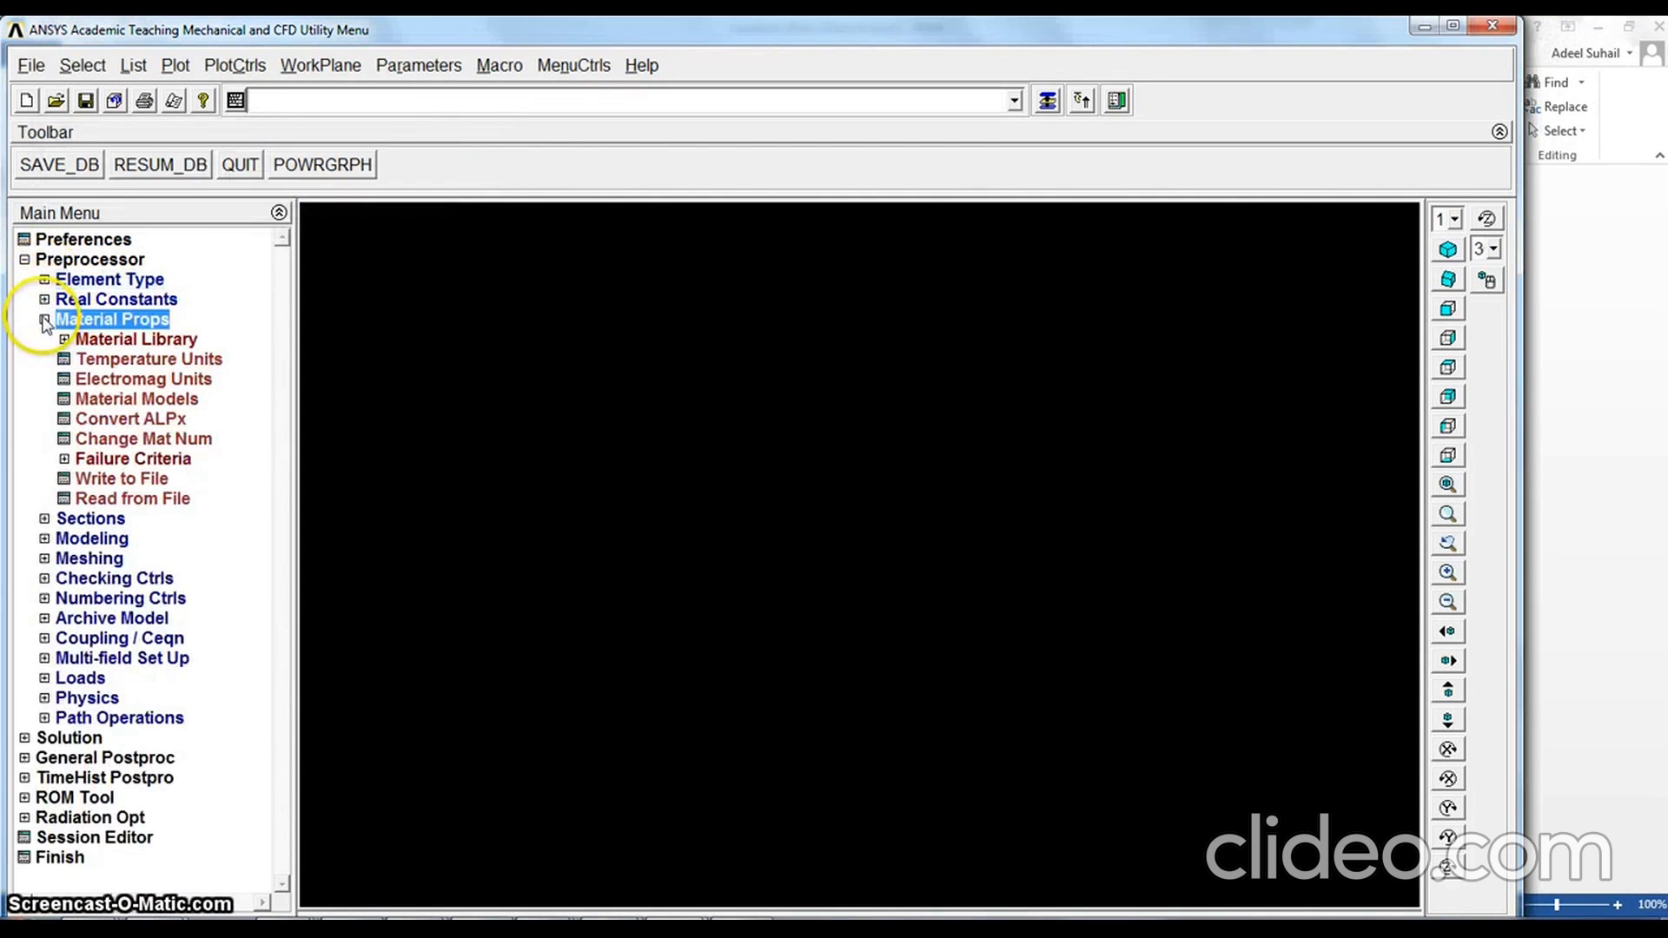
pyautogui.click(137, 398)
pyautogui.doubleClick(873, 440)
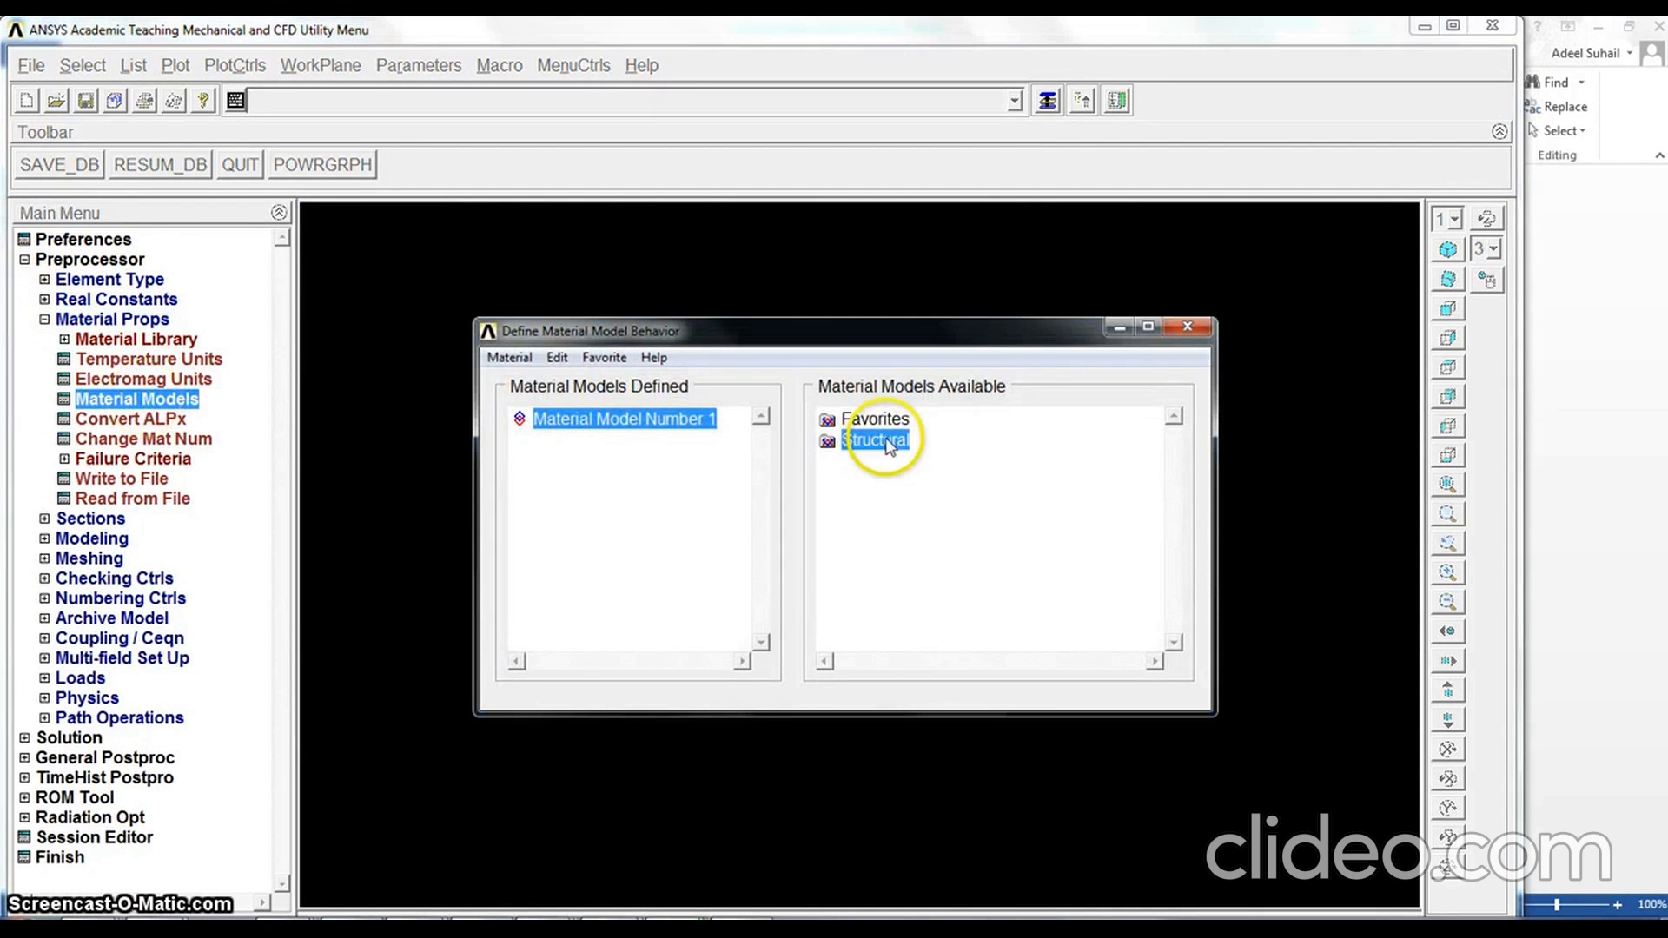
pyautogui.doubleClick(895, 460)
pyautogui.doubleClick(930, 481)
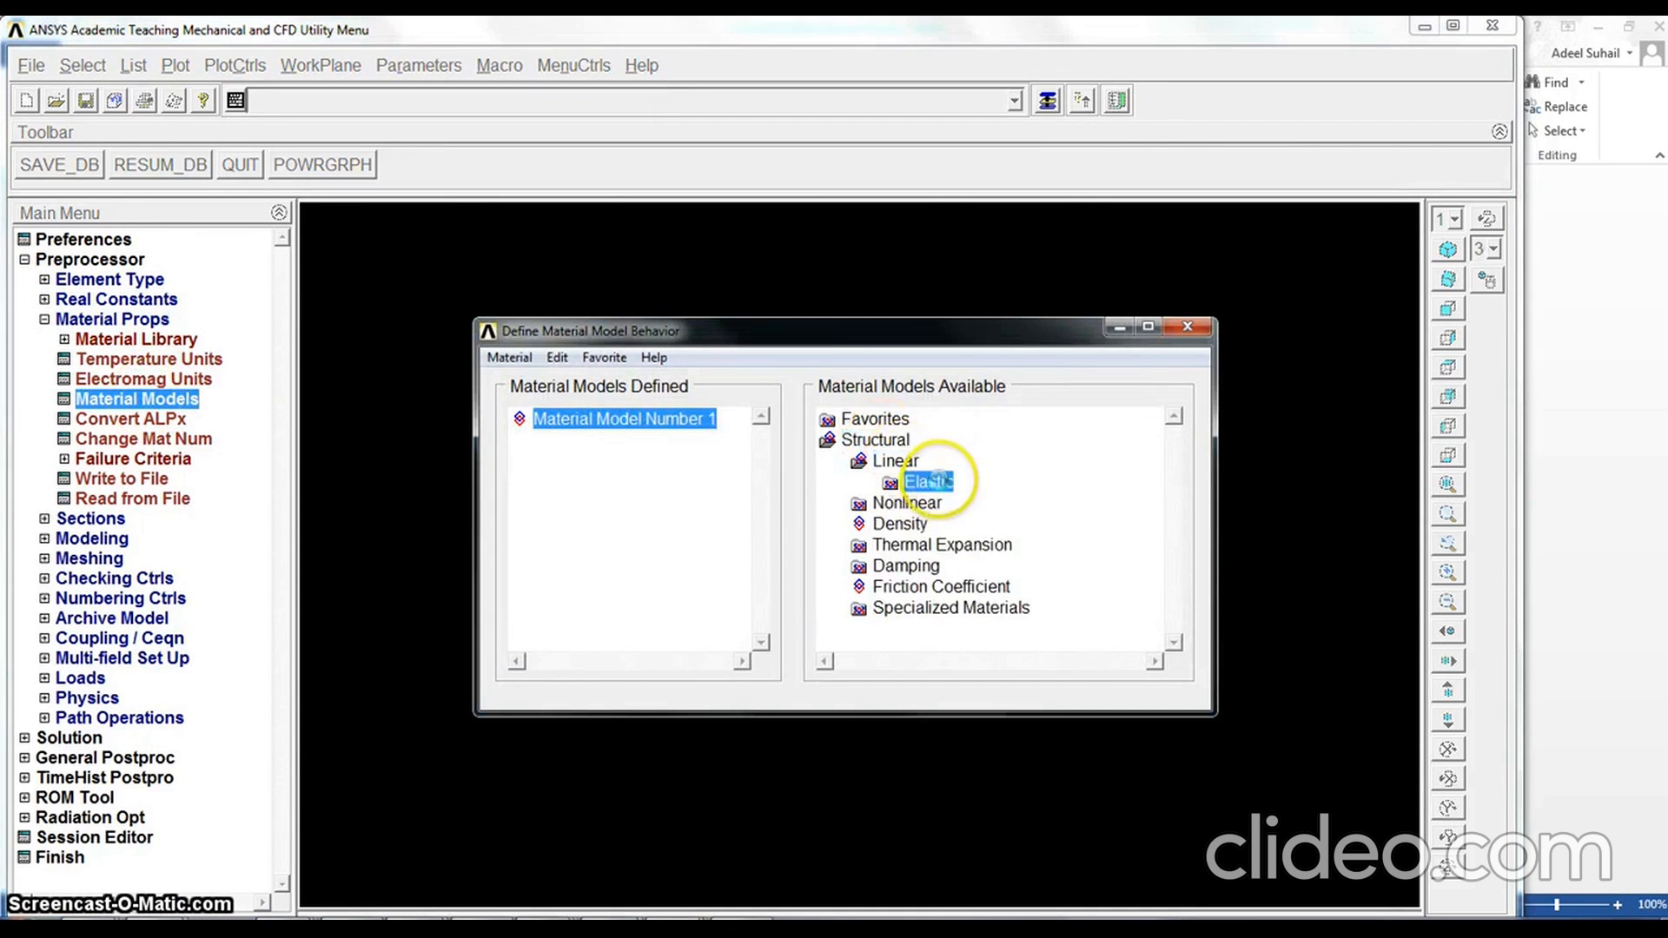
pyautogui.doubleClick(964, 503)
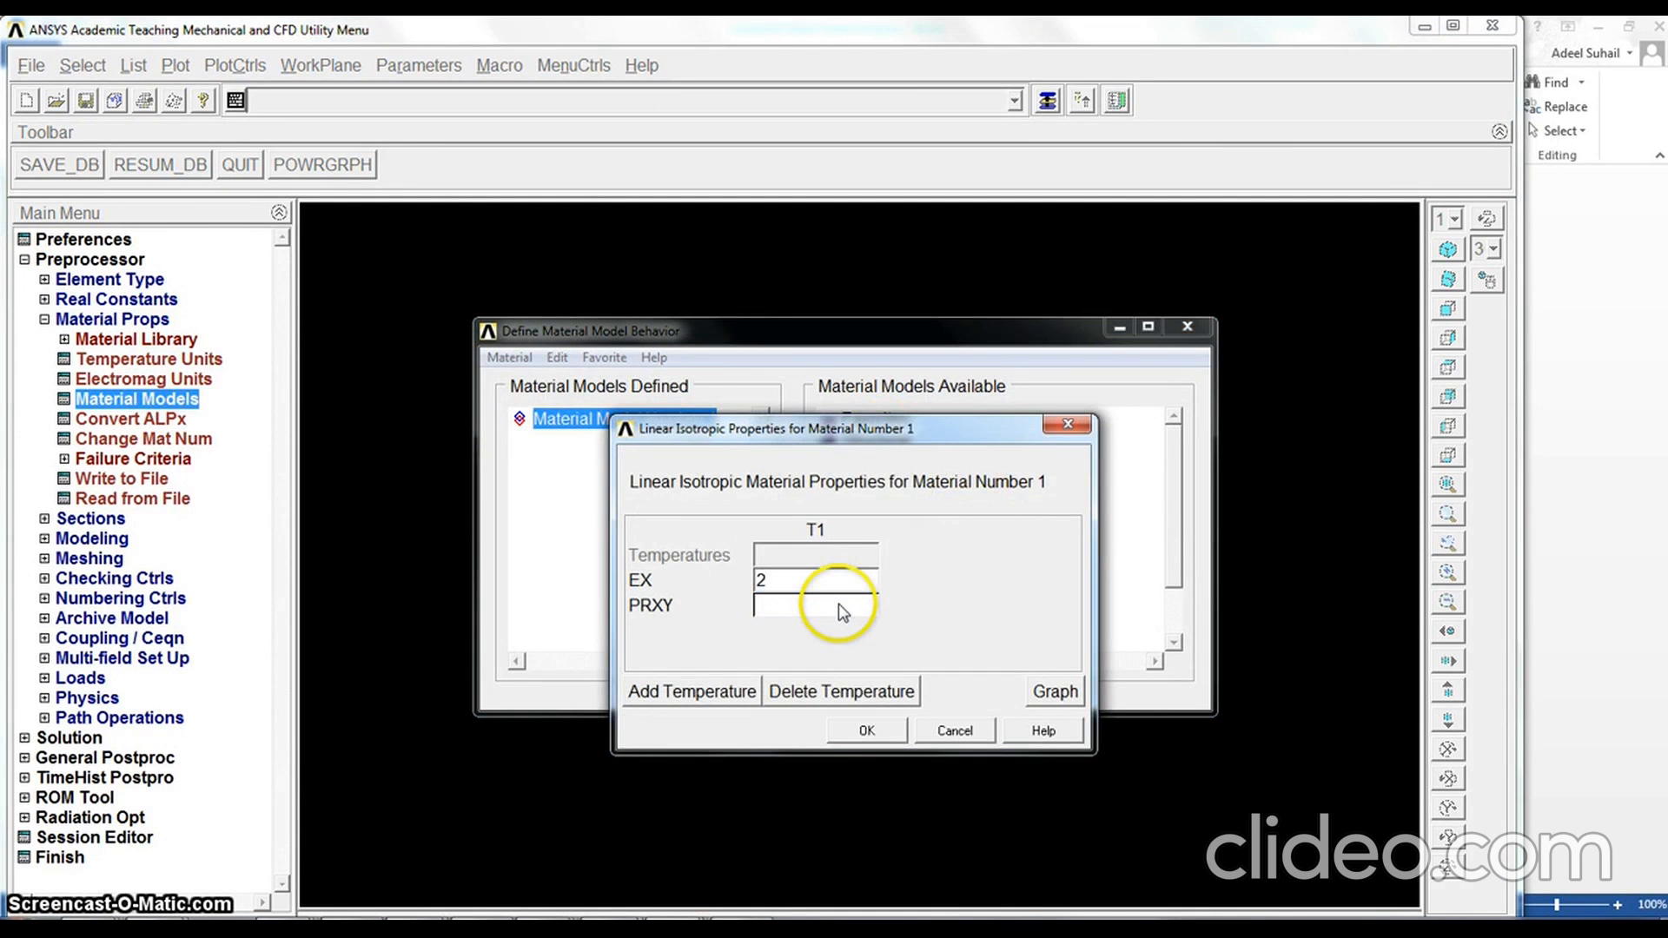
pyautogui.write('11')
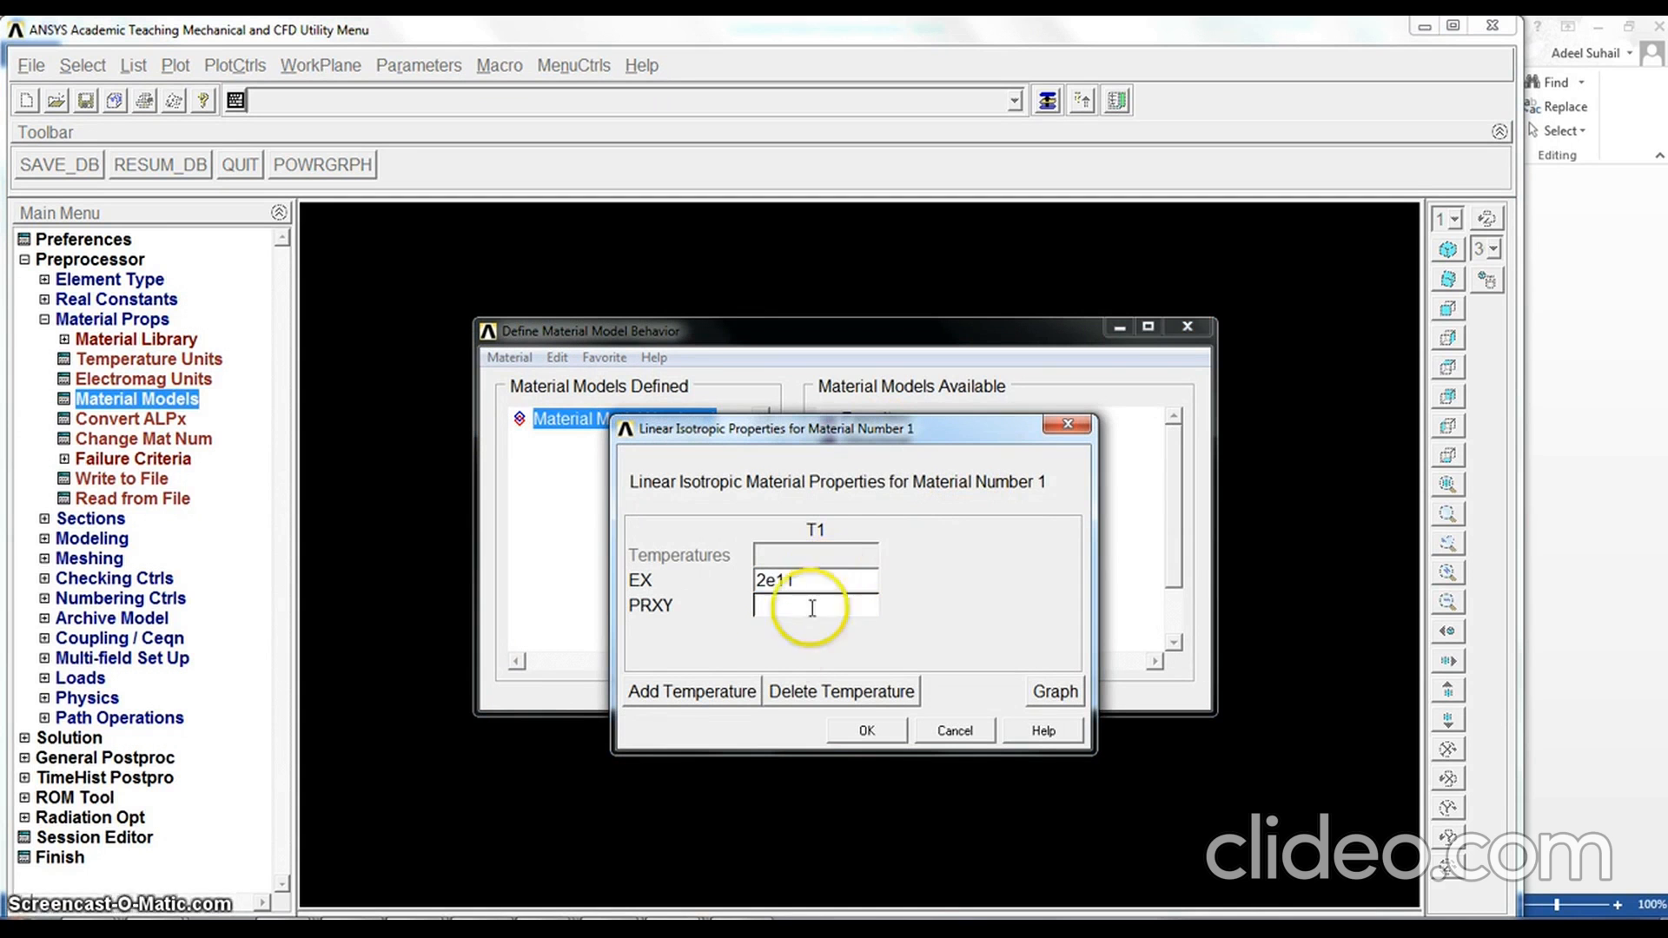
pyautogui.click(816, 608)
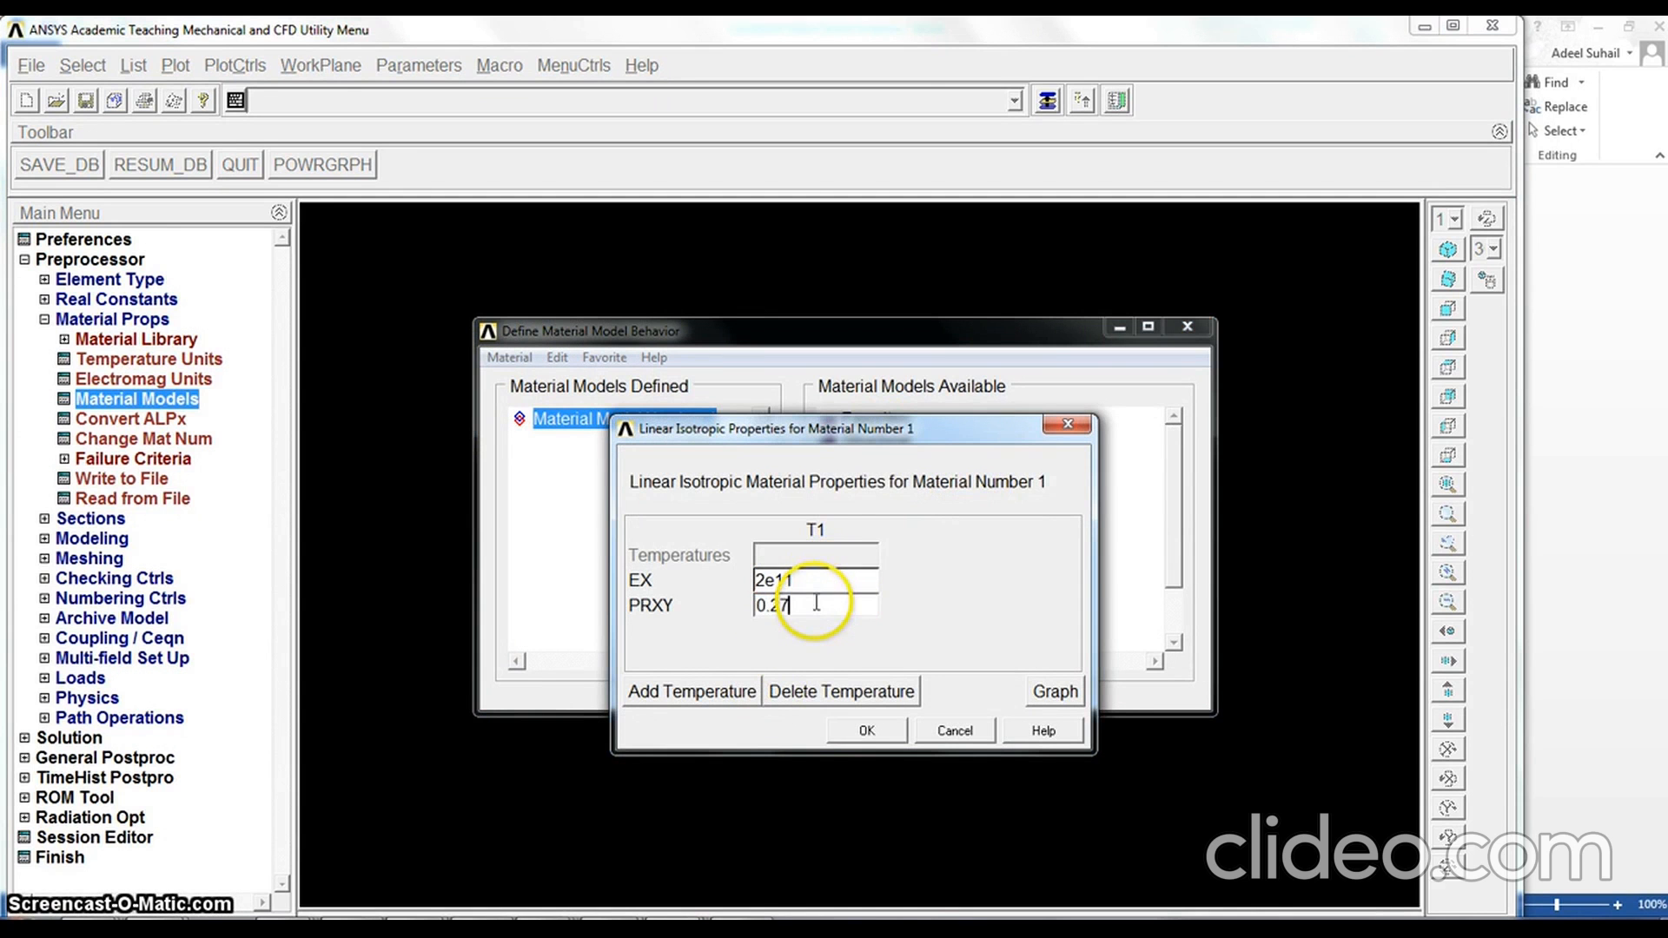
pyautogui.click(866, 732)
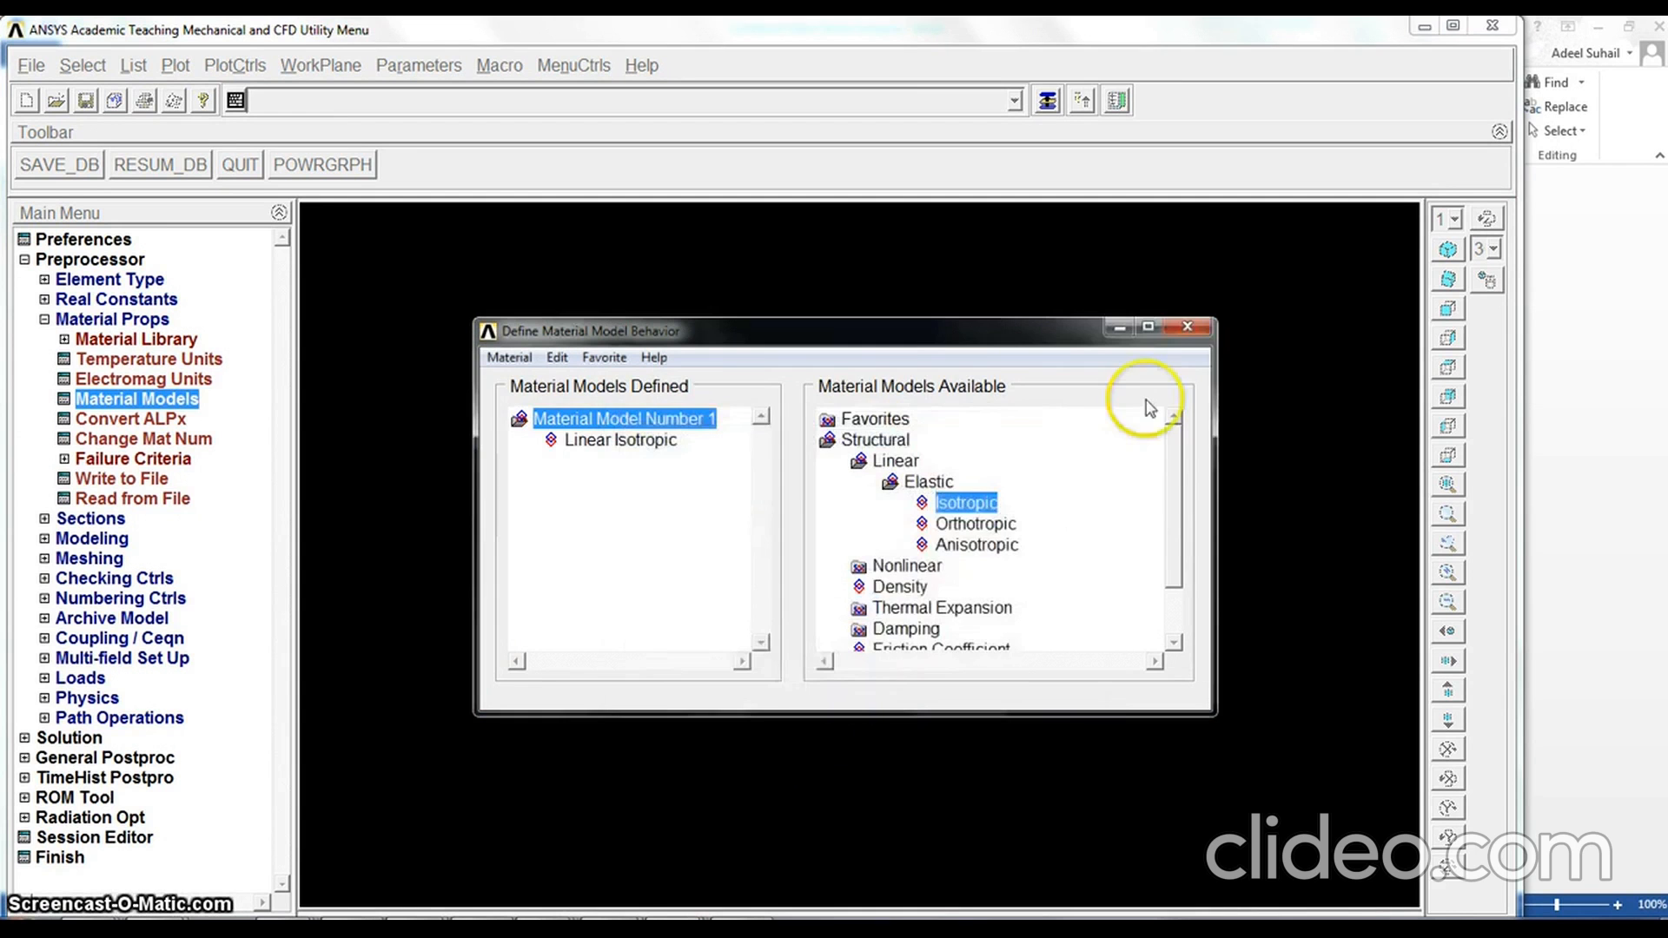
pyautogui.click(1189, 327)
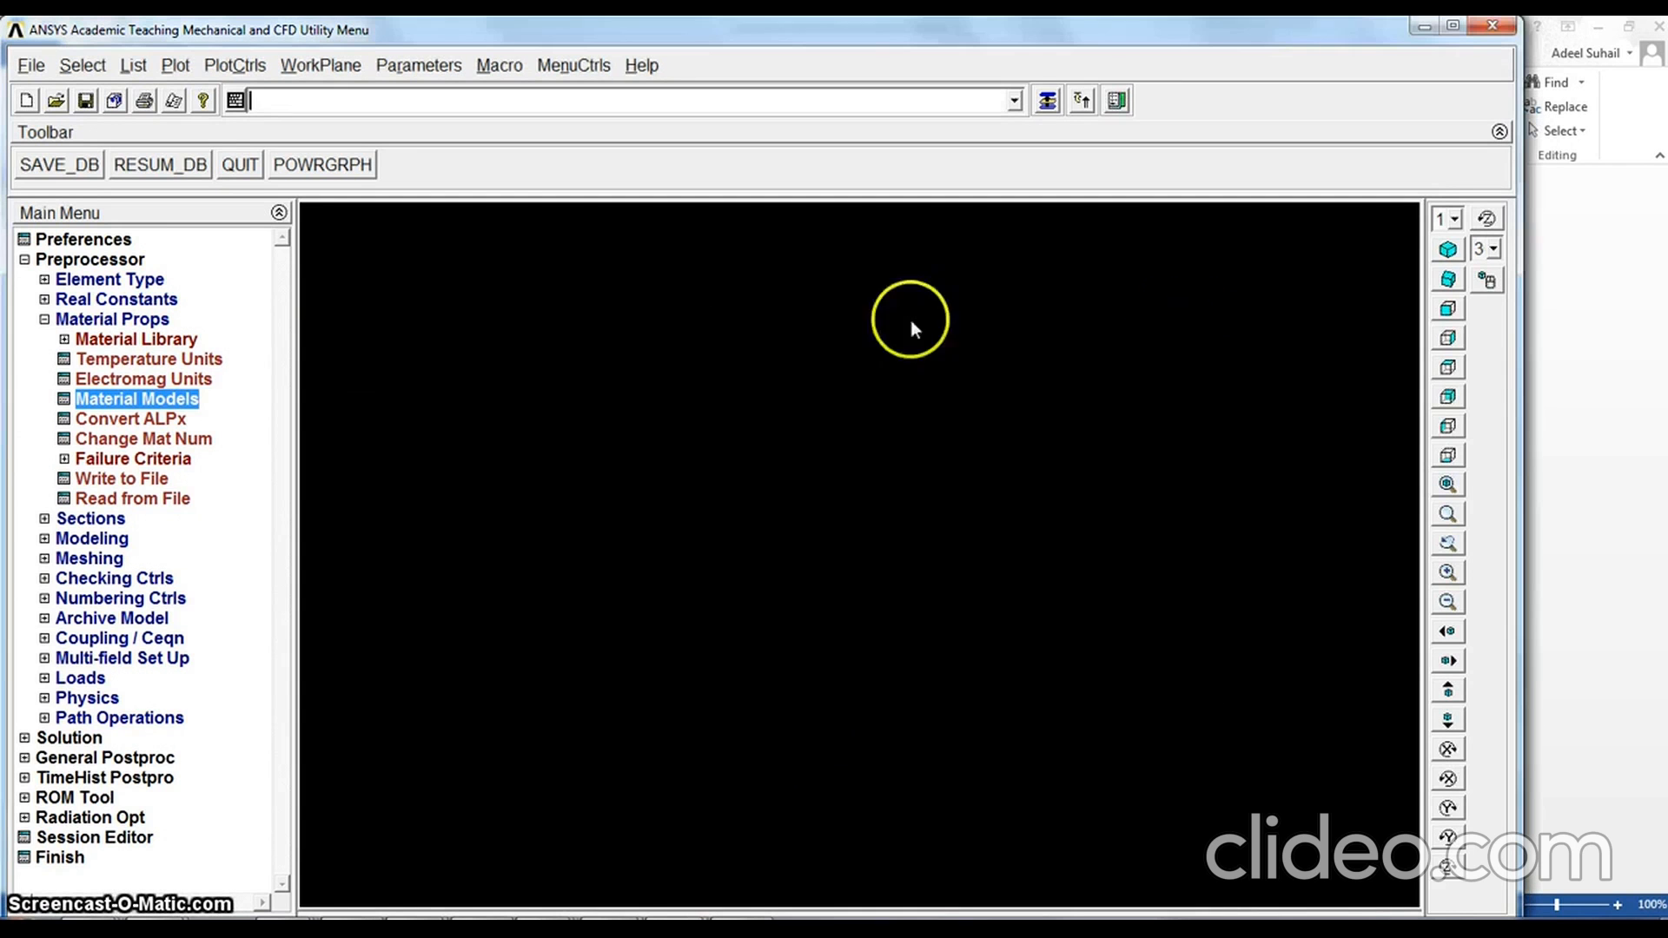
pyautogui.click(45, 320)
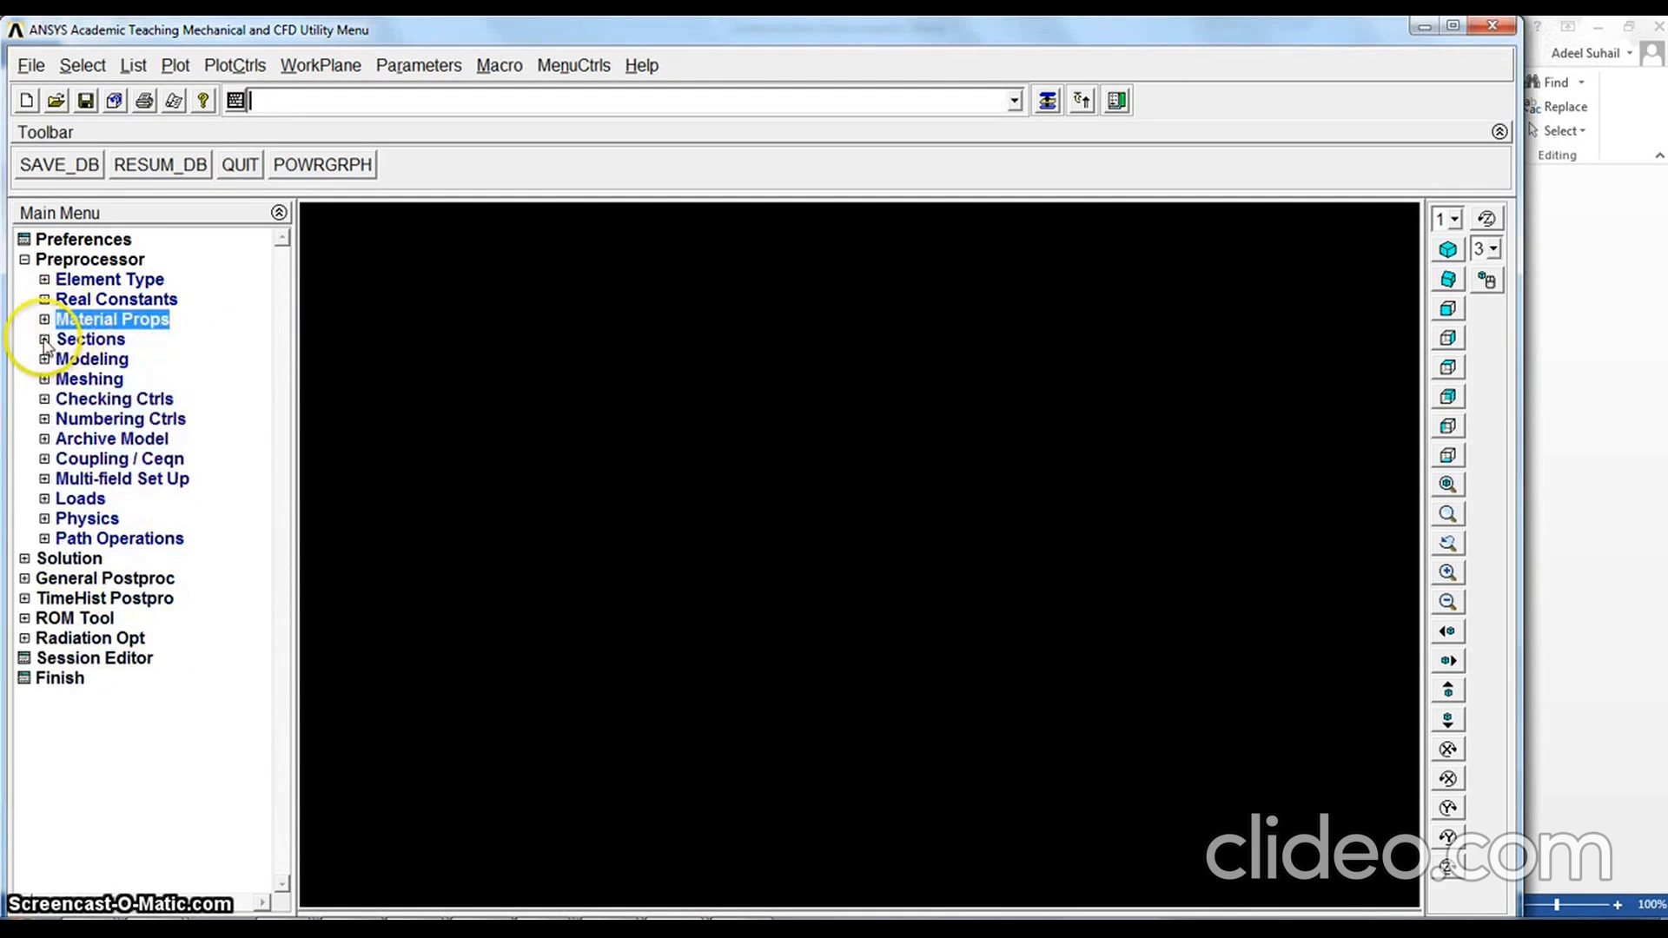
# Define common beam section ID 1 as a solid rectangle with B 12 and H 12, previewing it before accepting
pyautogui.click(44, 340)
pyautogui.click(65, 380)
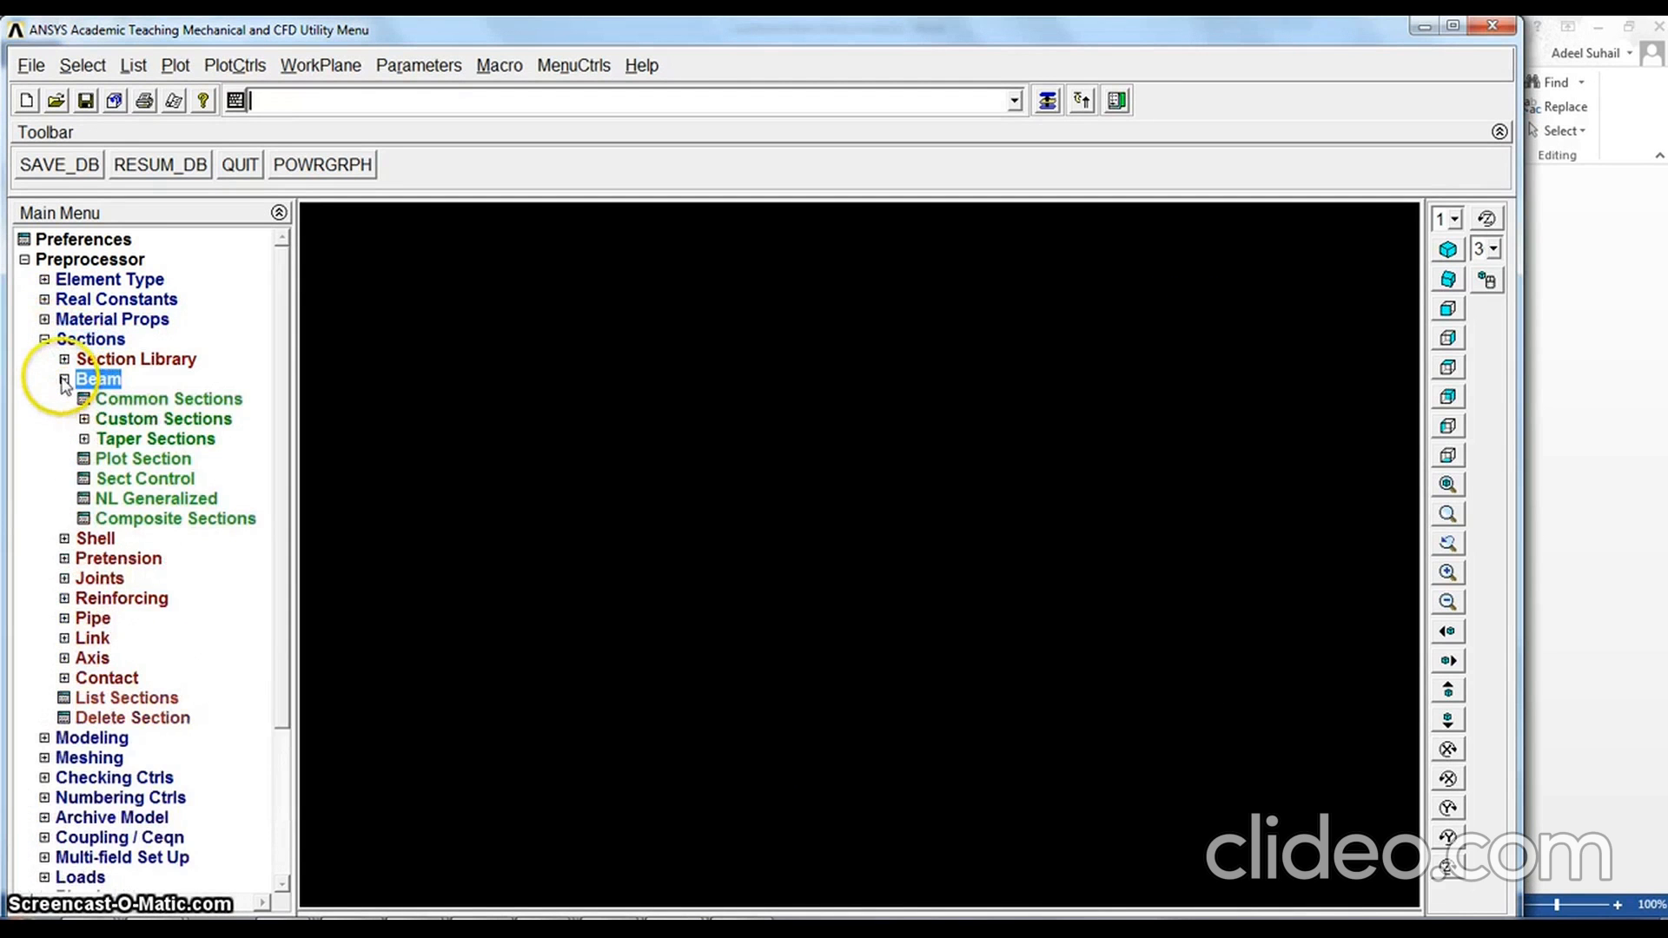
pyautogui.click(115, 400)
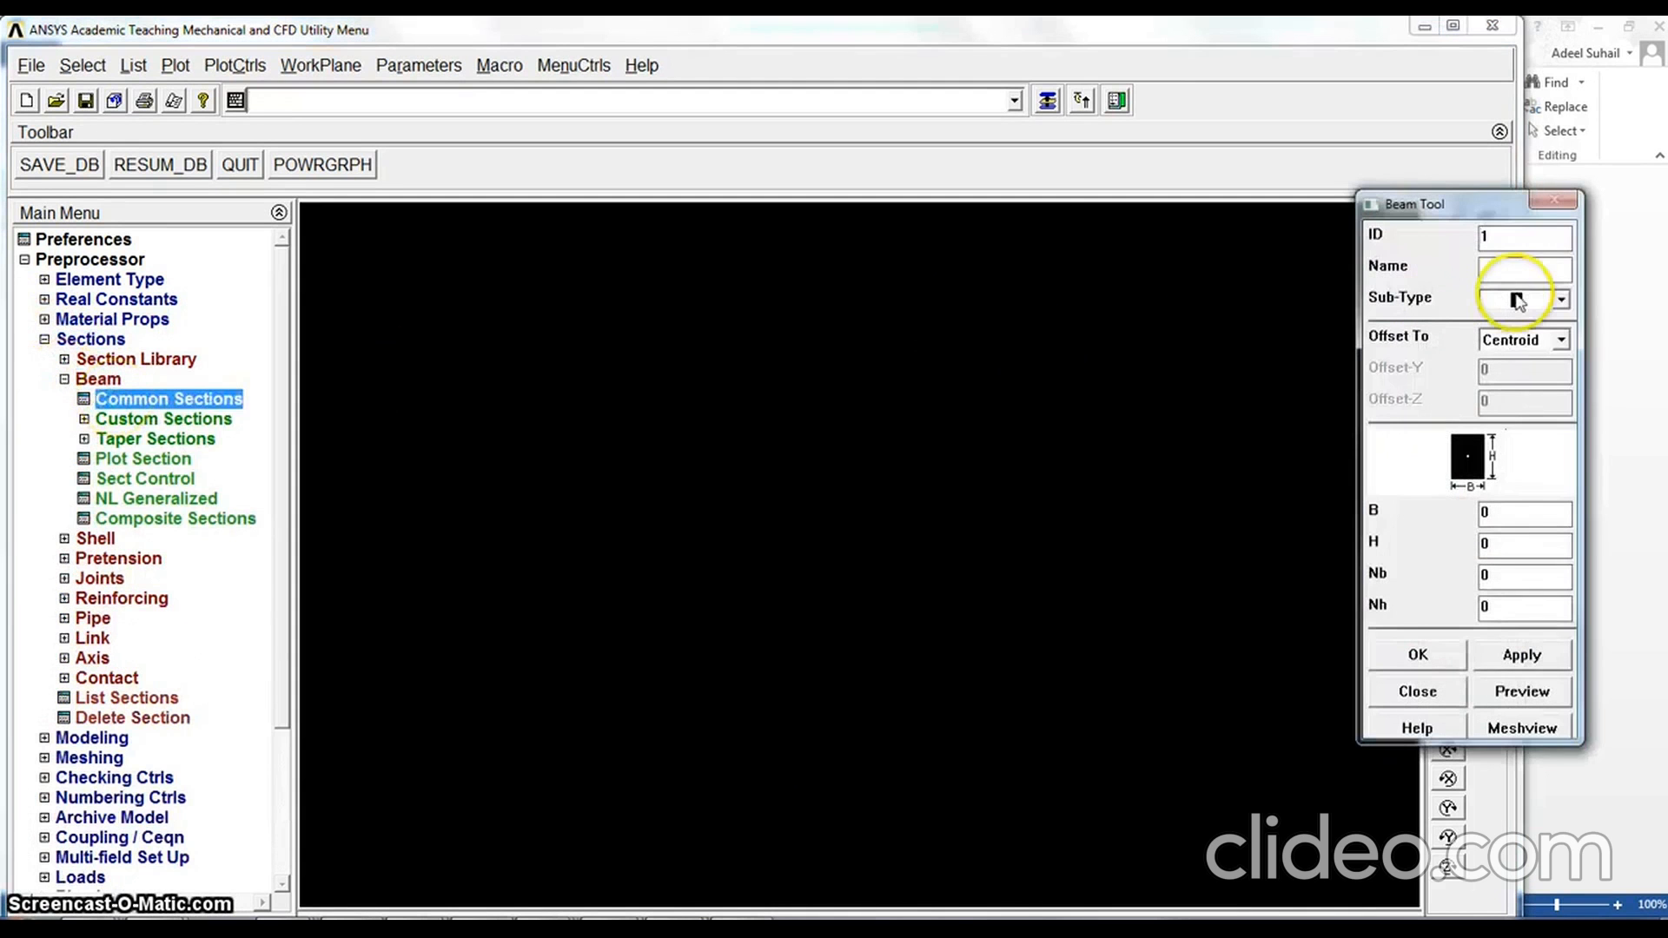
pyautogui.moveTo(1501, 513); pyautogui.dragTo(1459, 556)
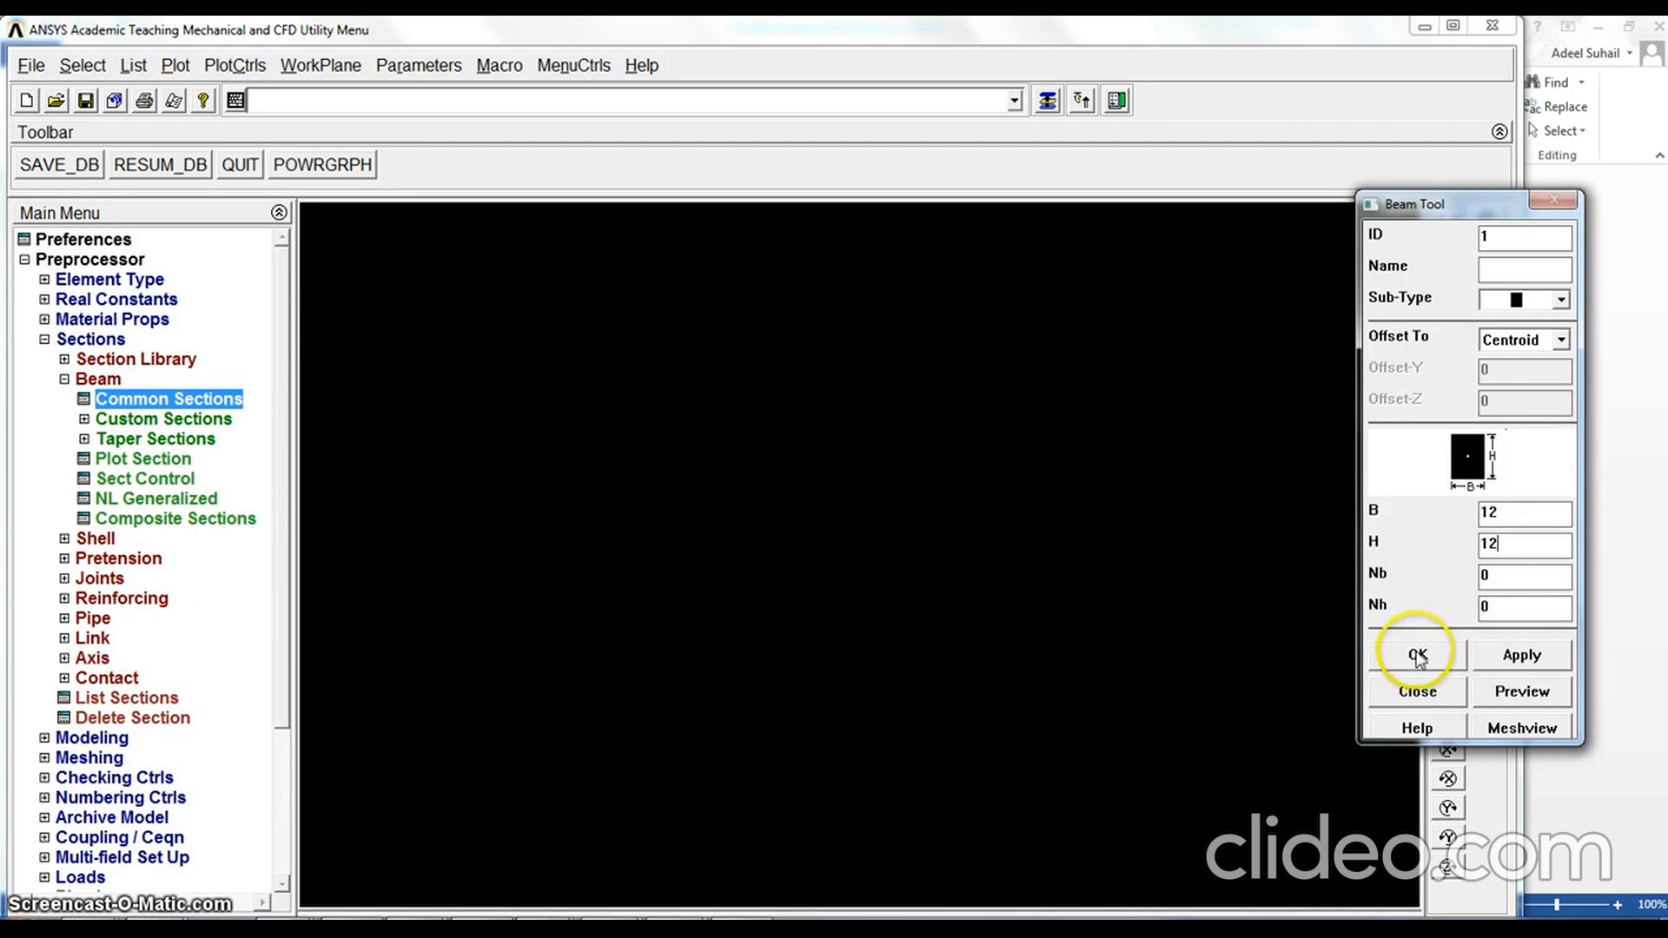
pyautogui.click(1527, 693)
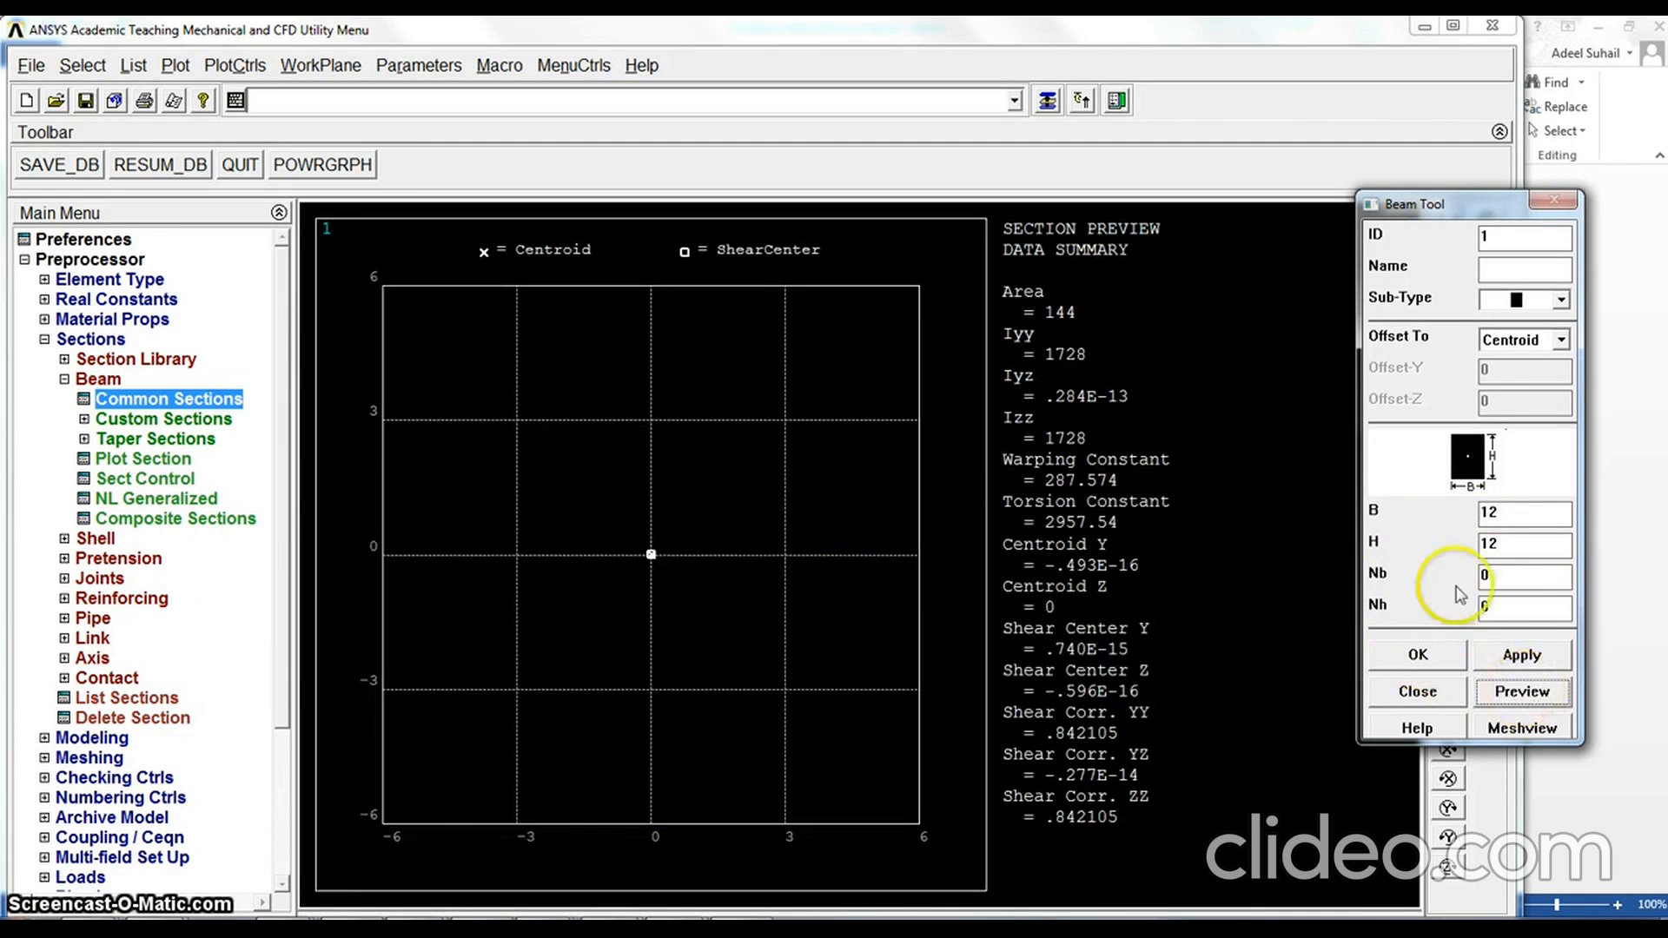
pyautogui.click(1419, 656)
# Replot the graphics window to clear the beam section preview
pyautogui.rightClick(575, 333)
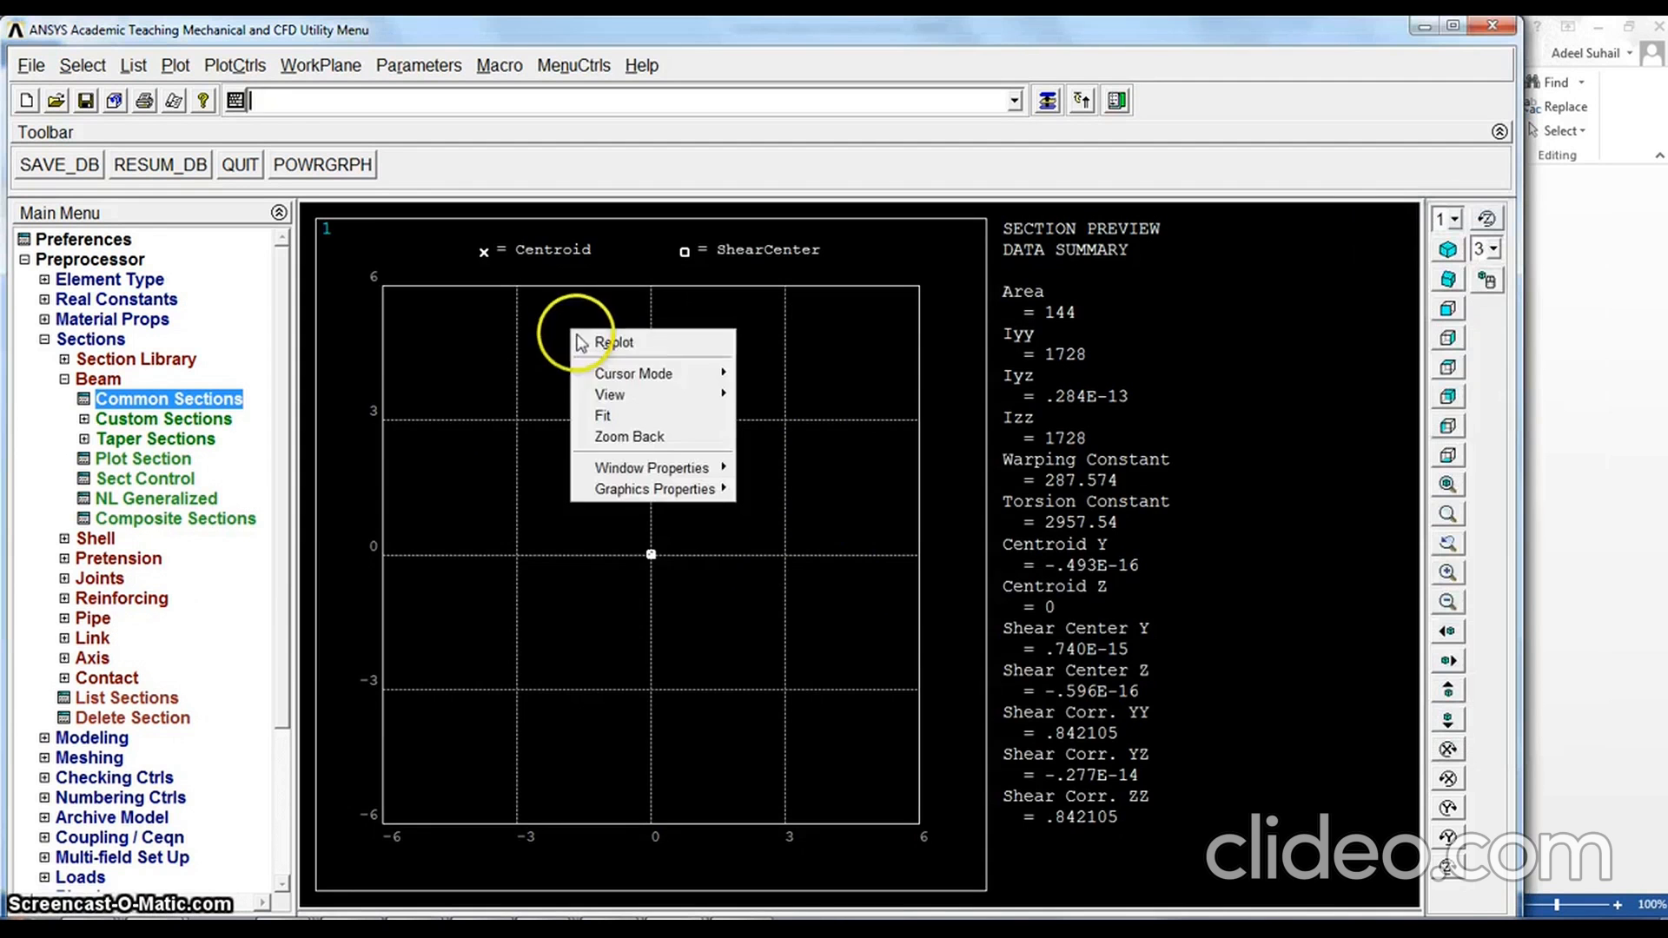
pyautogui.click(592, 339)
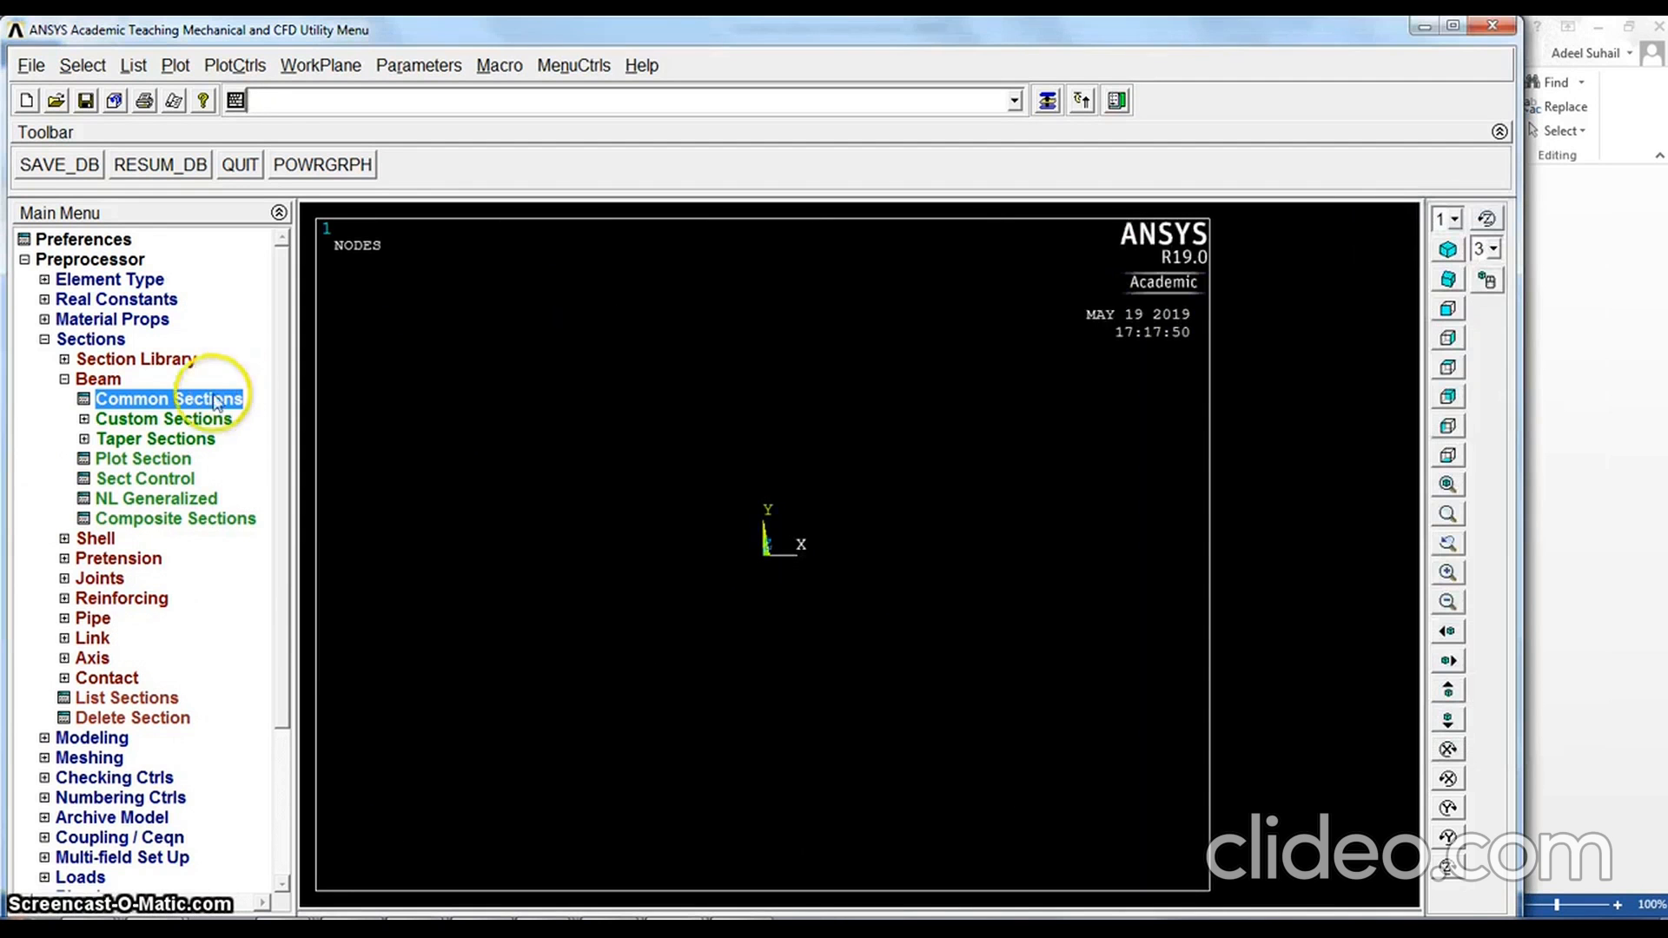
pyautogui.click(64, 379)
pyautogui.click(44, 338)
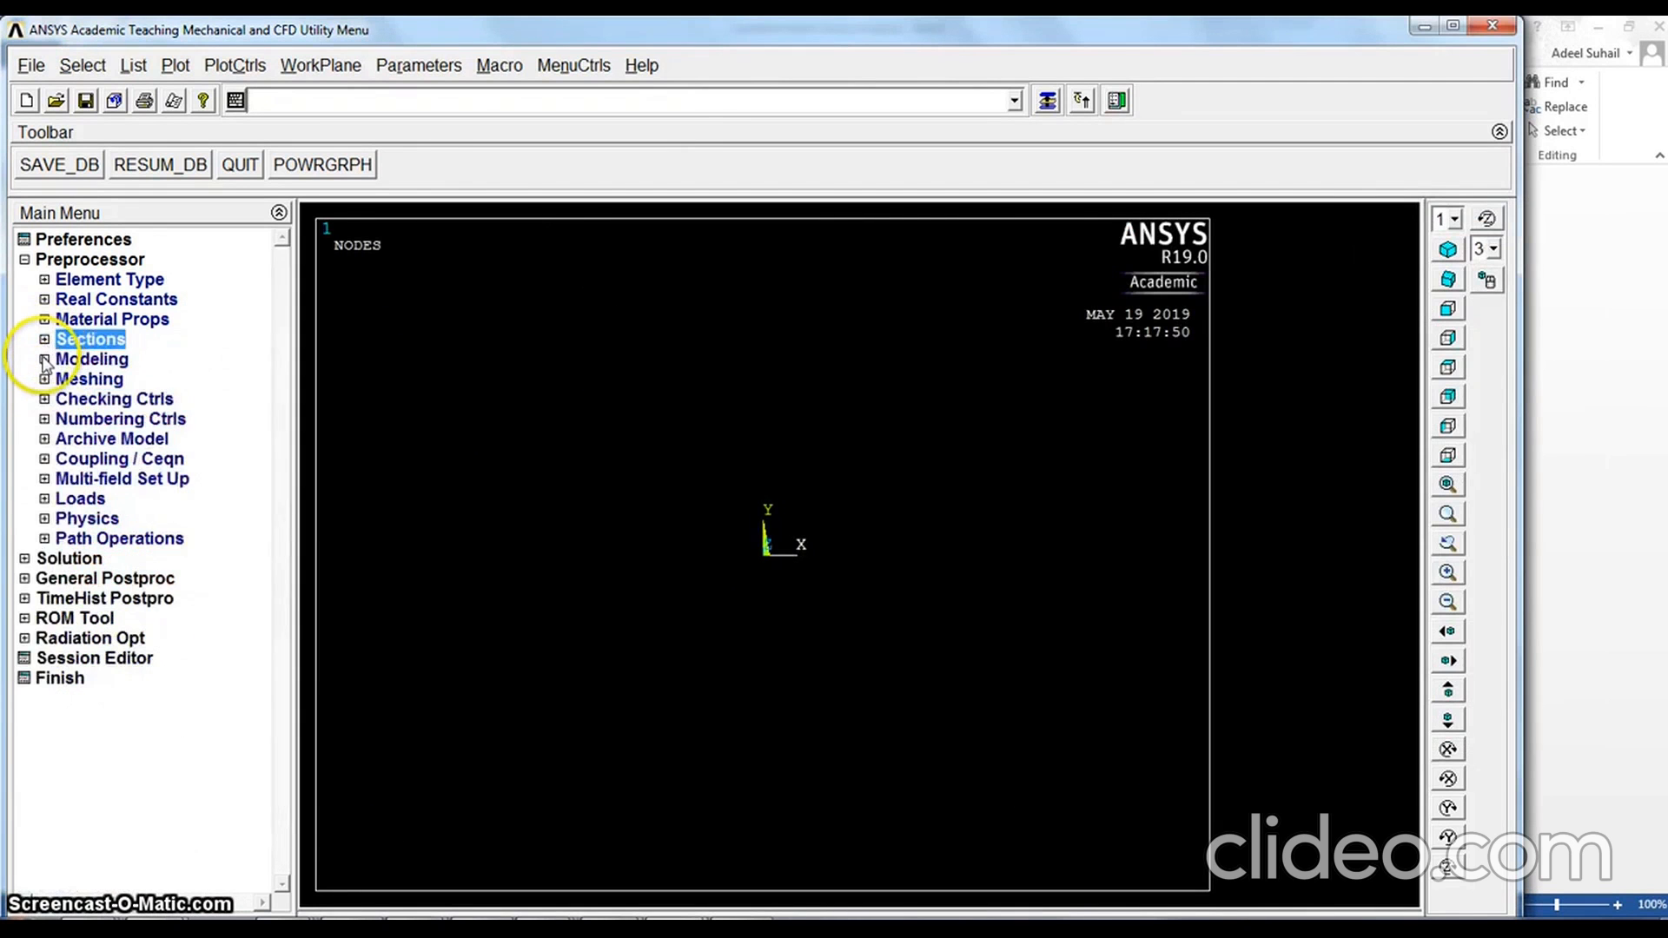
# Create the first keypoint at the origin of the active coordinate system, leaving its number and coordinates blank
pyautogui.click(44, 359)
pyautogui.click(64, 379)
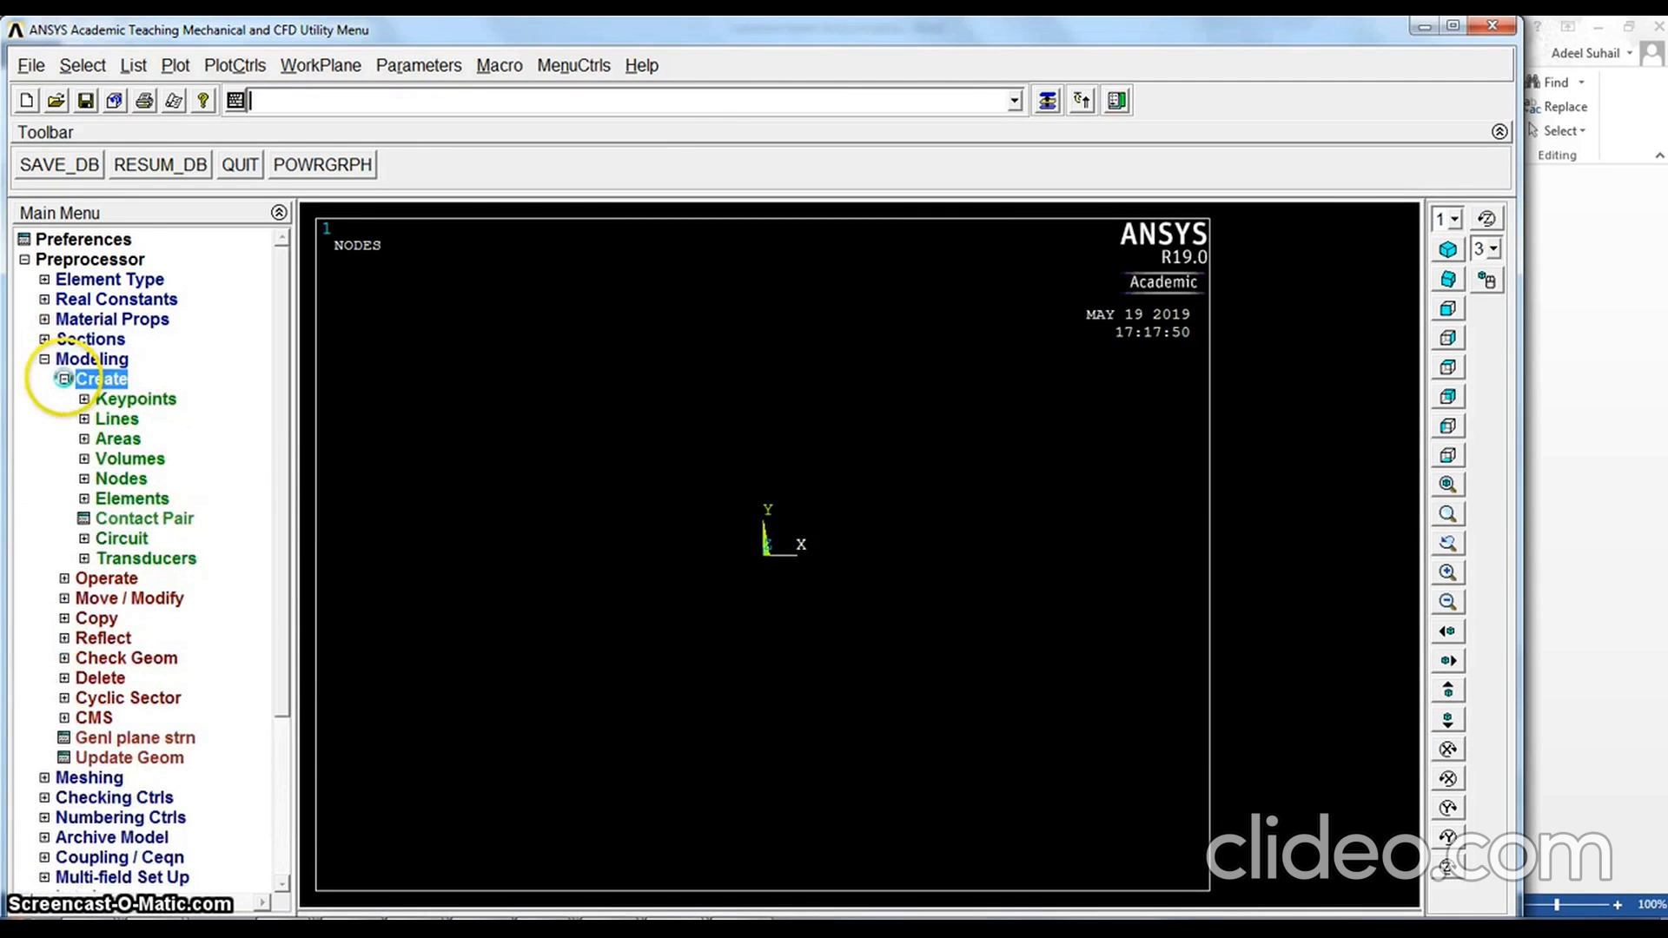
pyautogui.click(84, 399)
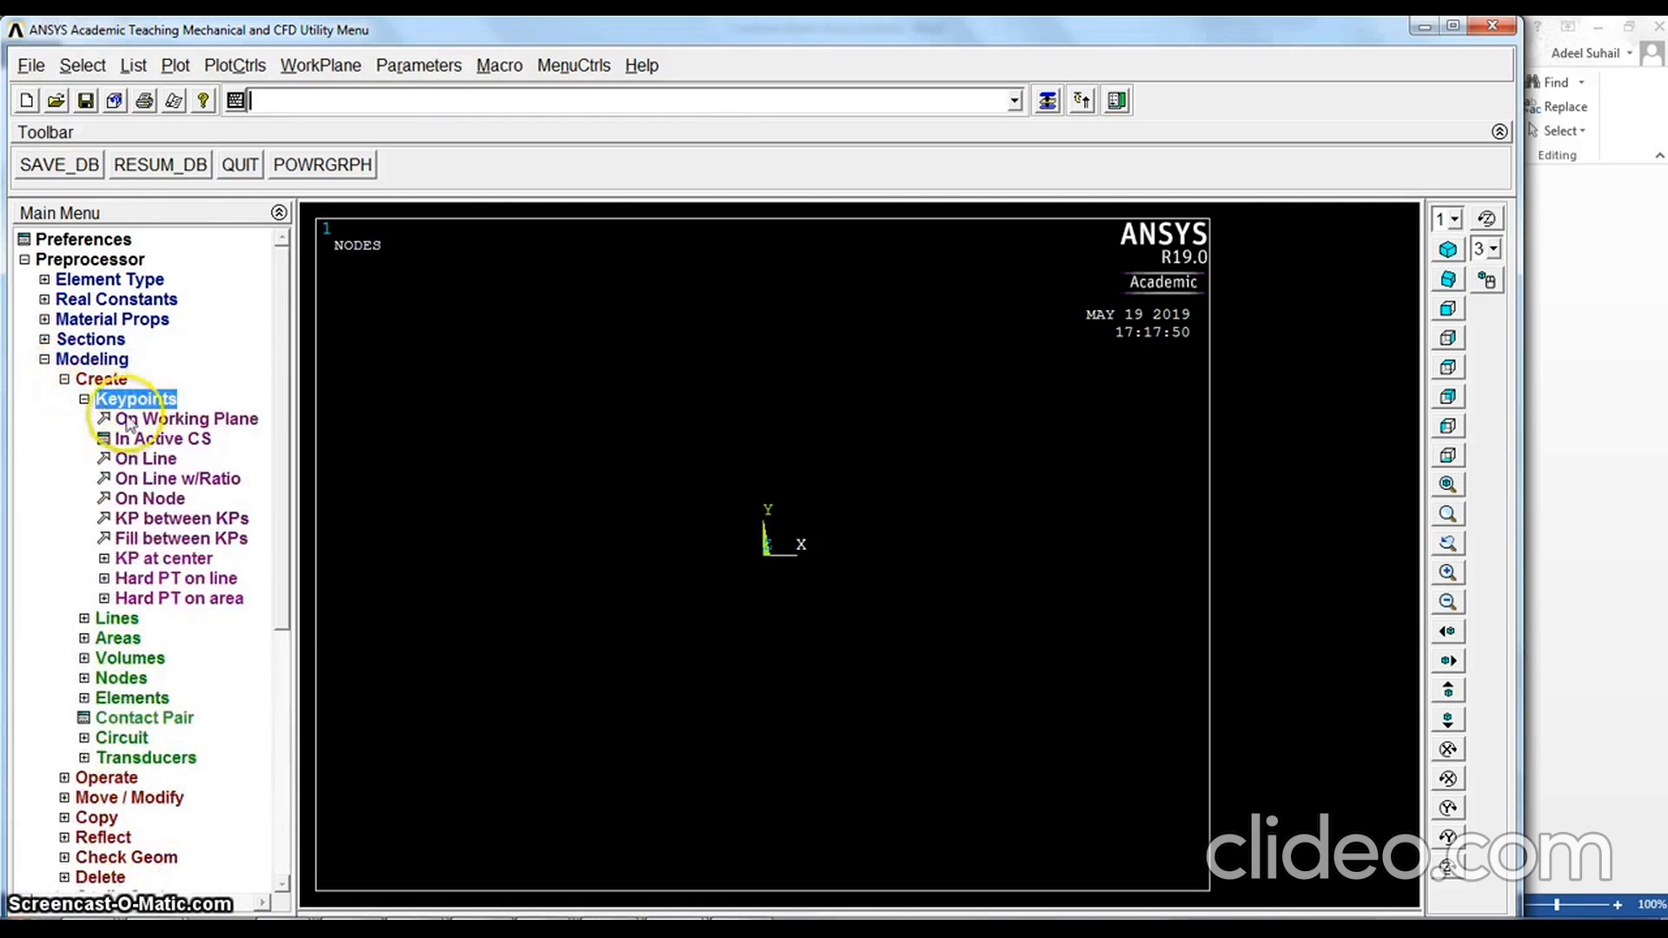
pyautogui.click(145, 441)
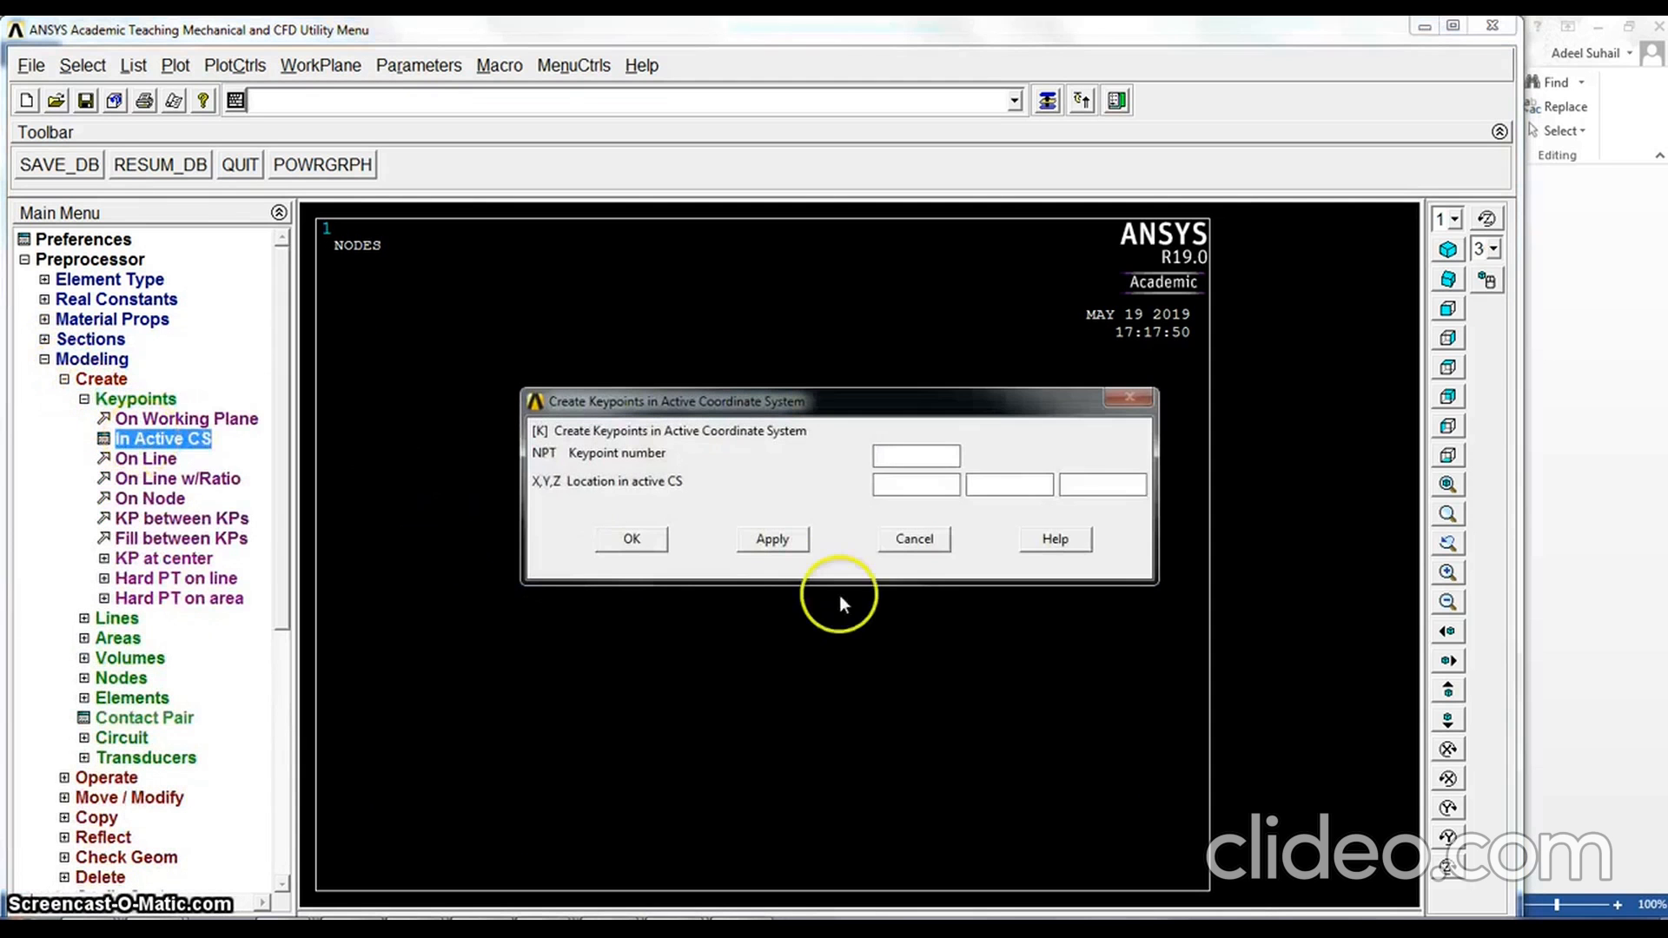
pyautogui.click(769, 542)
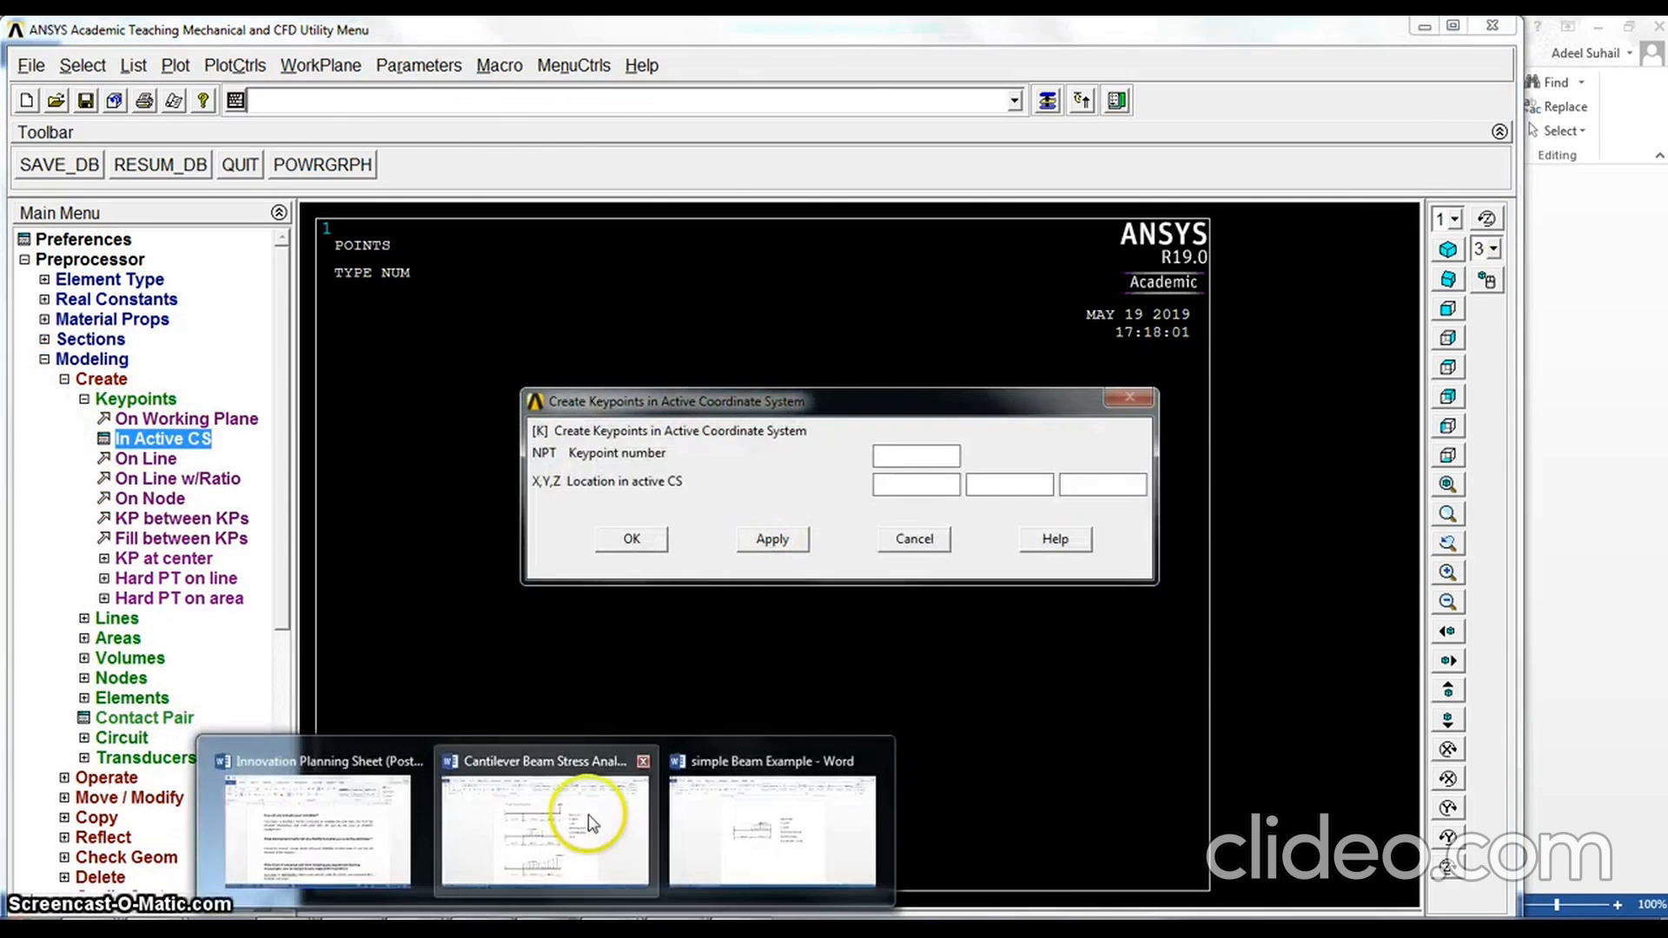
# Create three more keypoints in the active coordinate system at X 100, 200 and 300 with Y 0
pyautogui.moveTo(580, 825)
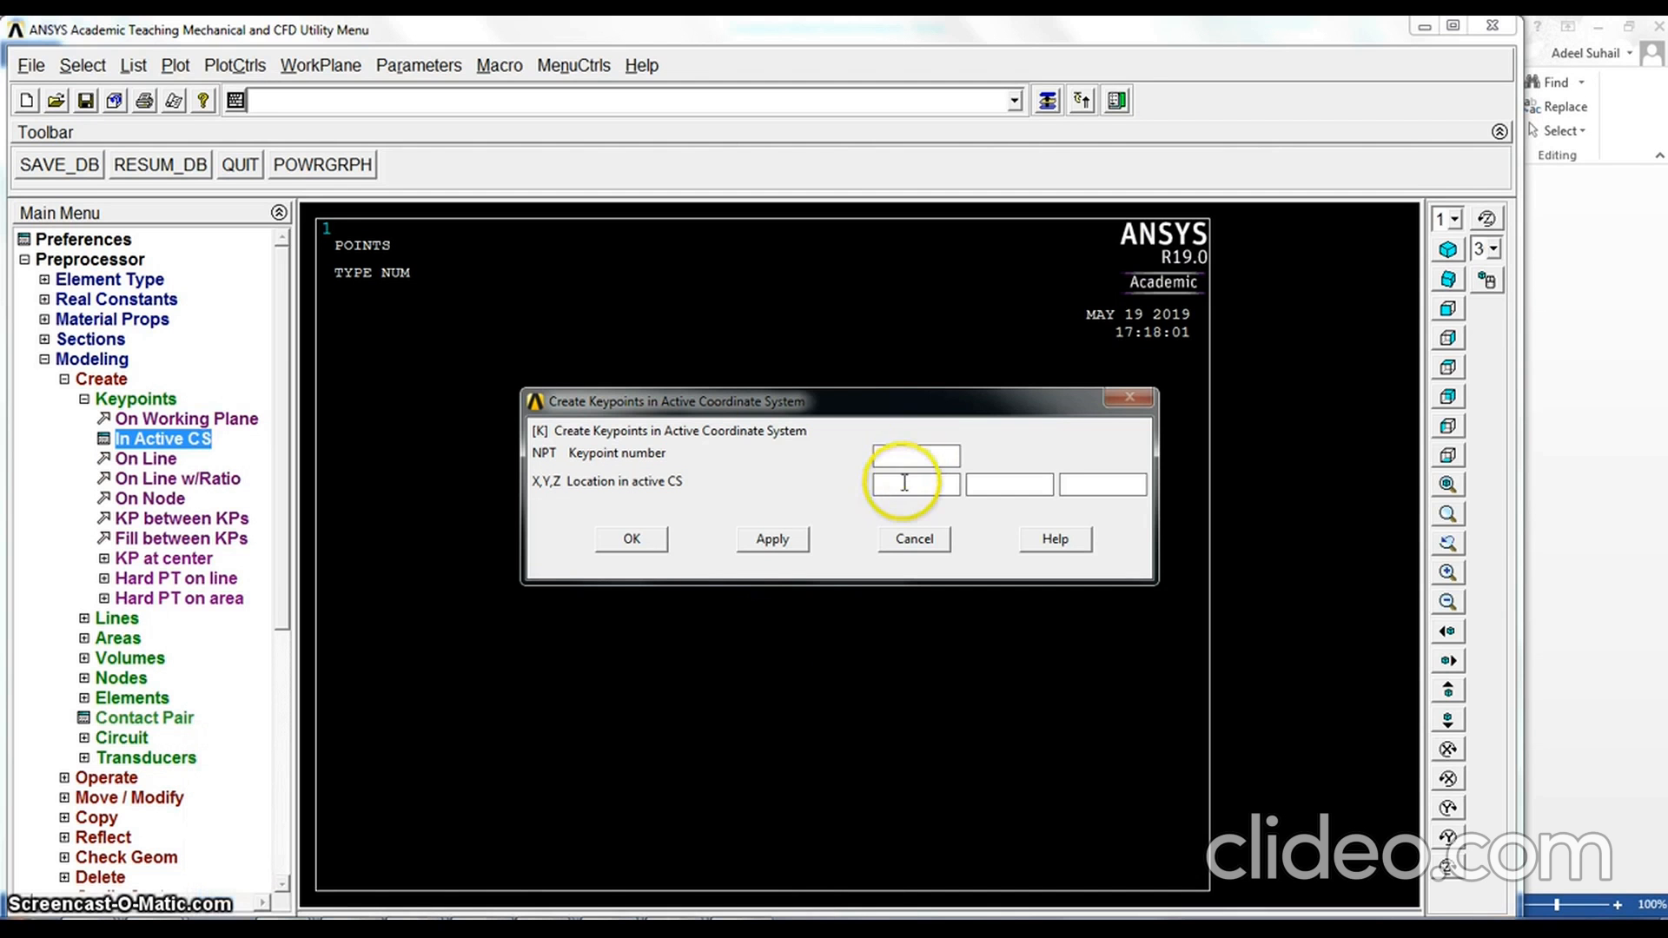
pyautogui.click(901, 484)
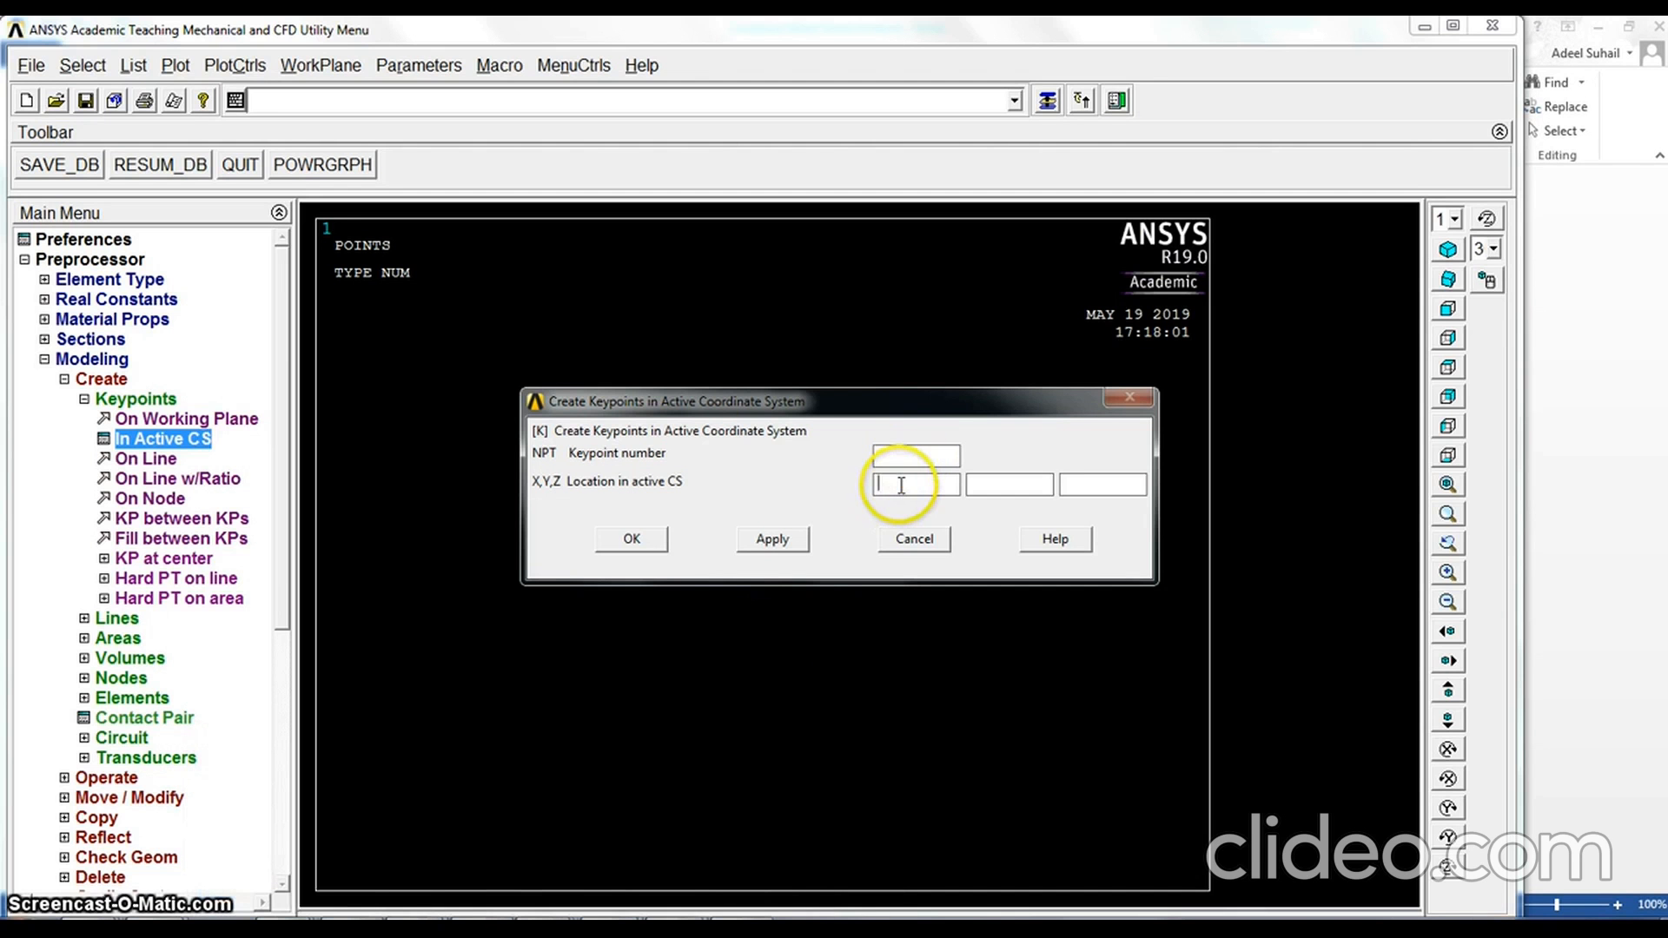
pyautogui.click(990, 482)
pyautogui.write('0')
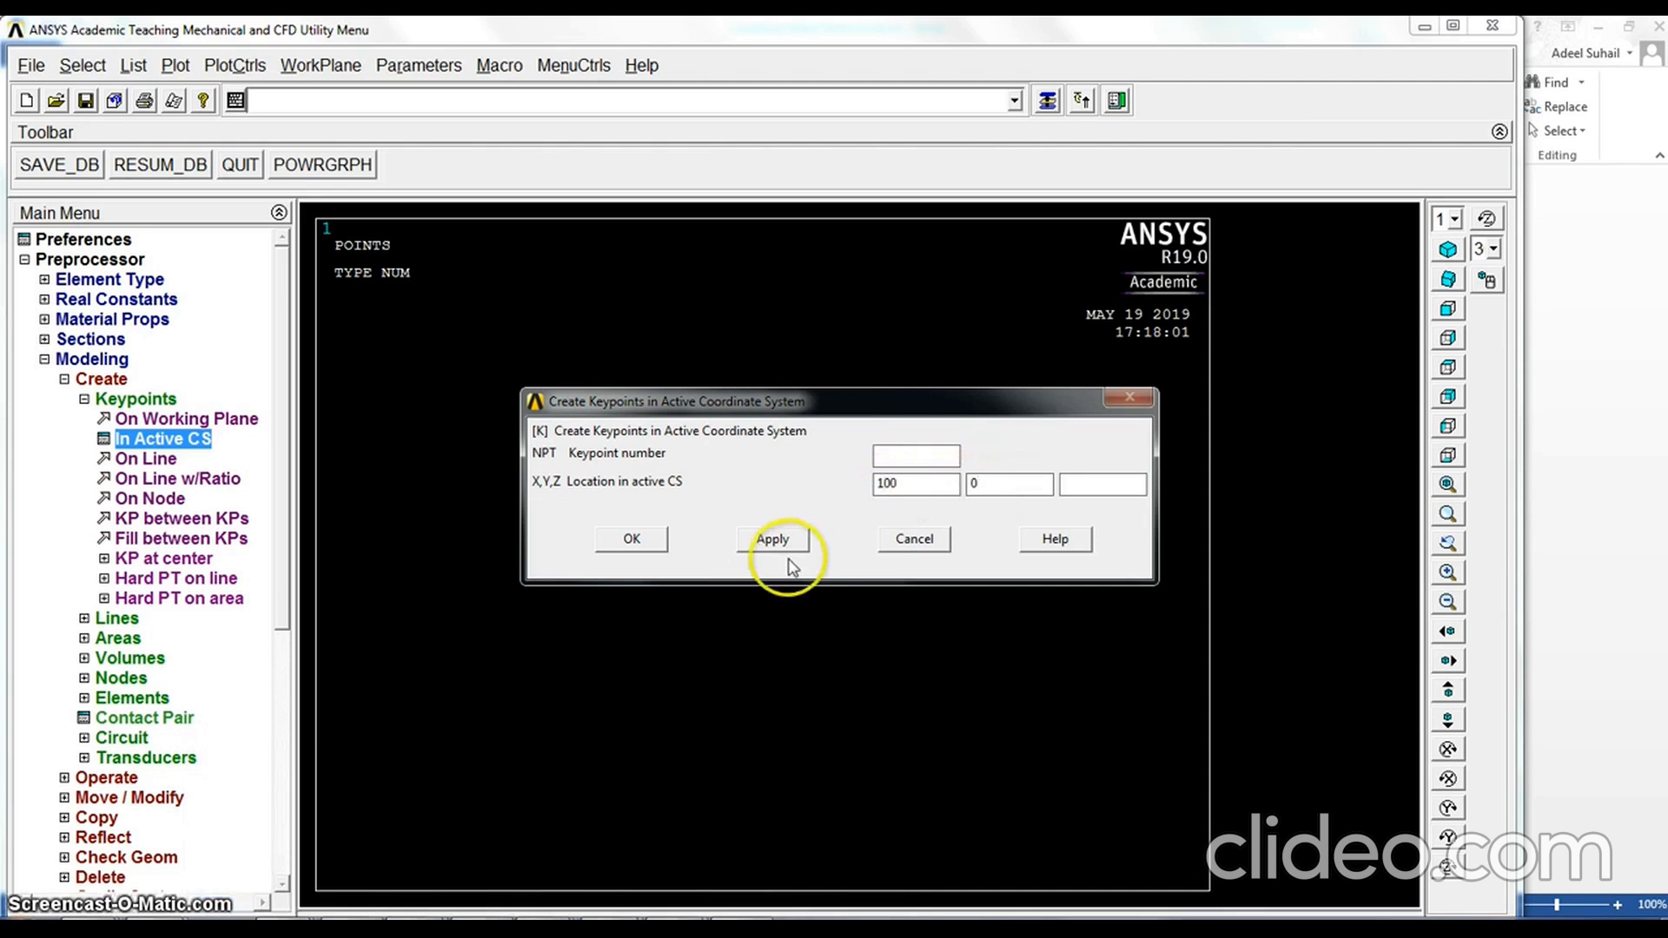
pyautogui.click(773, 540)
pyautogui.moveTo(916, 485); pyautogui.dragTo(863, 485)
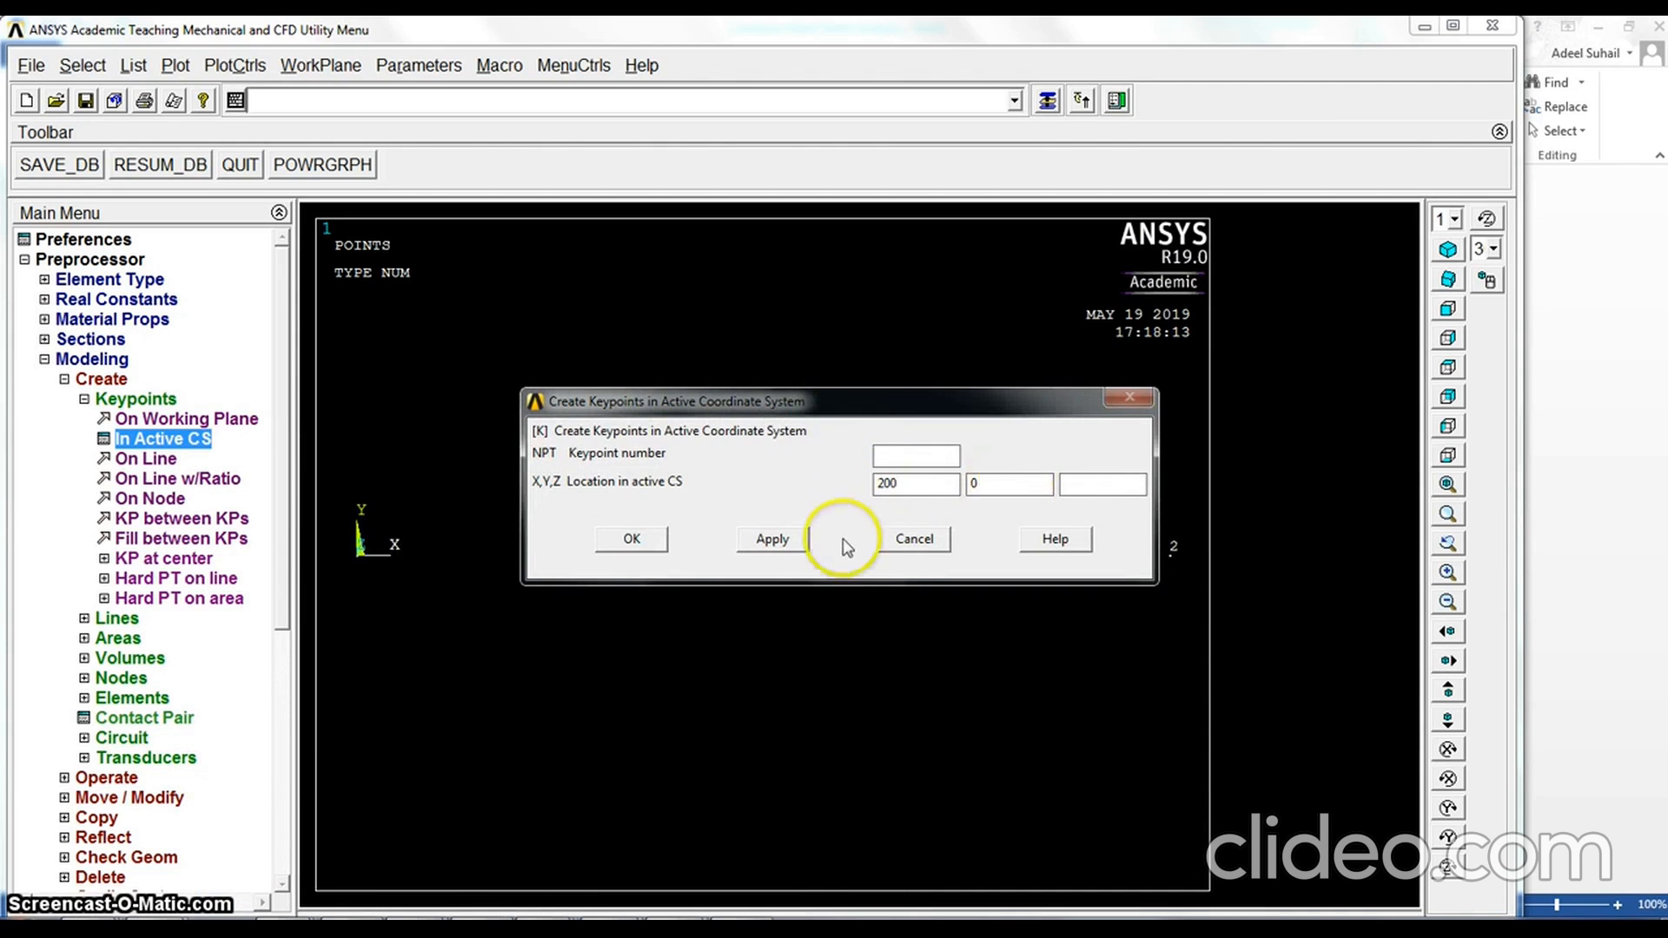
pyautogui.click(801, 543)
pyautogui.moveTo(914, 484); pyautogui.dragTo(855, 489)
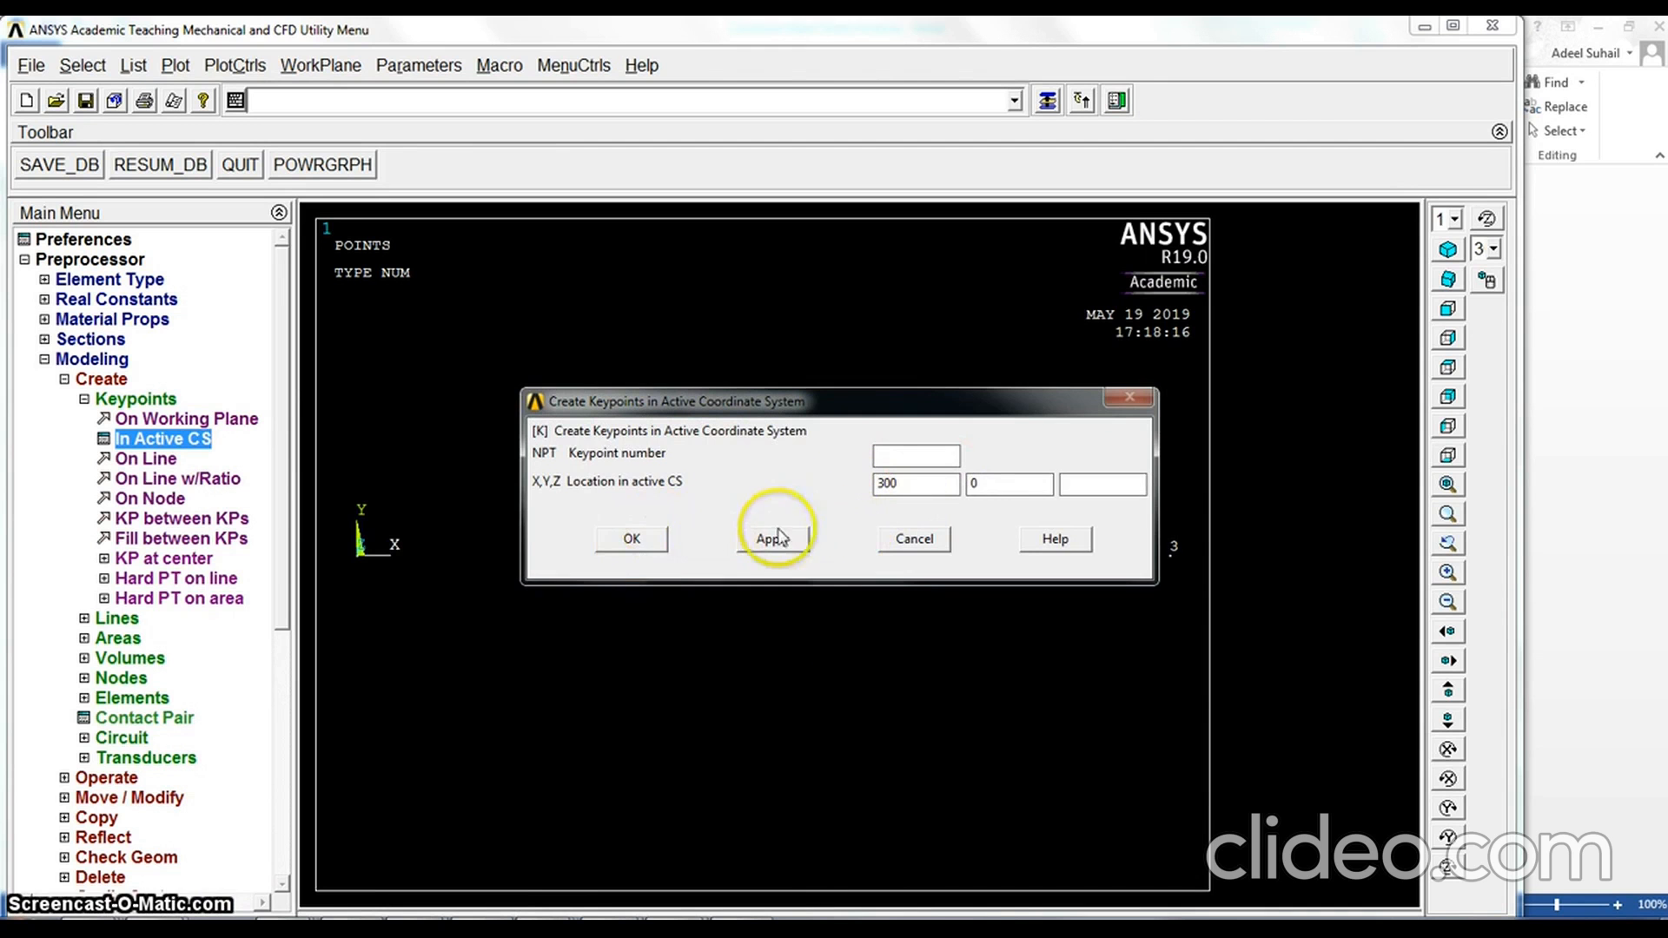
pyautogui.click(645, 539)
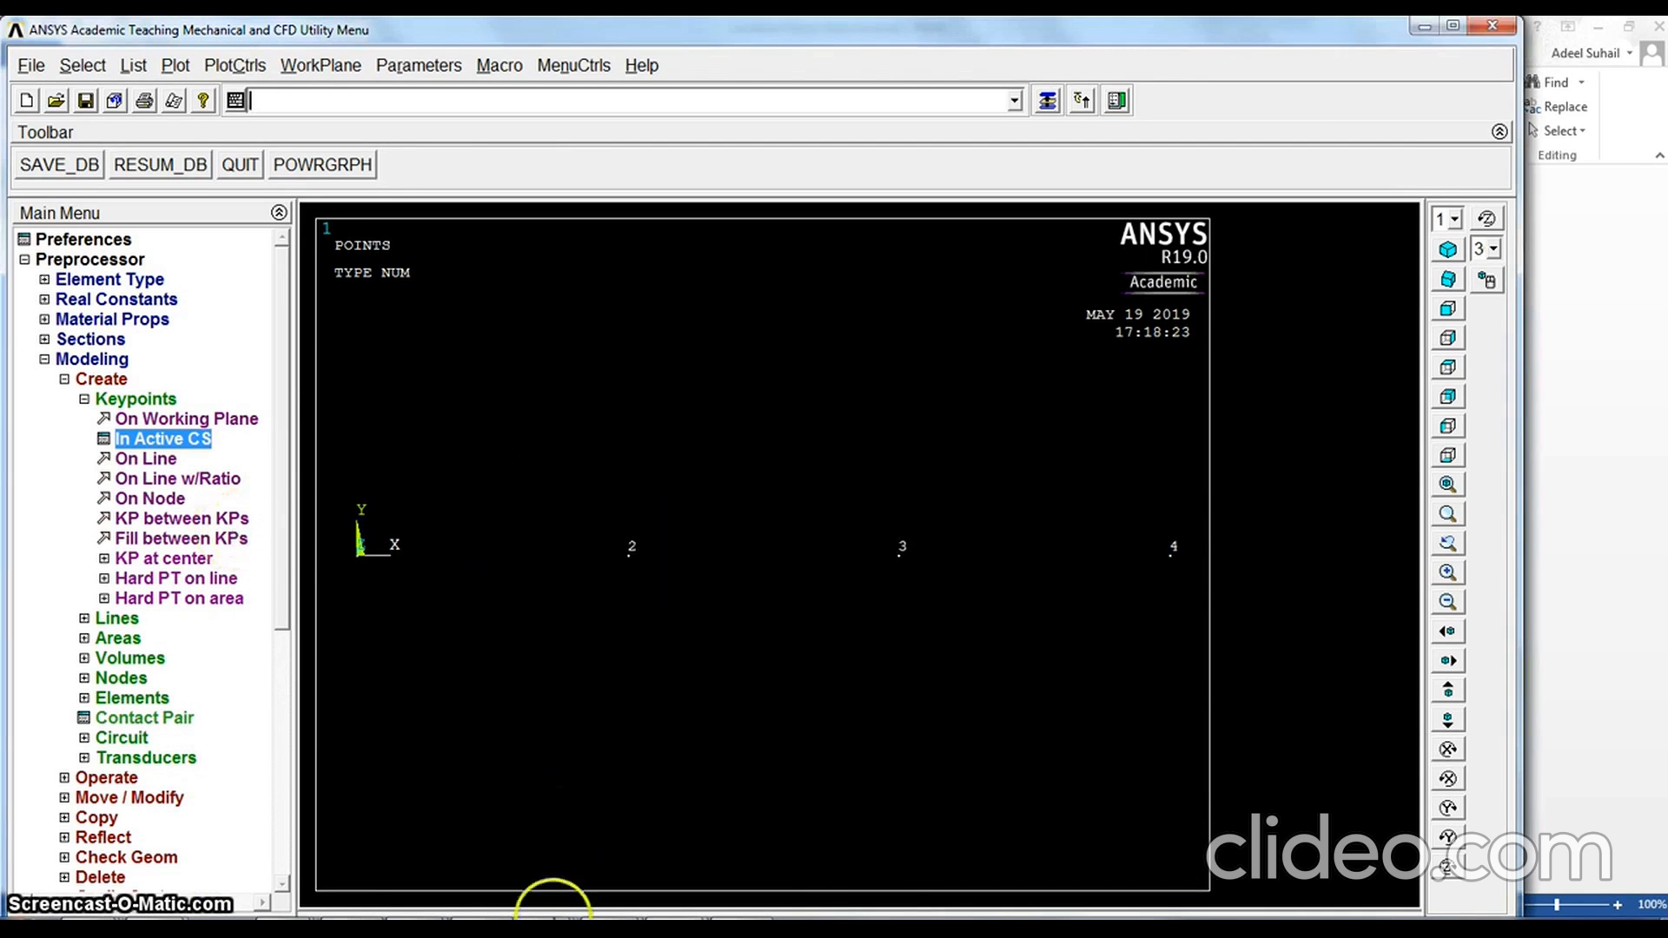
# Check the beam layout in the Cantilever Beam Stress Analysis Word document and connect keypoints 1-2, 2-3 and 3-4 with straight lines in ANSYS
pyautogui.moveTo(558, 920)
pyautogui.moveTo(604, 839)
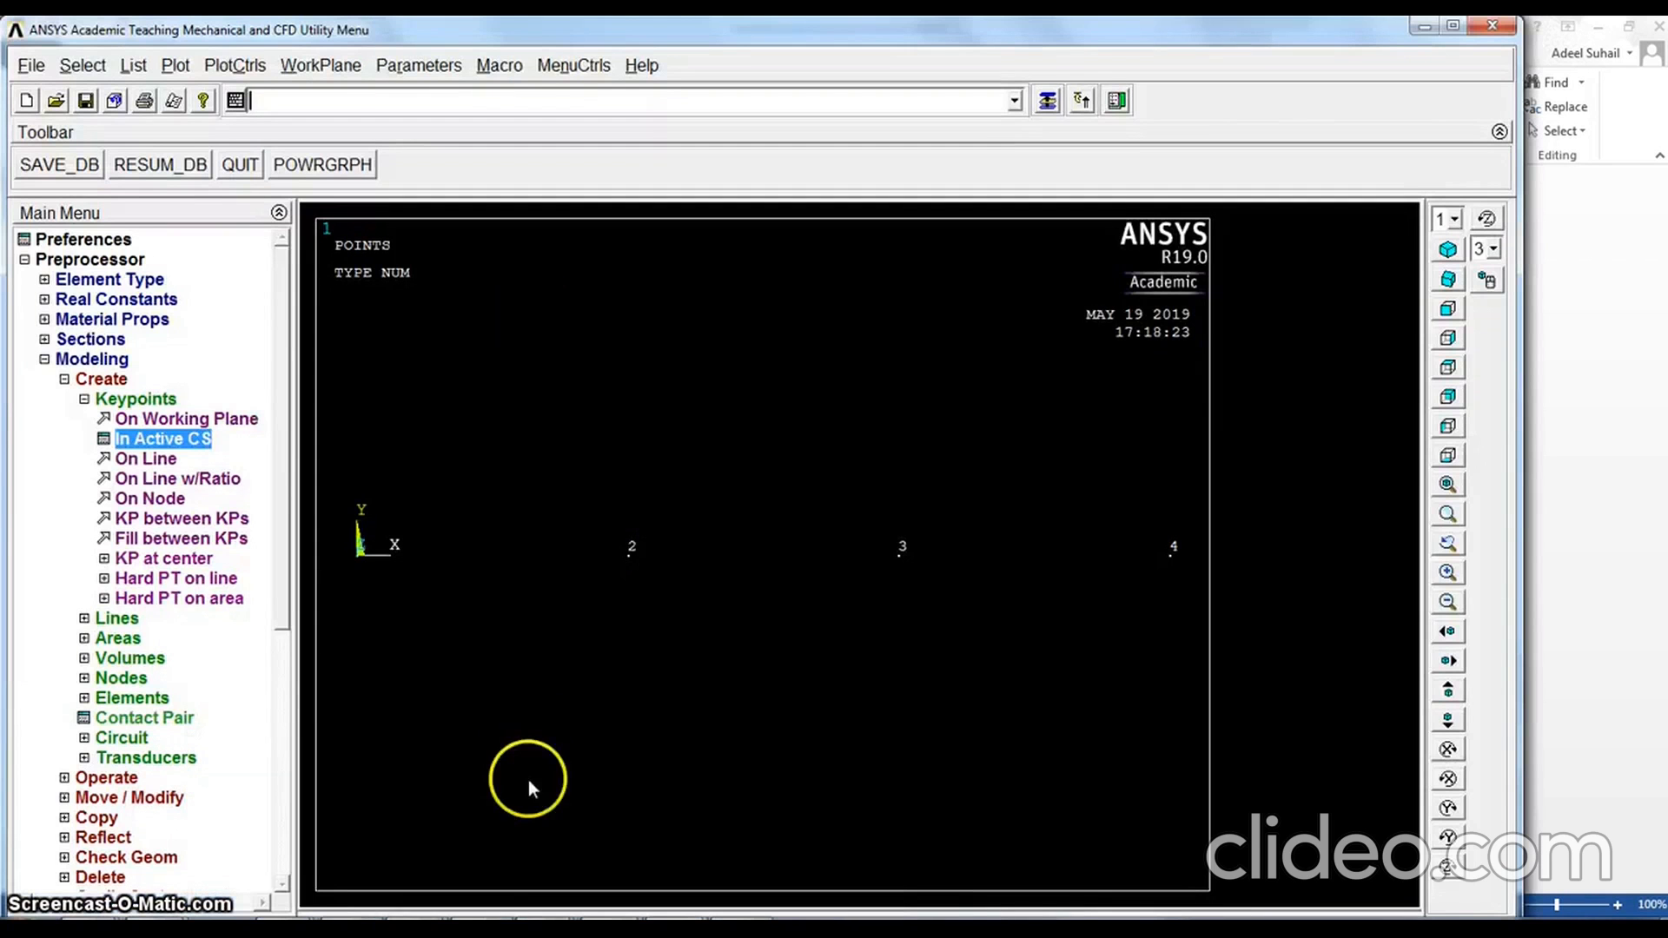
pyautogui.click(577, 879)
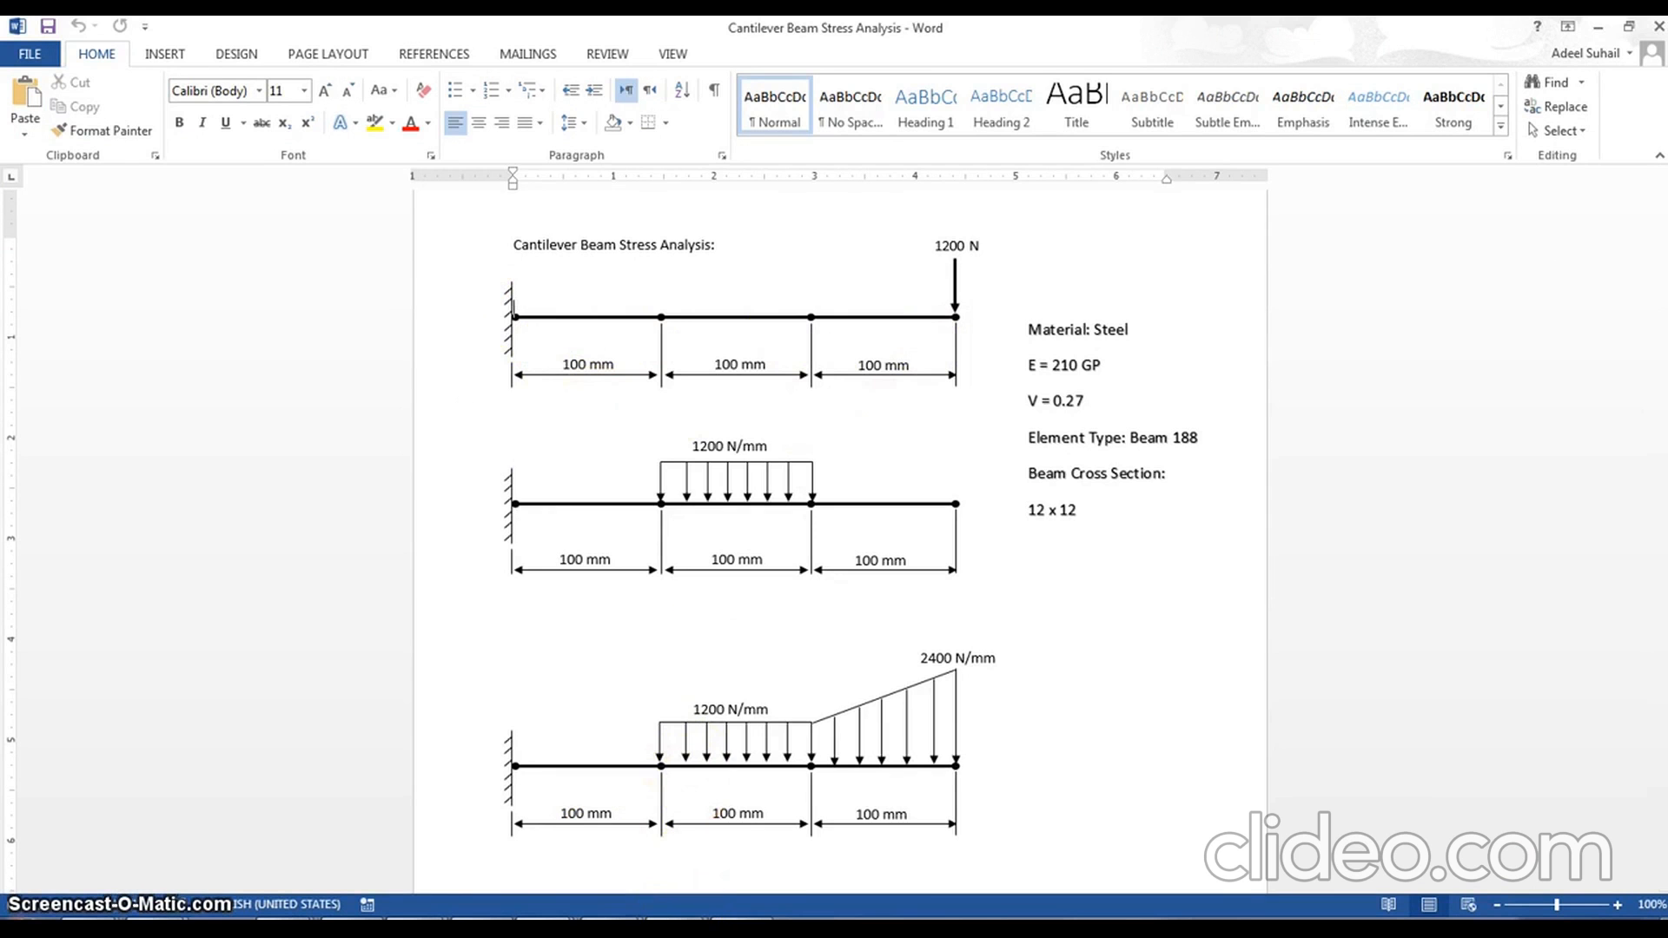
pyautogui.click(763, 837)
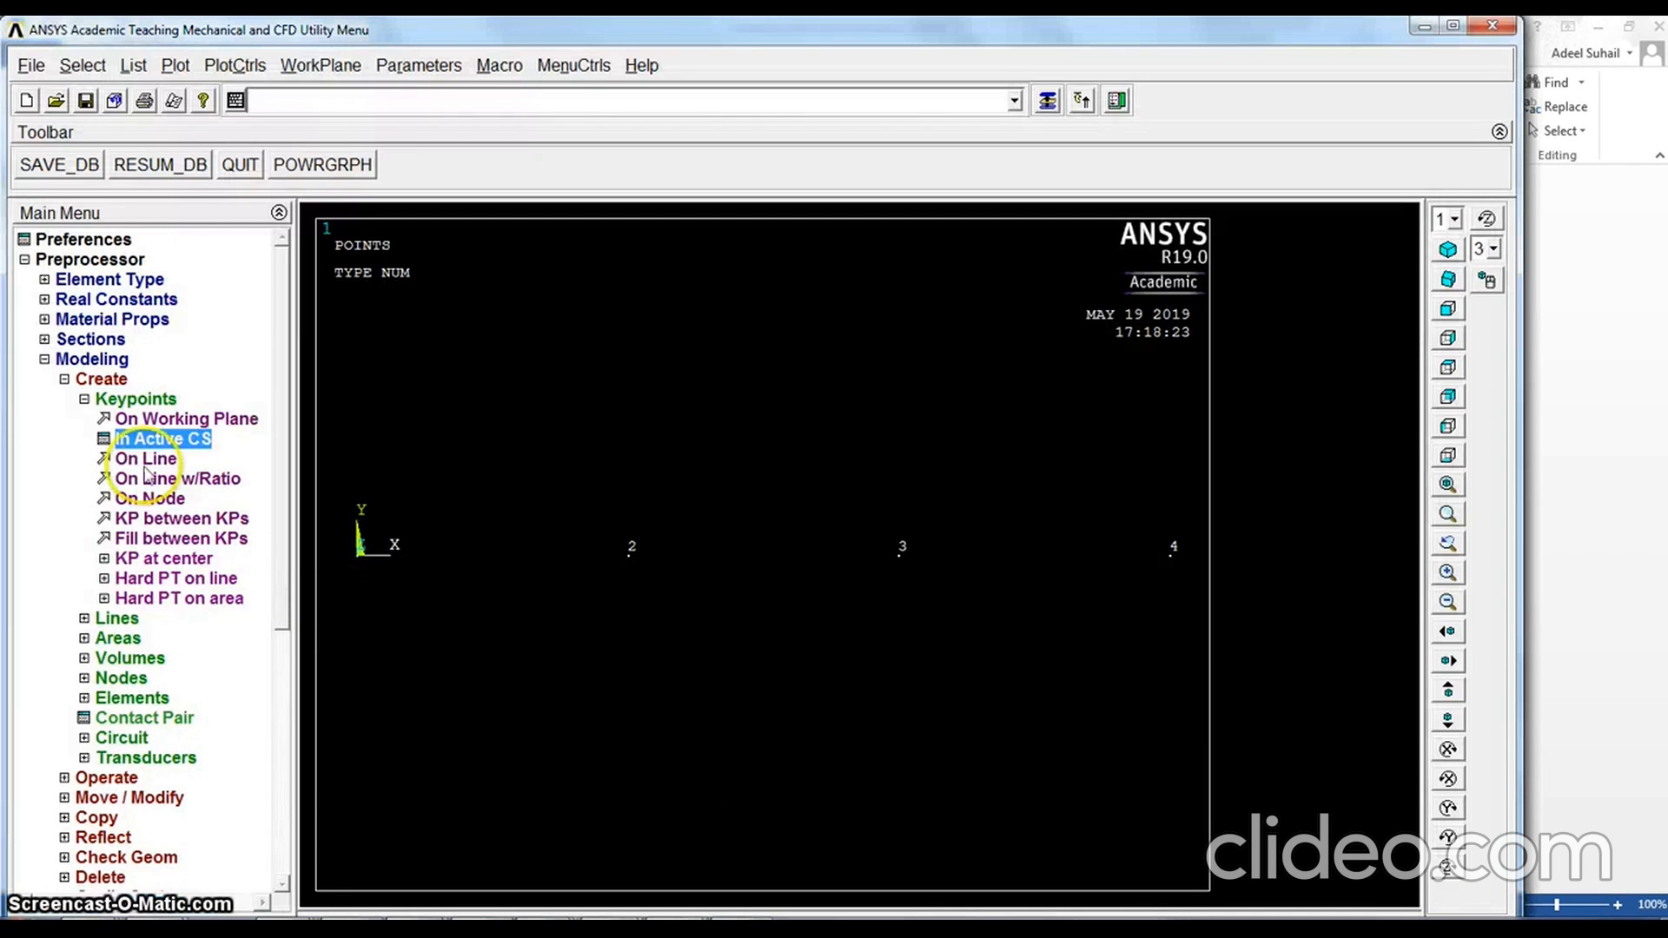
pyautogui.click(84, 401)
pyautogui.click(84, 419)
pyautogui.click(105, 439)
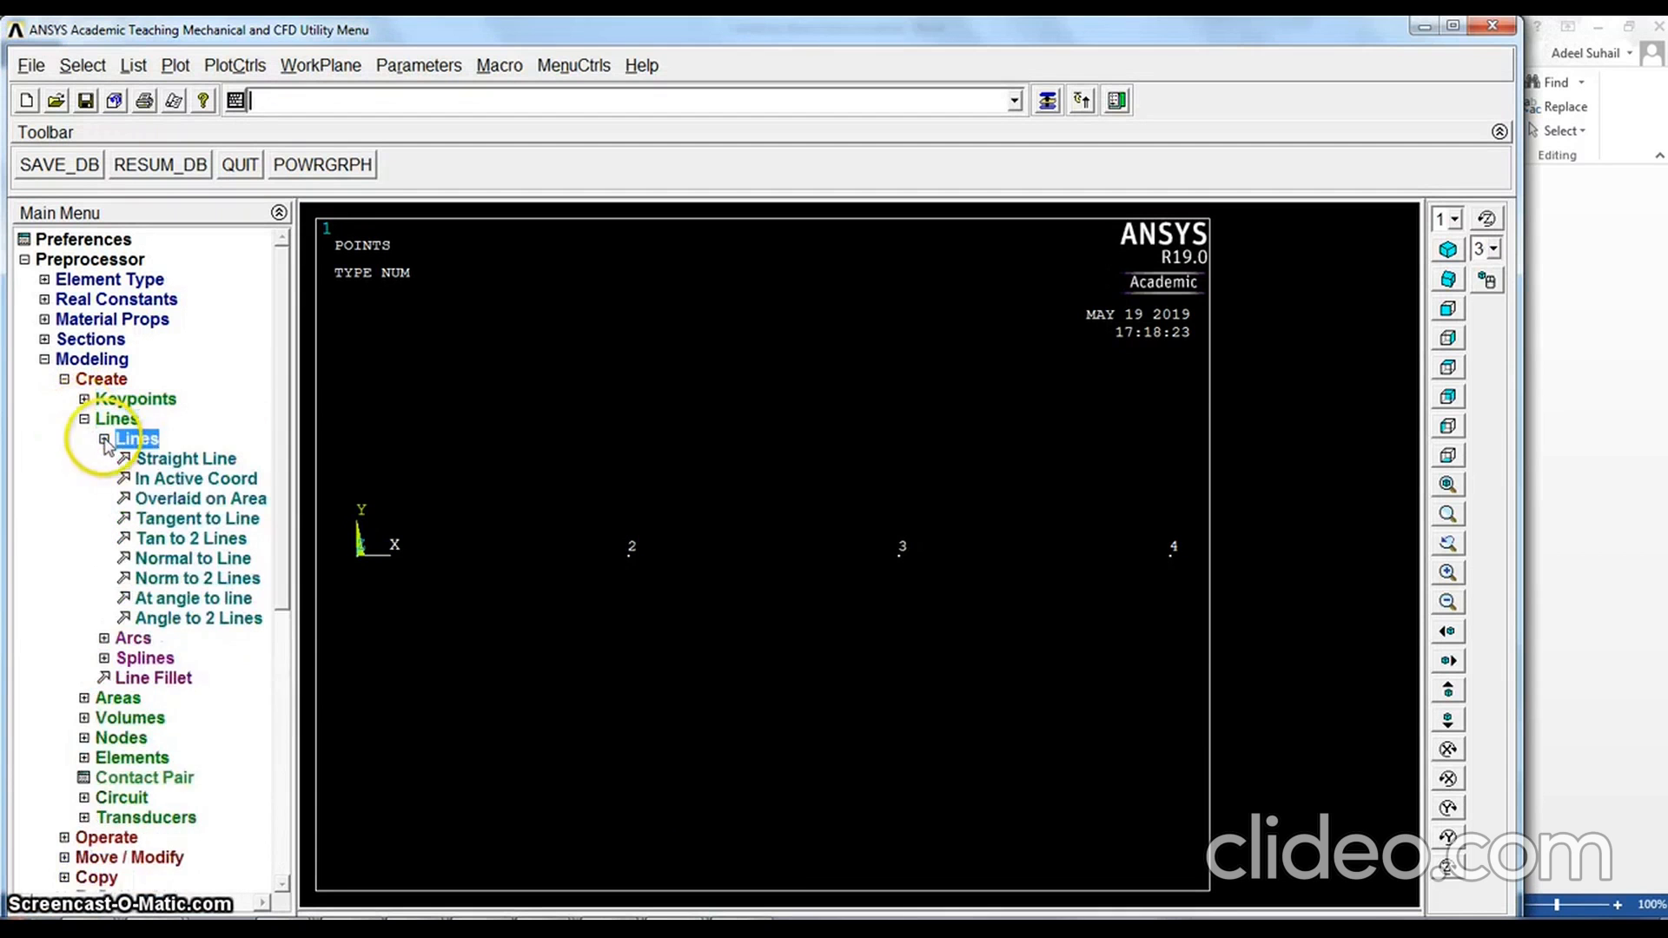
pyautogui.click(159, 462)
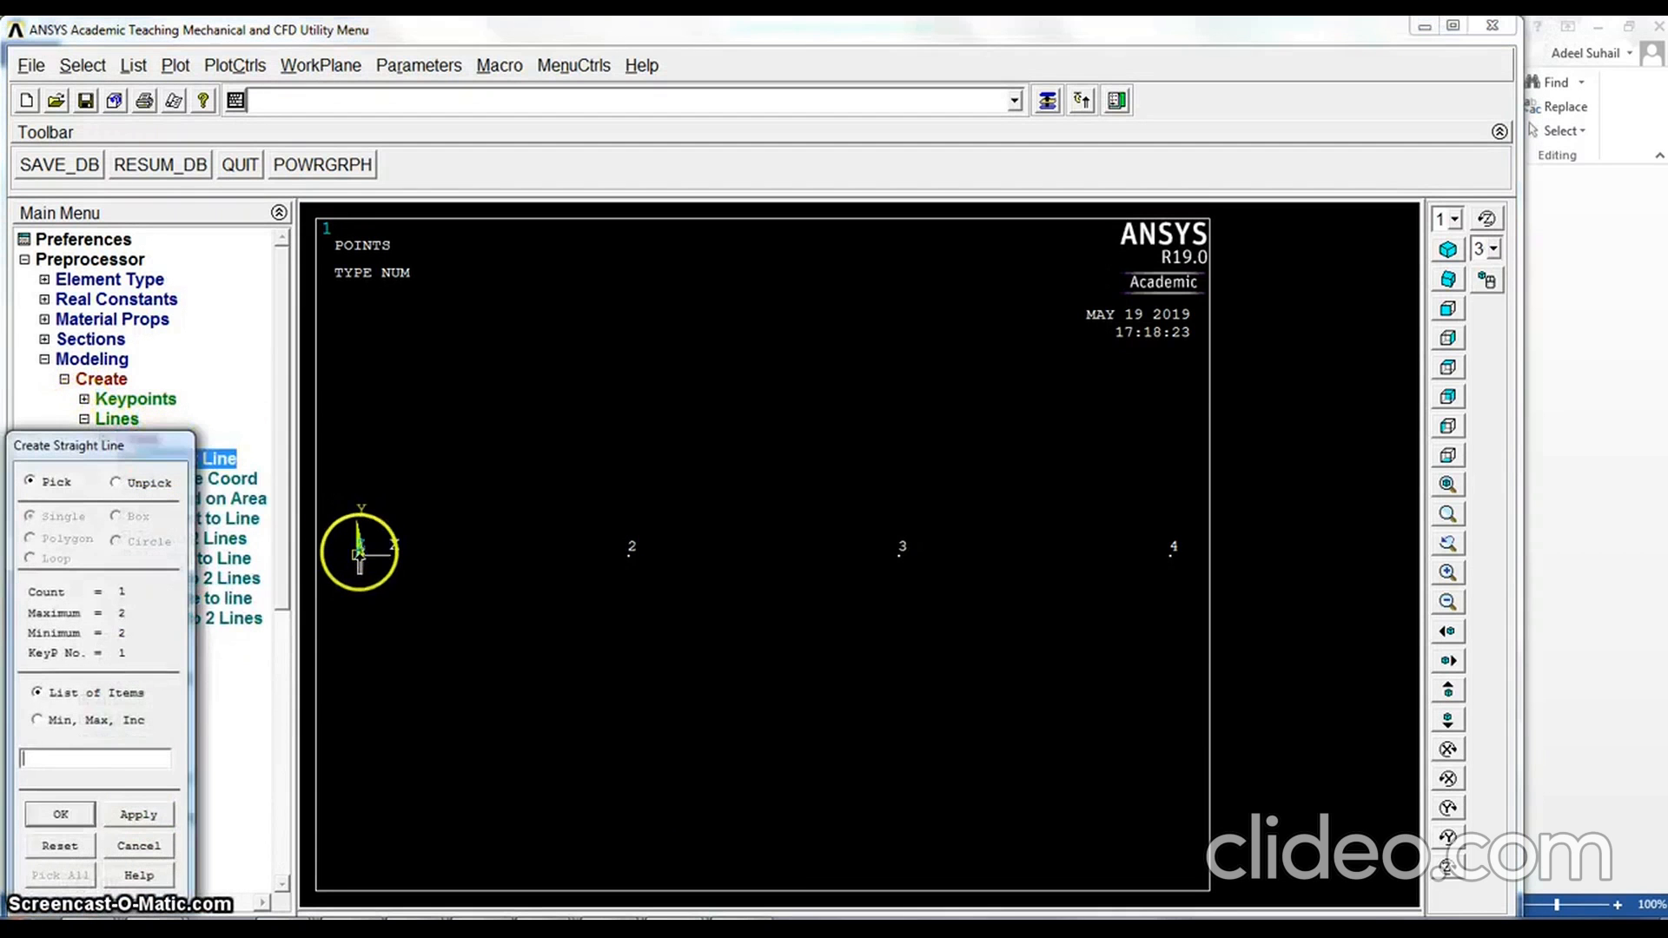
pyautogui.click(620, 576)
pyautogui.click(624, 571)
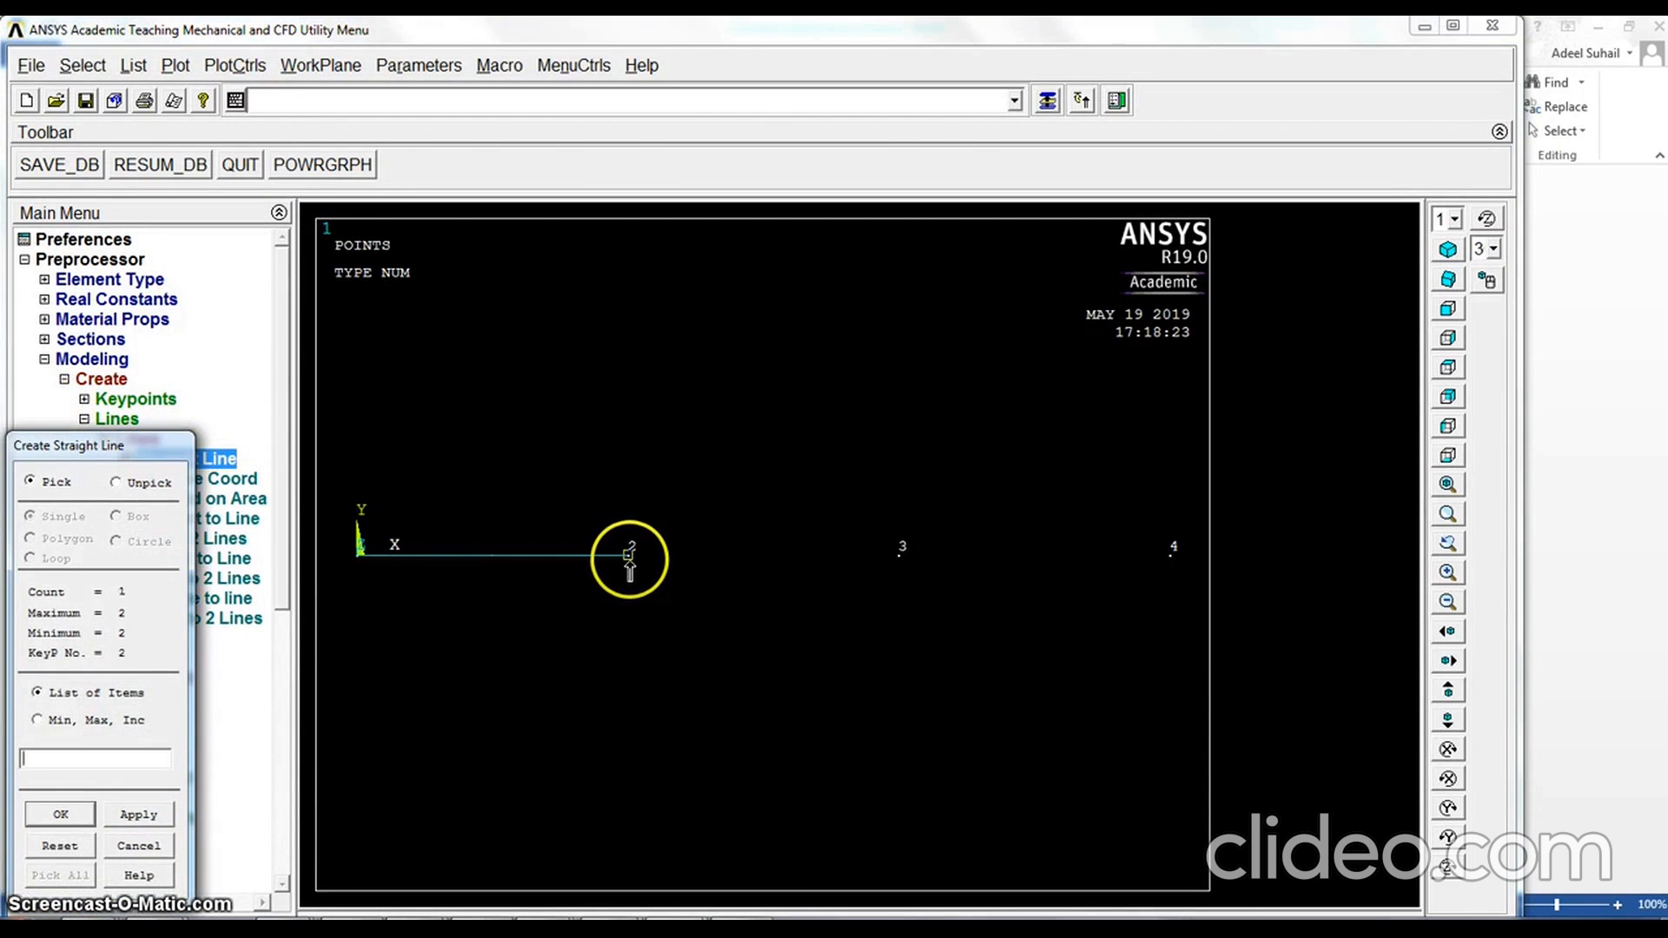
pyautogui.click(887, 578)
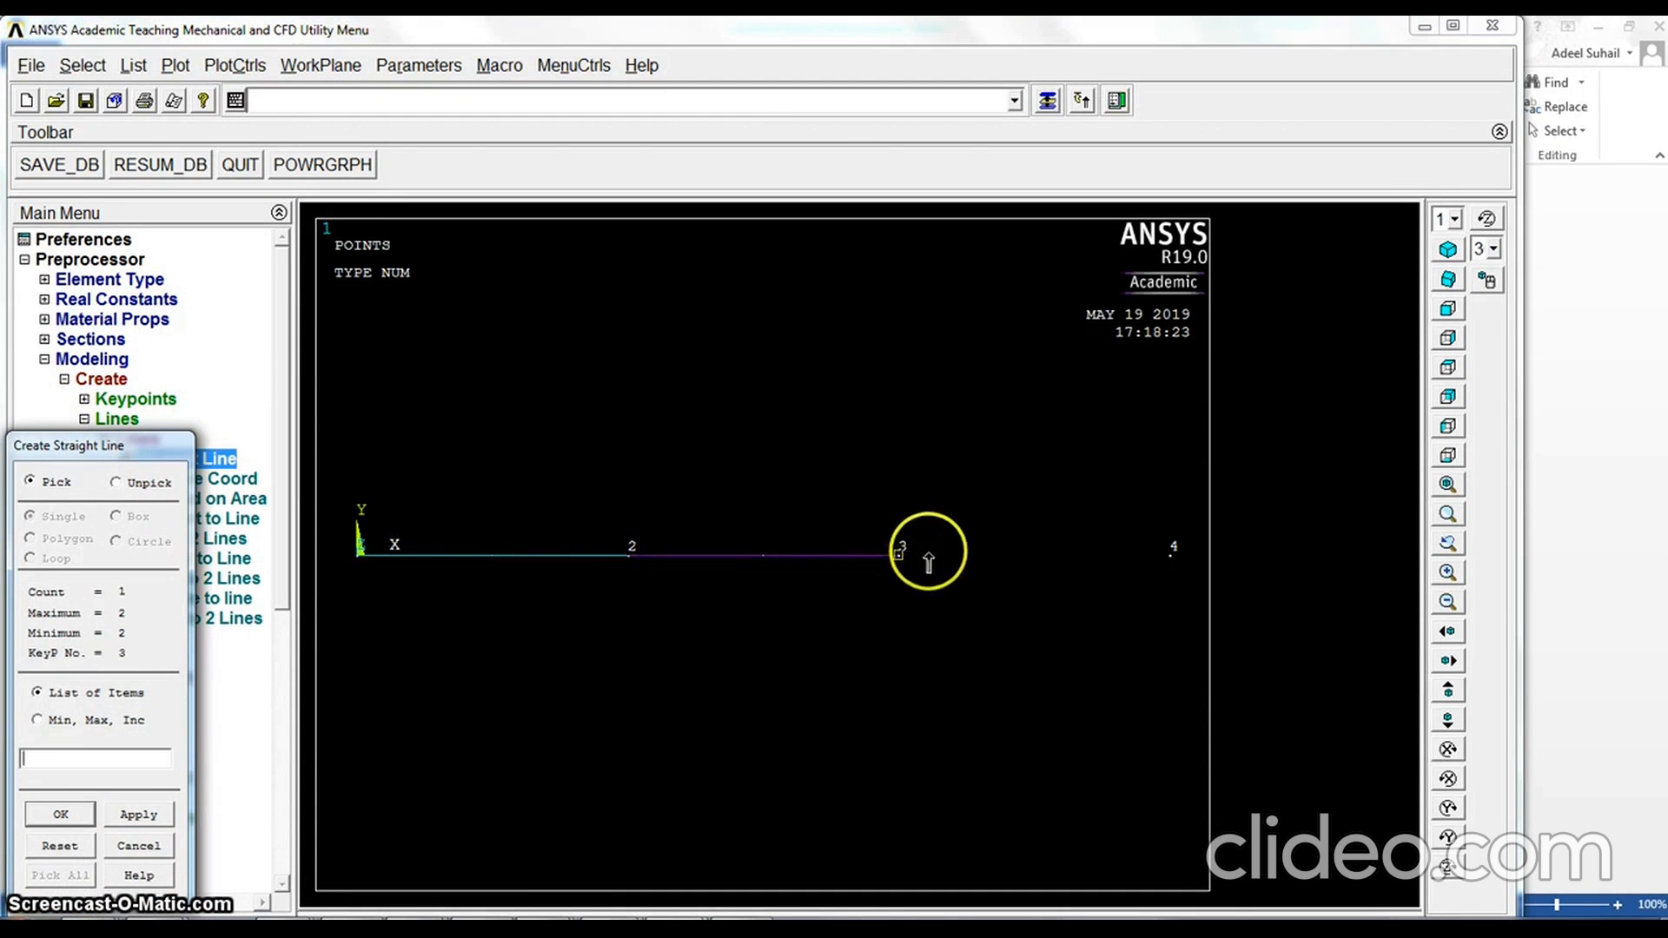
pyautogui.click(1073, 564)
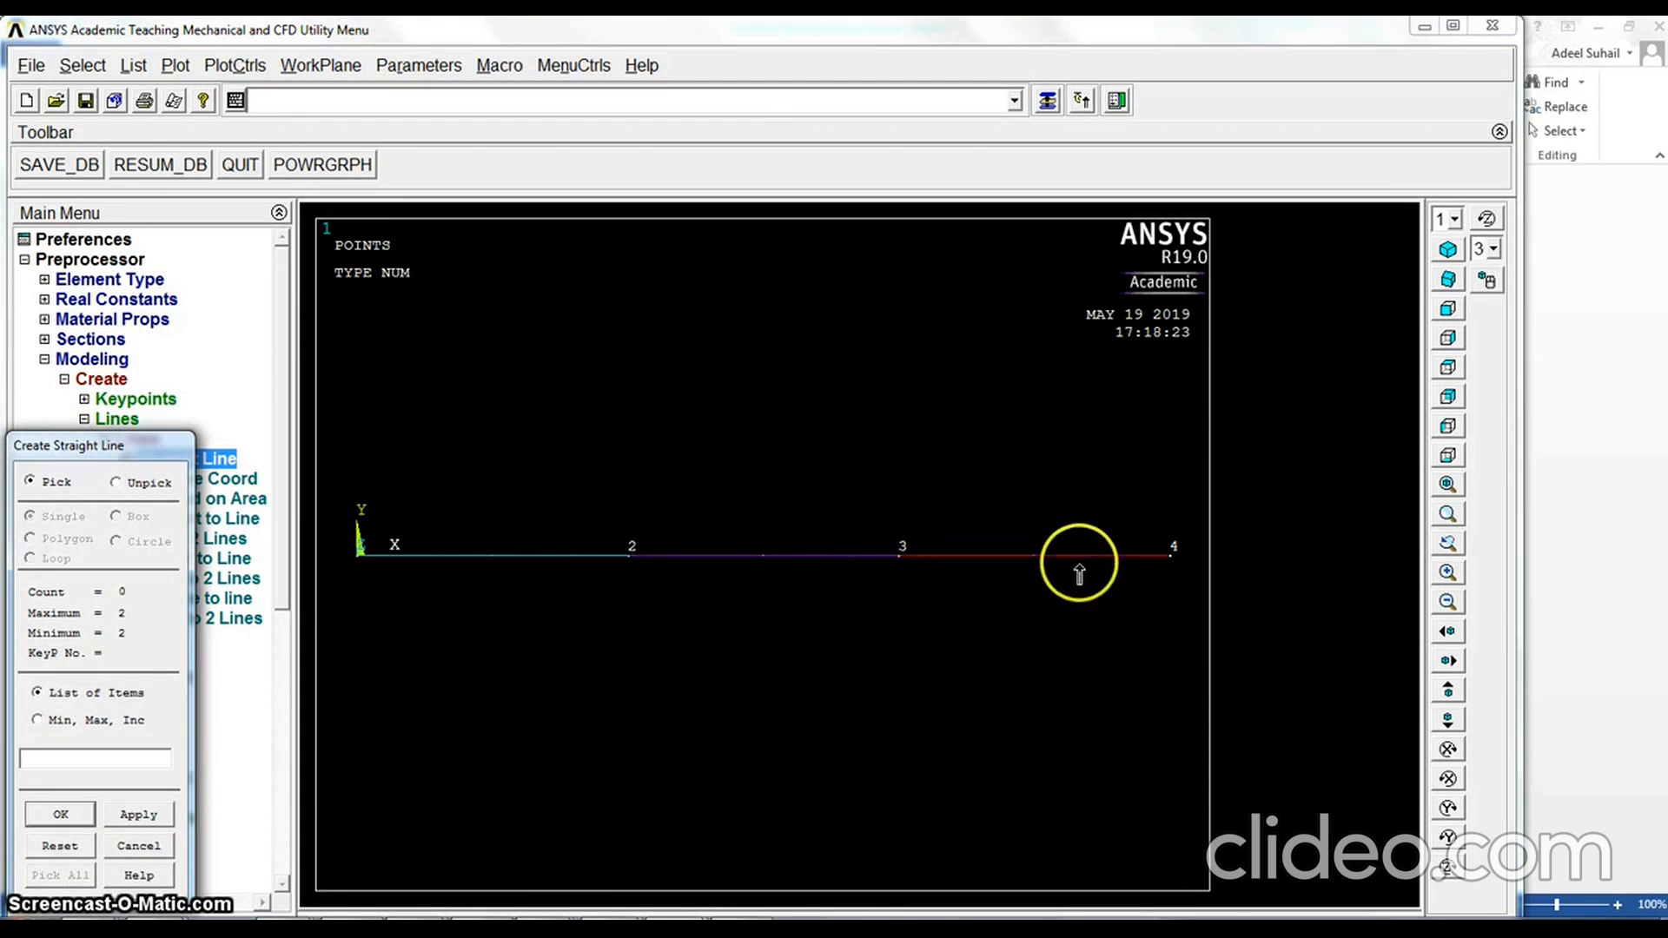
pyautogui.click(69, 815)
# Set the mesh size control on all lines to 20 element divisions, leaving the element edge length blank
pyautogui.click(104, 439)
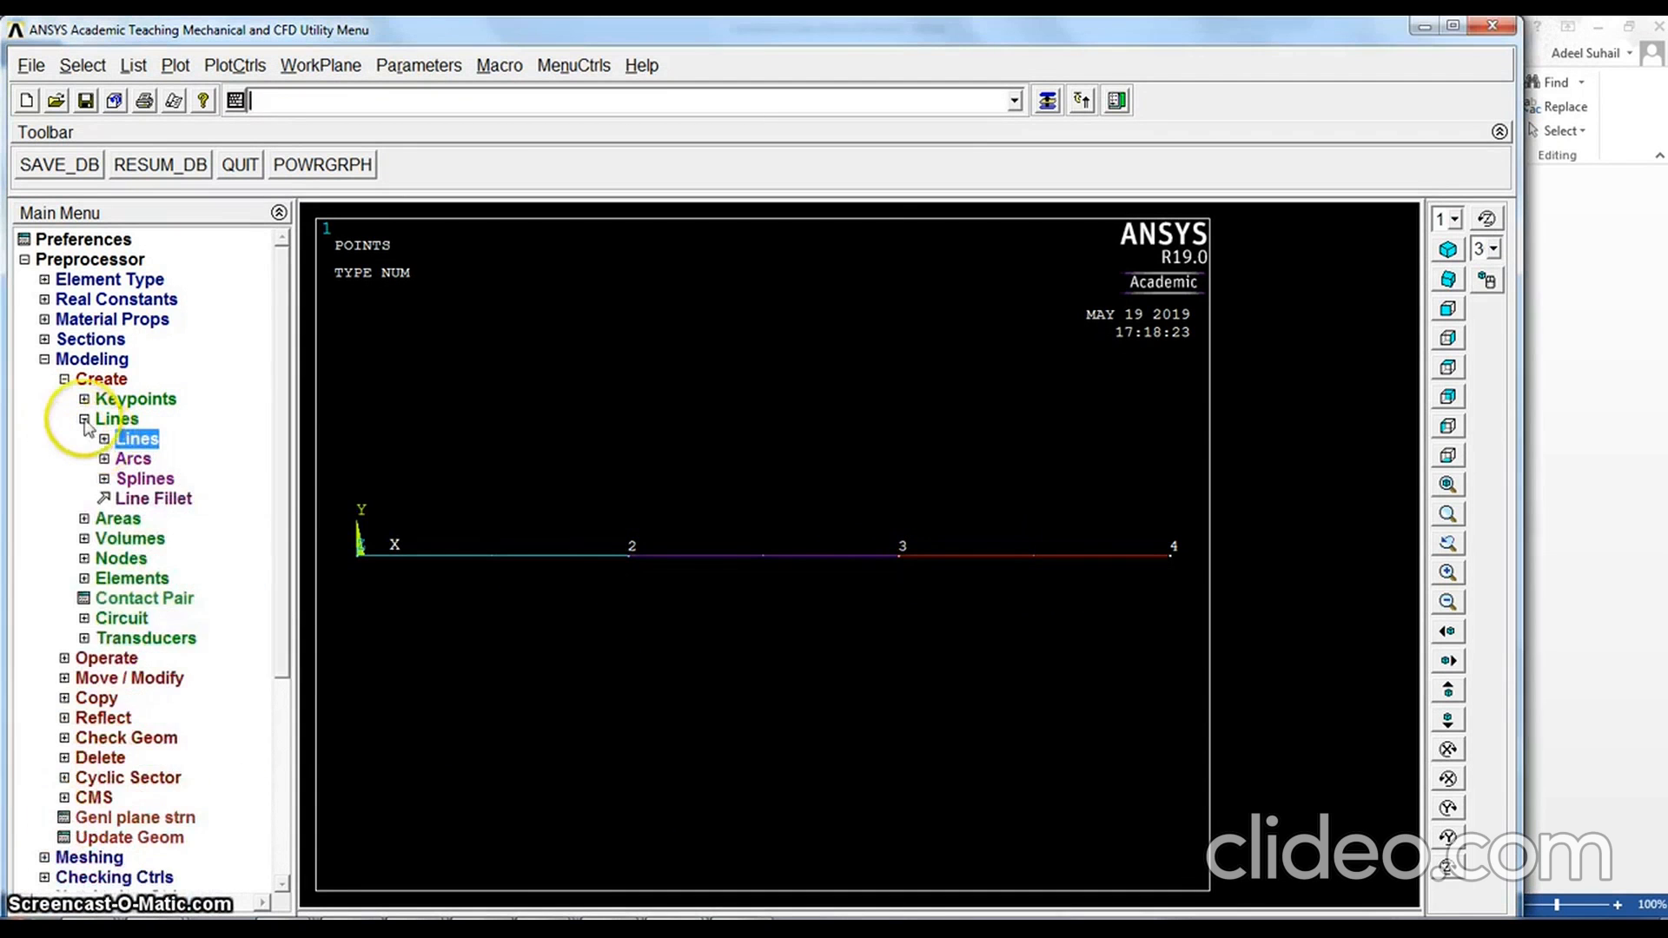
pyautogui.click(84, 419)
pyautogui.click(64, 379)
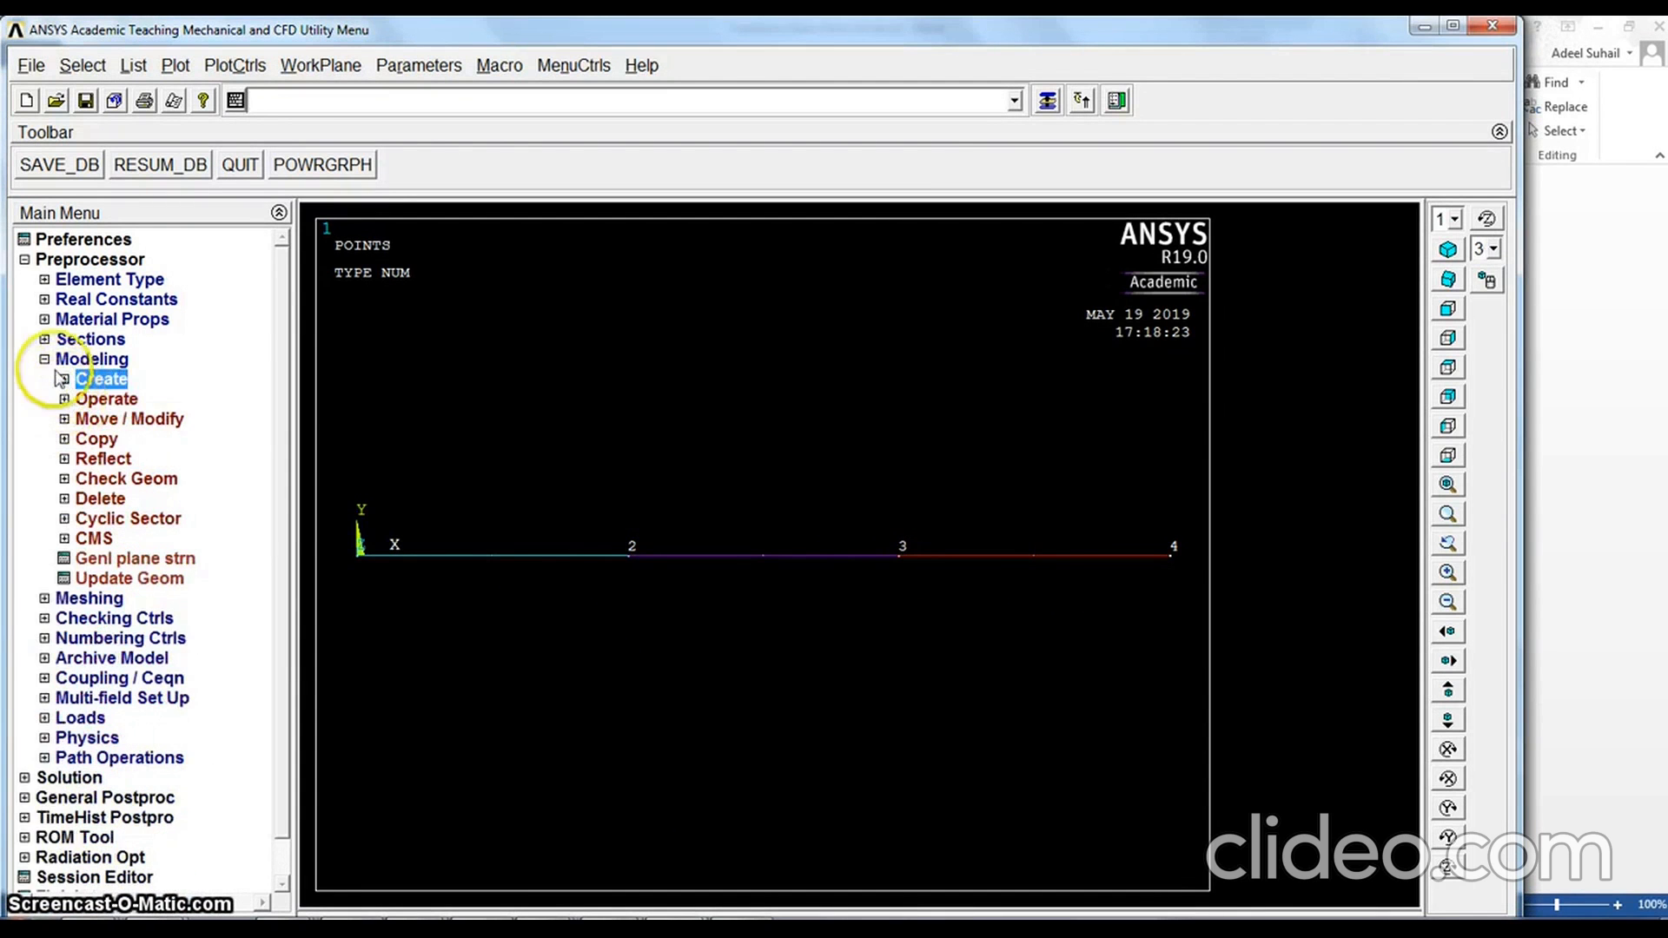
pyautogui.click(44, 359)
pyautogui.click(45, 378)
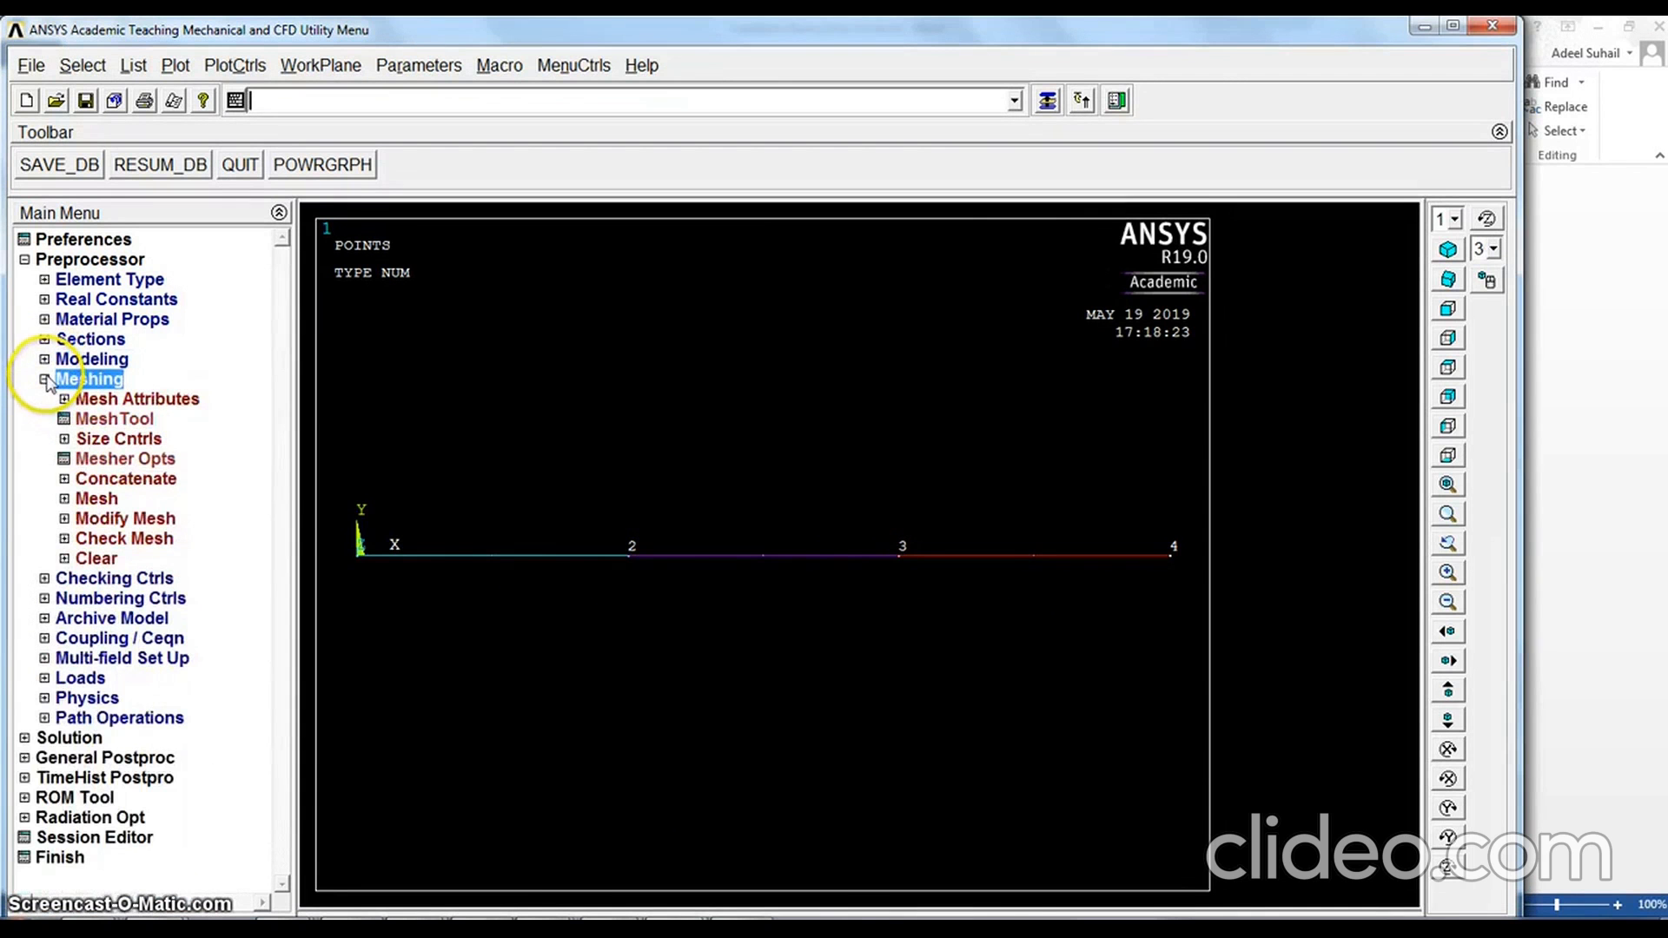
pyautogui.click(97, 441)
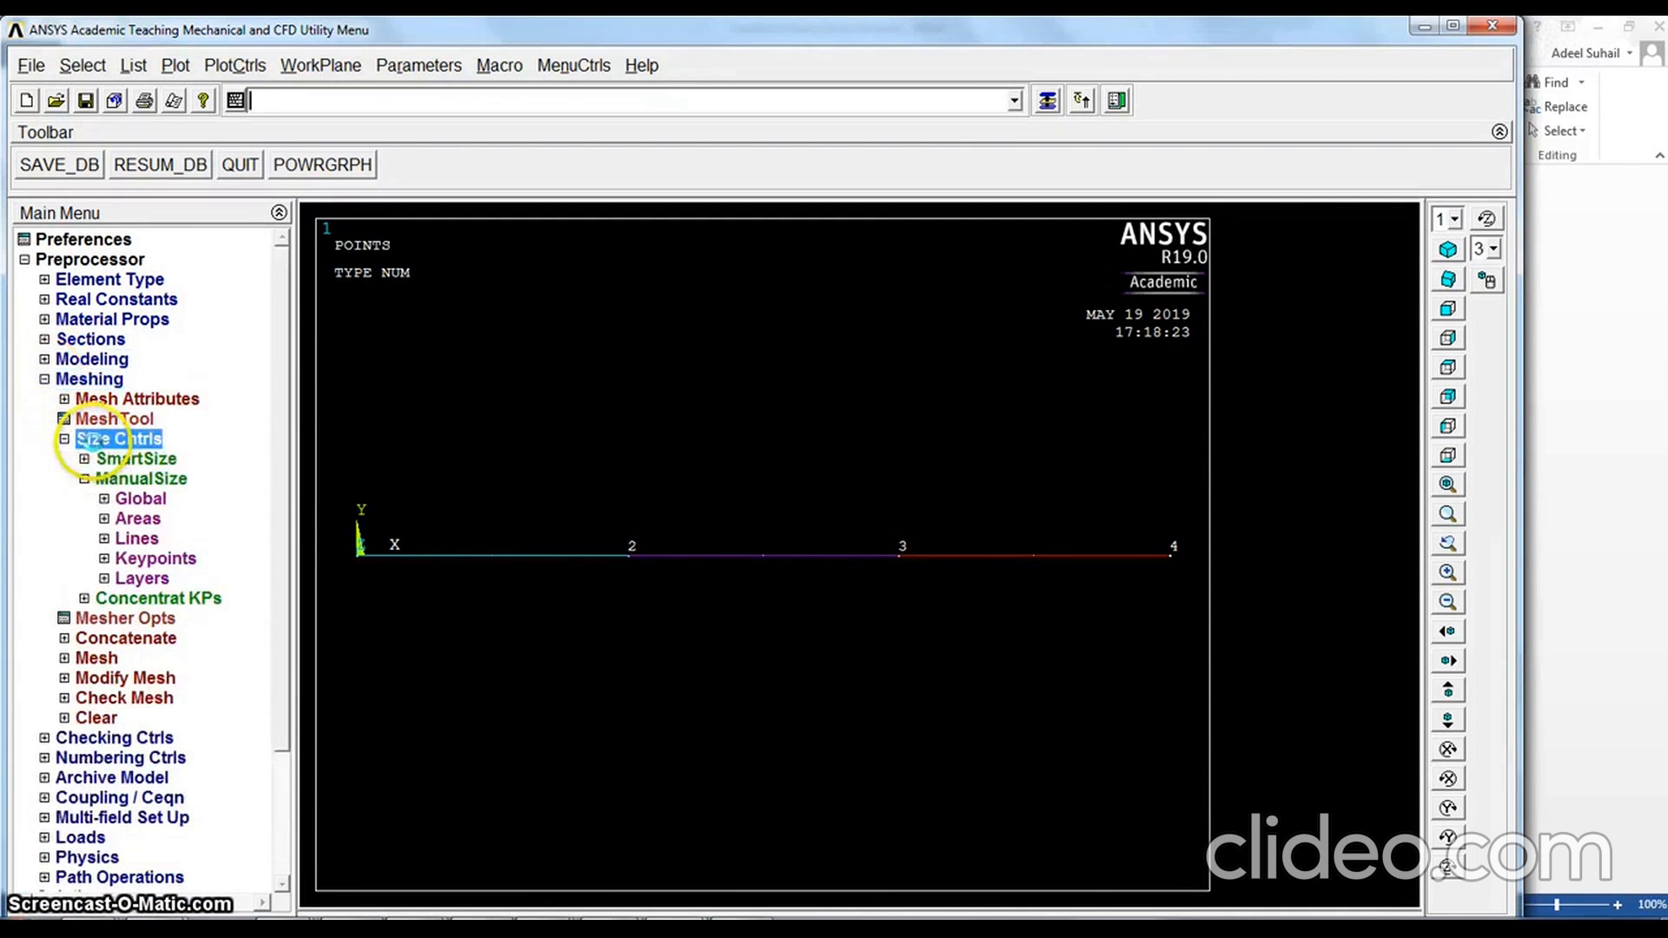
pyautogui.click(143, 540)
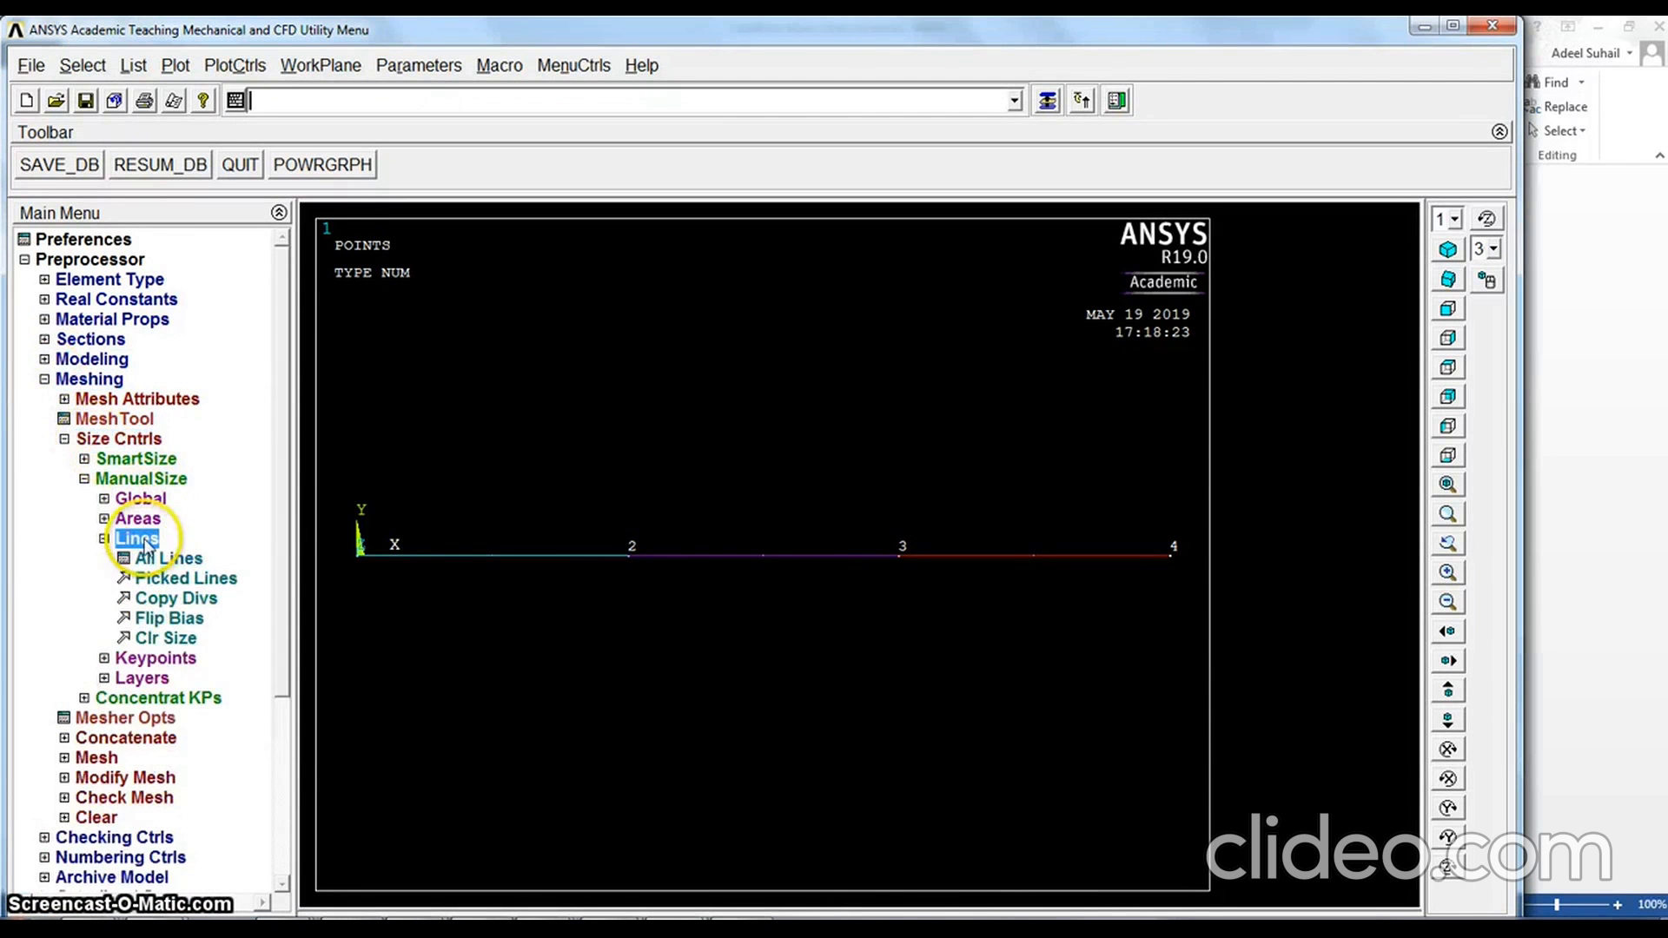
pyautogui.click(186, 563)
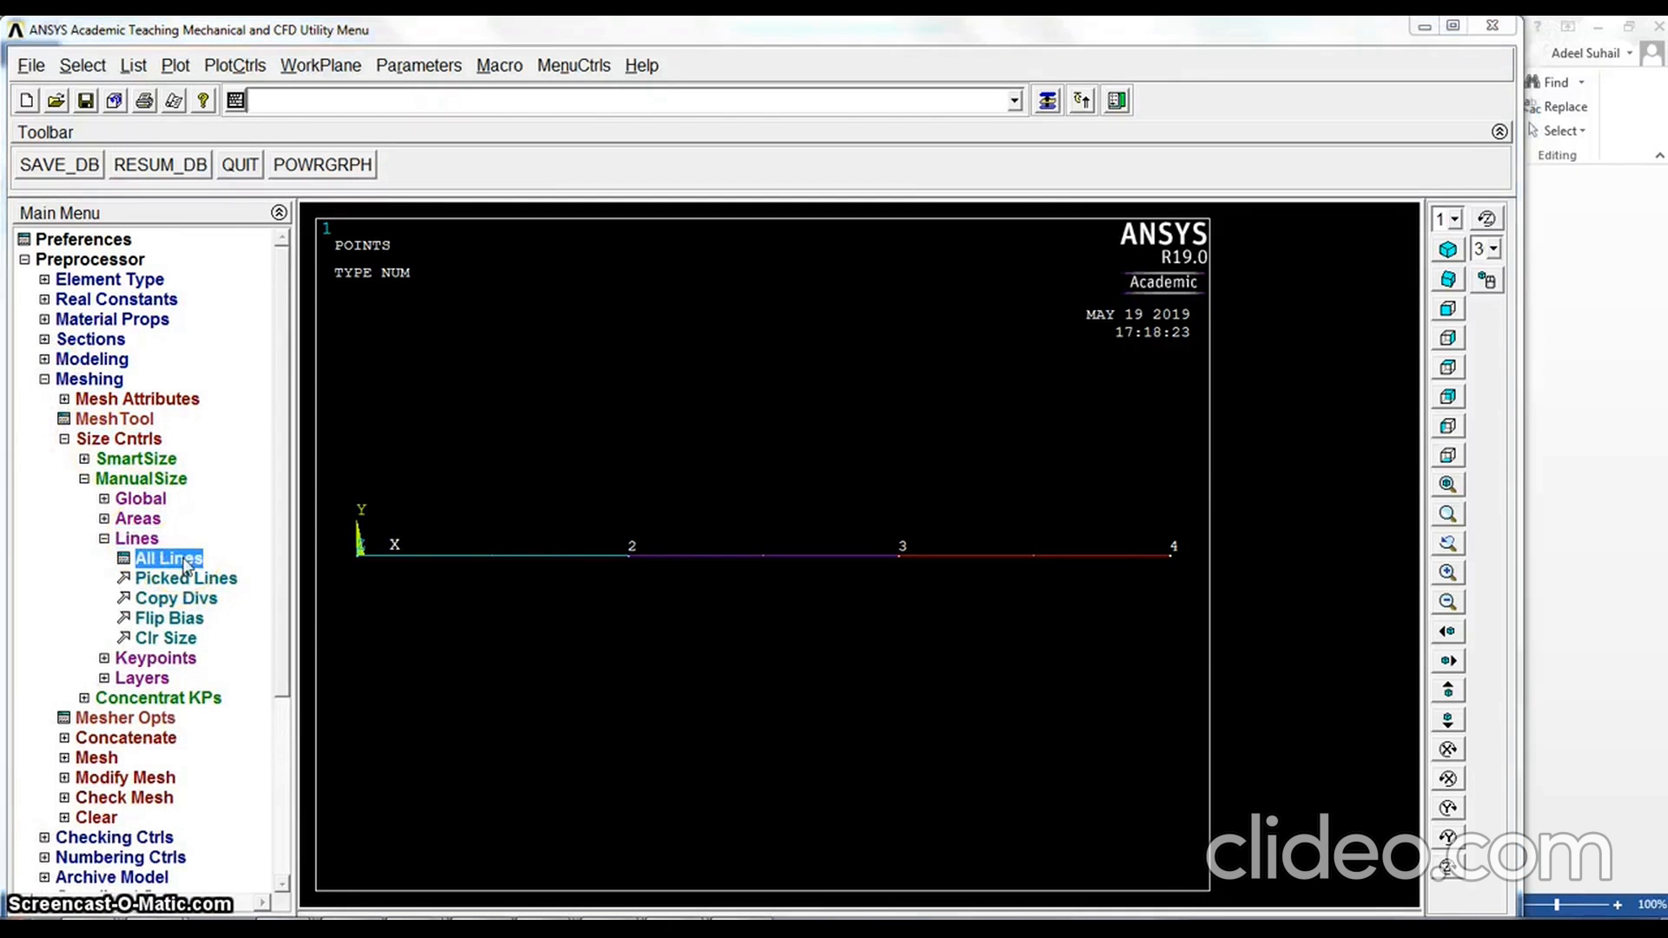
pyautogui.click(945, 421)
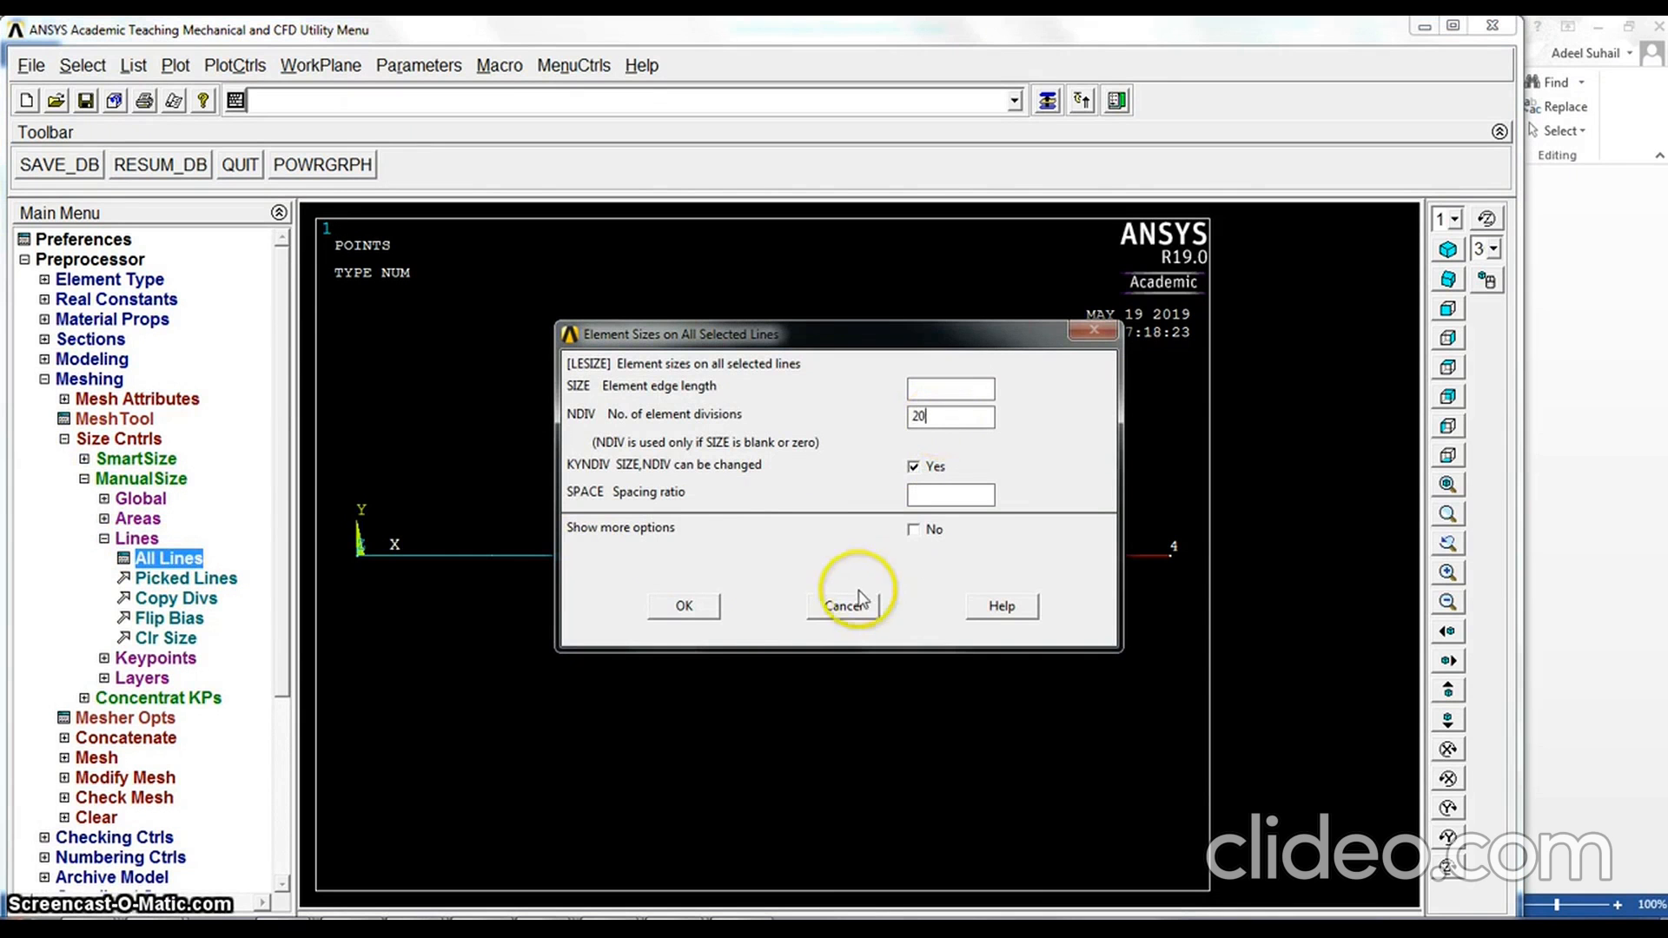
pyautogui.click(684, 605)
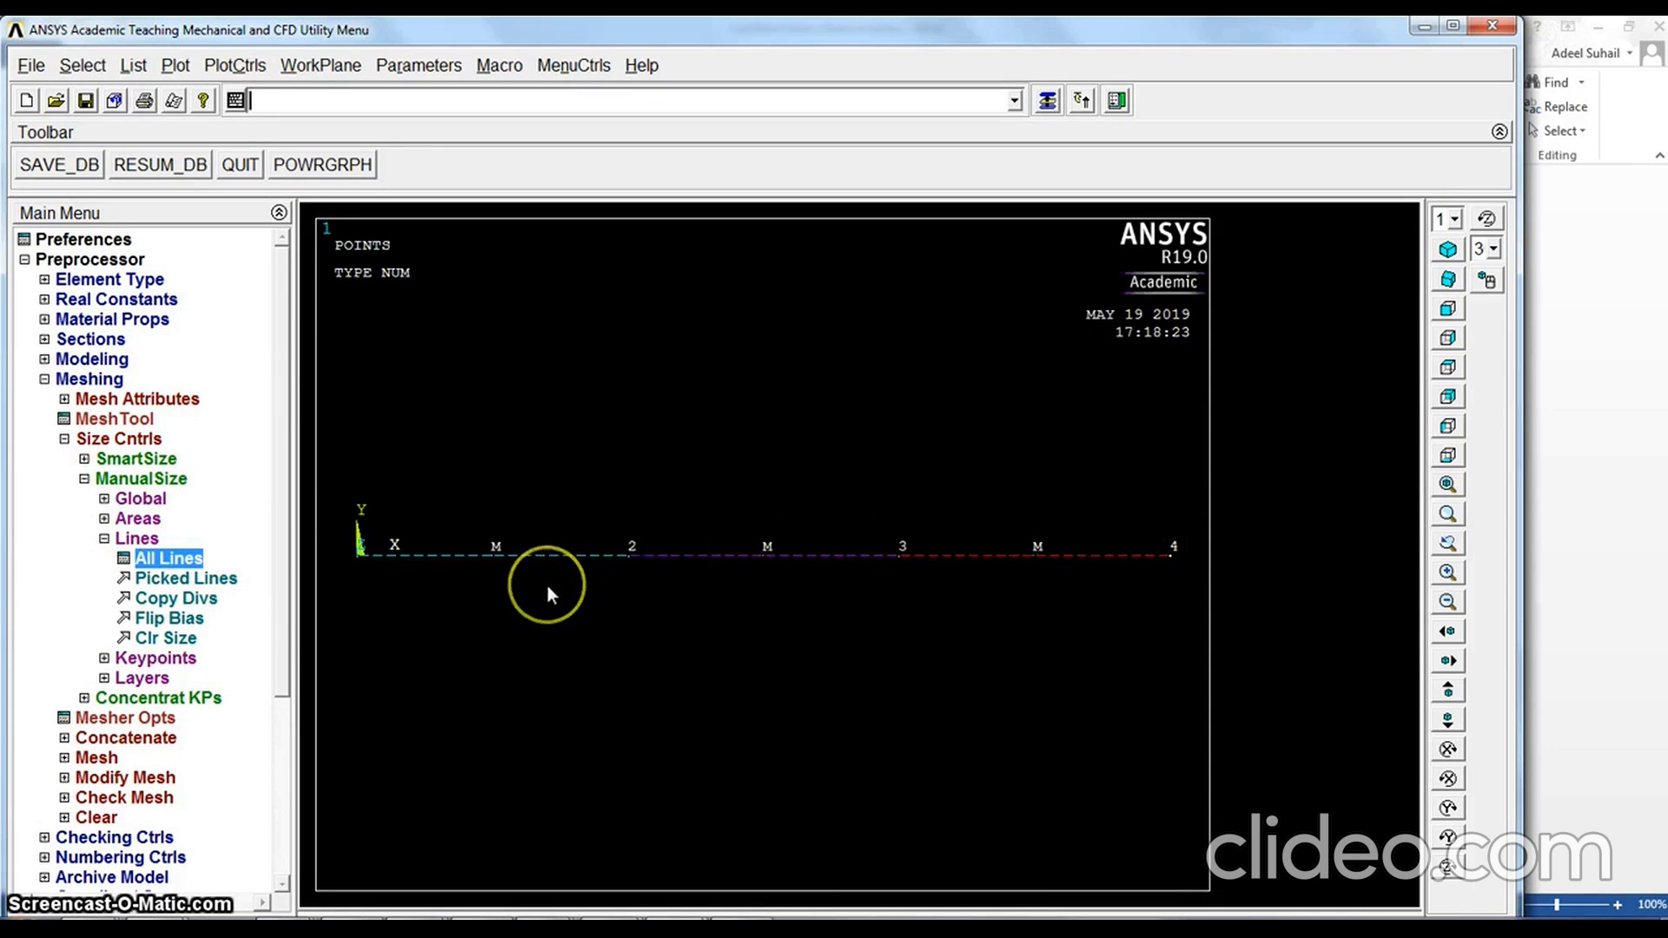
# Mesh all the beam's lines
pyautogui.click(104, 538)
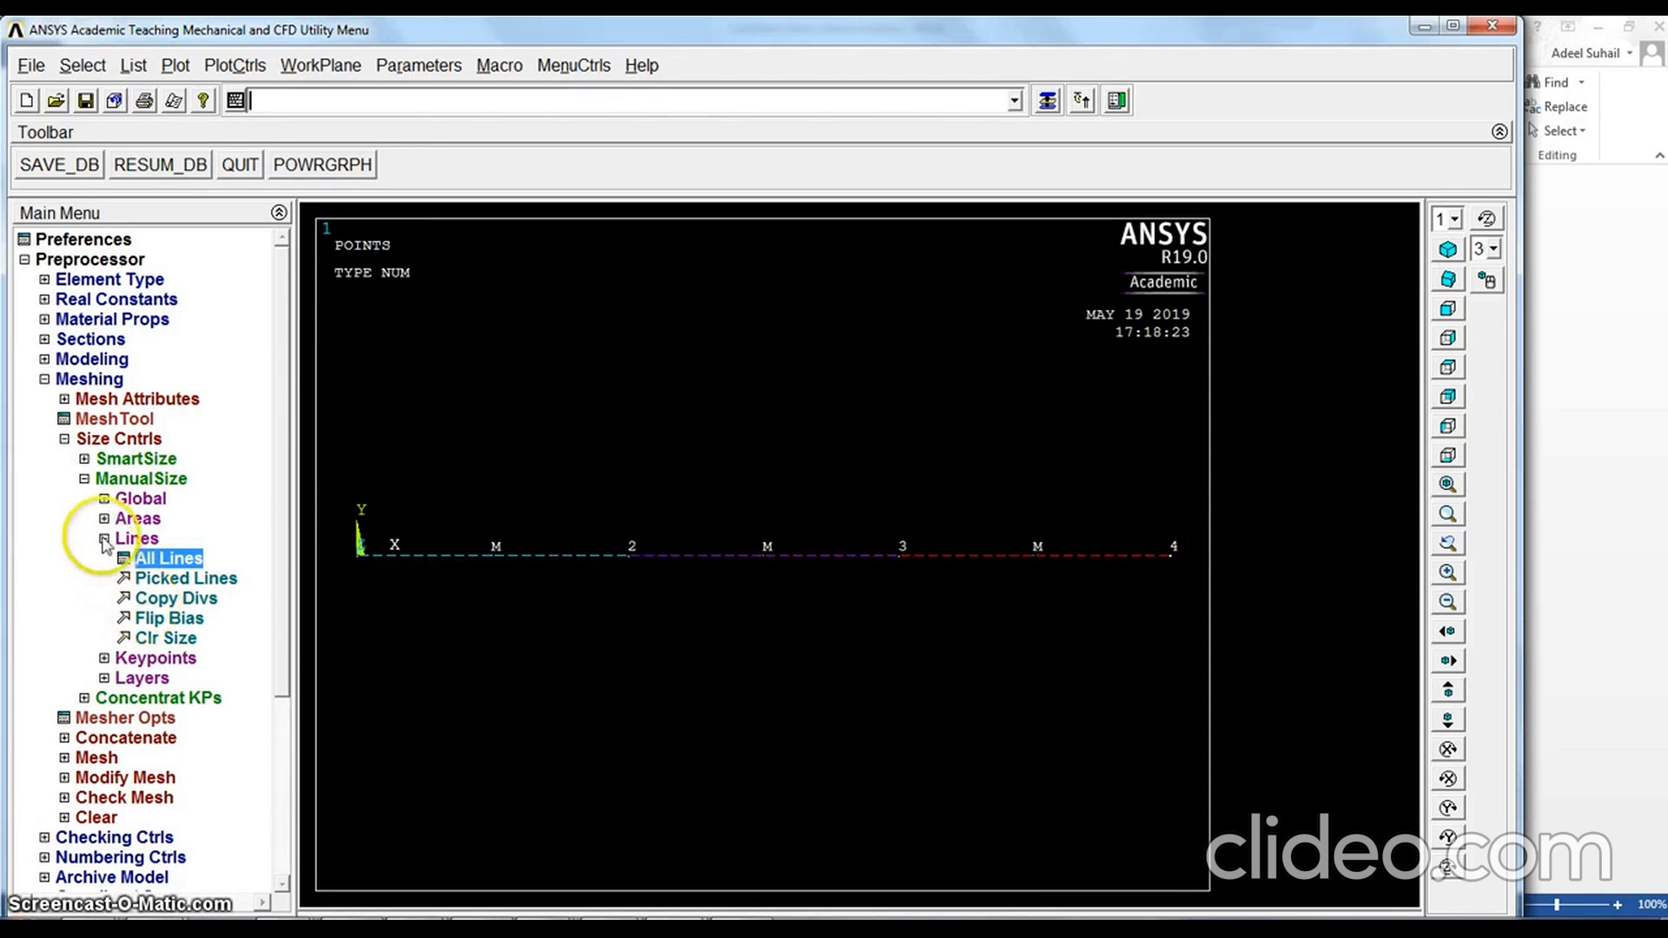
pyautogui.click(85, 479)
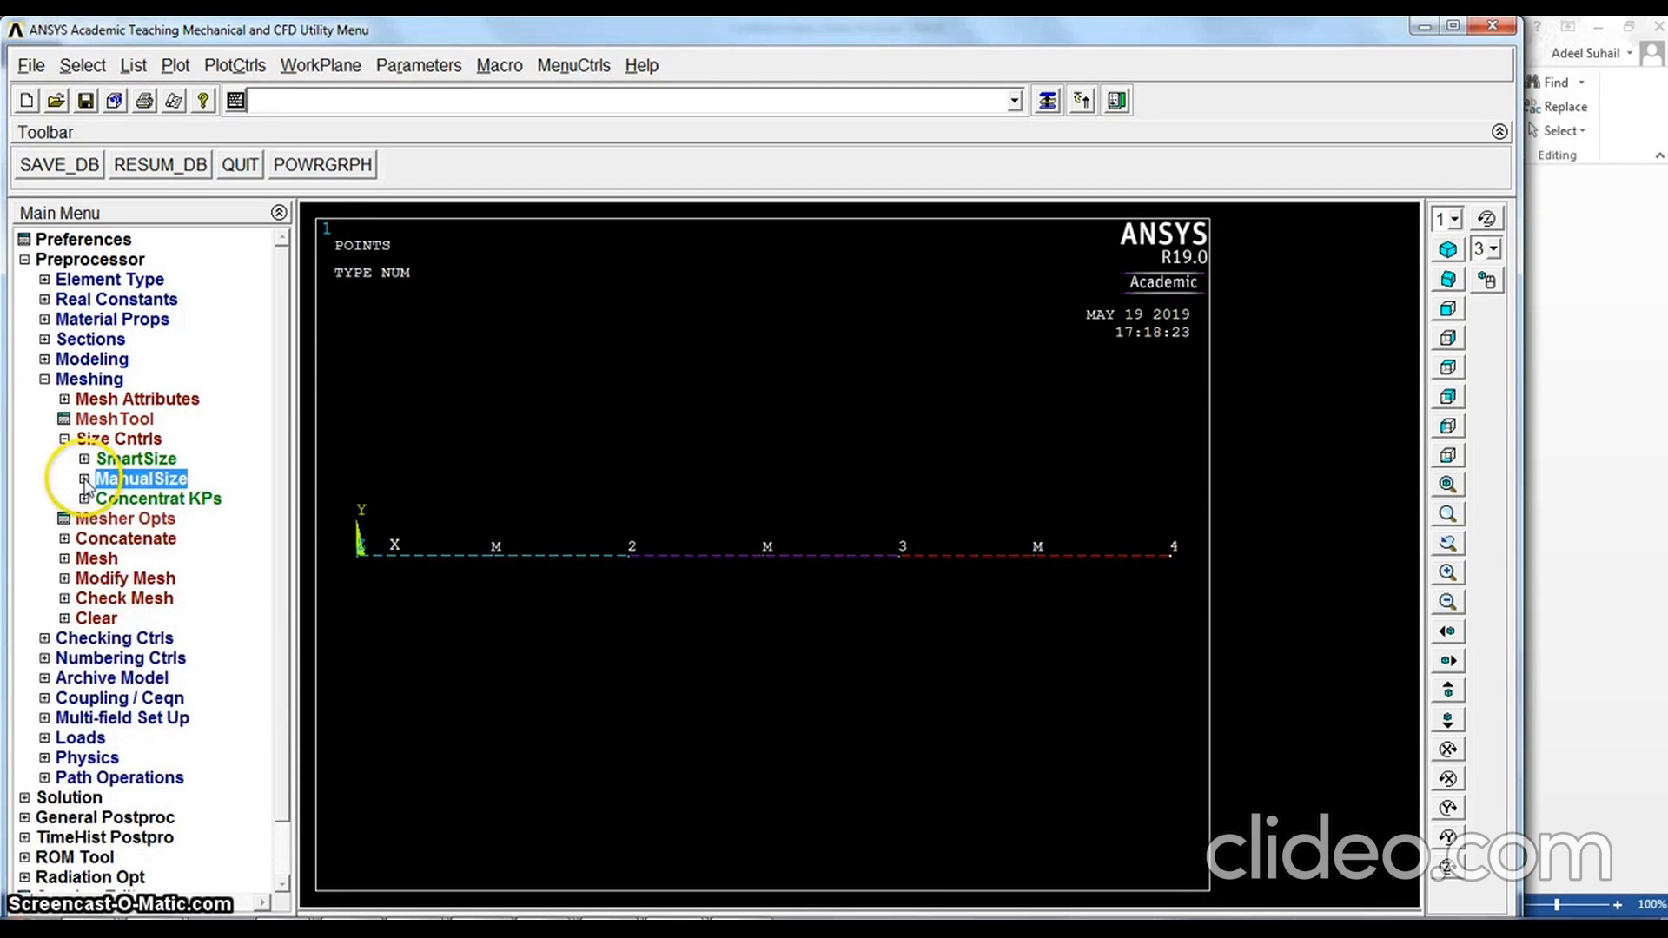
pyautogui.click(84, 479)
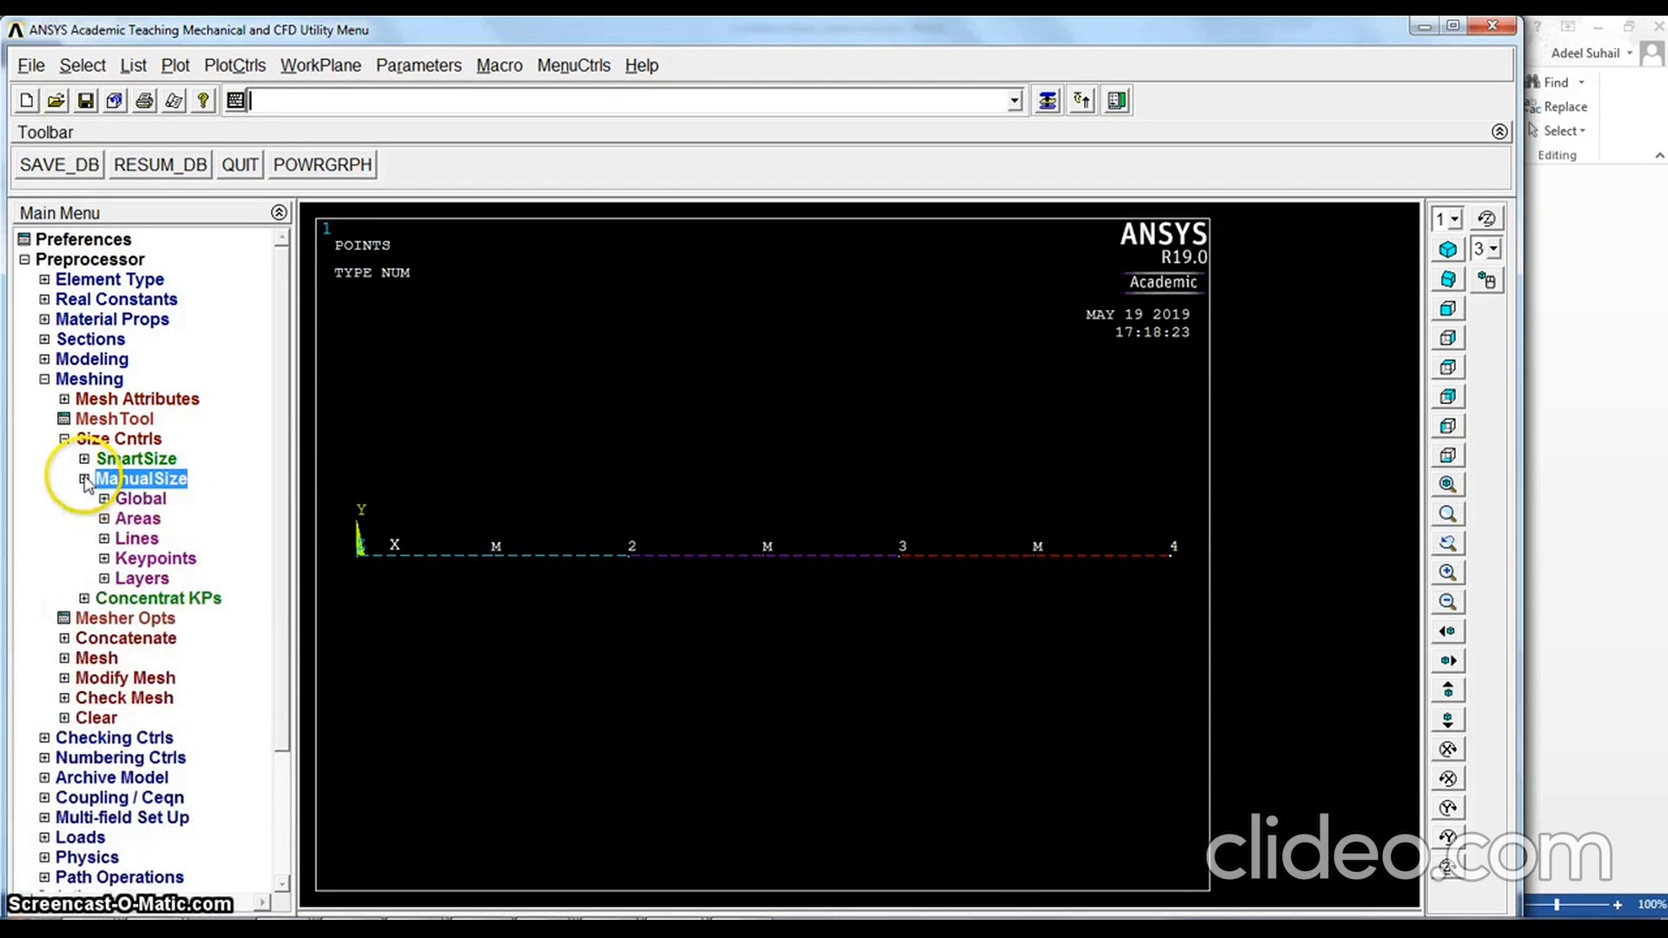
pyautogui.click(64, 657)
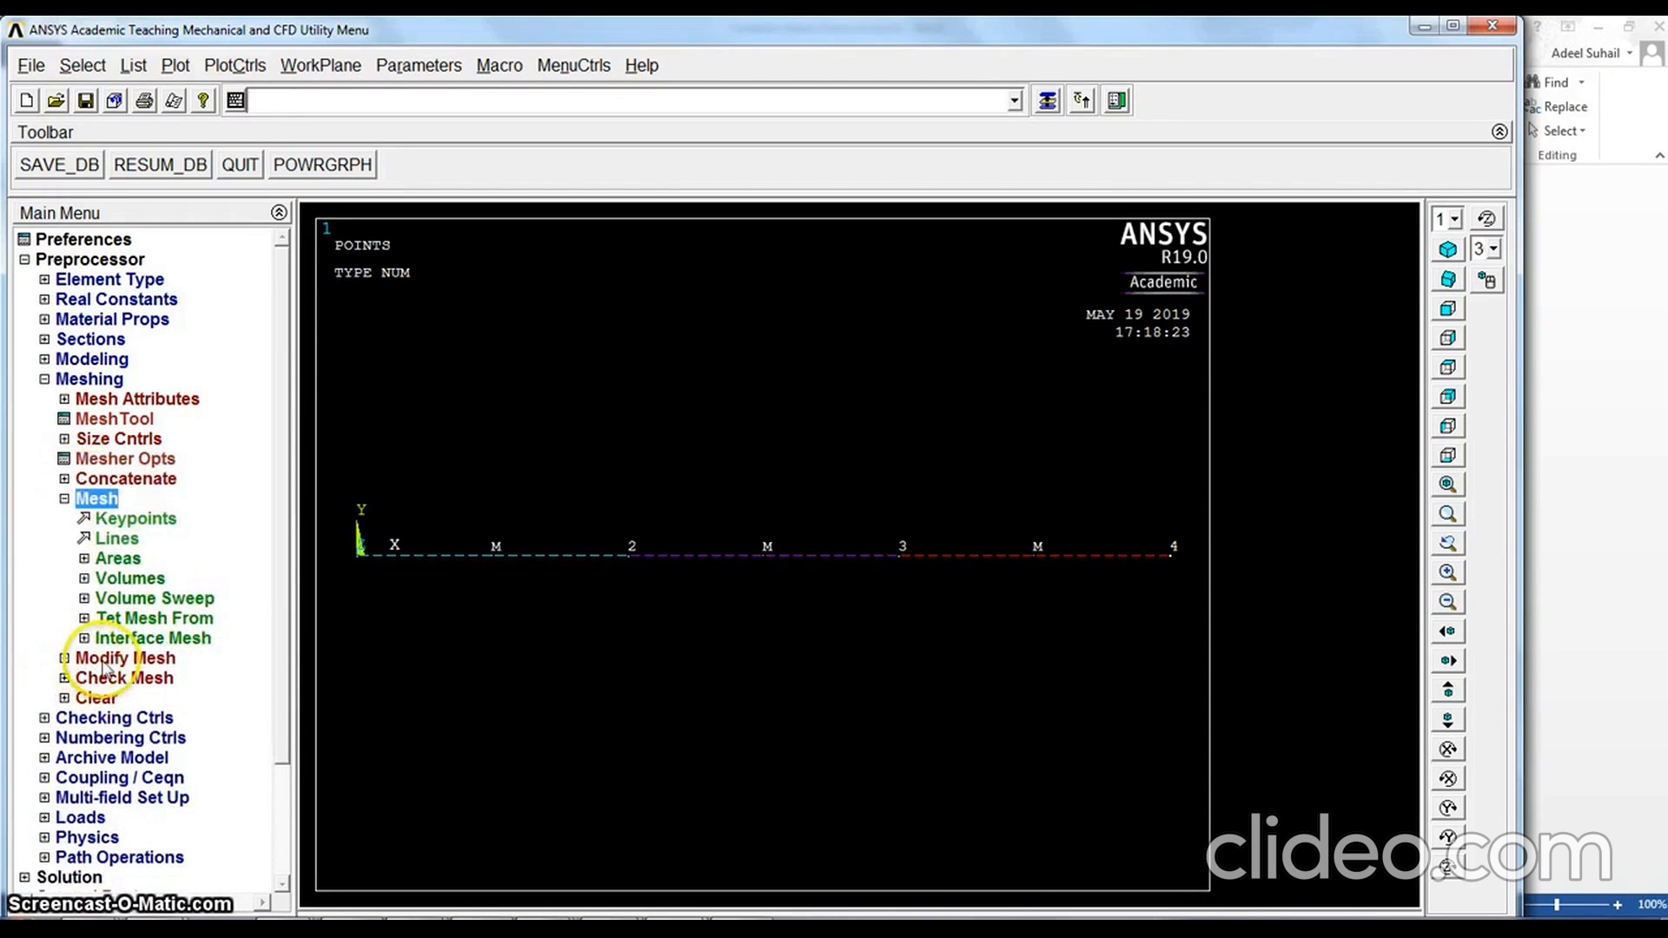
pyautogui.click(128, 543)
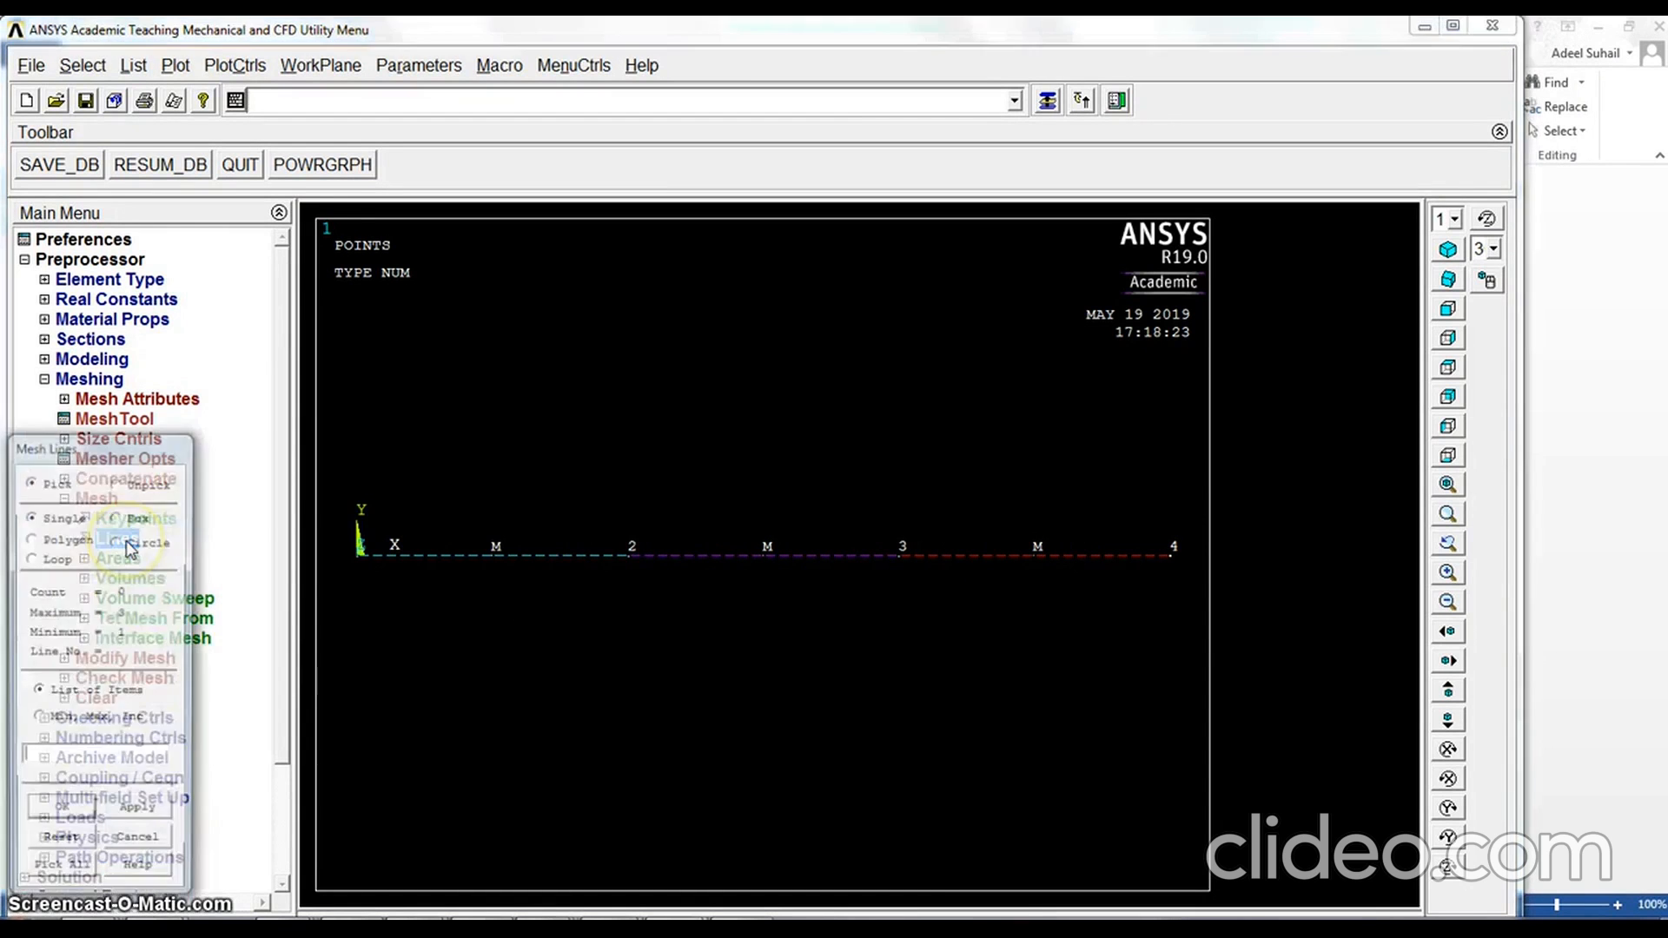
pyautogui.click(58, 876)
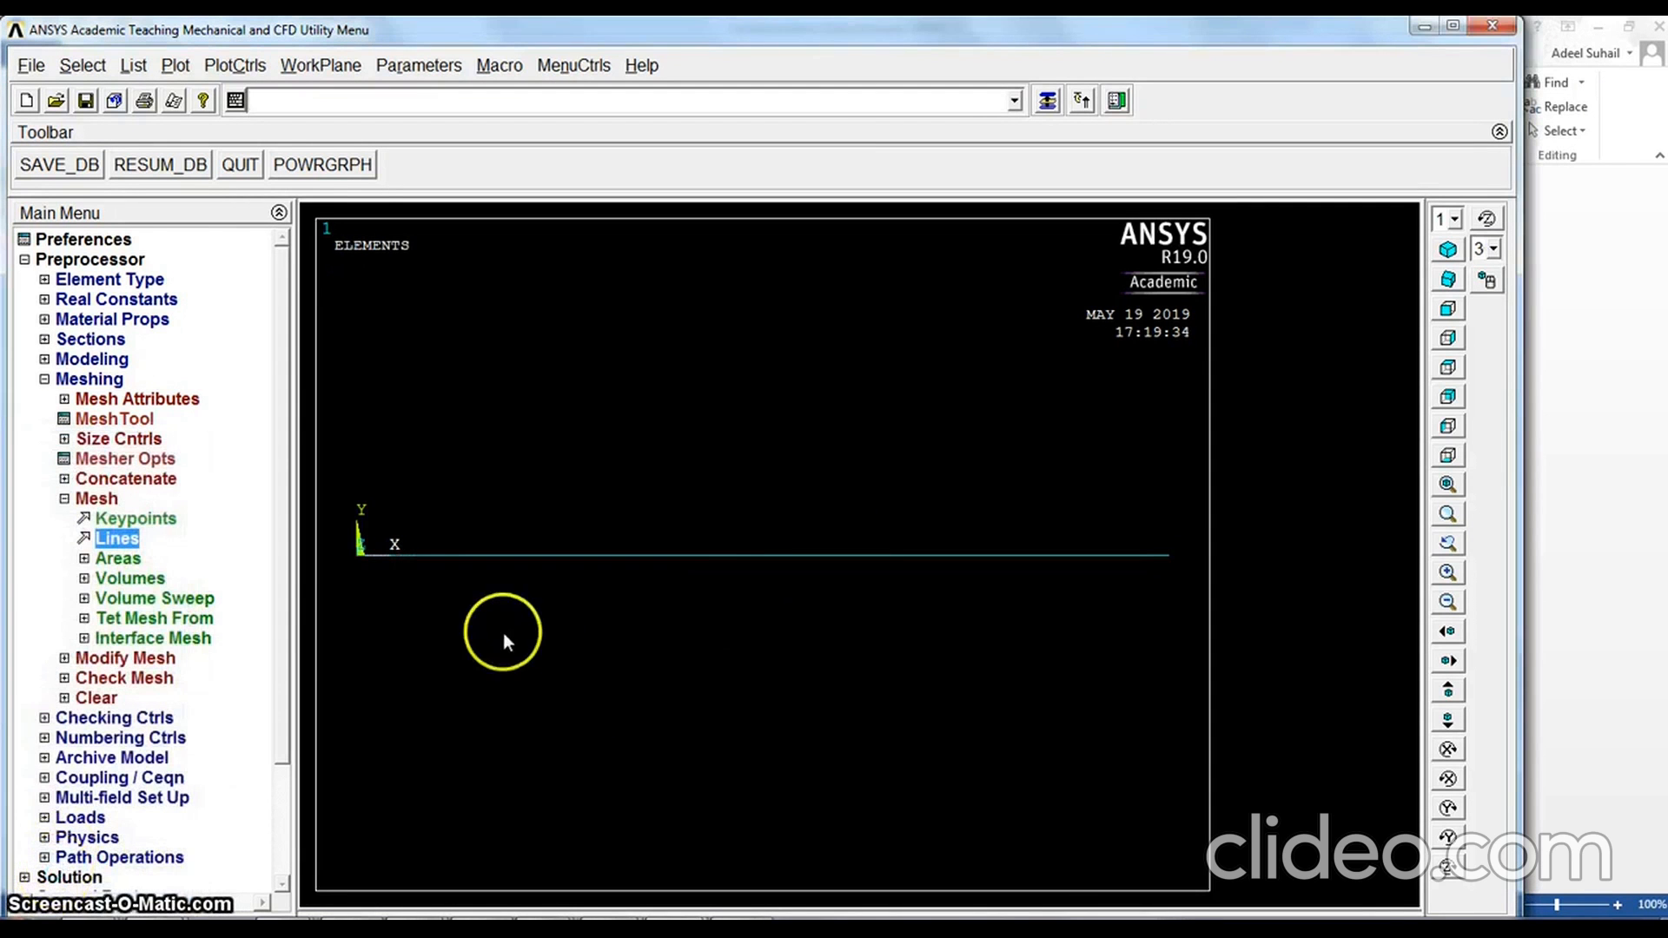
# Move on from preprocessing to the Solution options and review the load cases in the Cantilever Beam Stress Analysis Word document before returning to ANSYS
pyautogui.click(90, 498)
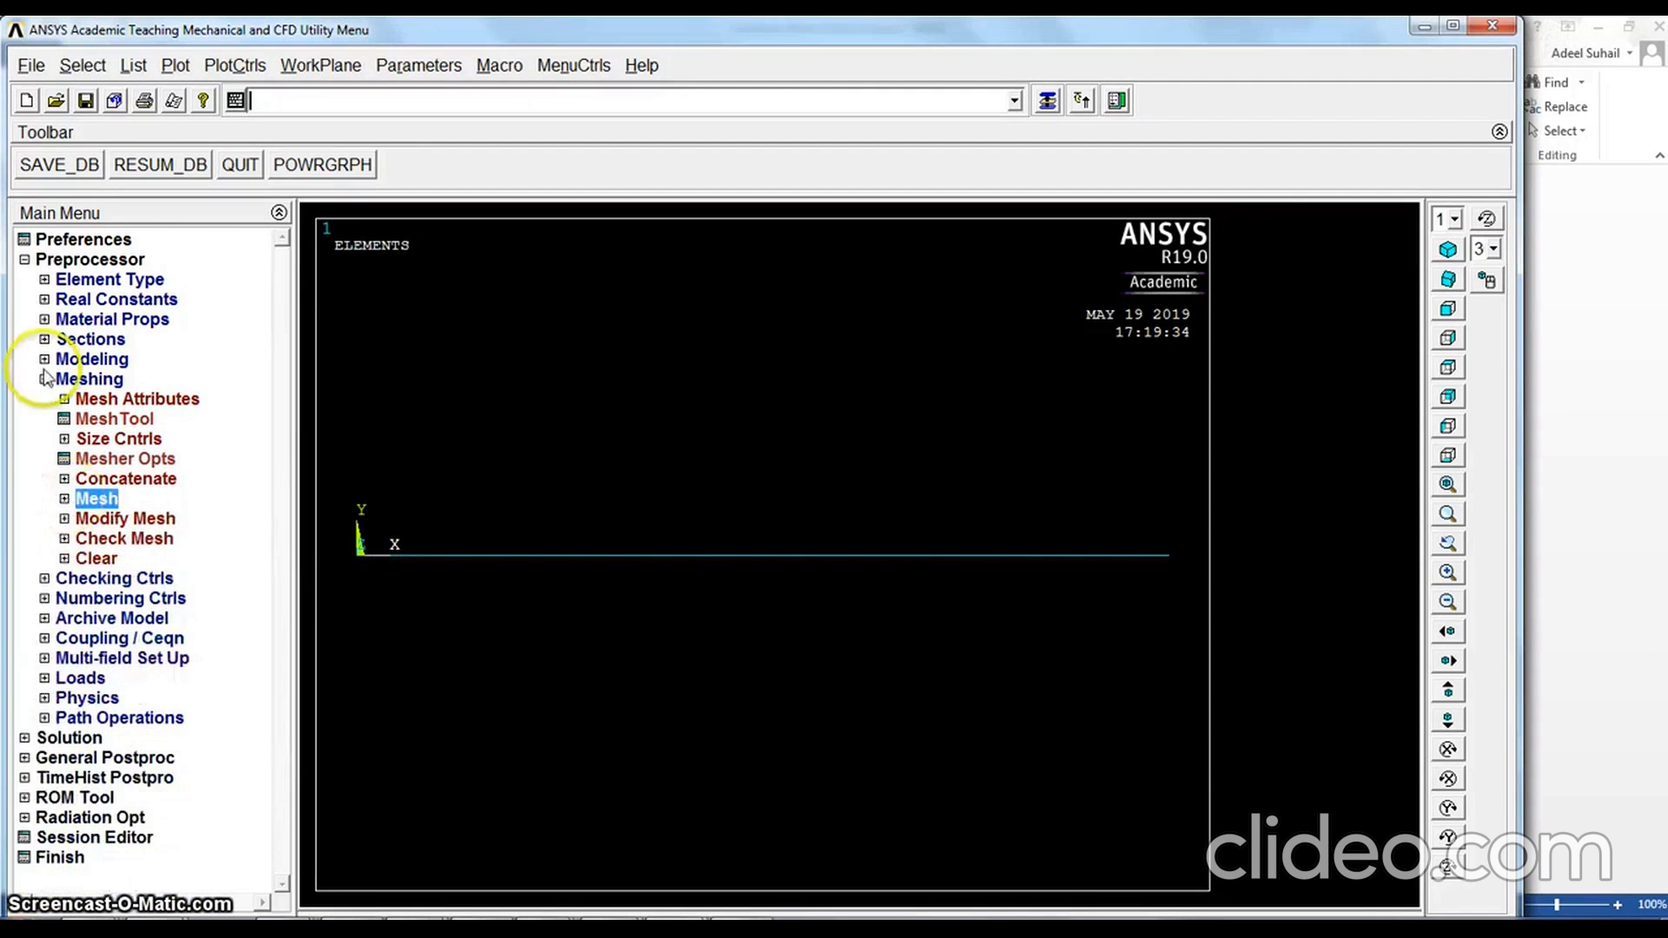
pyautogui.click(45, 381)
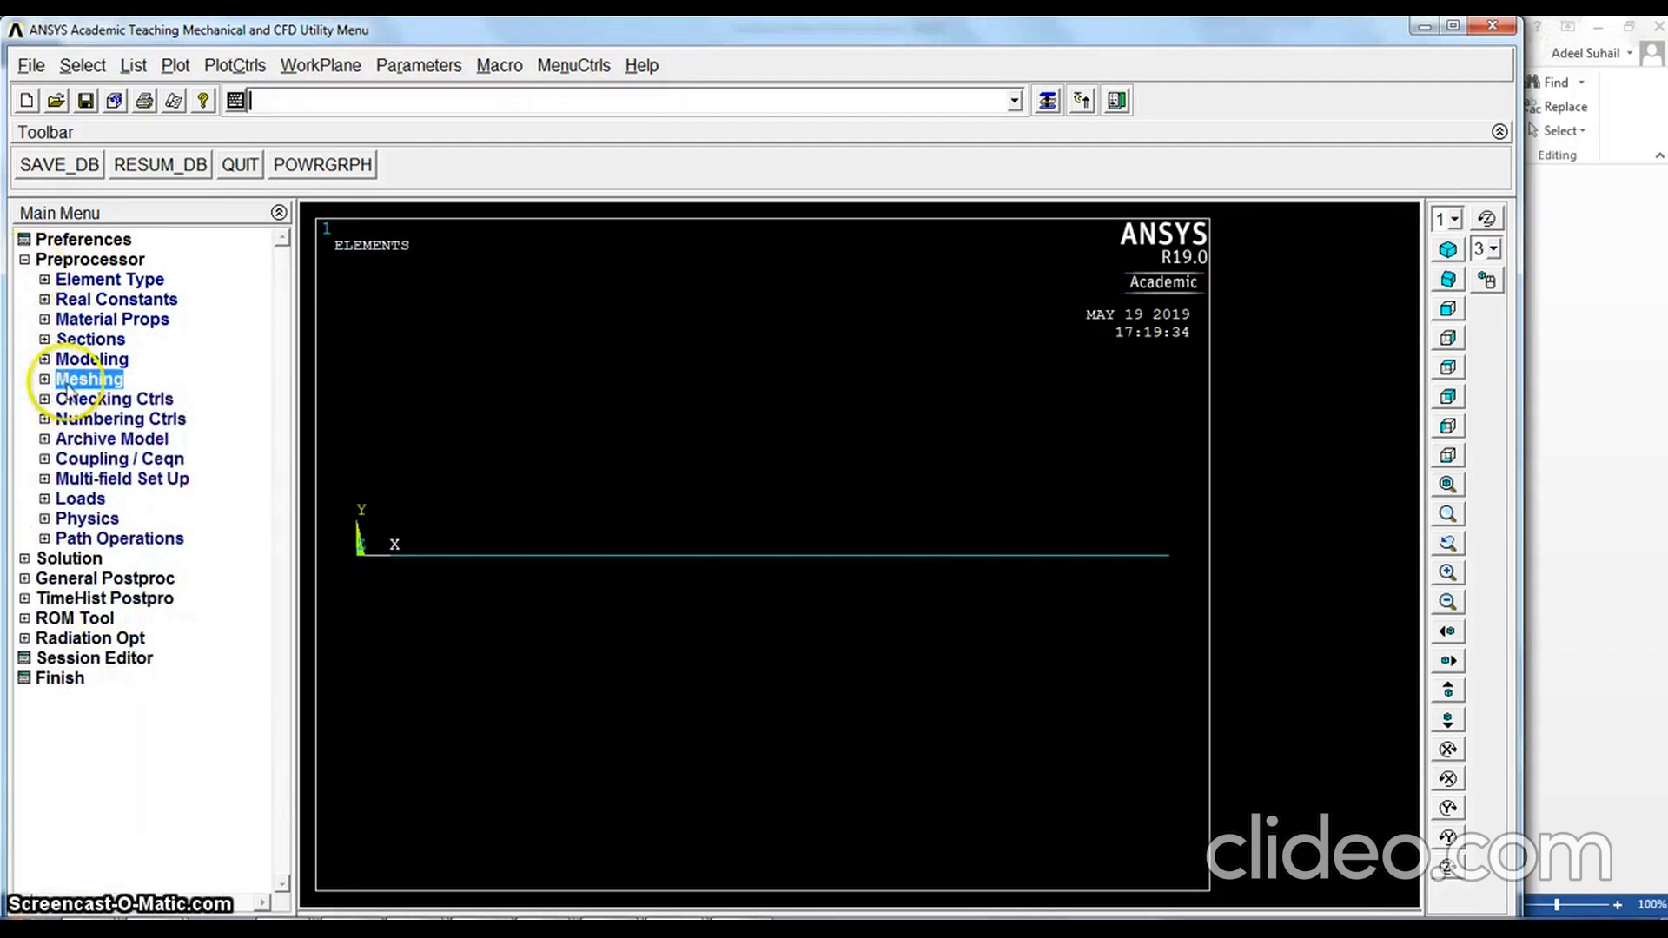
pyautogui.click(25, 559)
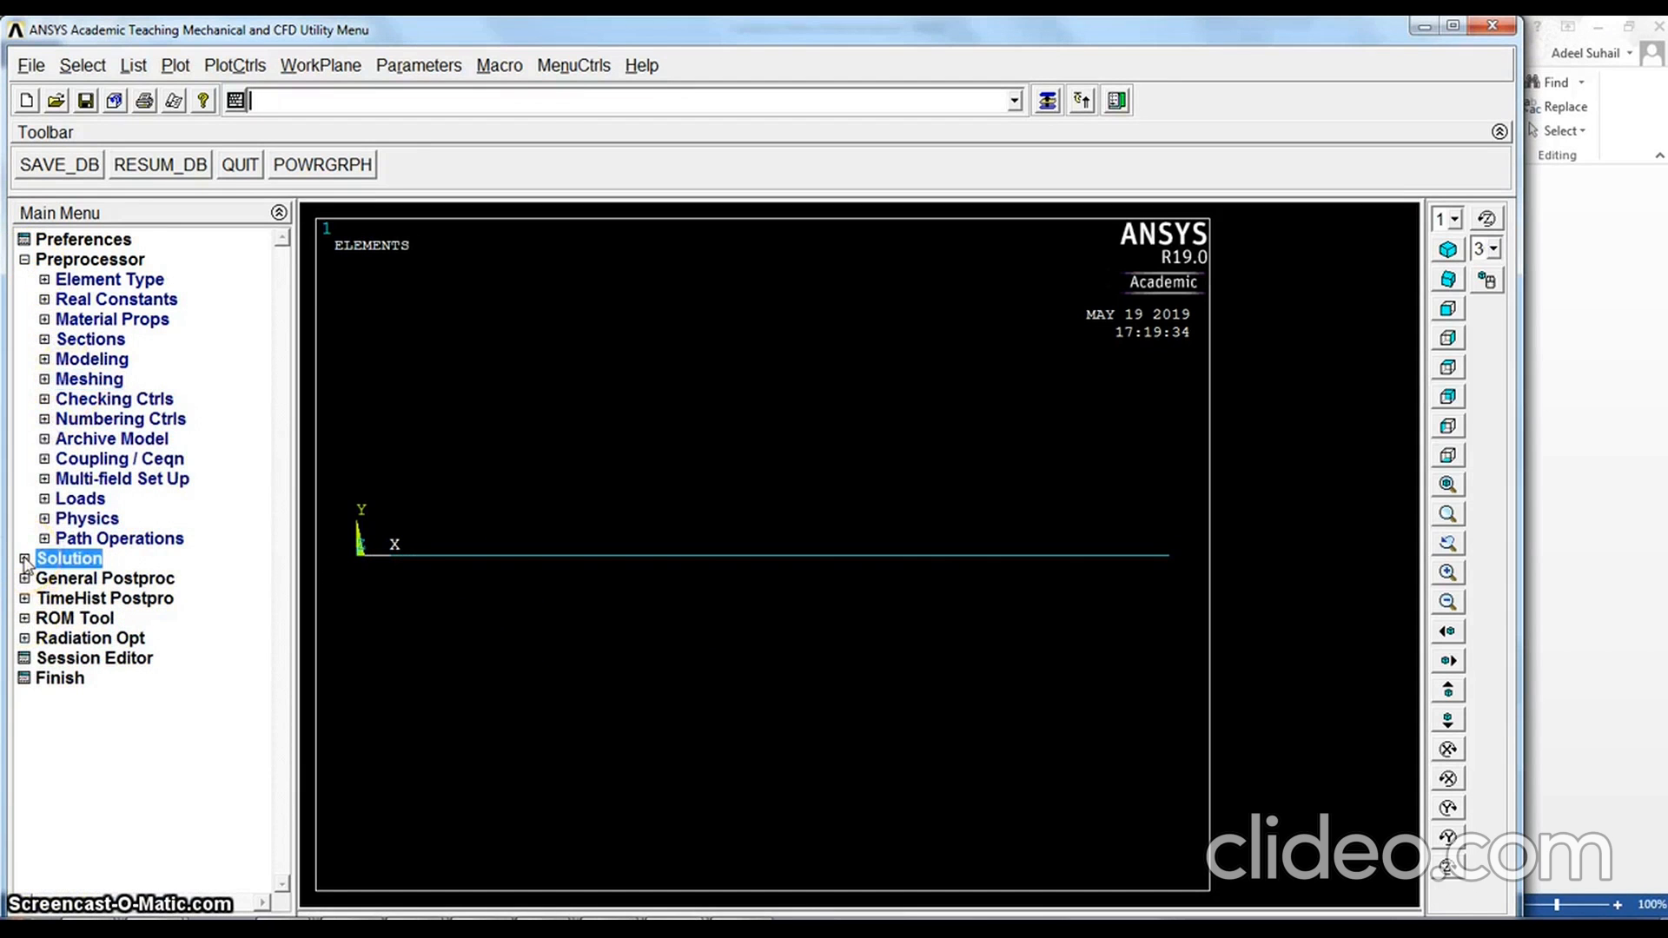
pyautogui.click(98, 569)
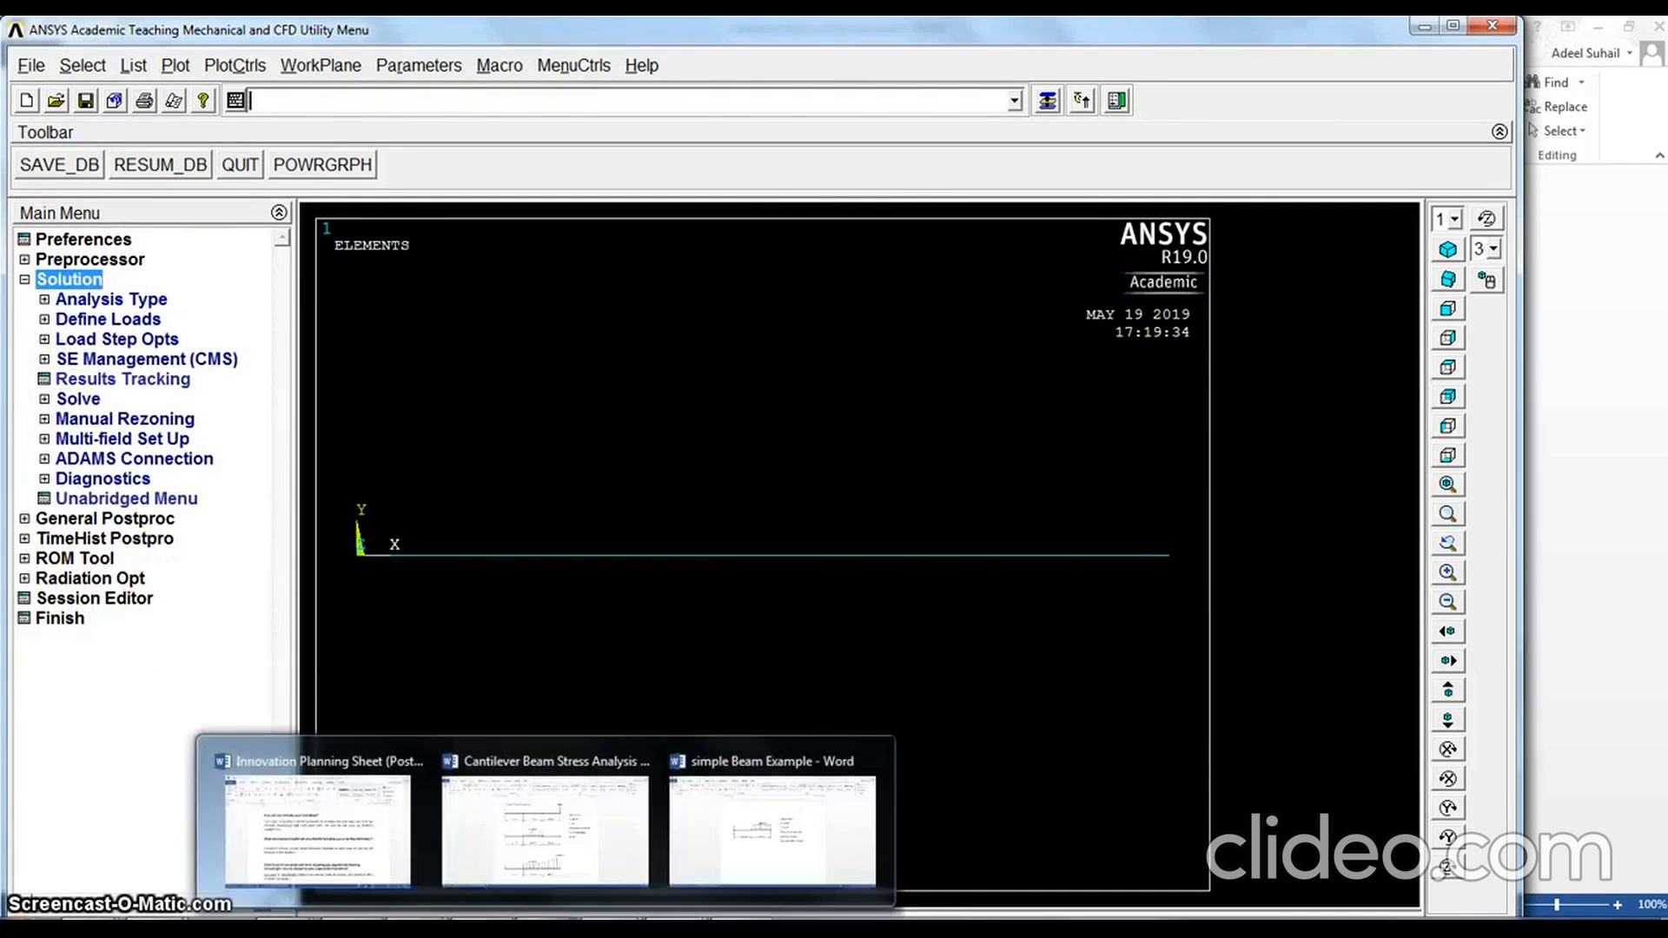
pyautogui.moveTo(545, 919)
pyautogui.click(545, 858)
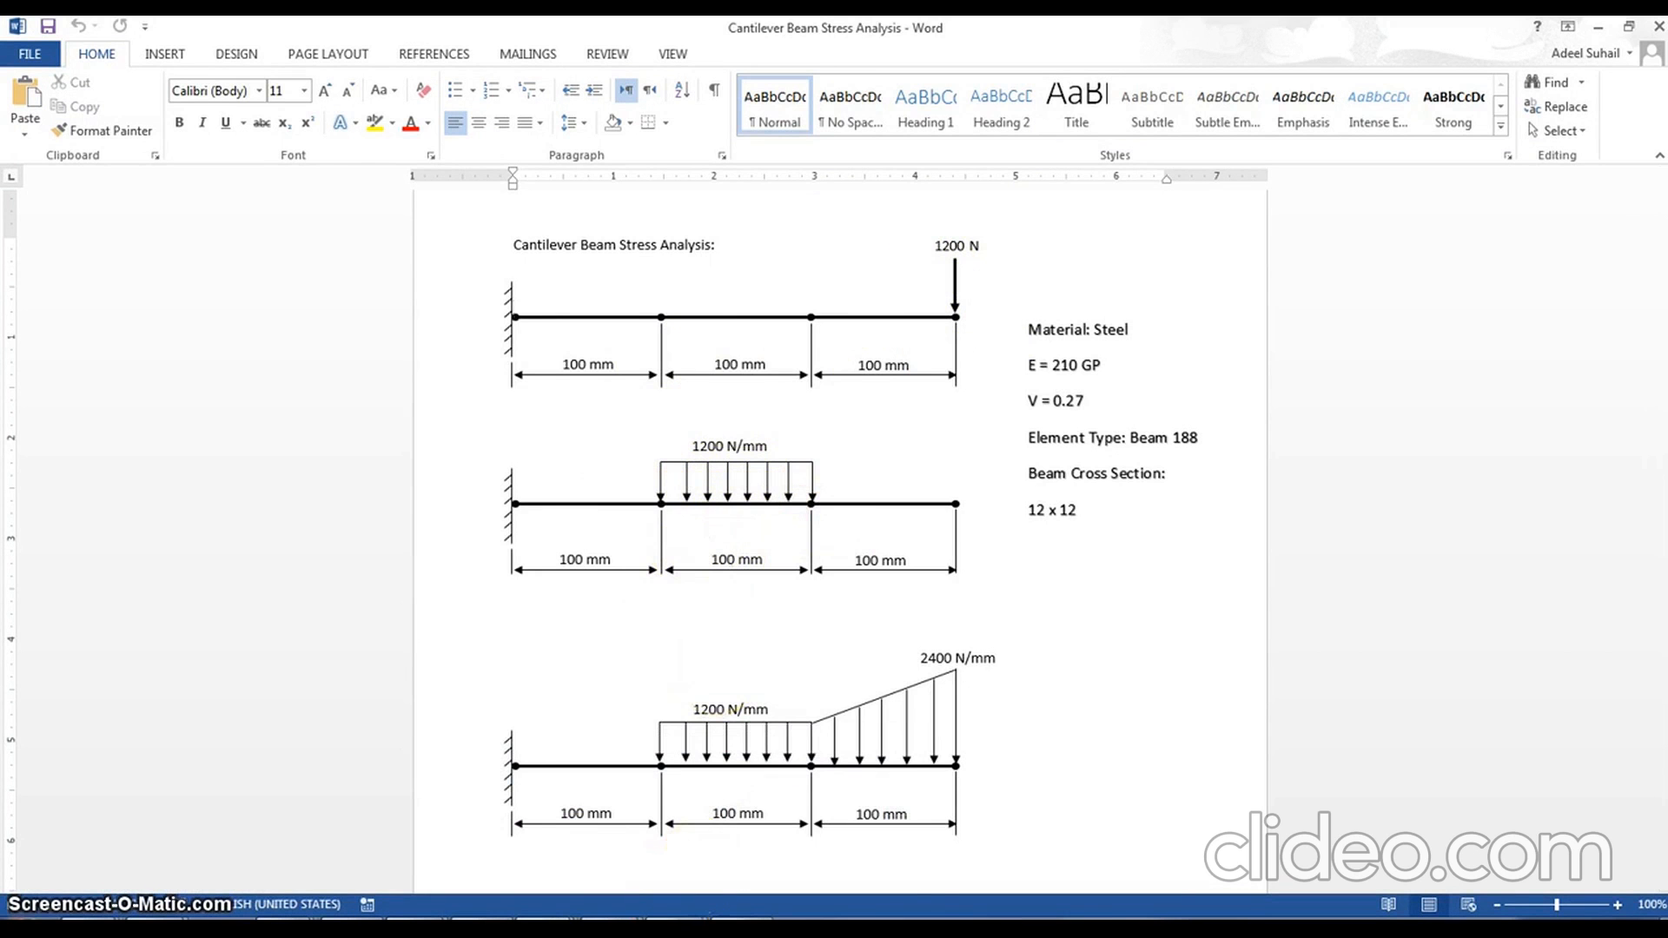
pyautogui.click(754, 832)
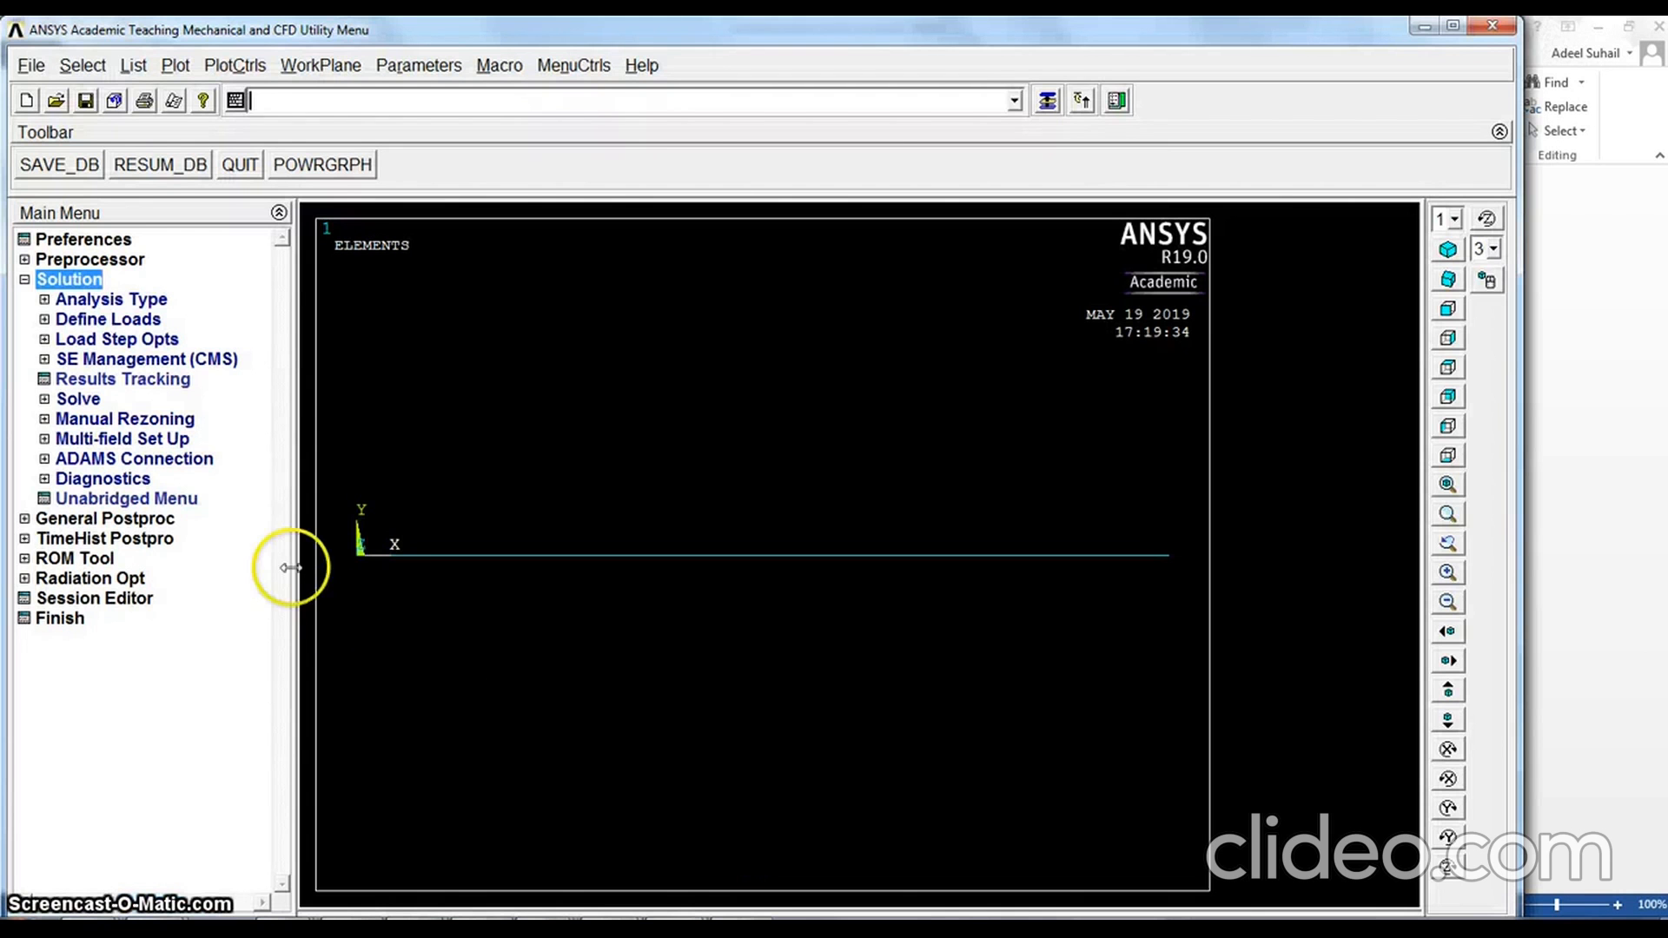
# Plot the beam's lines and constrain all degrees of freedom at keypoint 1, the end at the origin
pyautogui.click(174, 66)
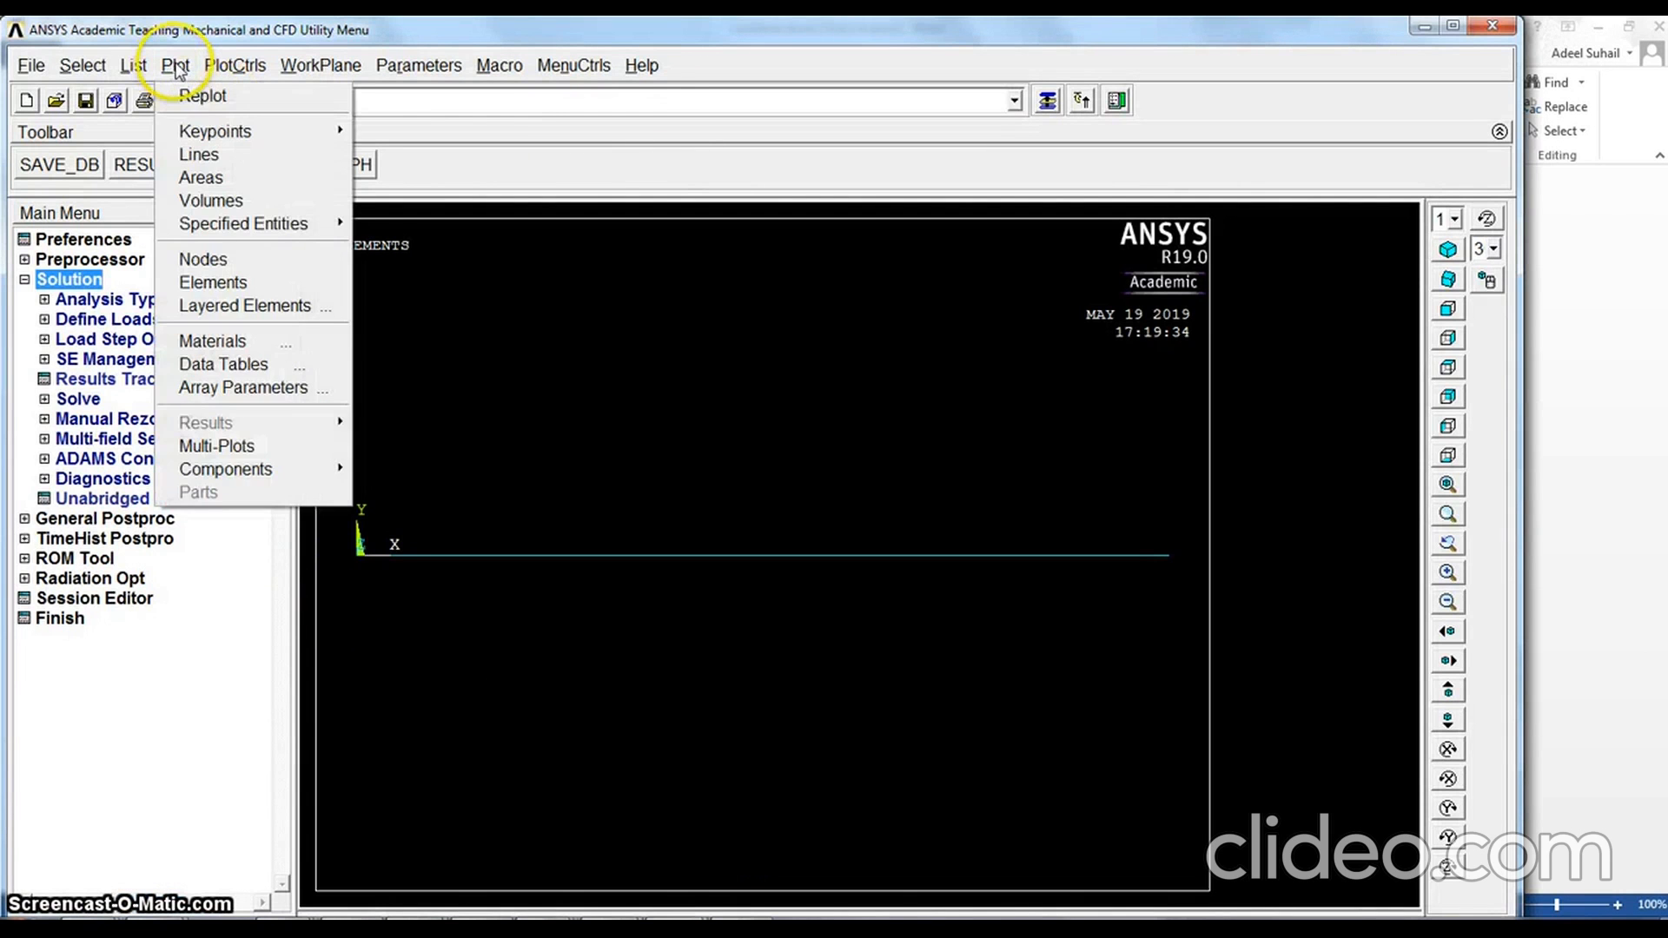
pyautogui.click(199, 157)
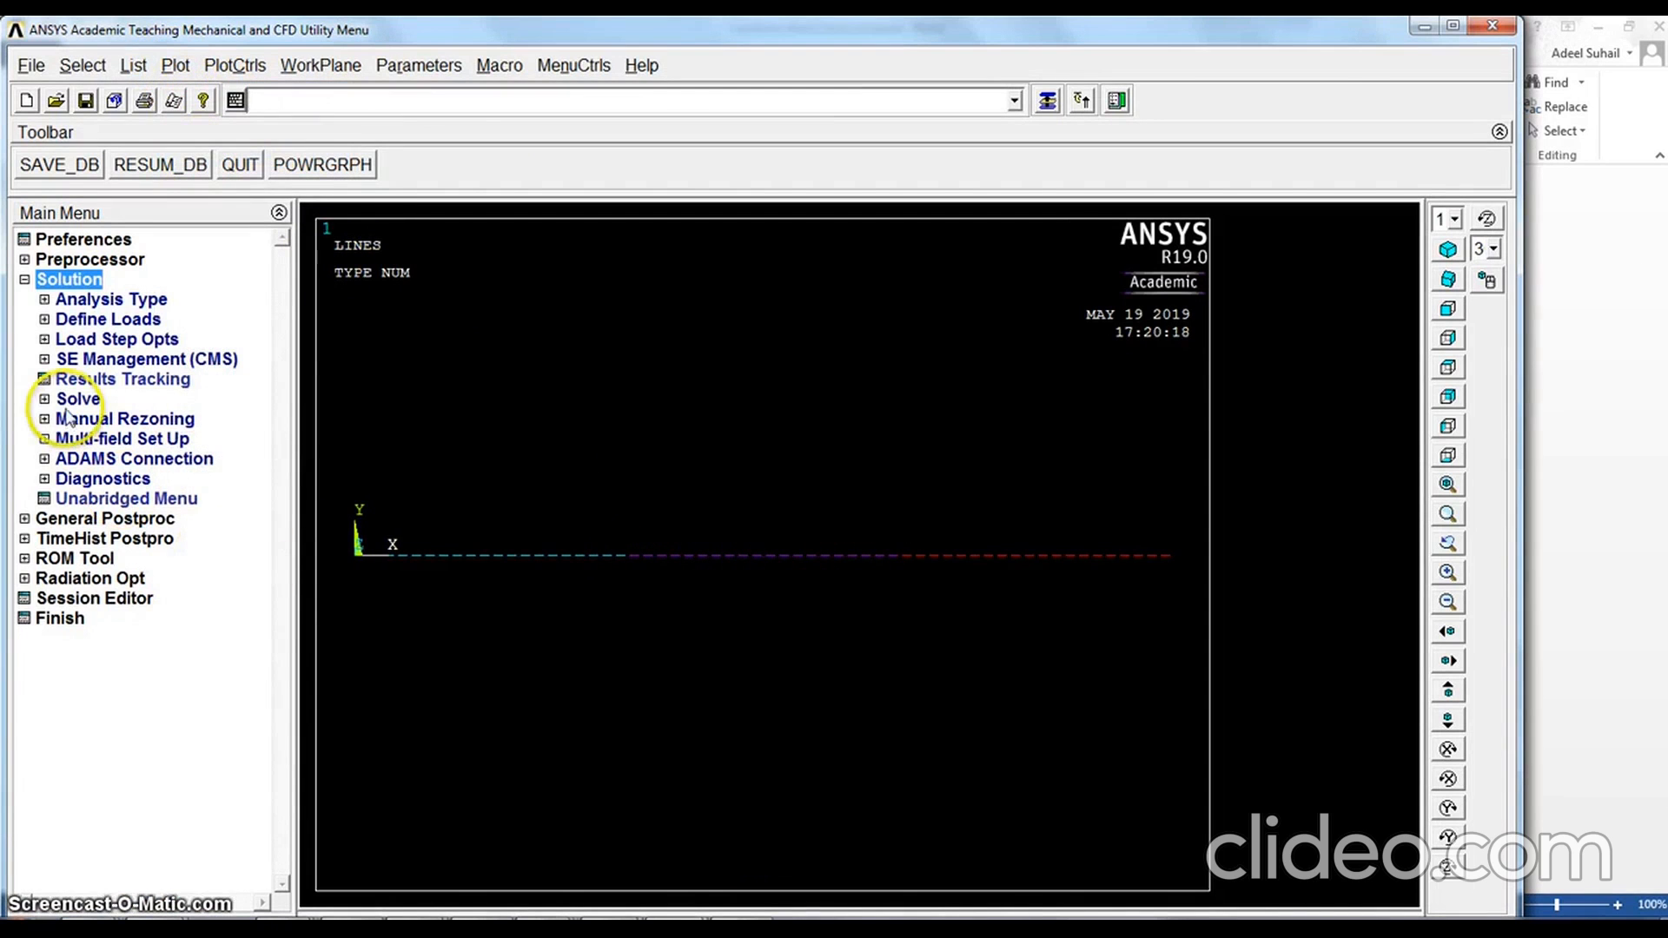
pyautogui.click(94, 320)
pyautogui.click(97, 358)
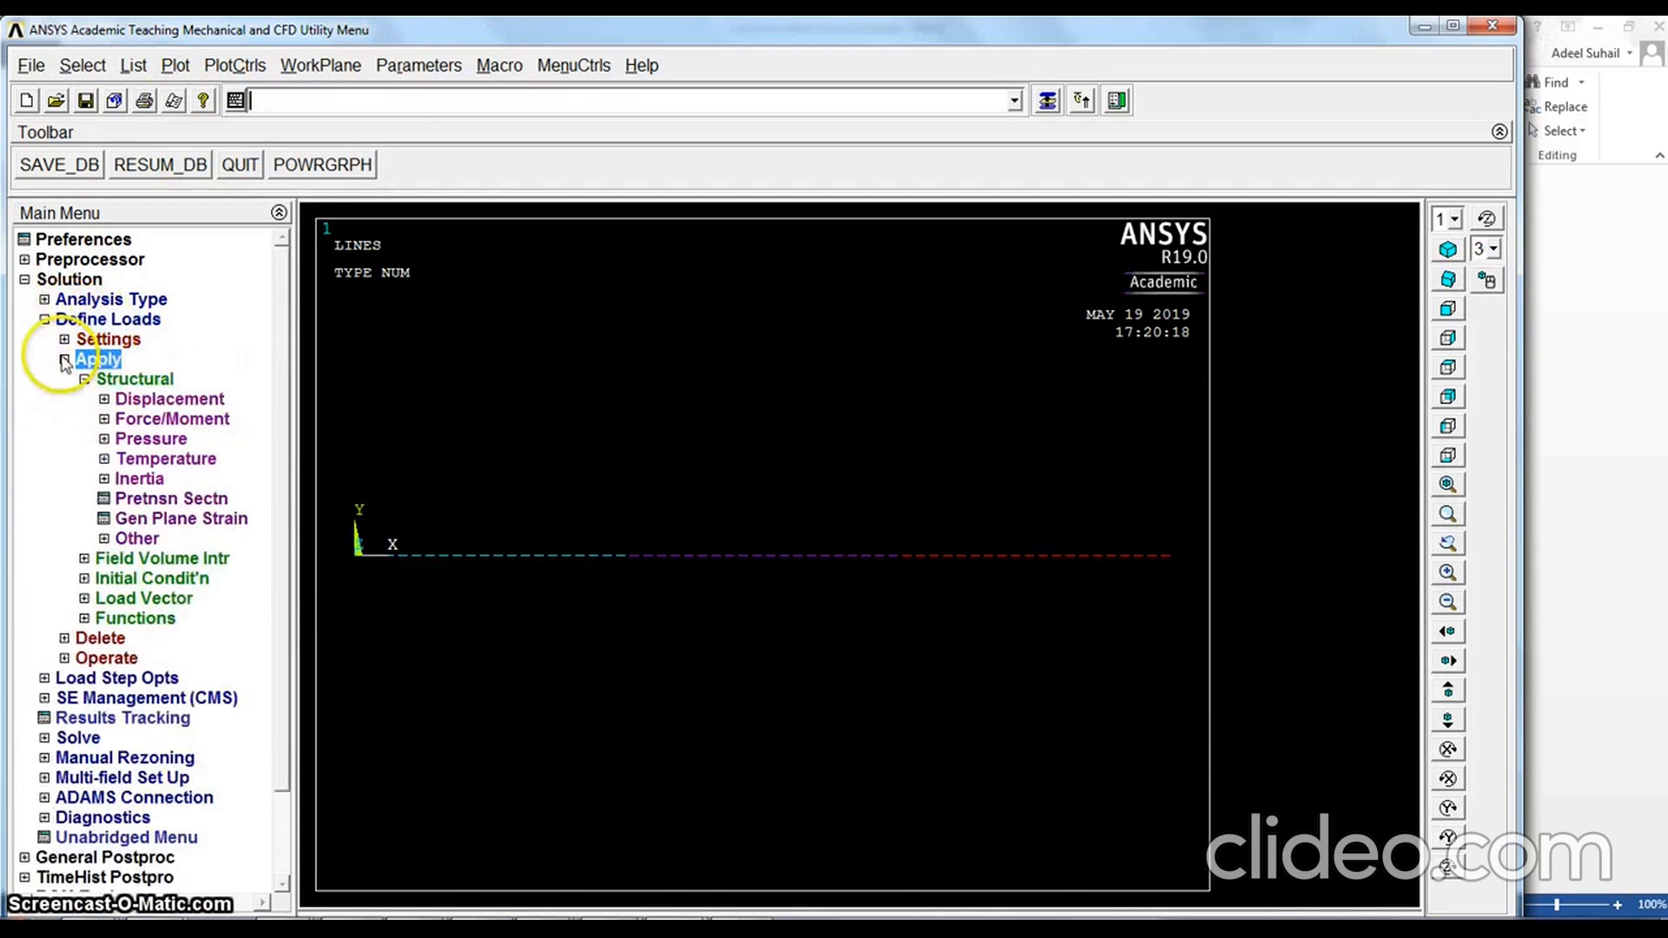
pyautogui.click(150, 400)
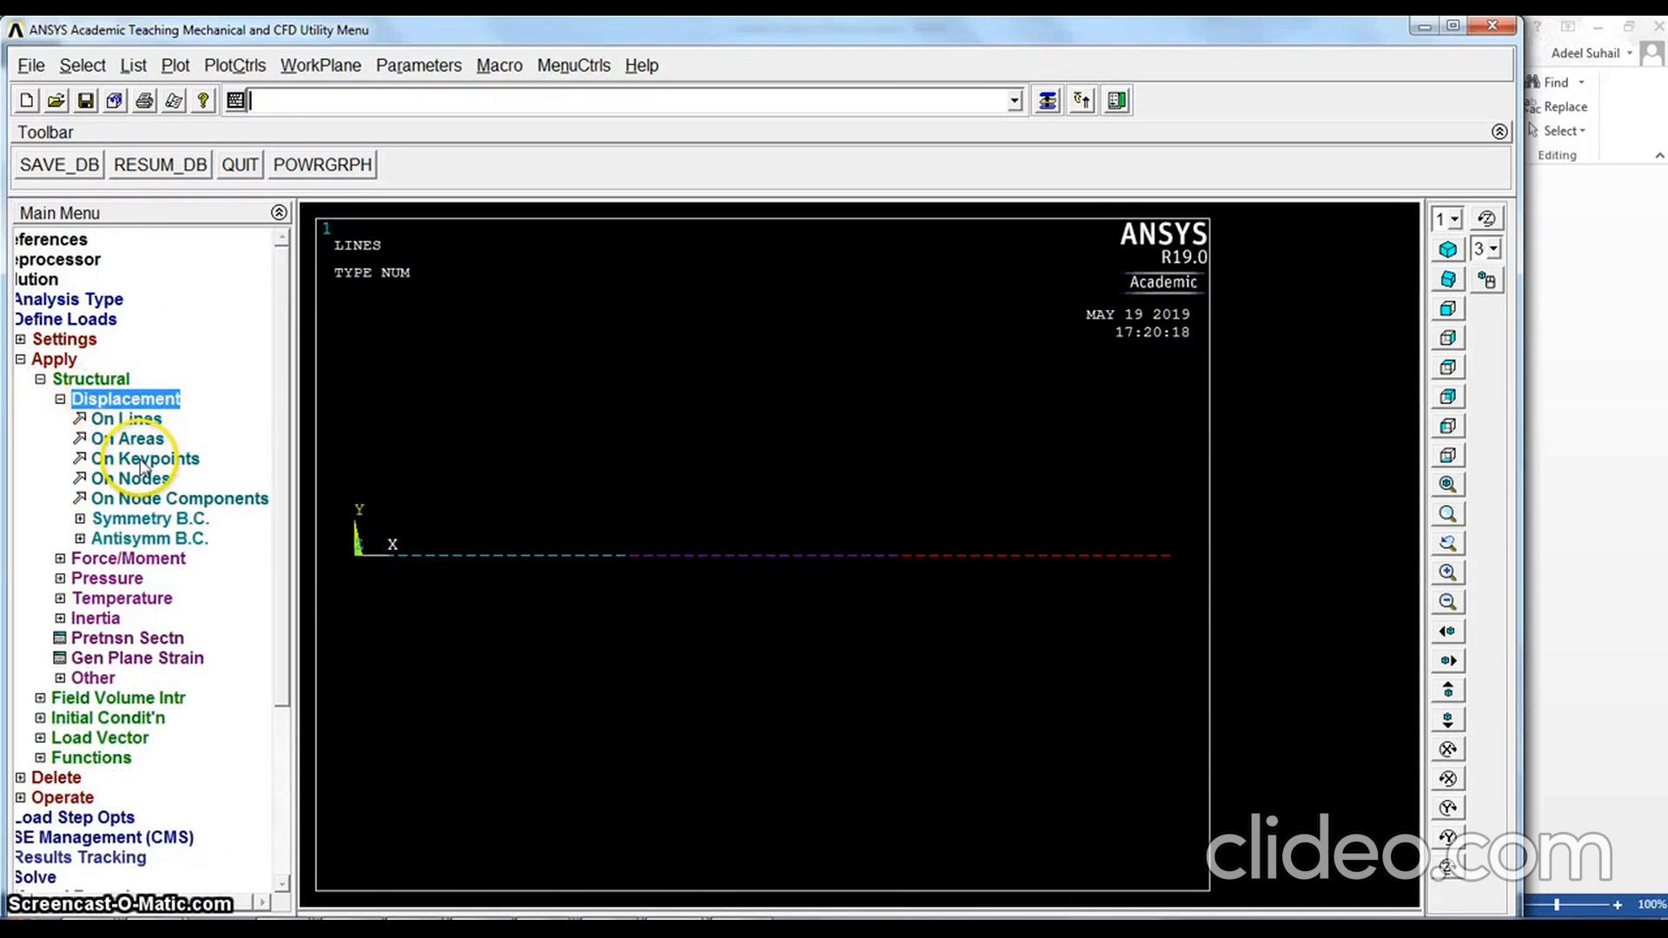
pyautogui.click(141, 460)
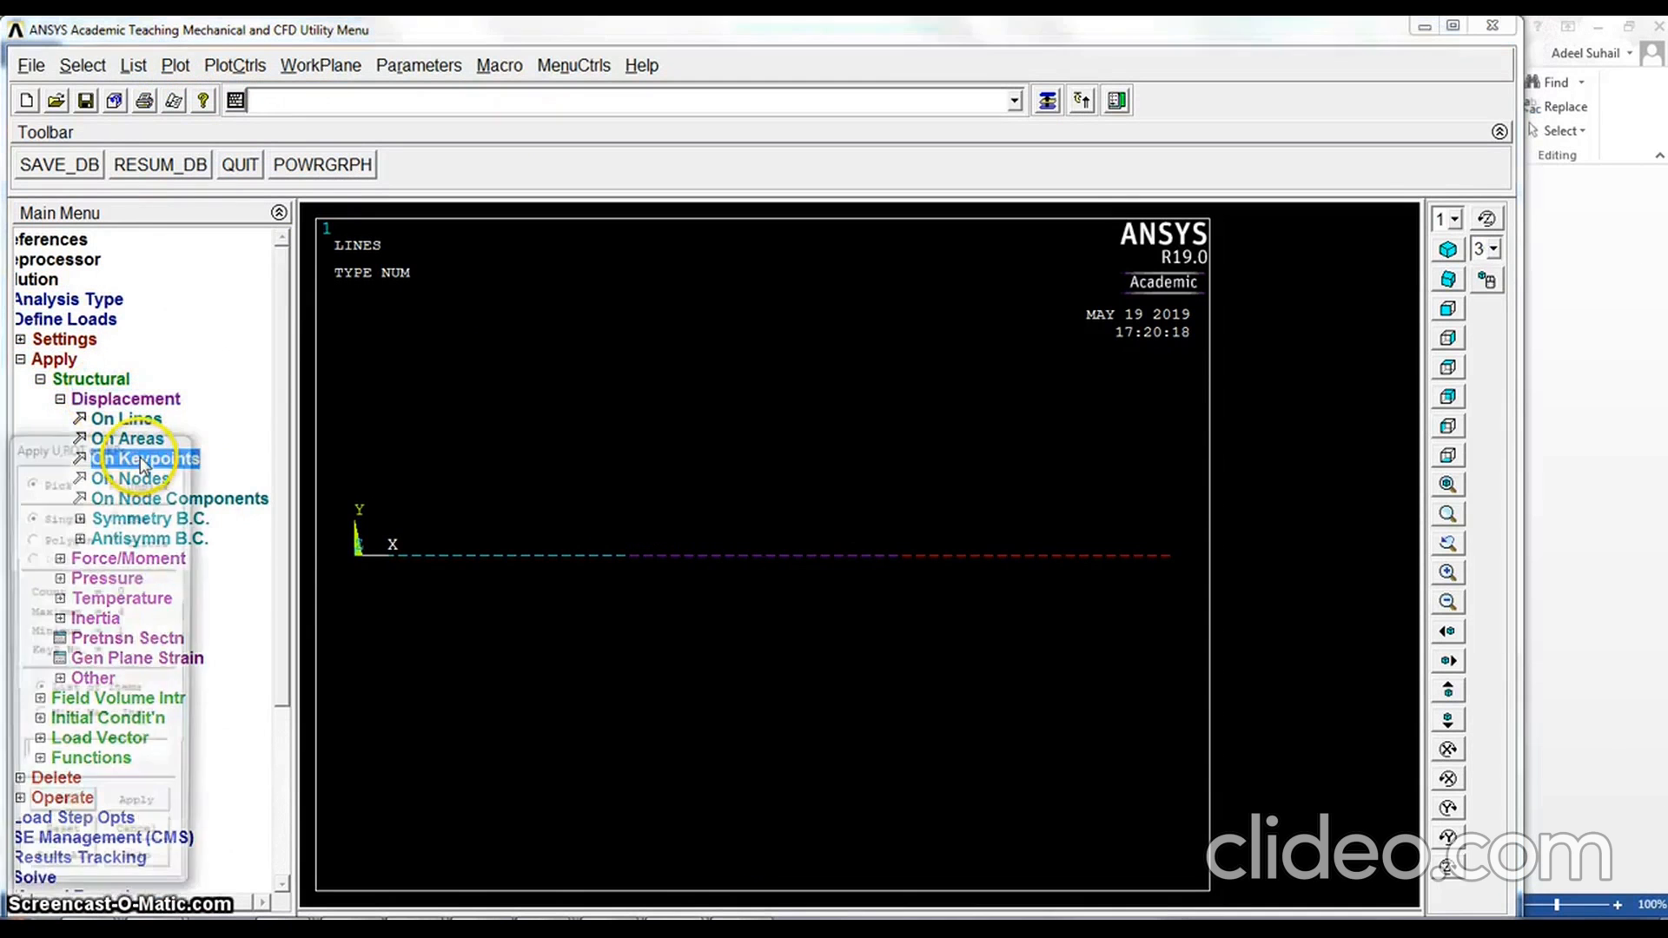
pyautogui.click(356, 556)
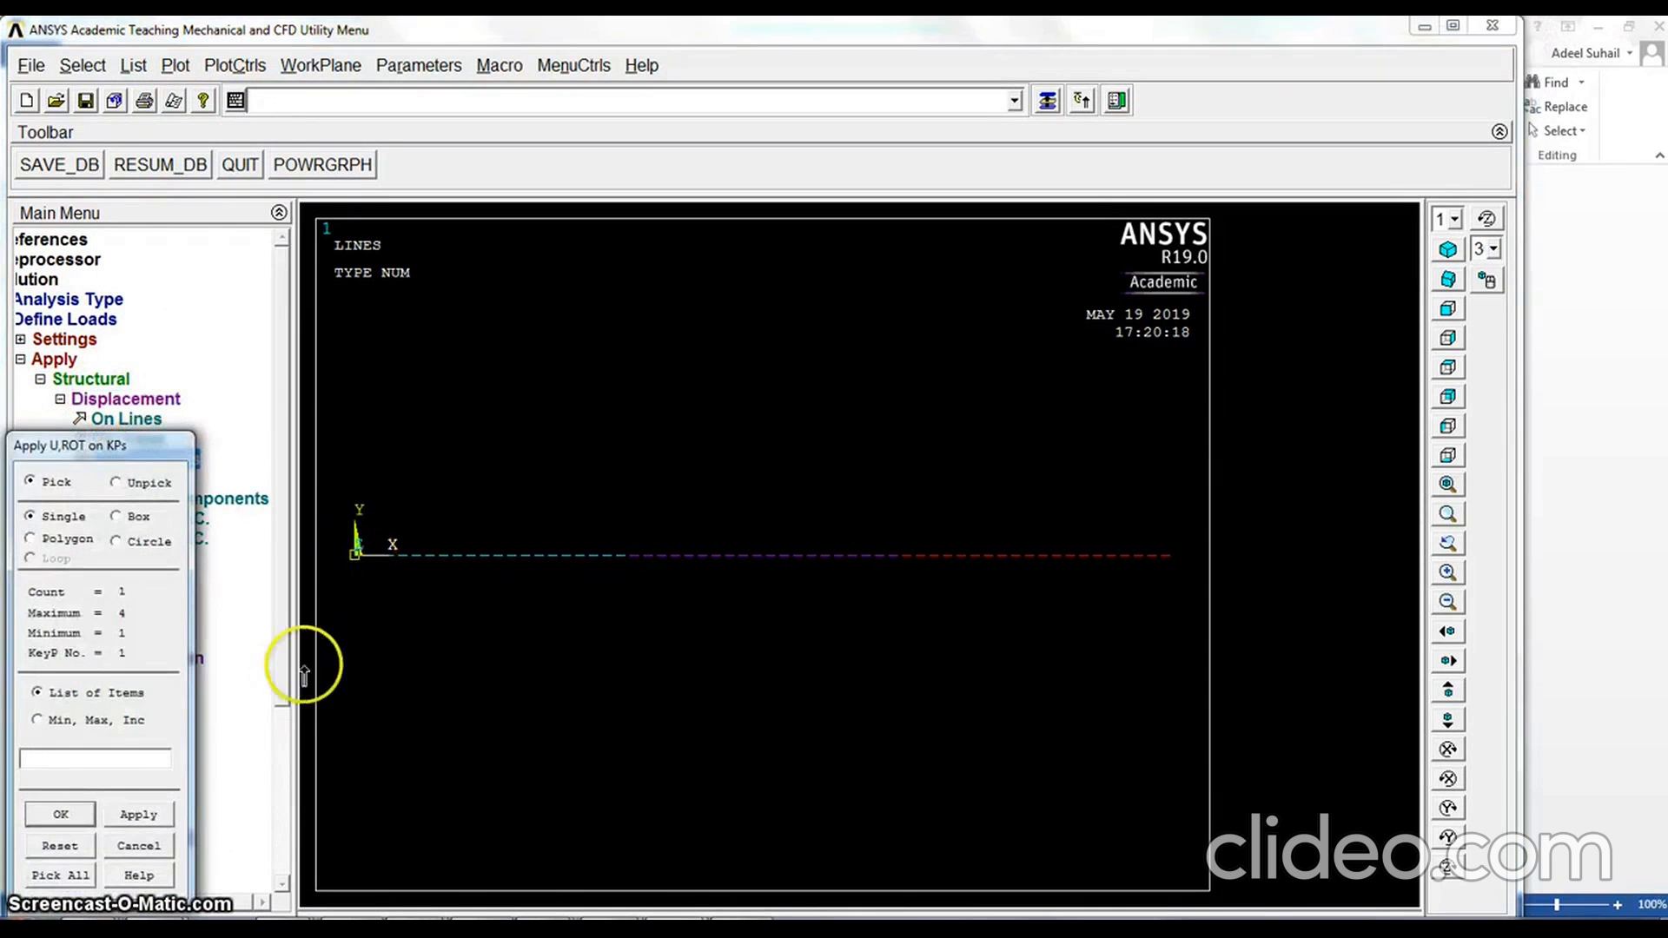
pyautogui.click(87, 819)
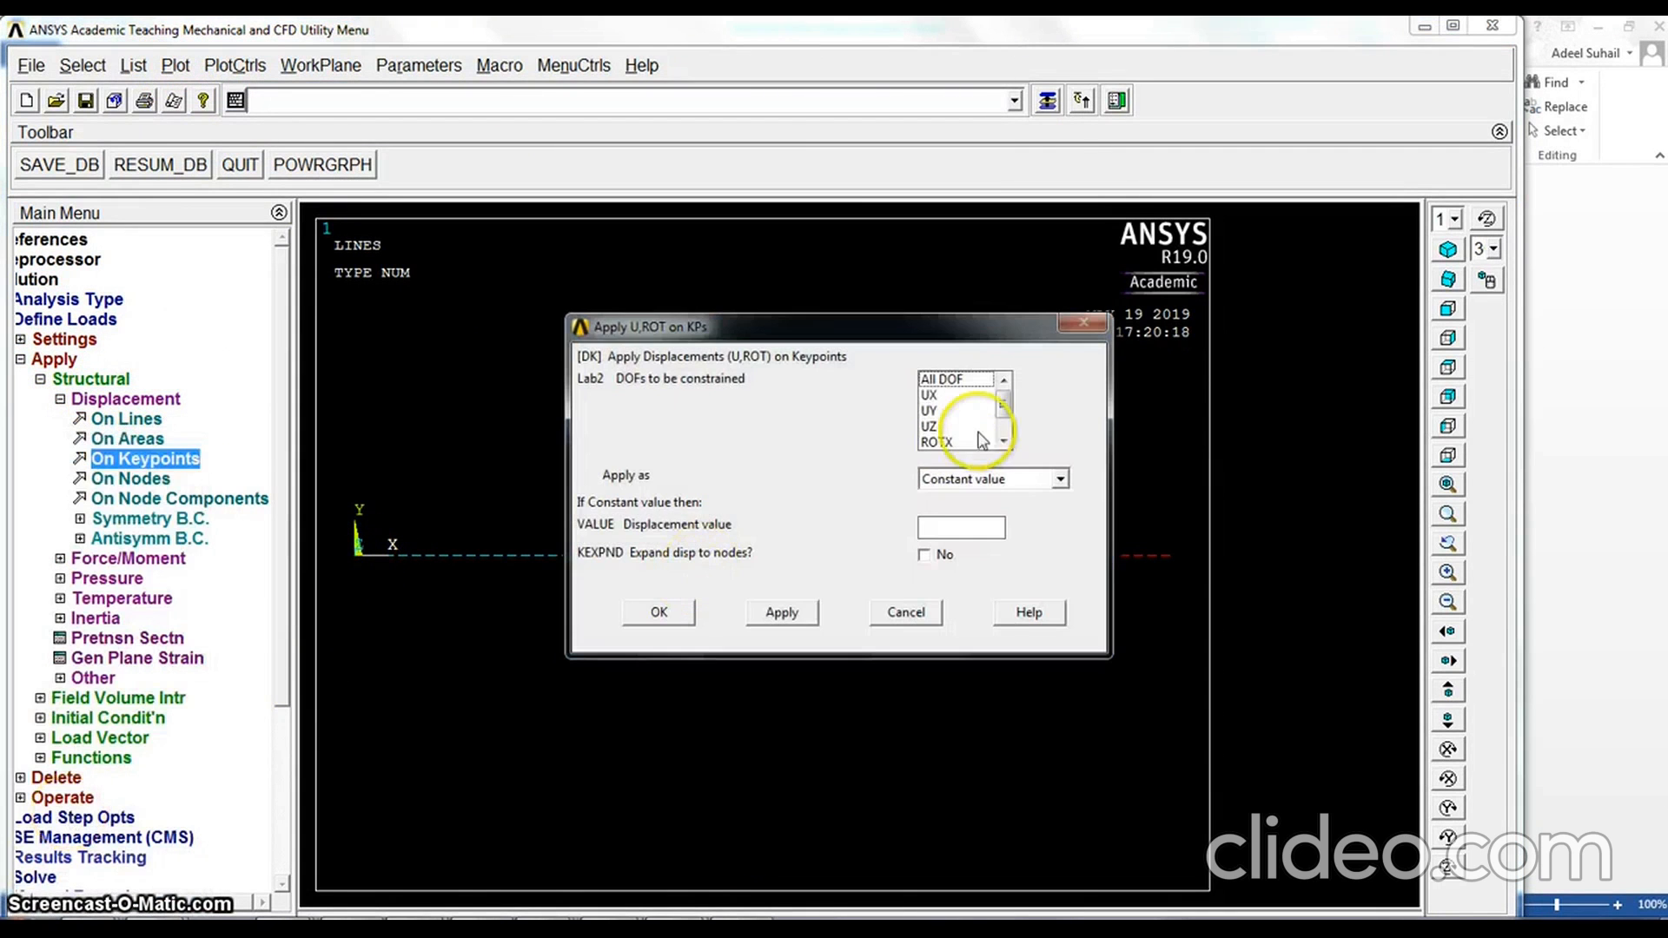
pyautogui.click(948, 379)
pyautogui.click(949, 525)
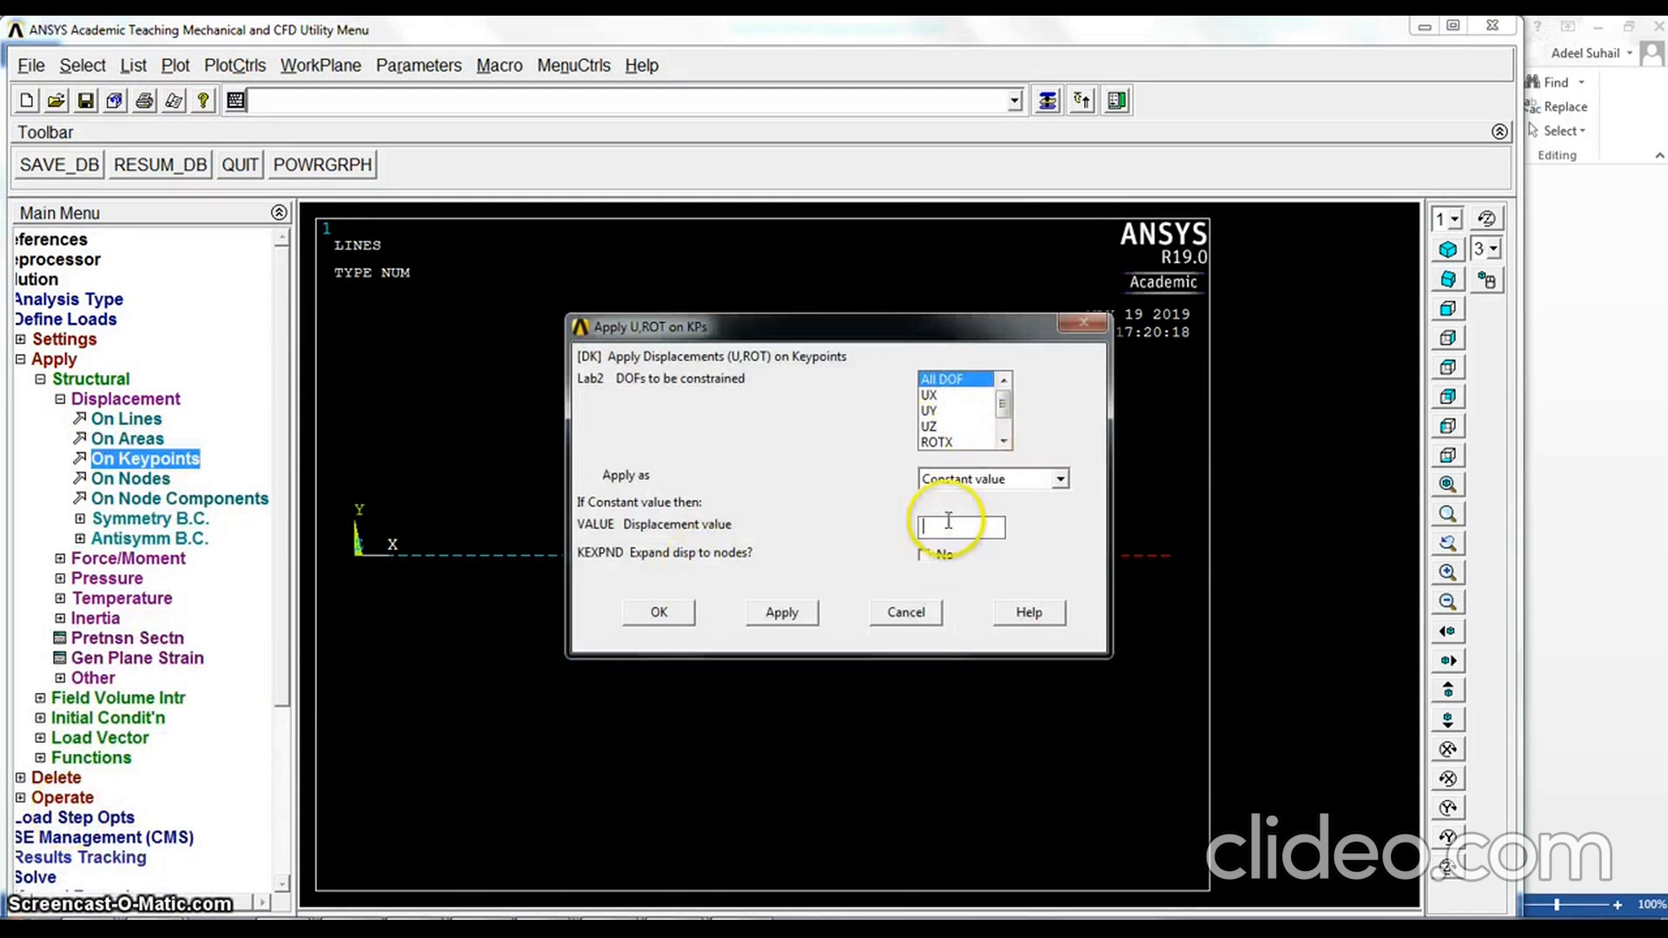
pyautogui.click(657, 612)
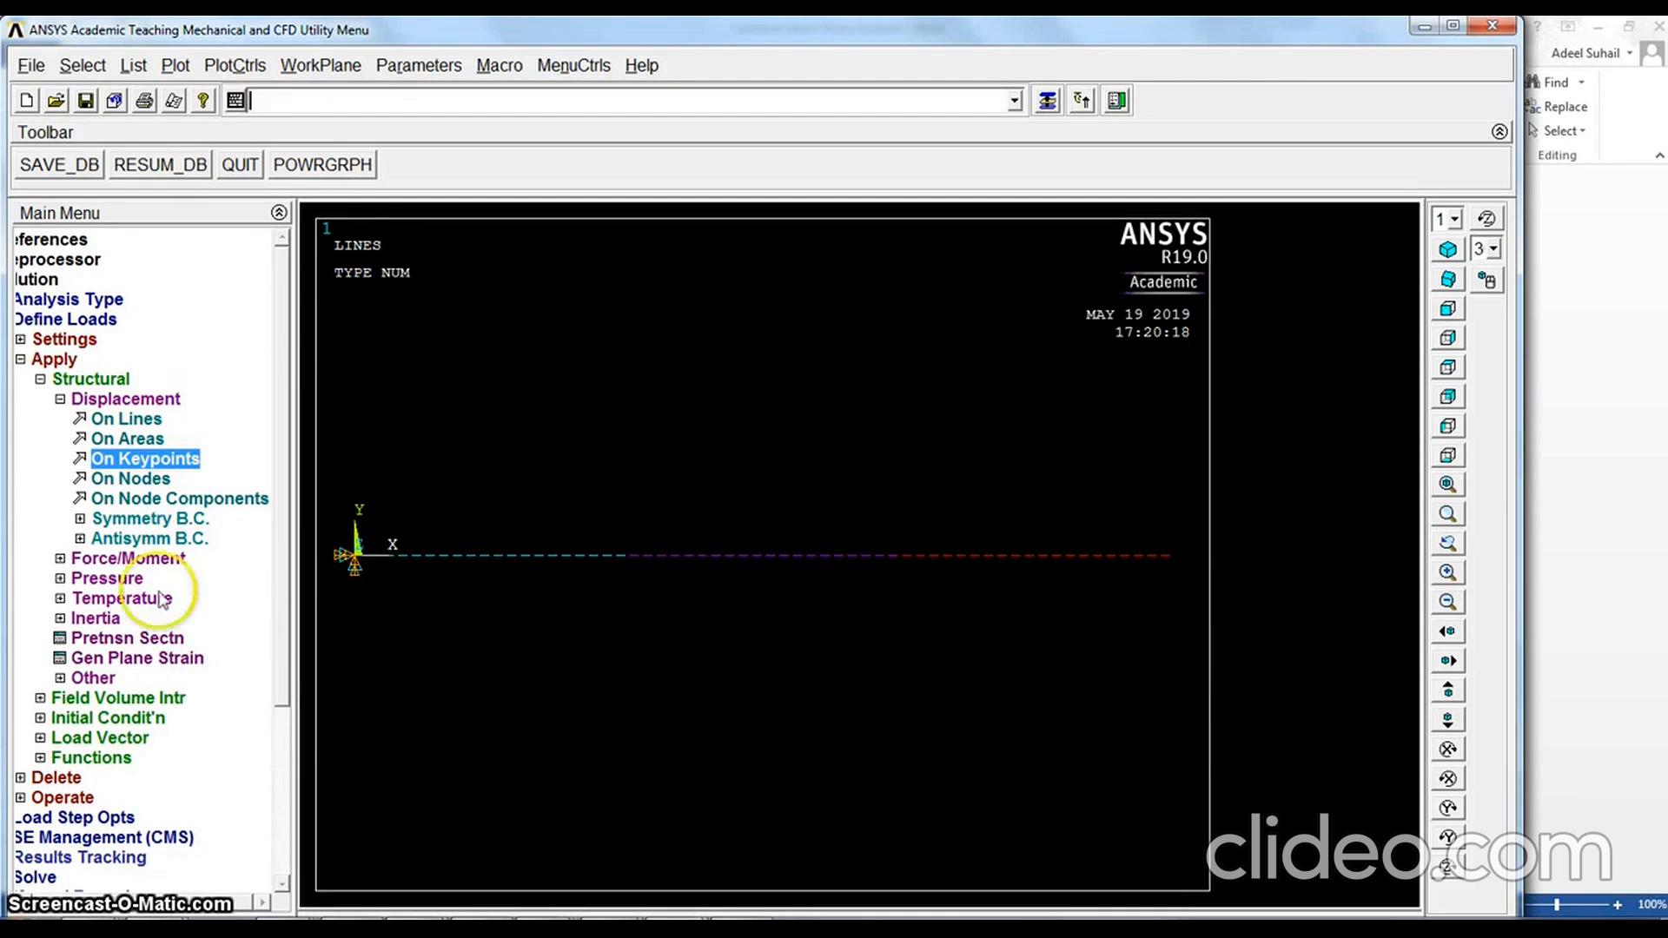
# Apply a uniform beam pressure of 1200 with load key 2 to all elements of the middle line
pyautogui.click(80, 400)
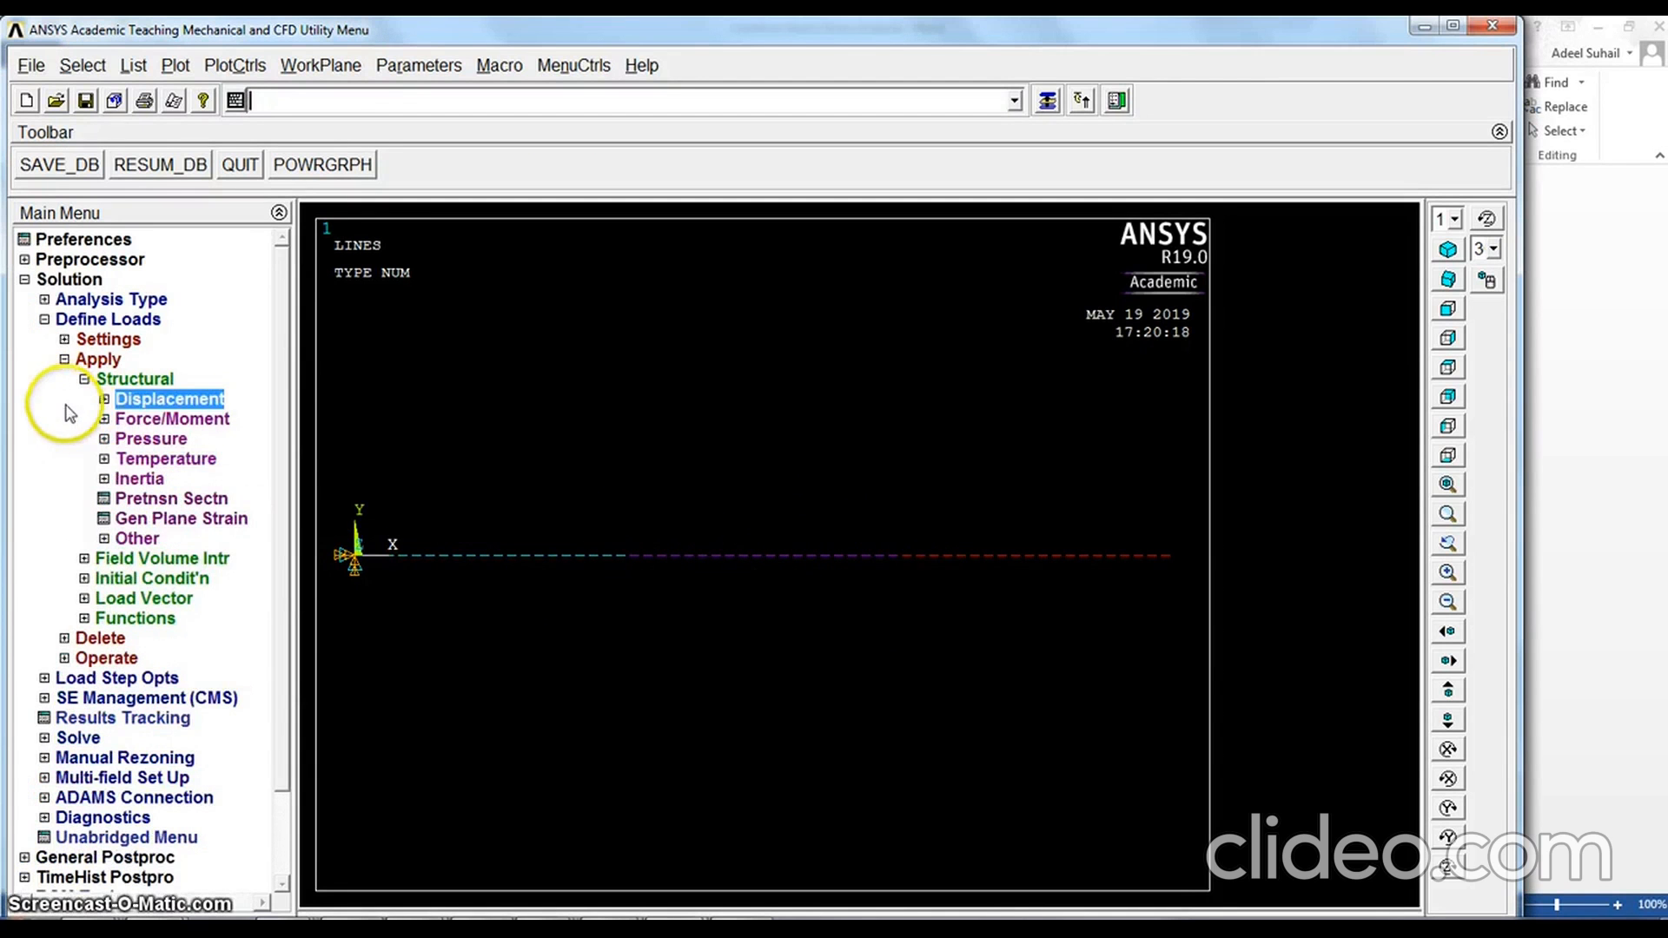
pyautogui.click(103, 440)
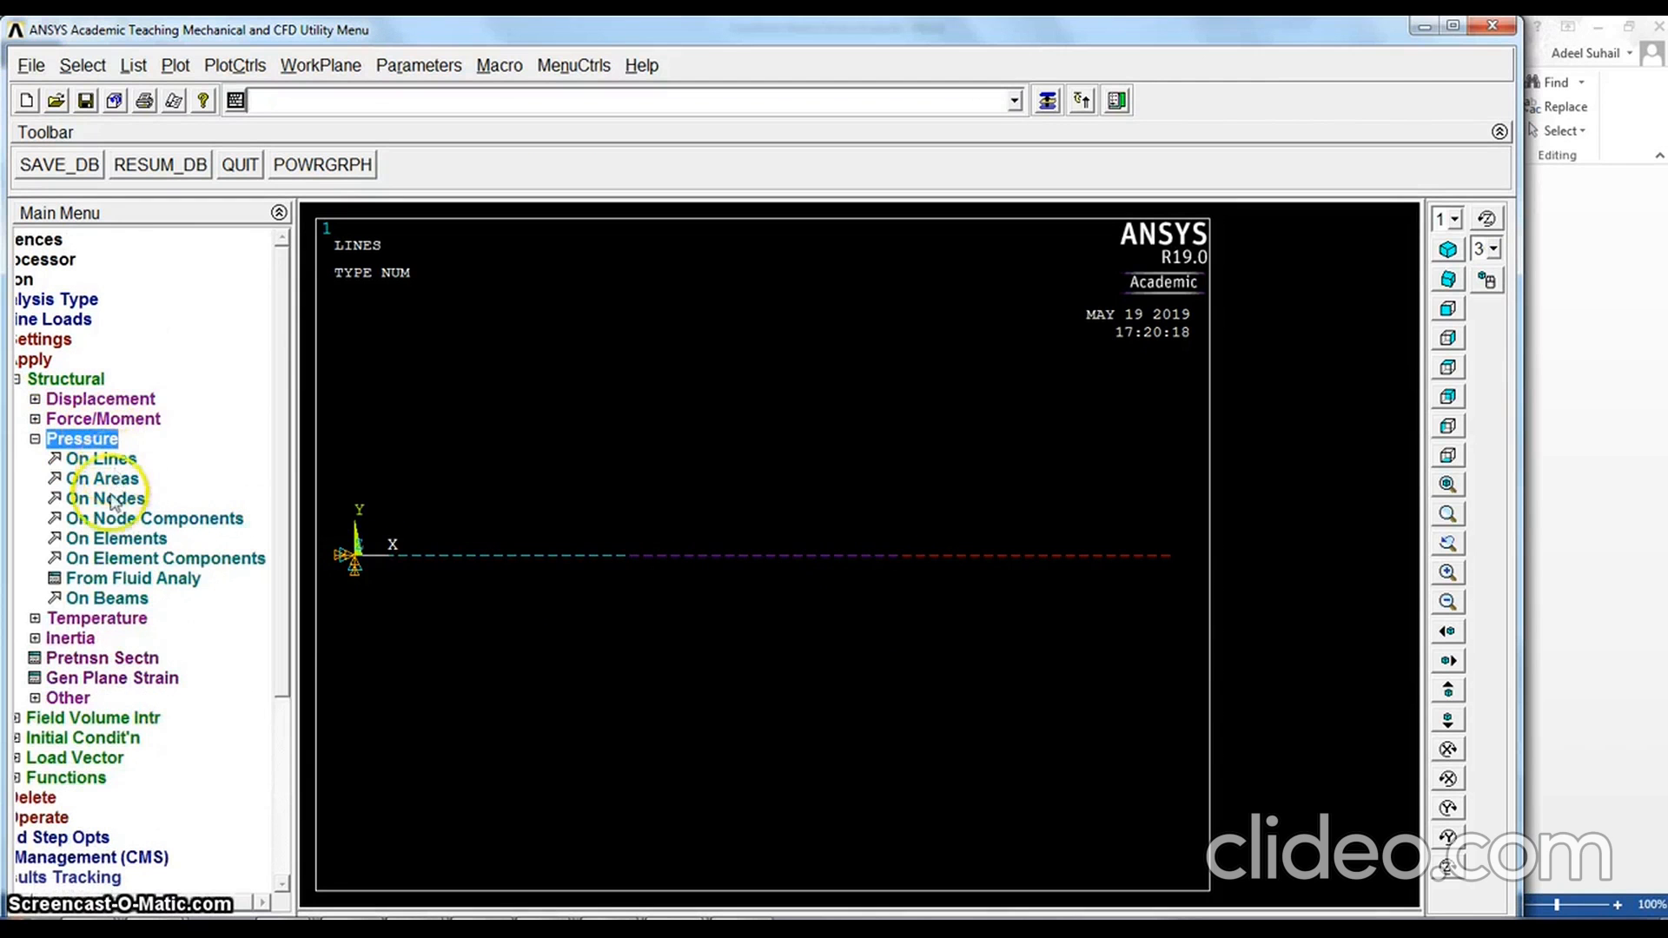
pyautogui.click(108, 598)
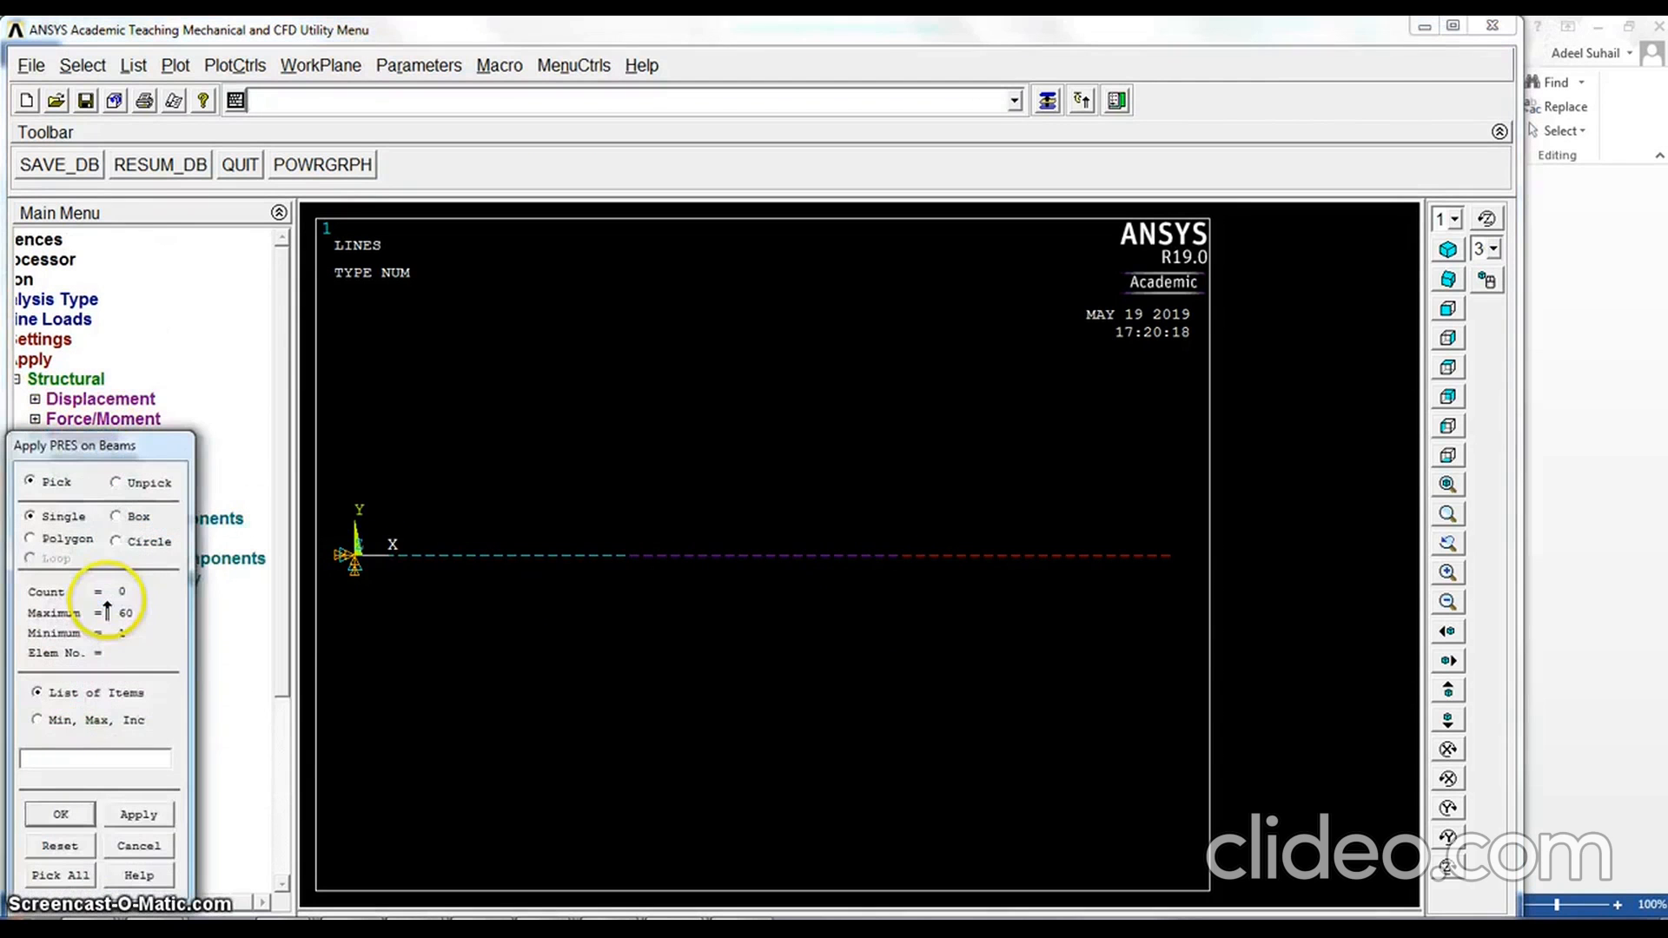
pyautogui.click(118, 520)
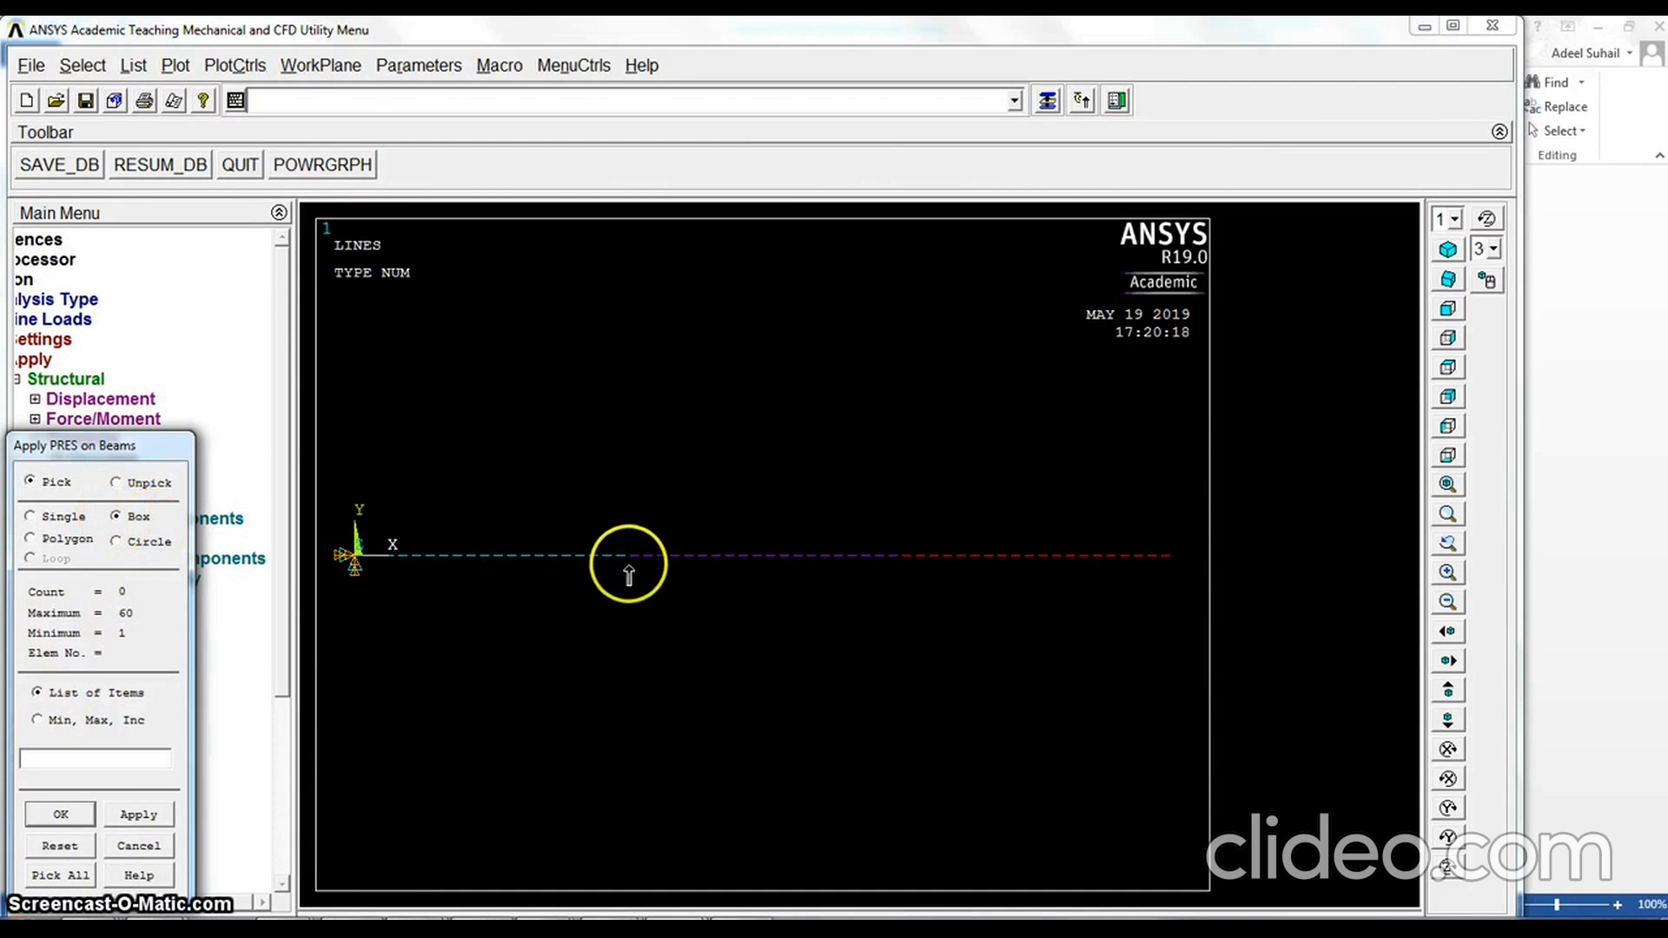
pyautogui.moveTo(627, 563); pyautogui.dragTo(901, 542)
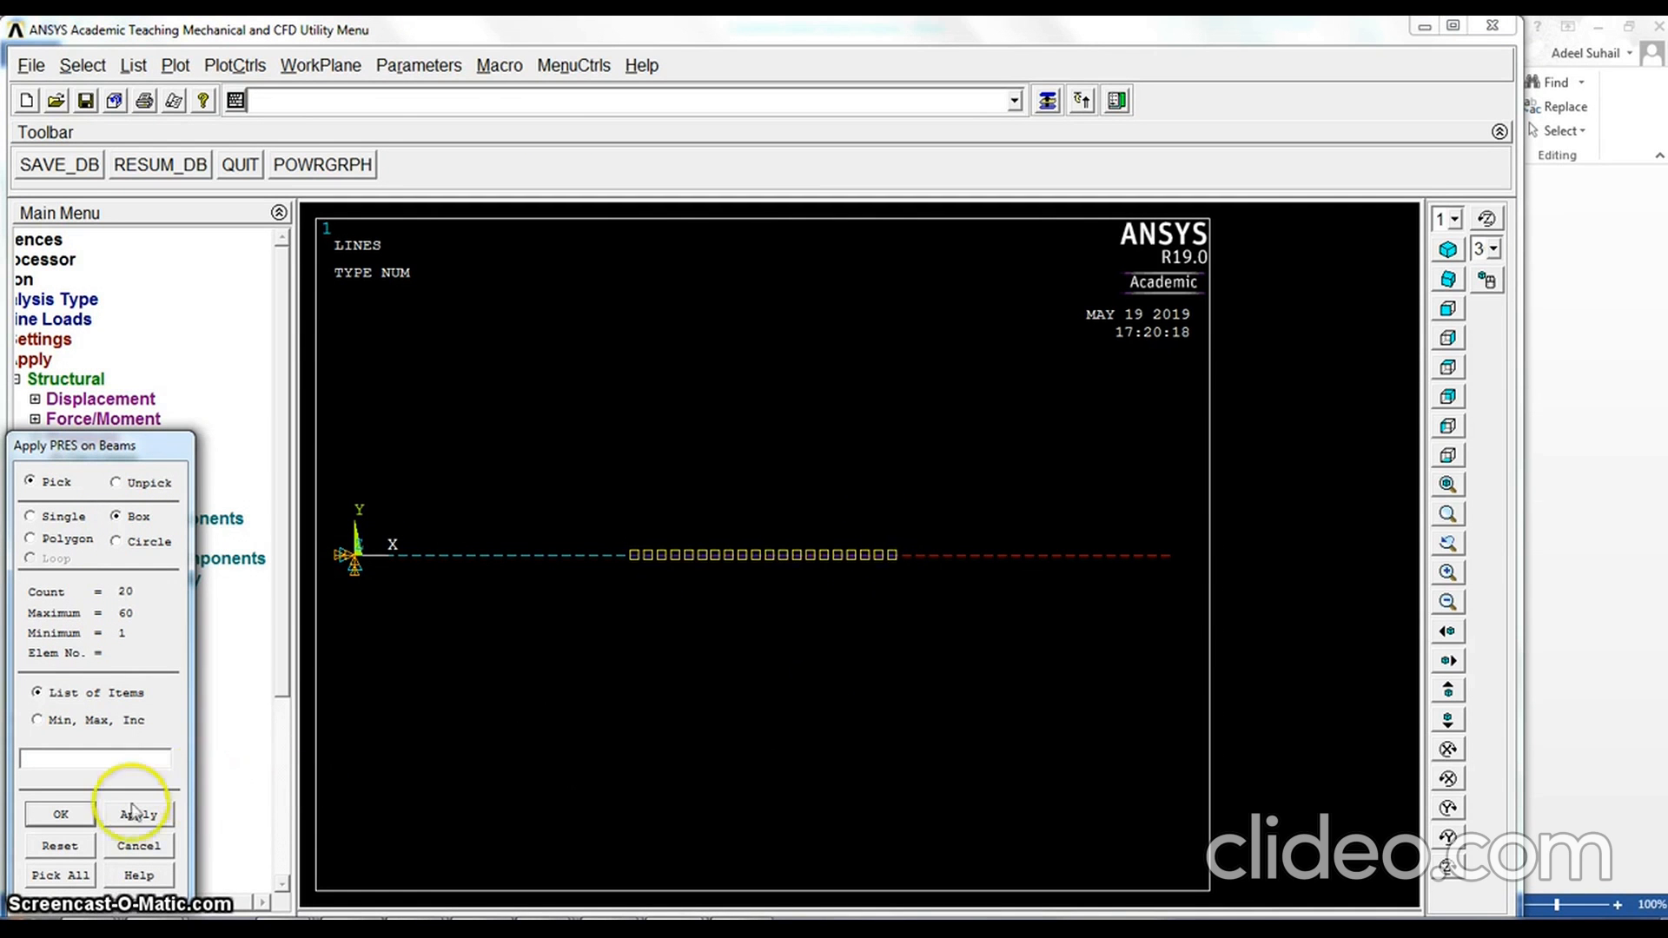
pyautogui.click(61, 815)
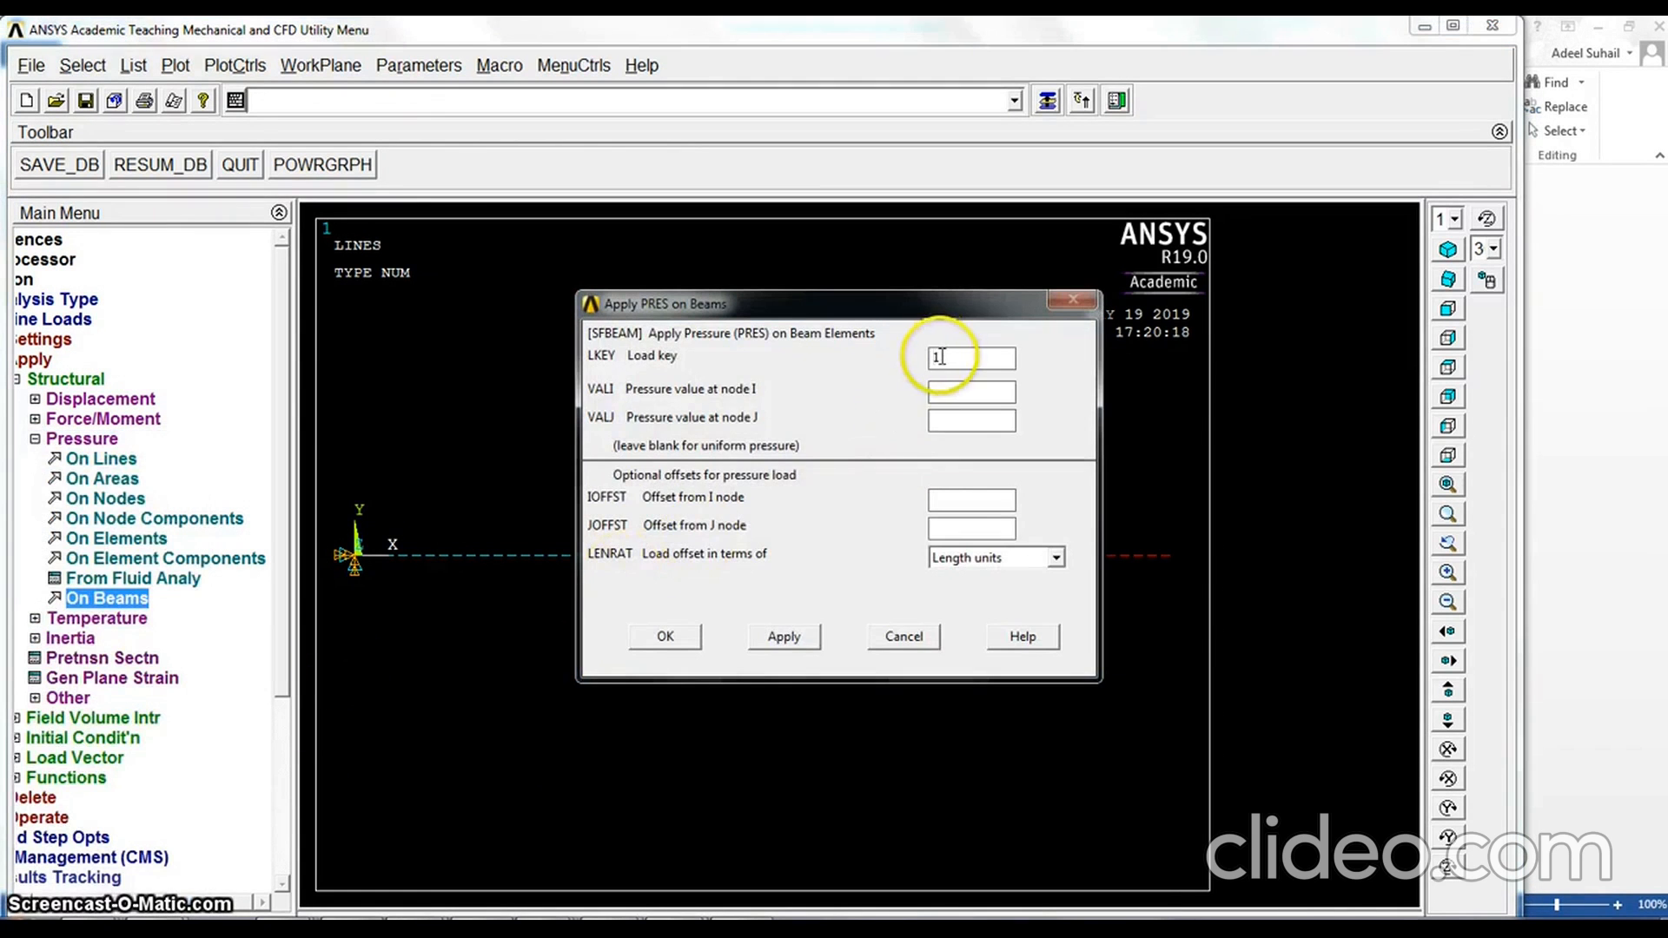
pyautogui.doubleClick(939, 357)
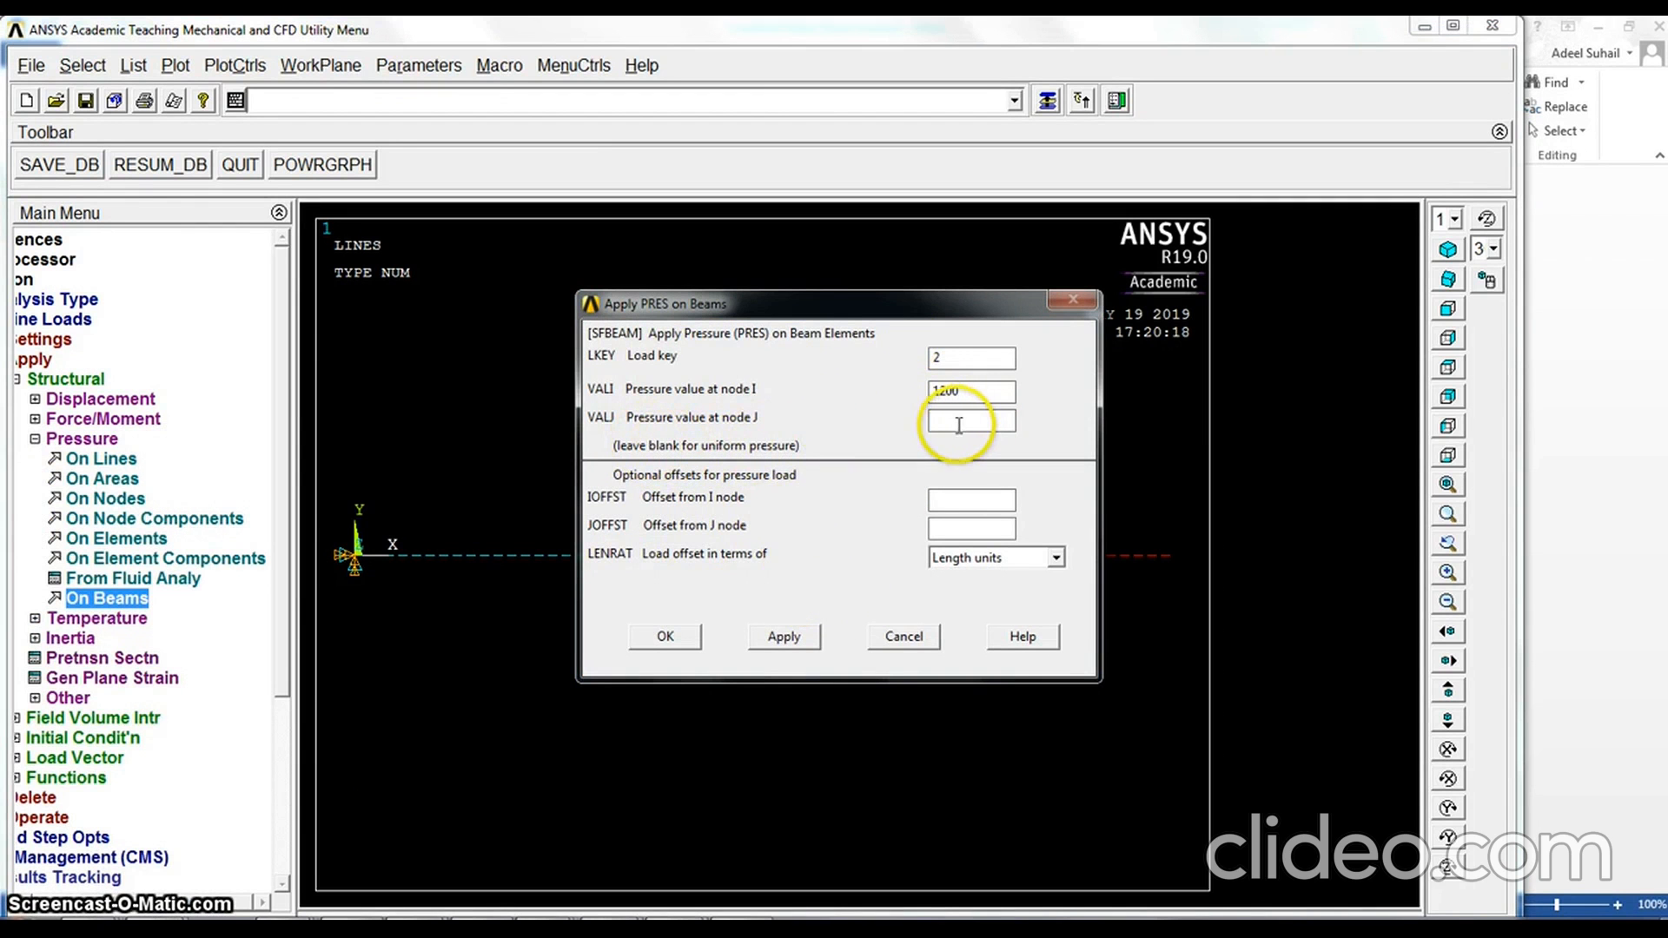
pyautogui.click(678, 642)
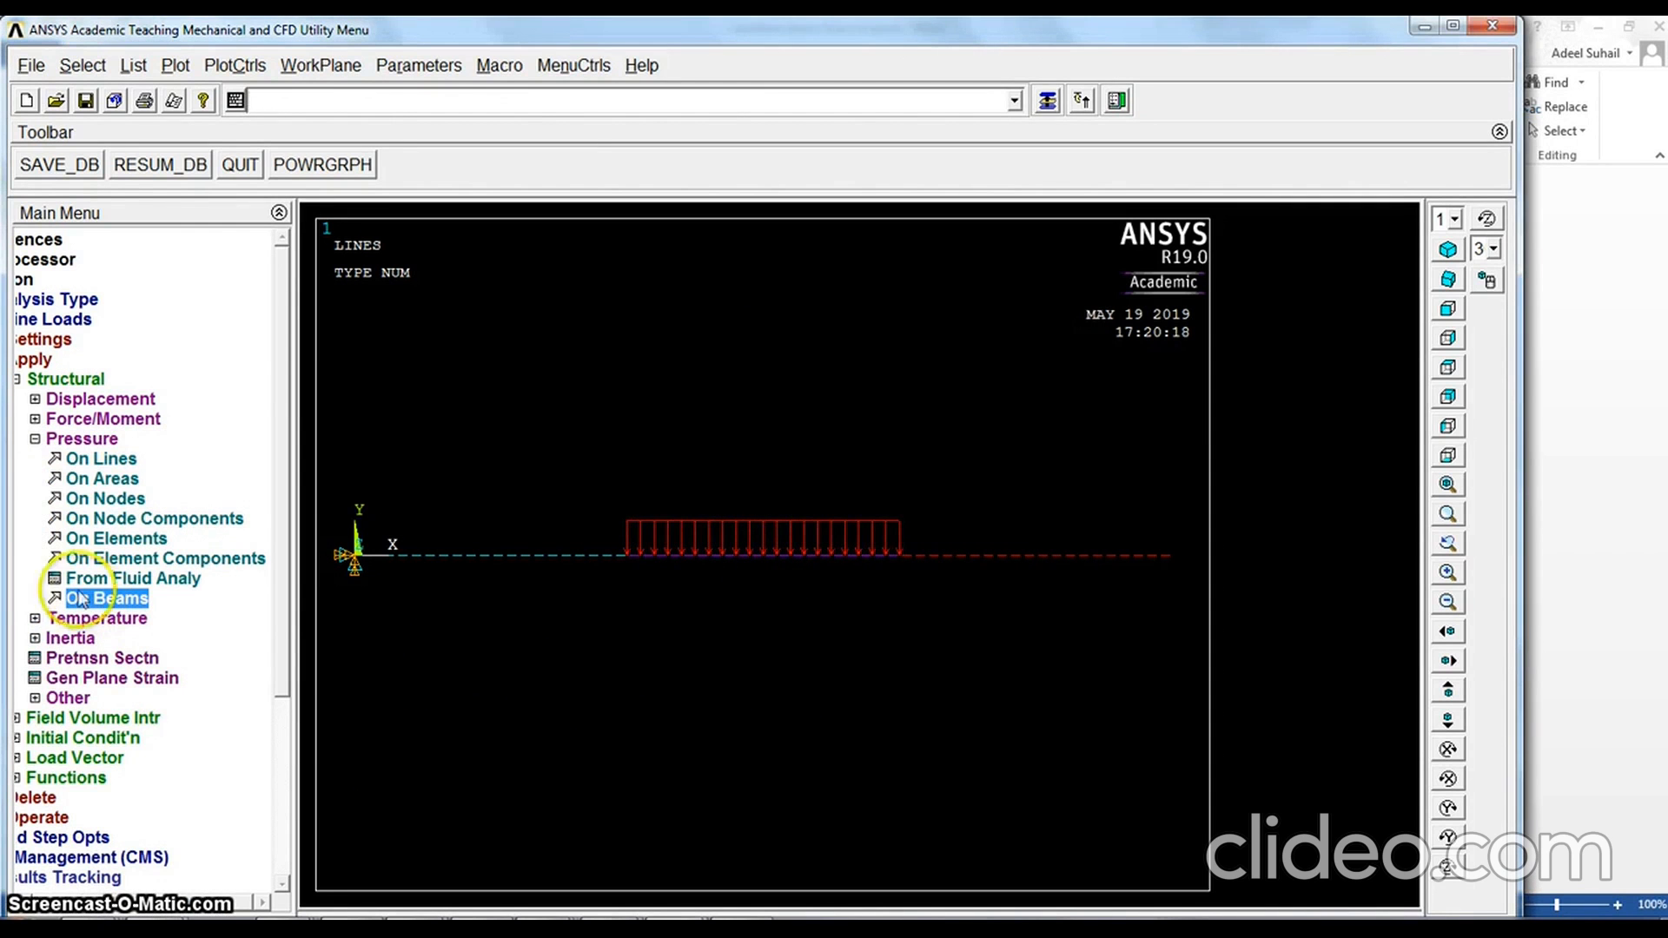
# Solve the current load step and close the solution note and status listing
pyautogui.click(35, 439)
pyautogui.click(64, 359)
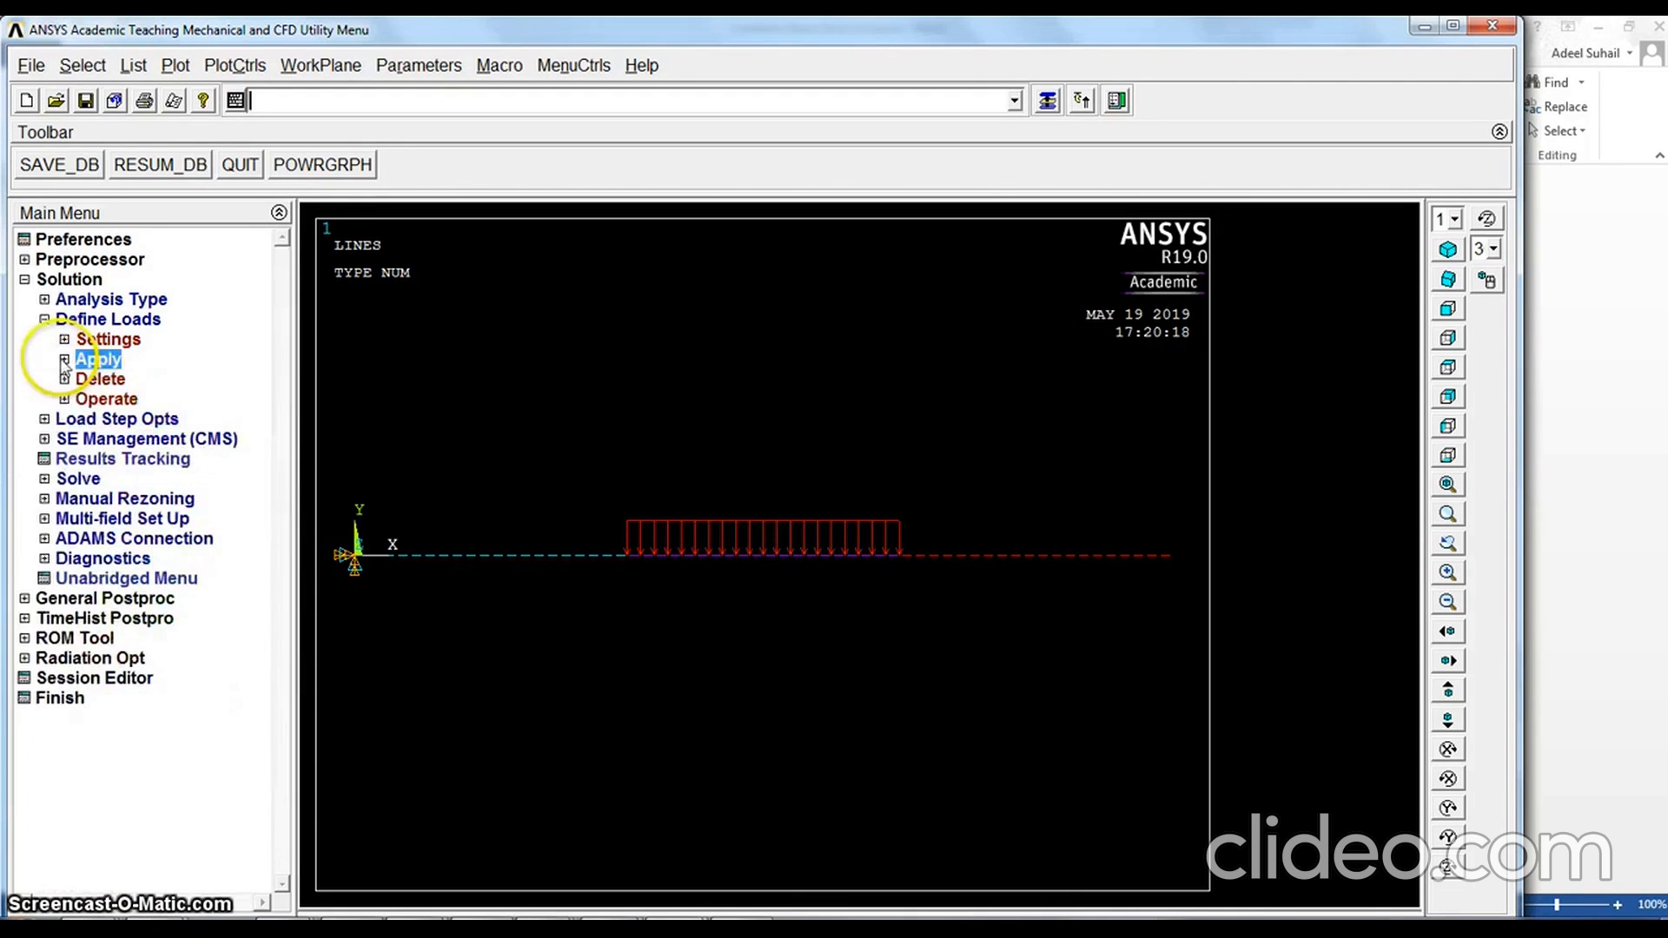
pyautogui.click(44, 320)
pyautogui.click(44, 400)
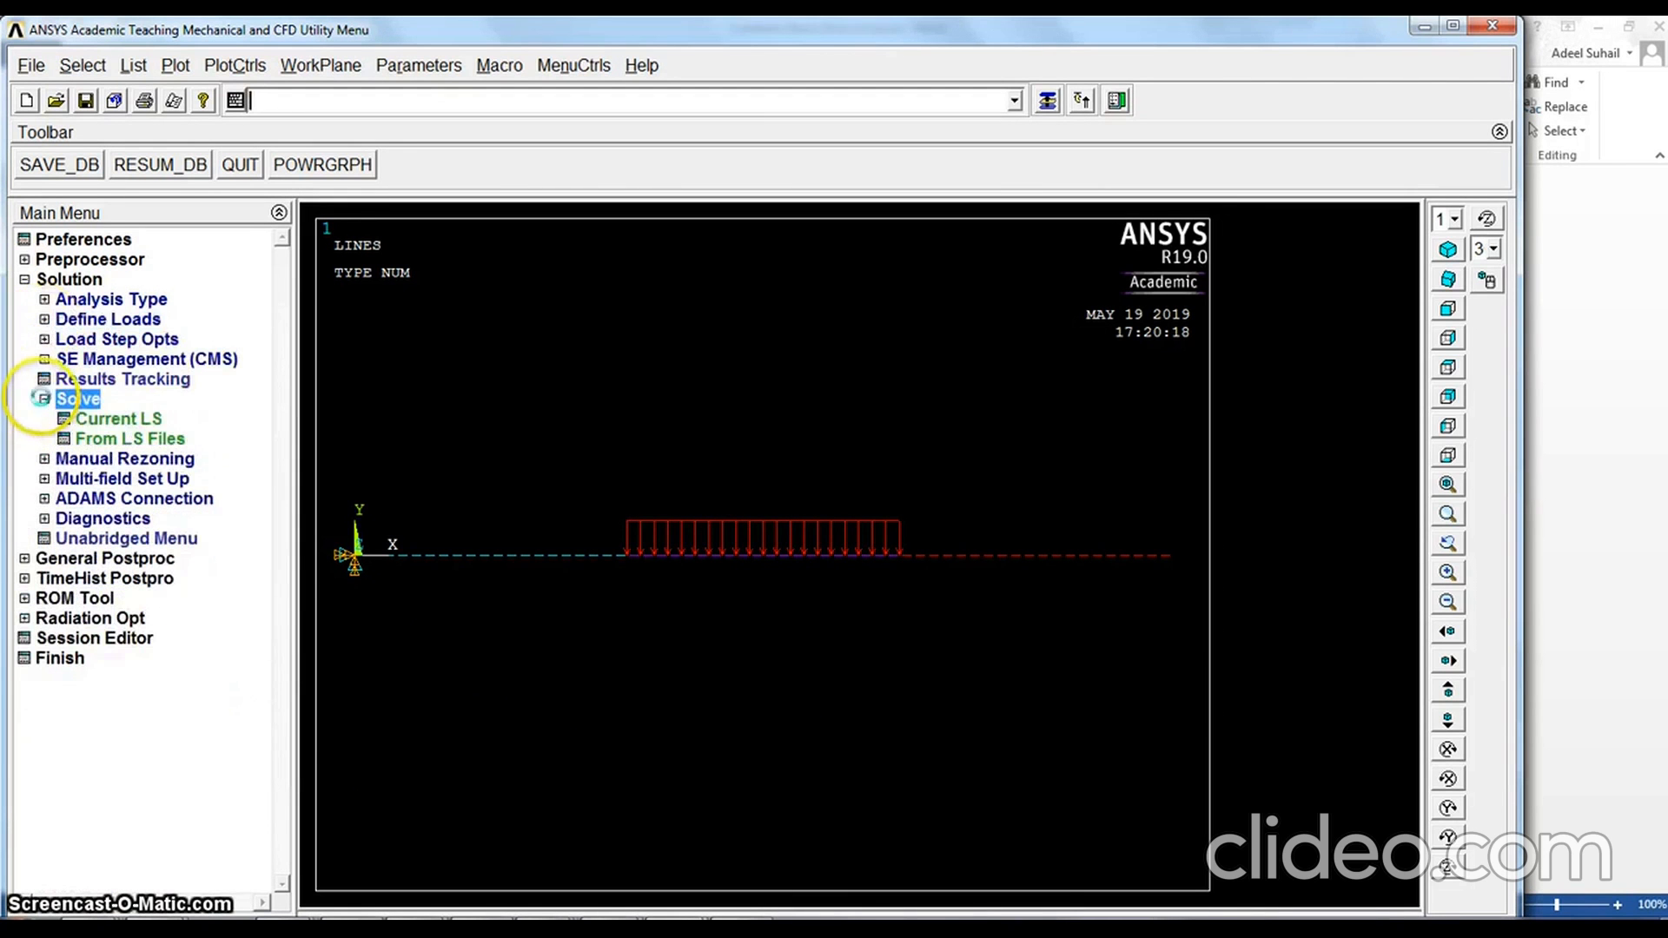
pyautogui.click(116, 421)
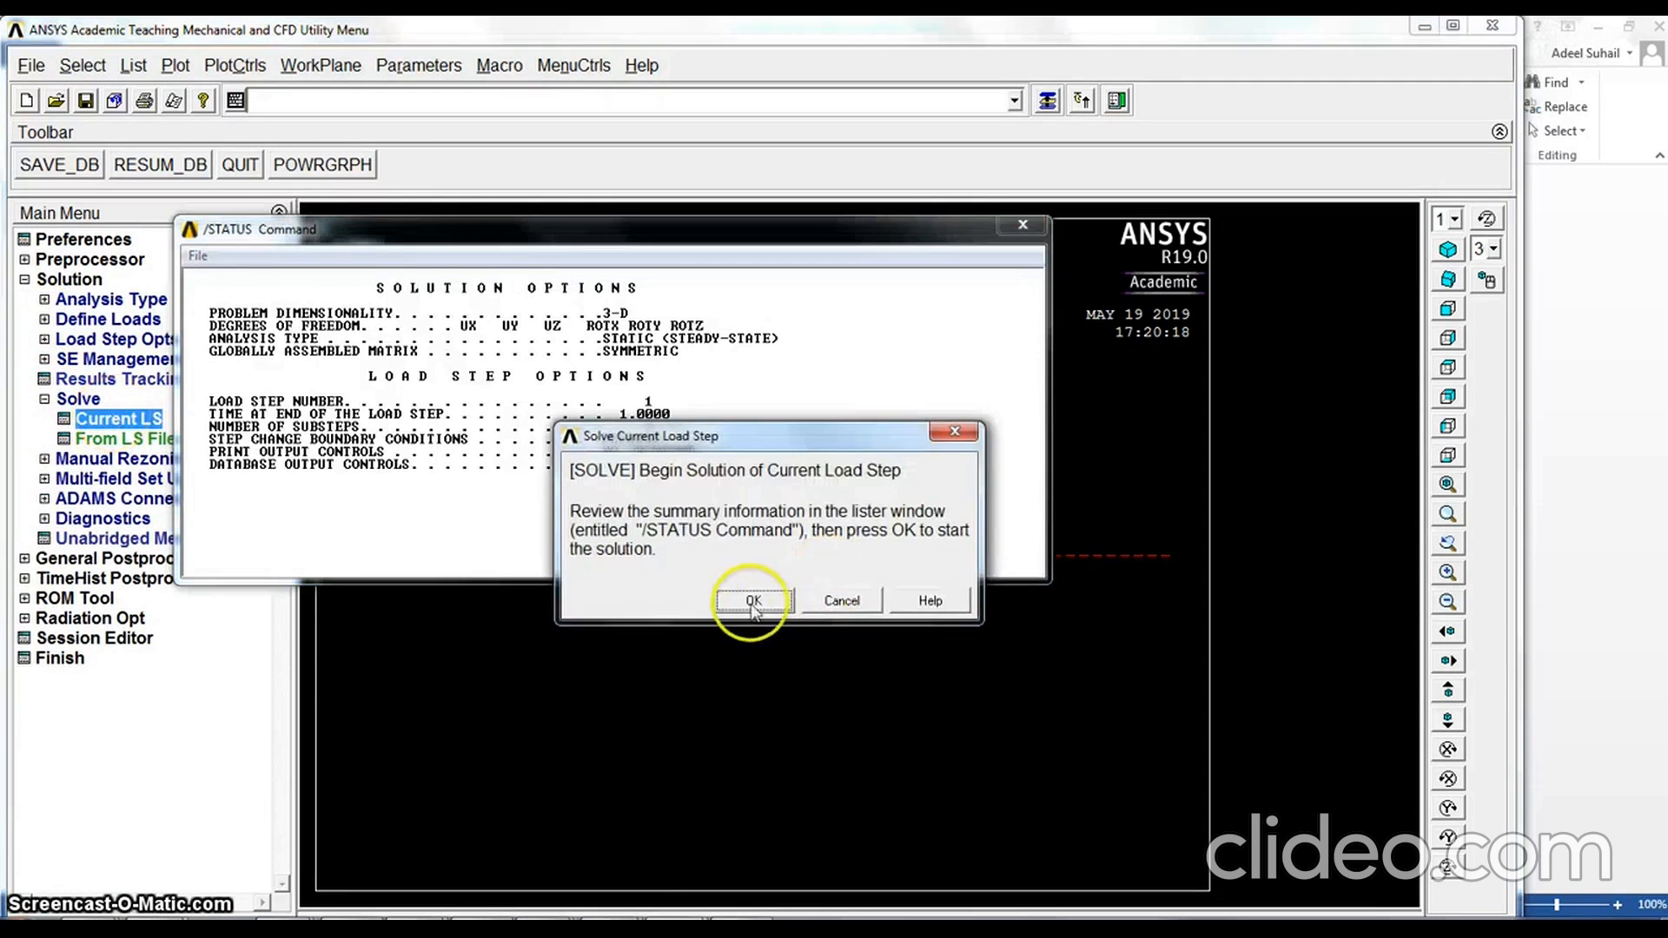
pyautogui.click(754, 601)
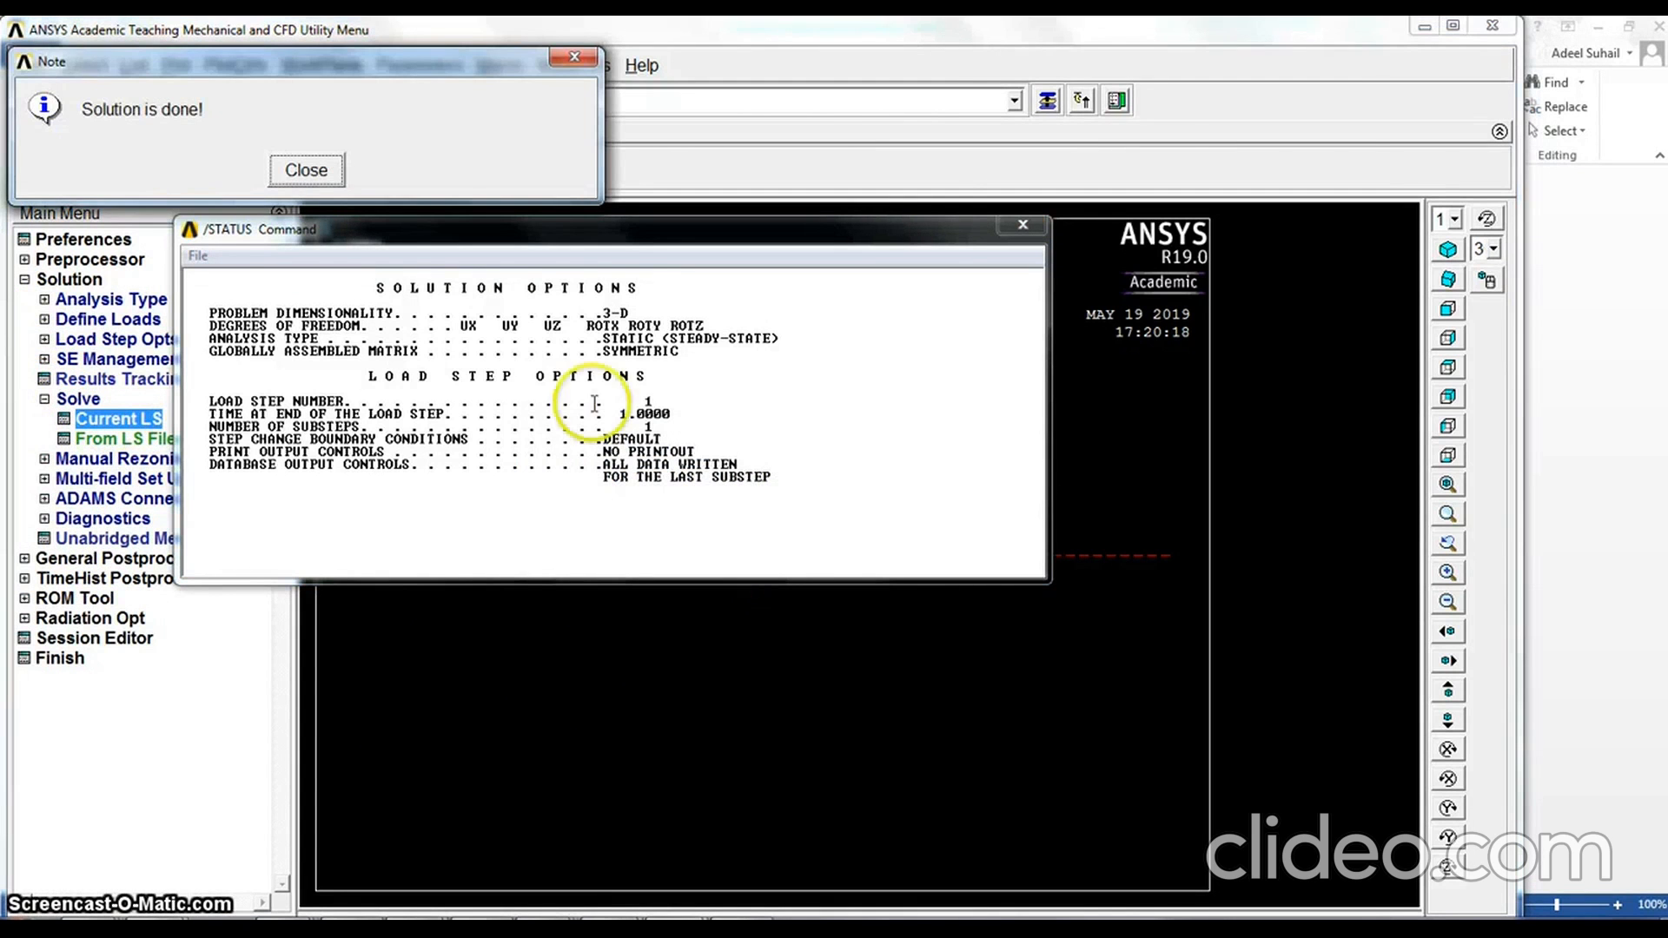
pyautogui.click(306, 171)
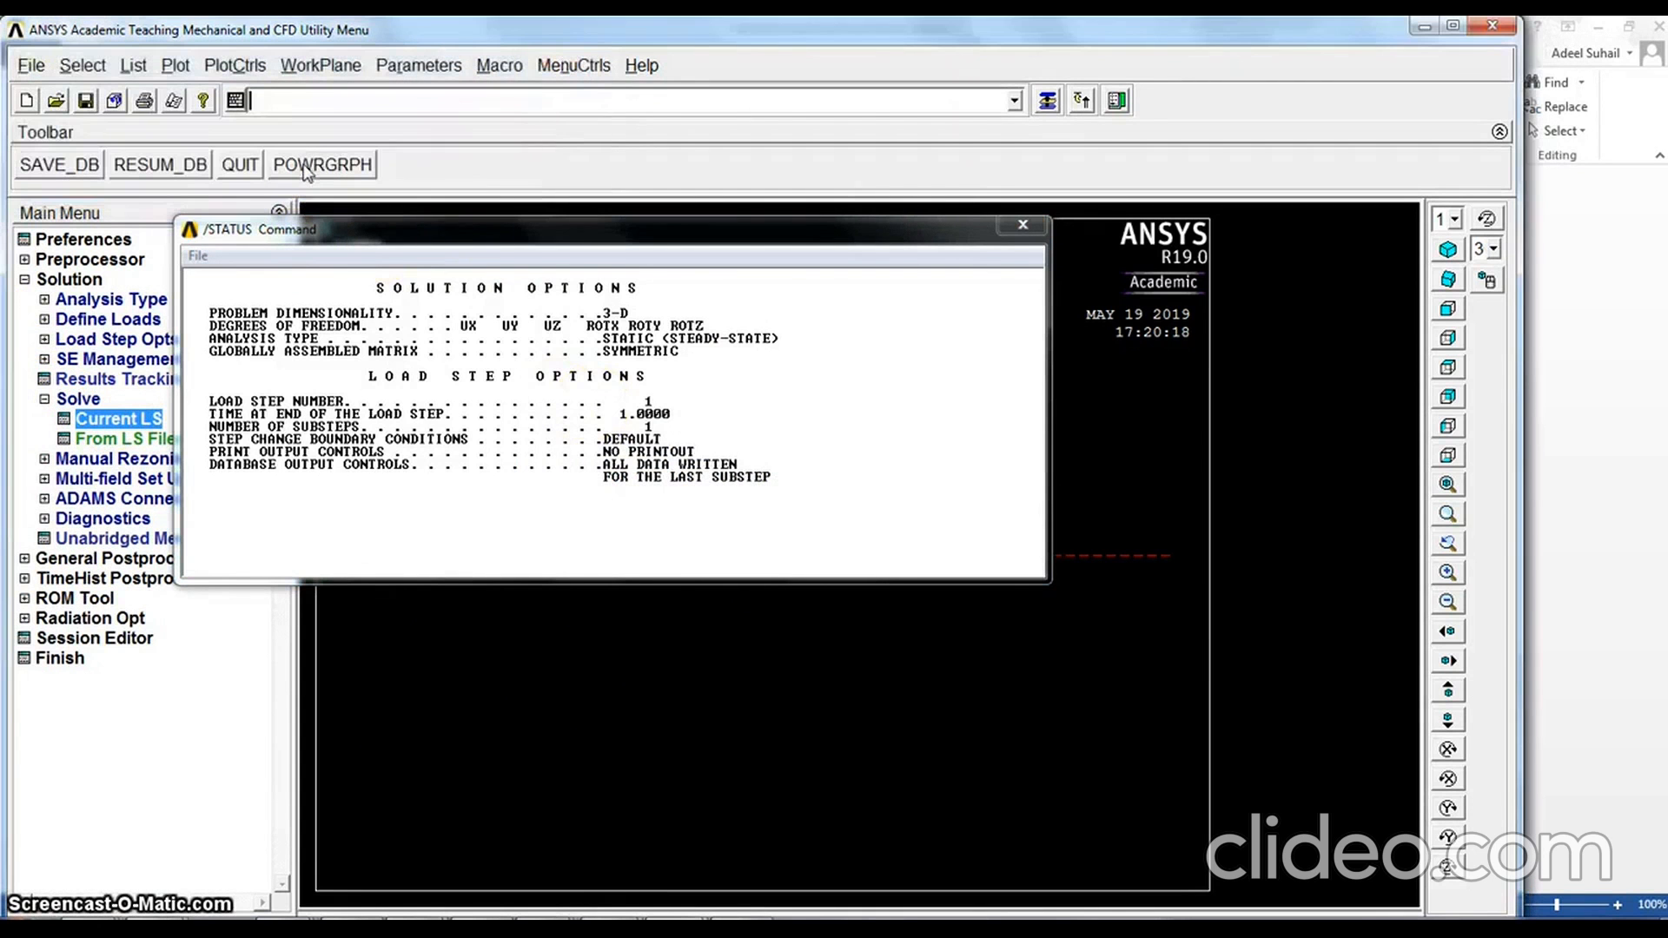
pyautogui.click(1025, 226)
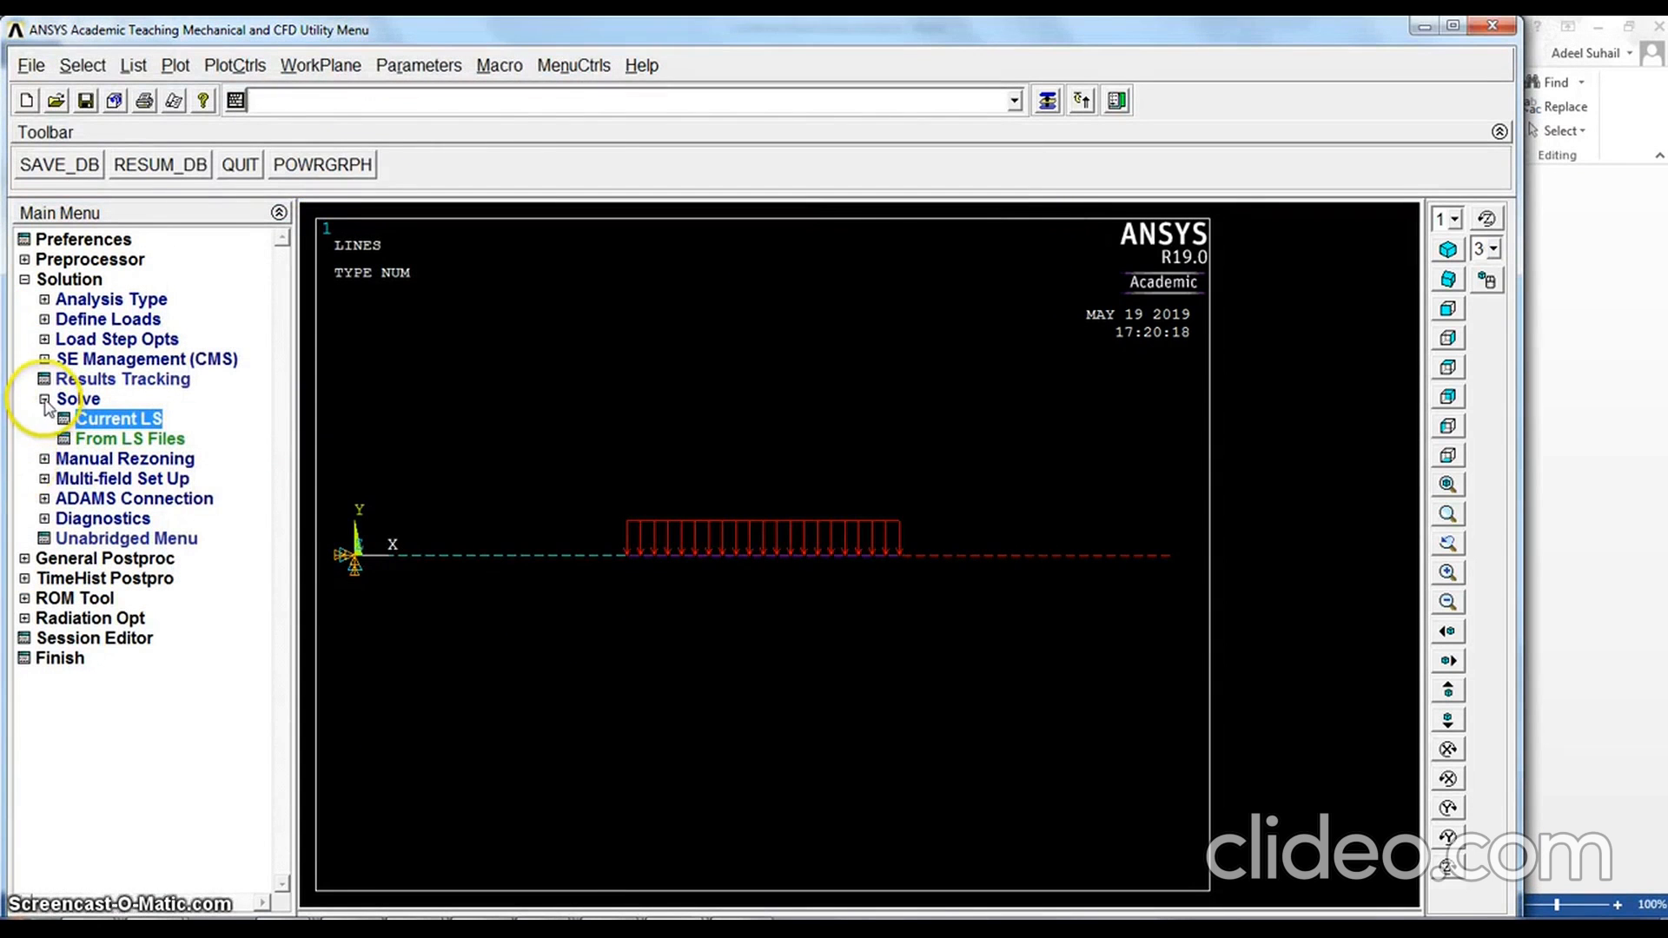
# Move on to general postprocessing and plot the beam's deformed shape together with the undeformed shape
pyautogui.click(44, 399)
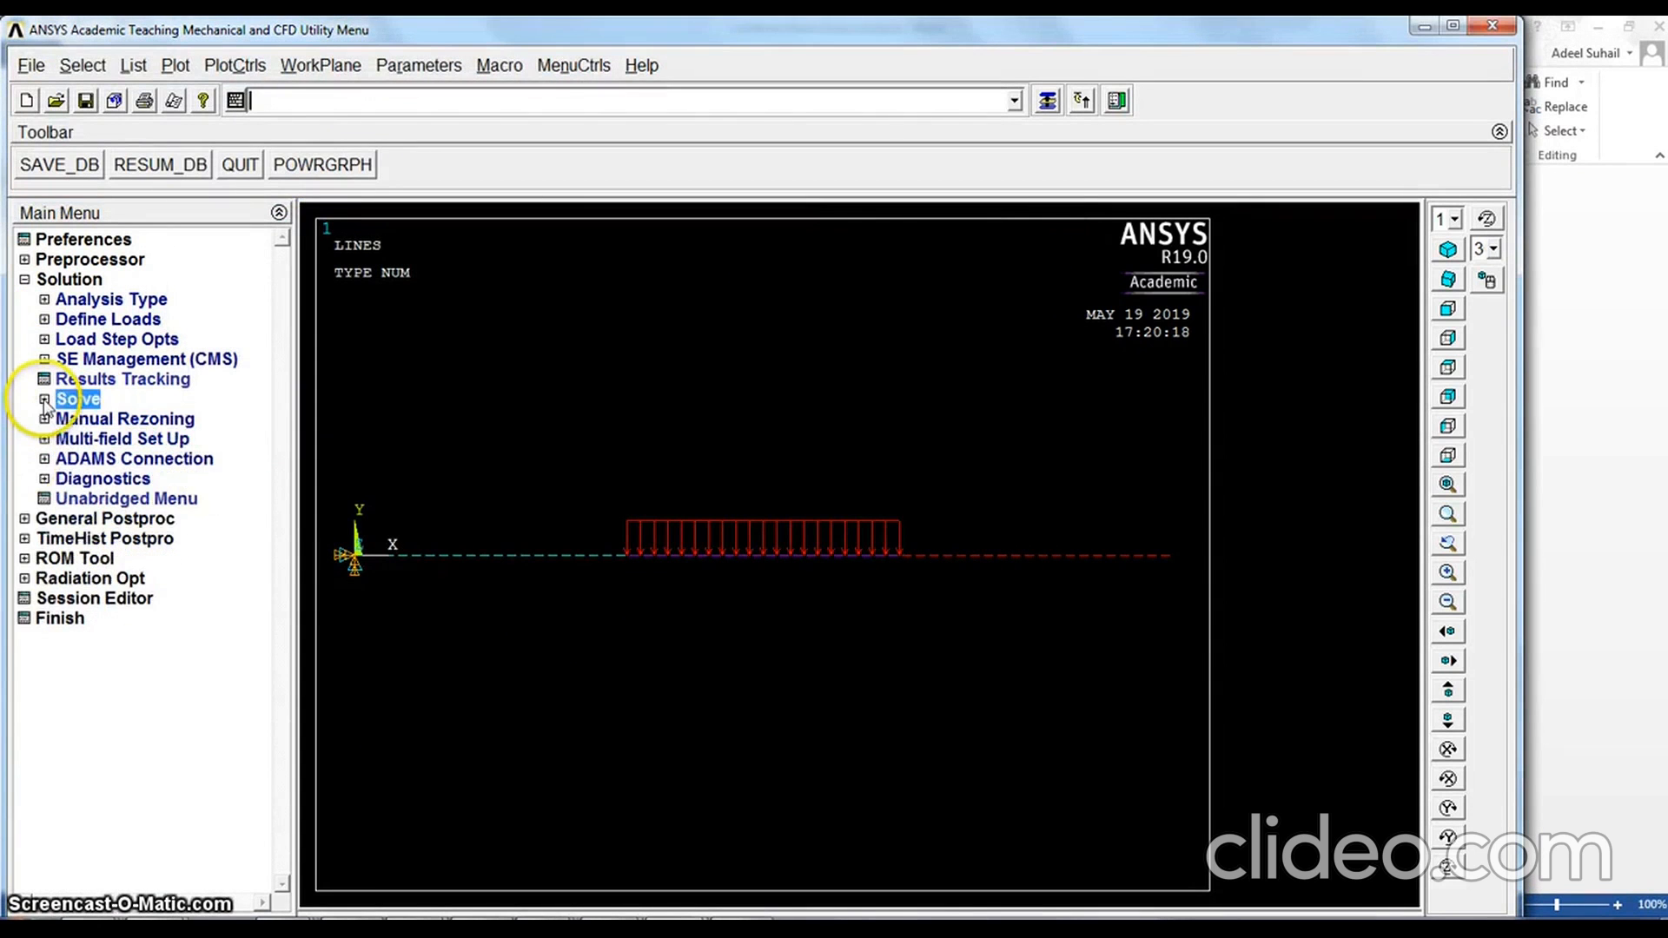
pyautogui.click(25, 279)
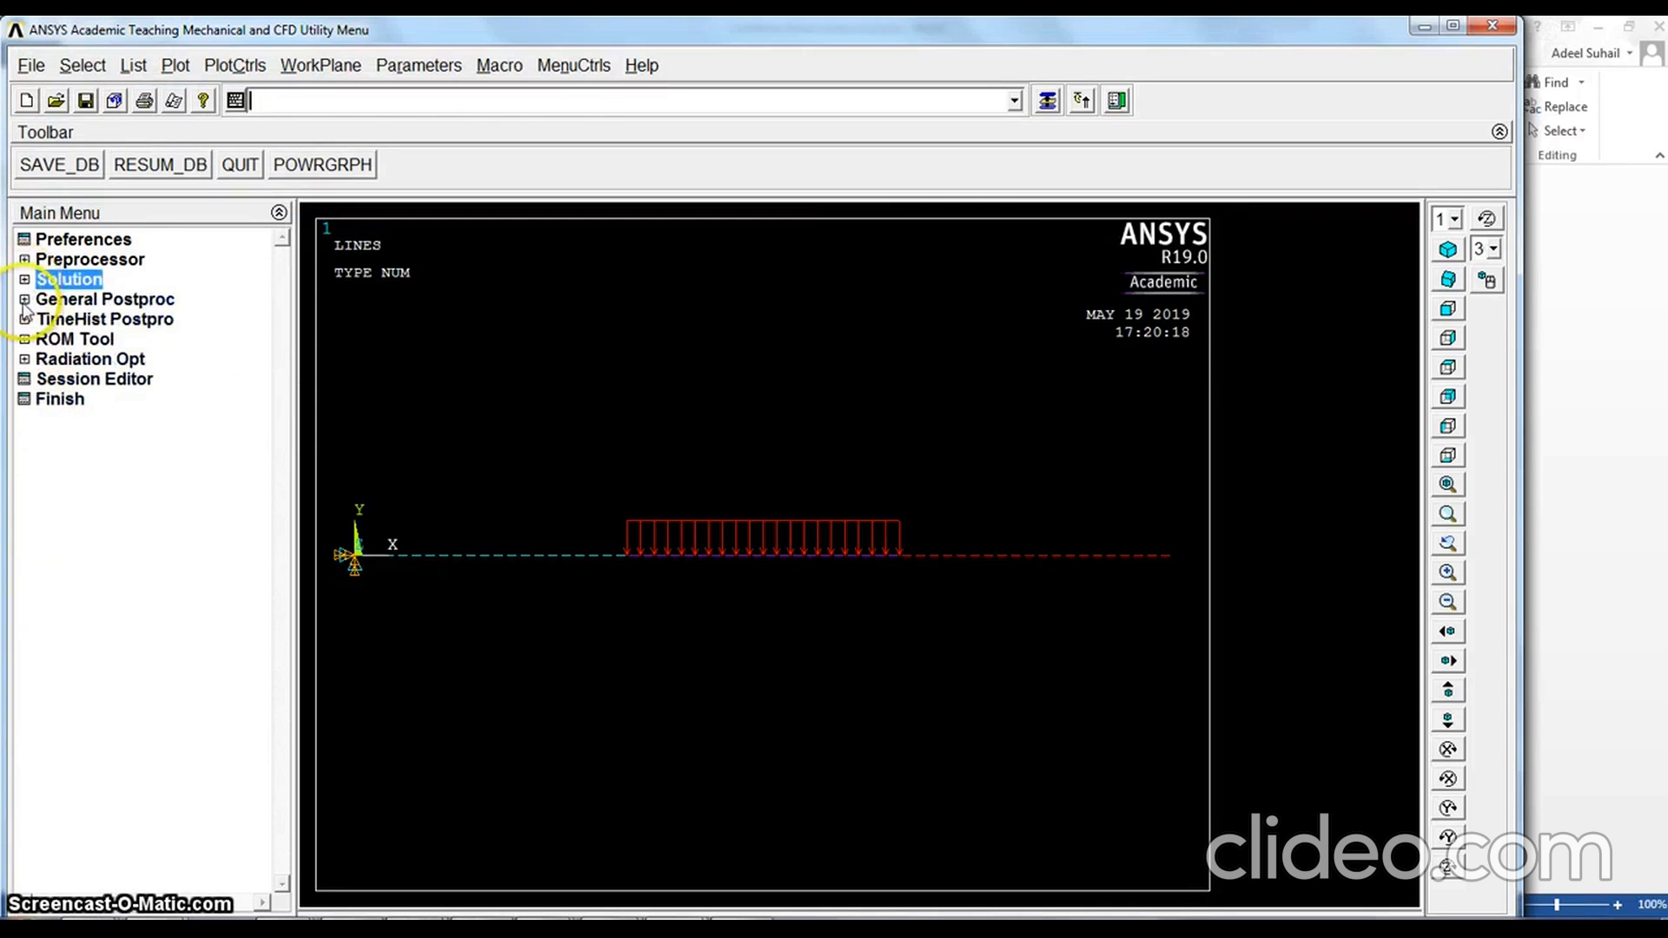
pyautogui.click(25, 299)
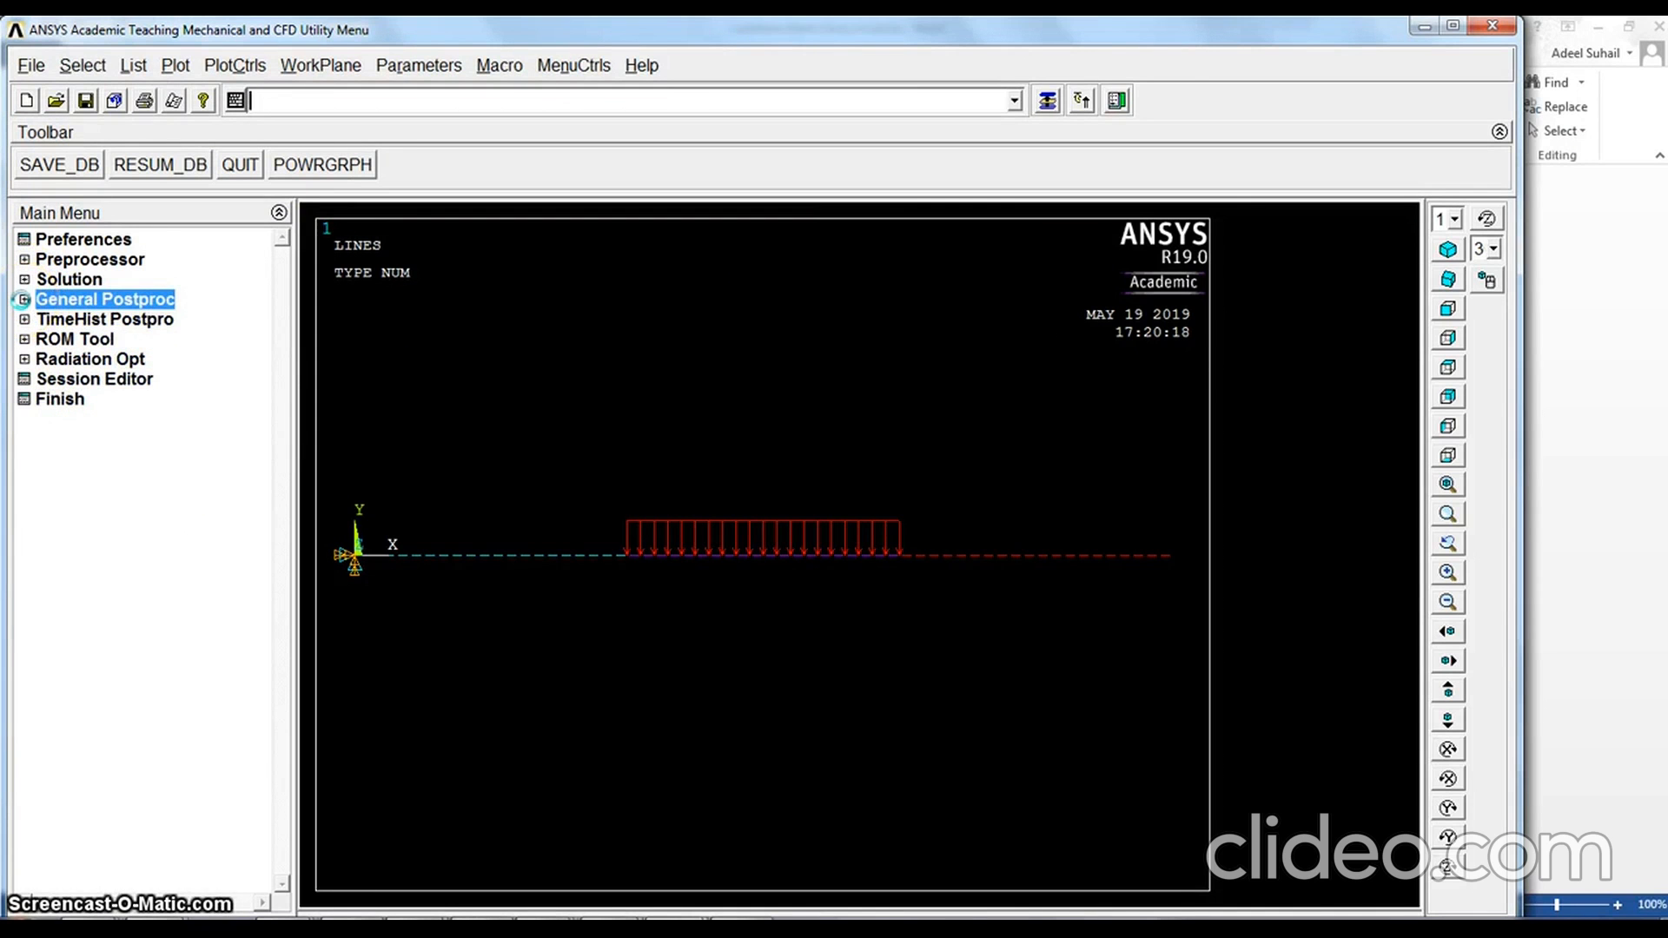
pyautogui.click(23, 298)
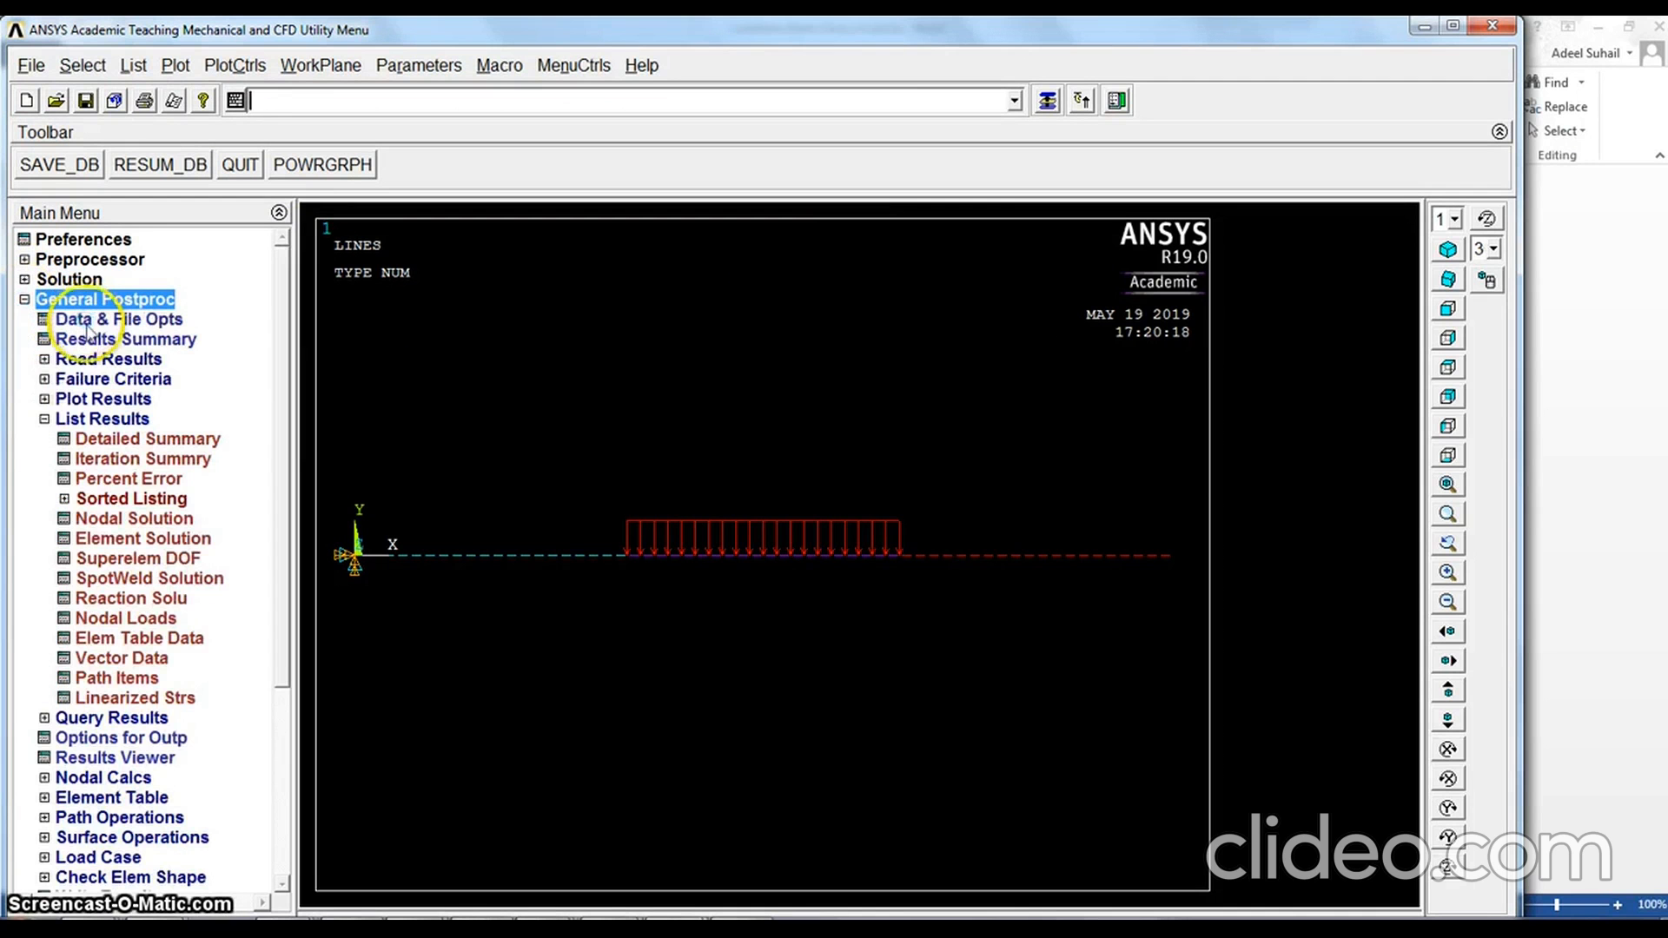
pyautogui.click(95, 398)
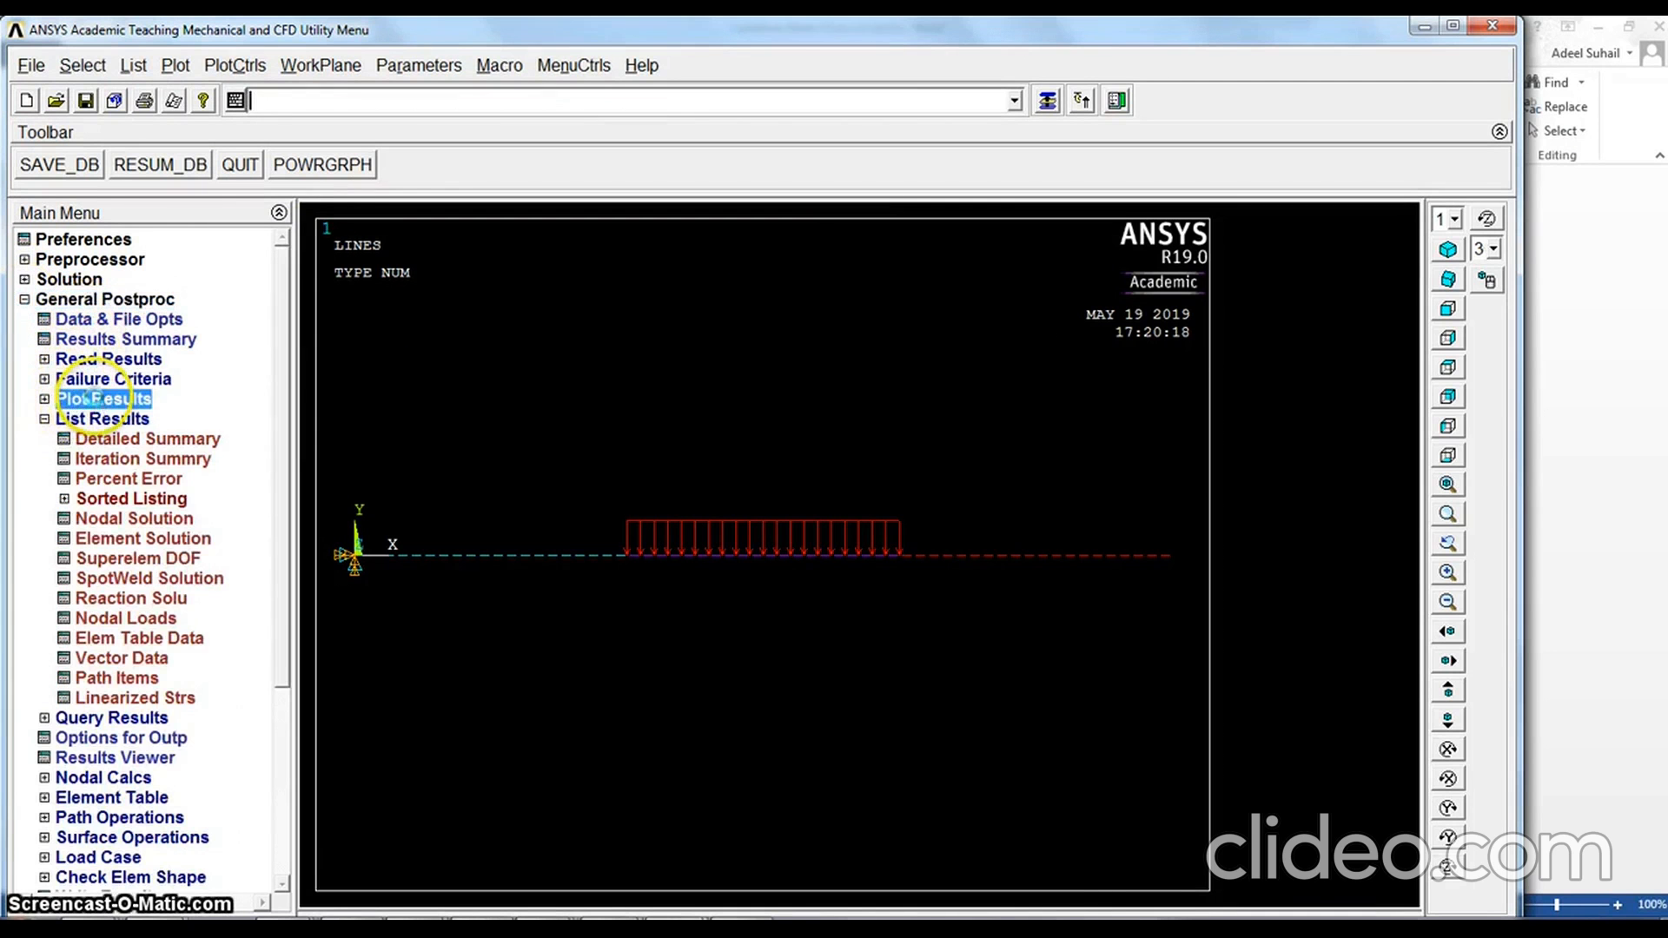
pyautogui.click(130, 419)
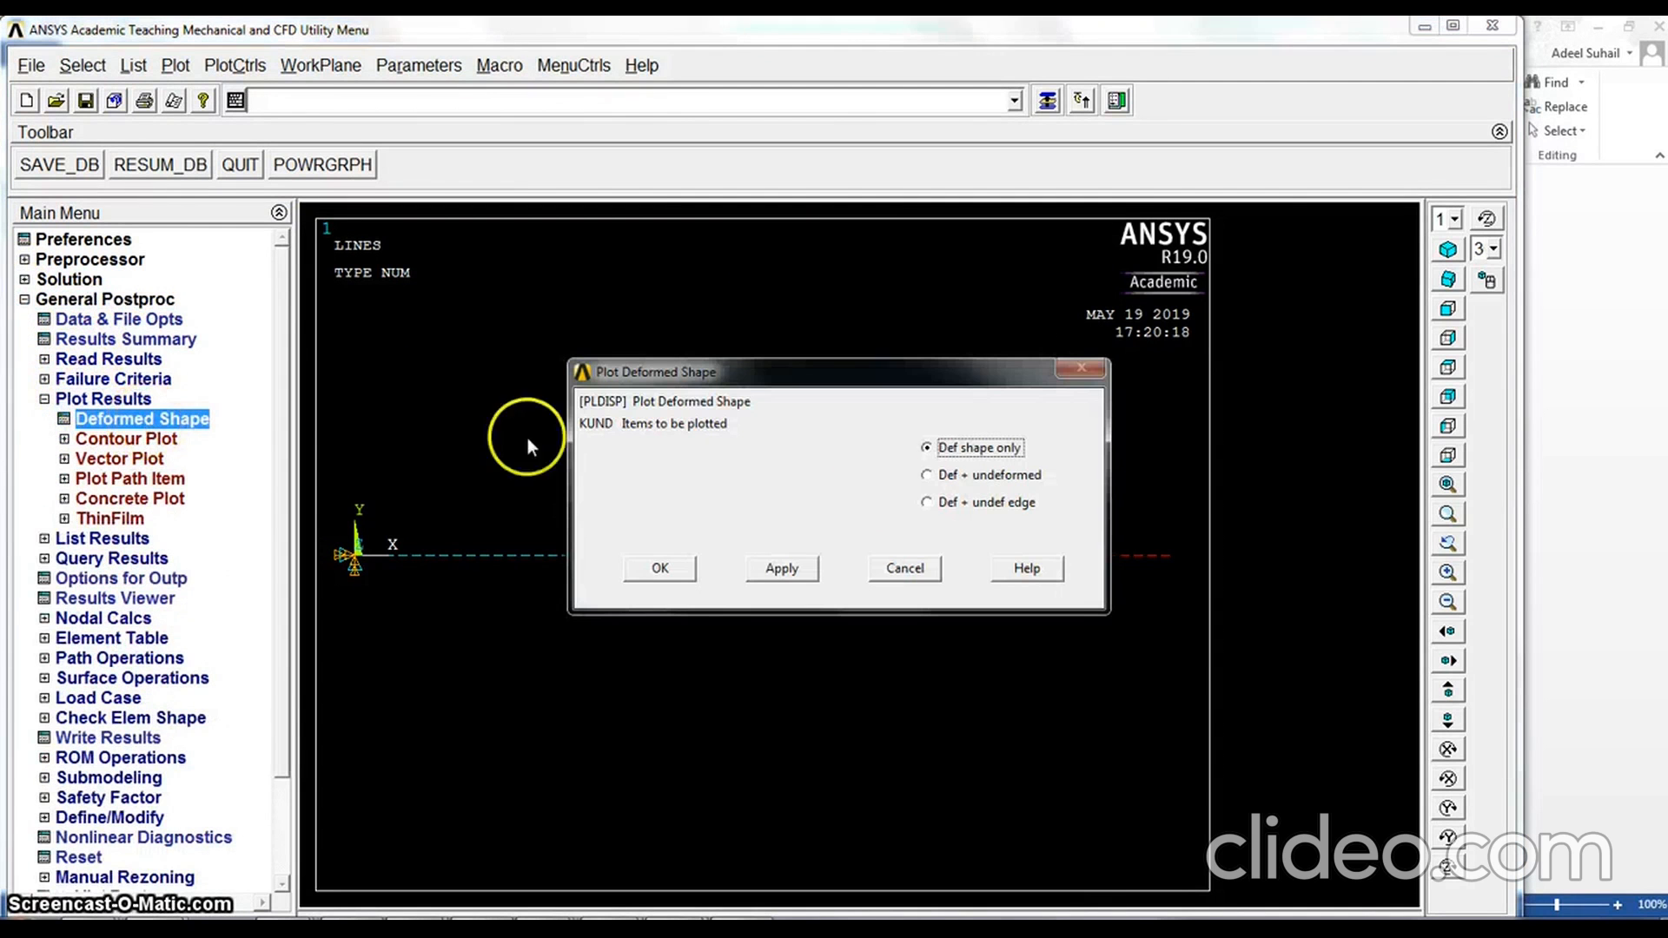
pyautogui.click(947, 474)
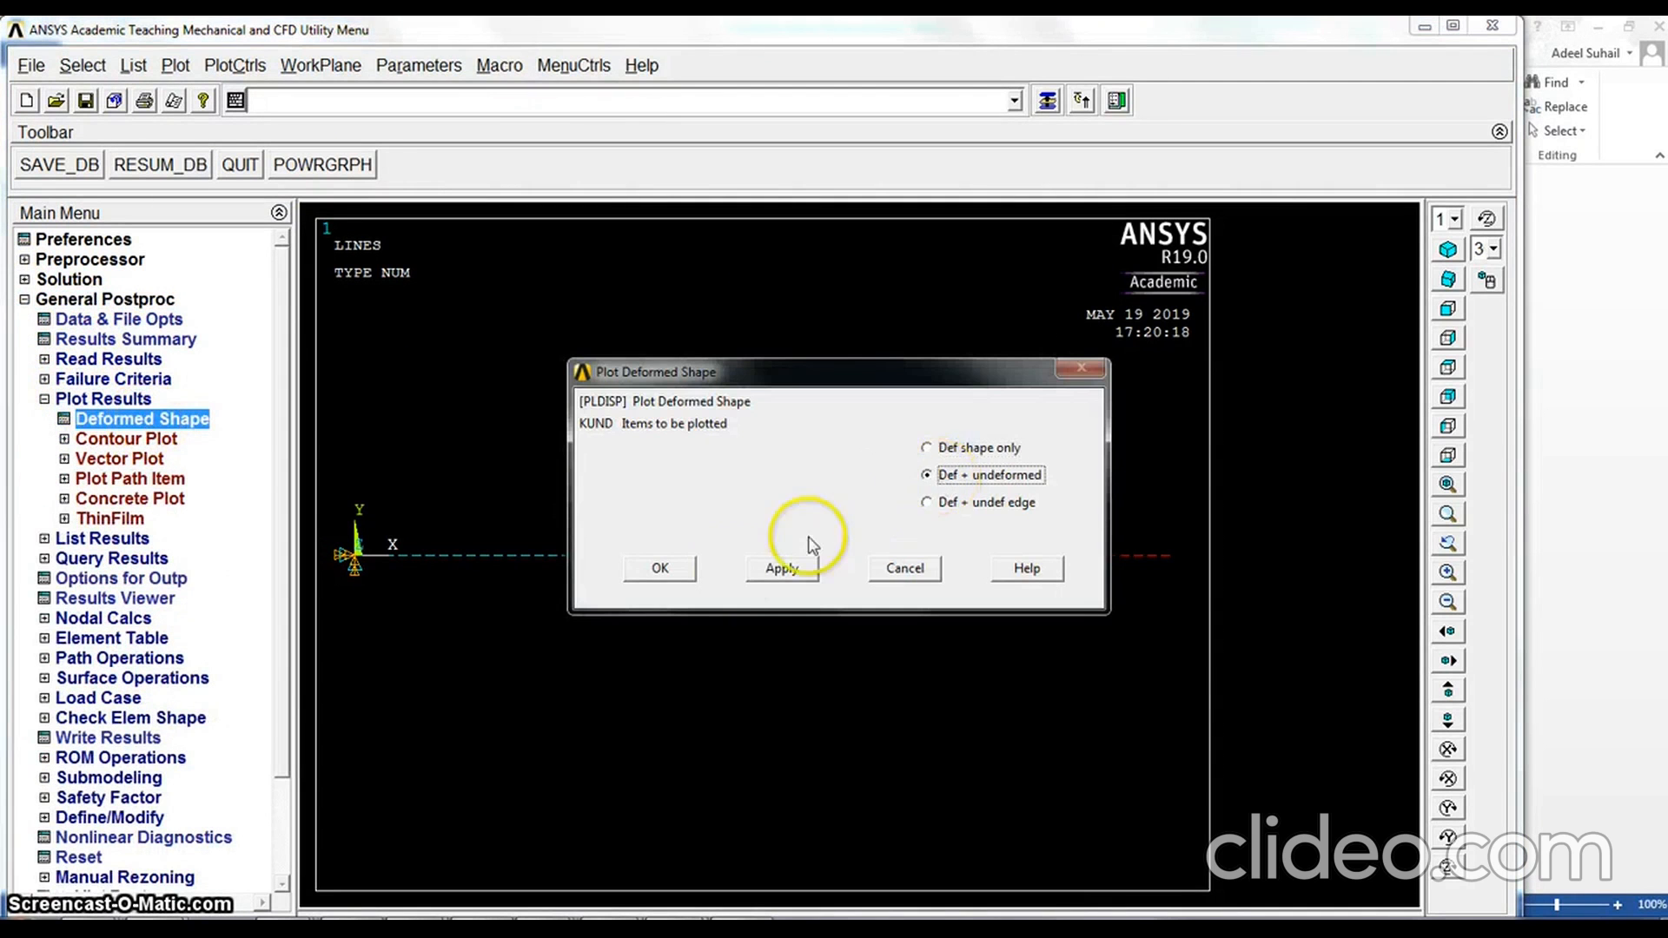
pyautogui.click(677, 574)
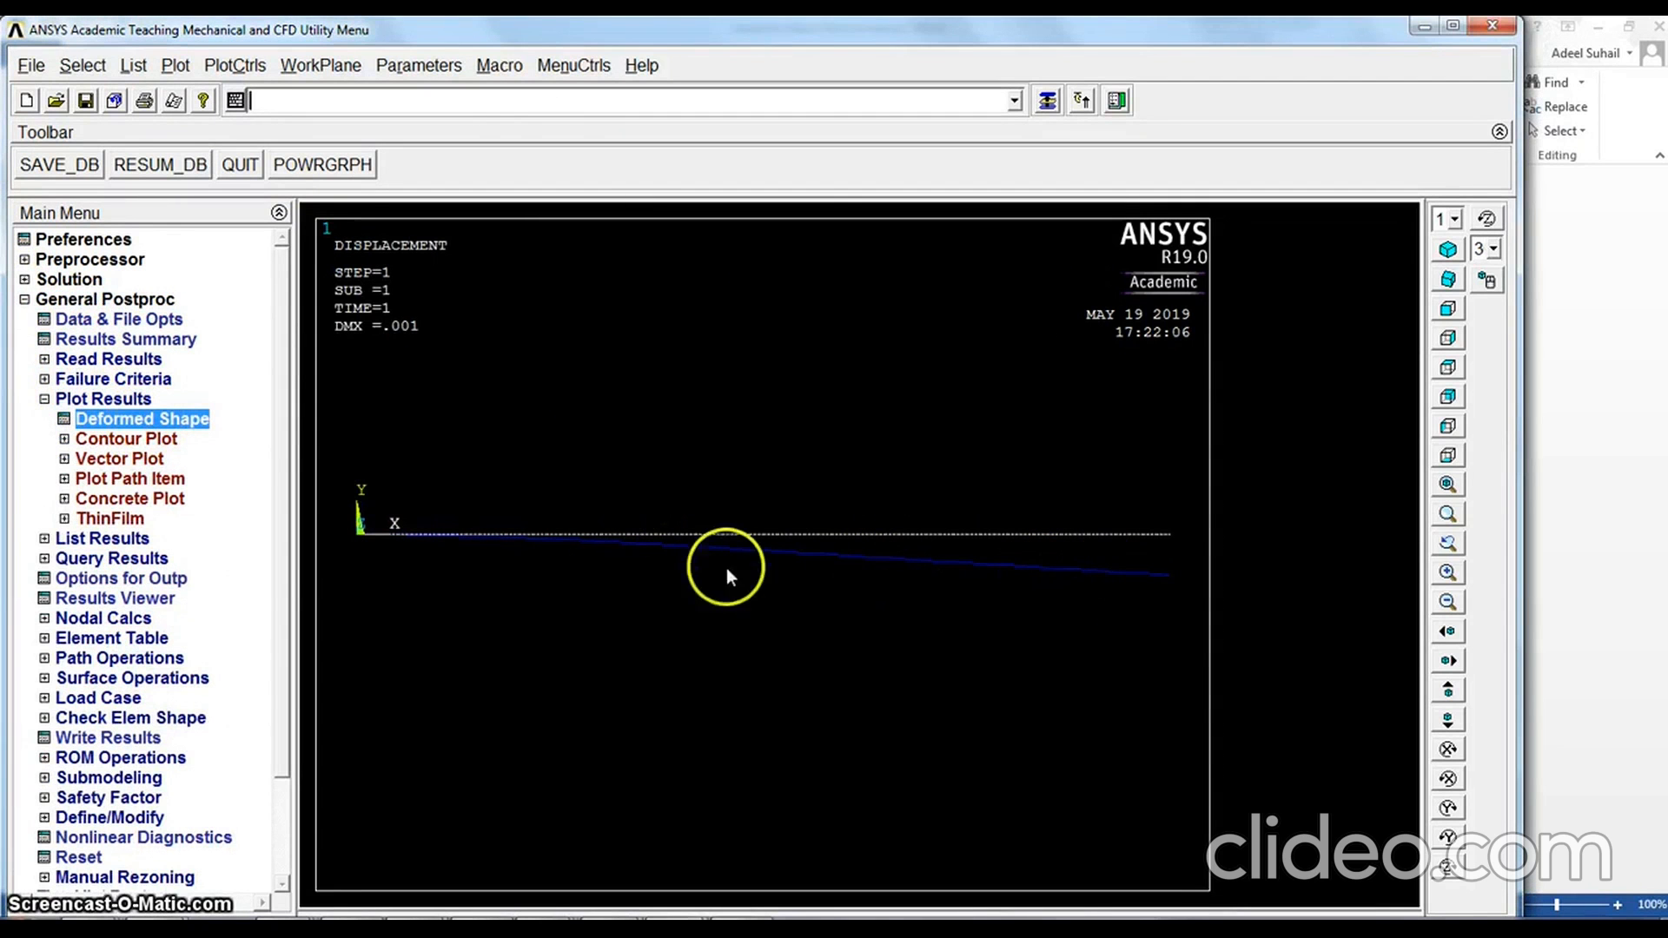
# List the nodal solution for the Y-component of displacement, read through to the maximum absolute value, and close the listing
pyautogui.click(45, 400)
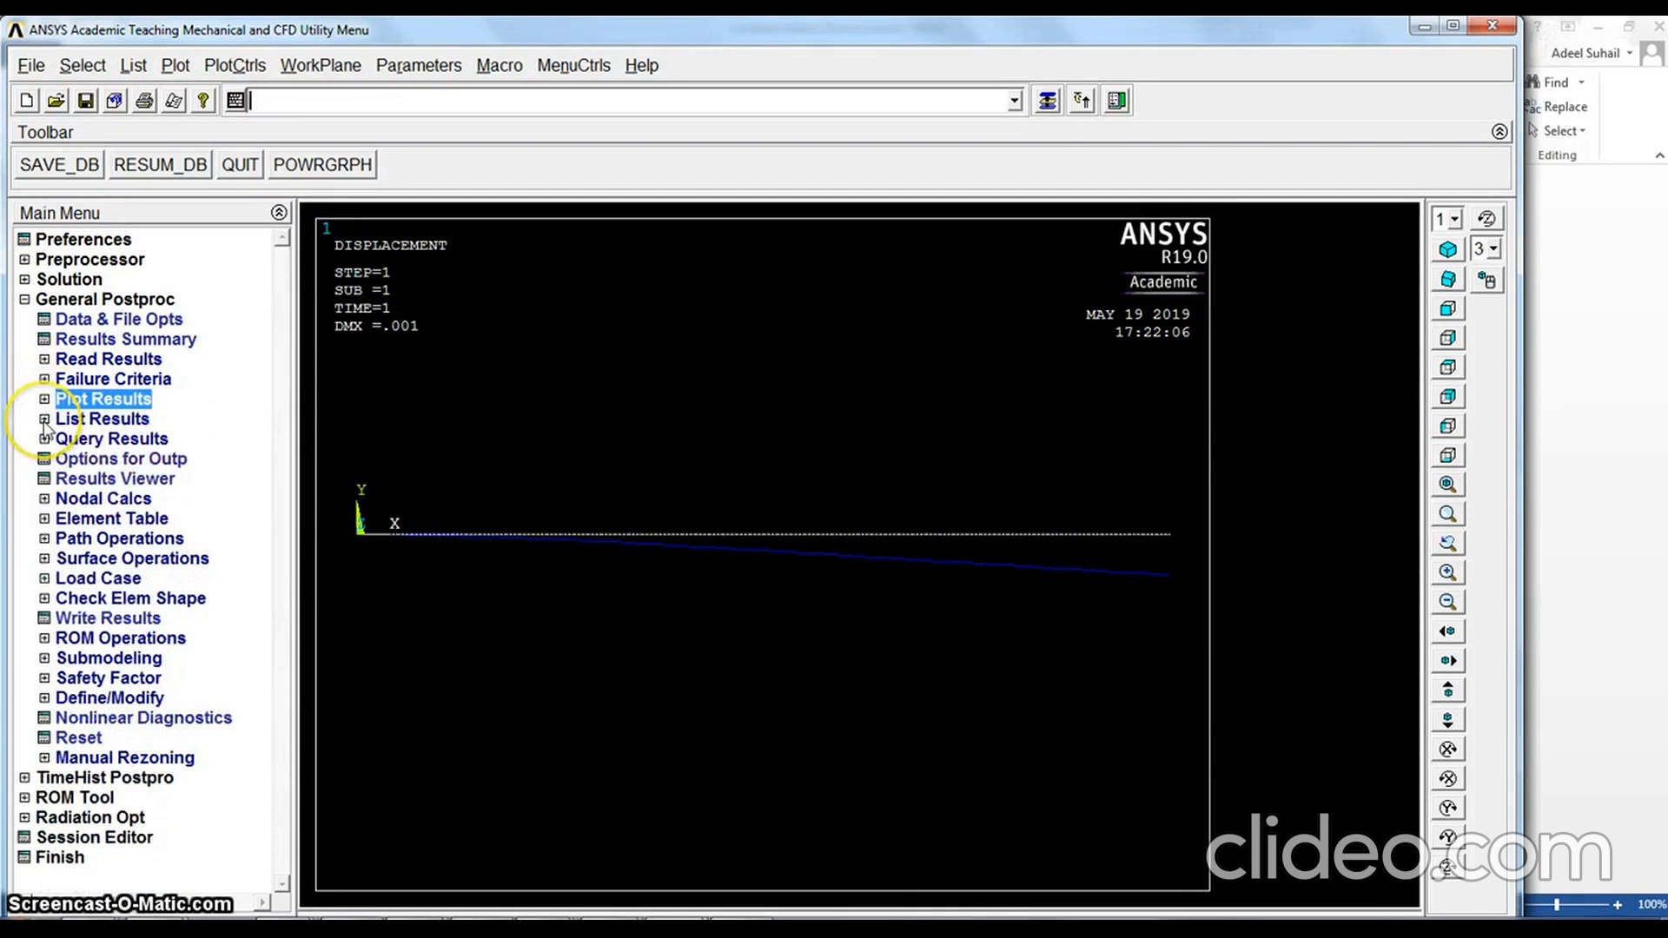
pyautogui.click(44, 421)
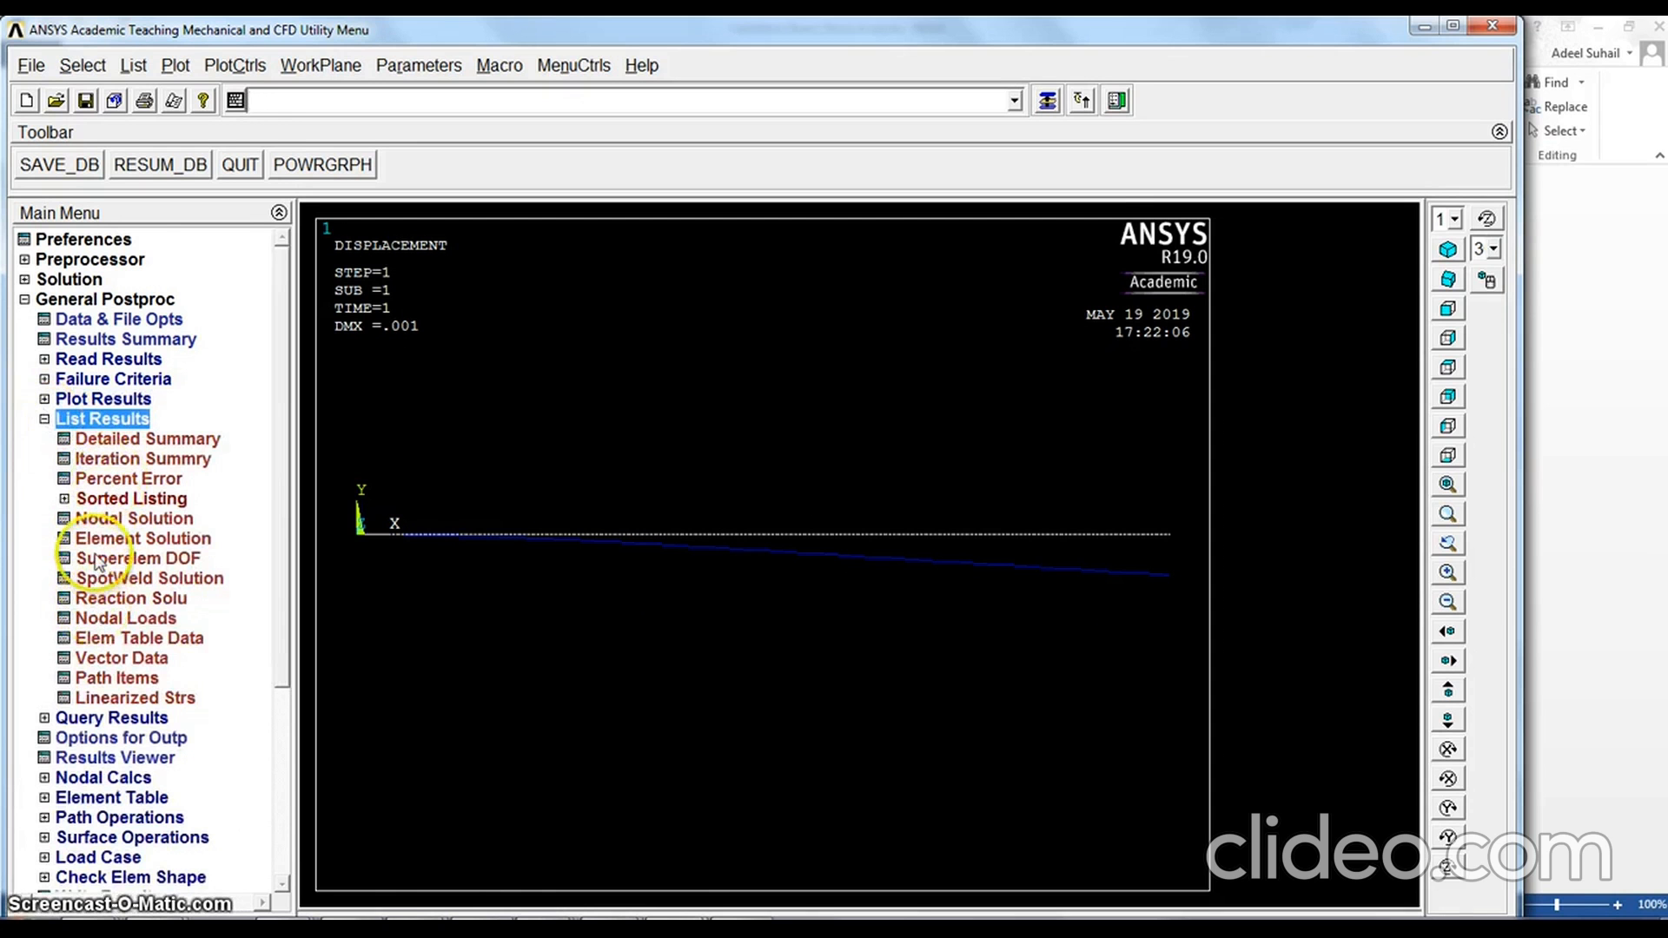
pyautogui.click(98, 518)
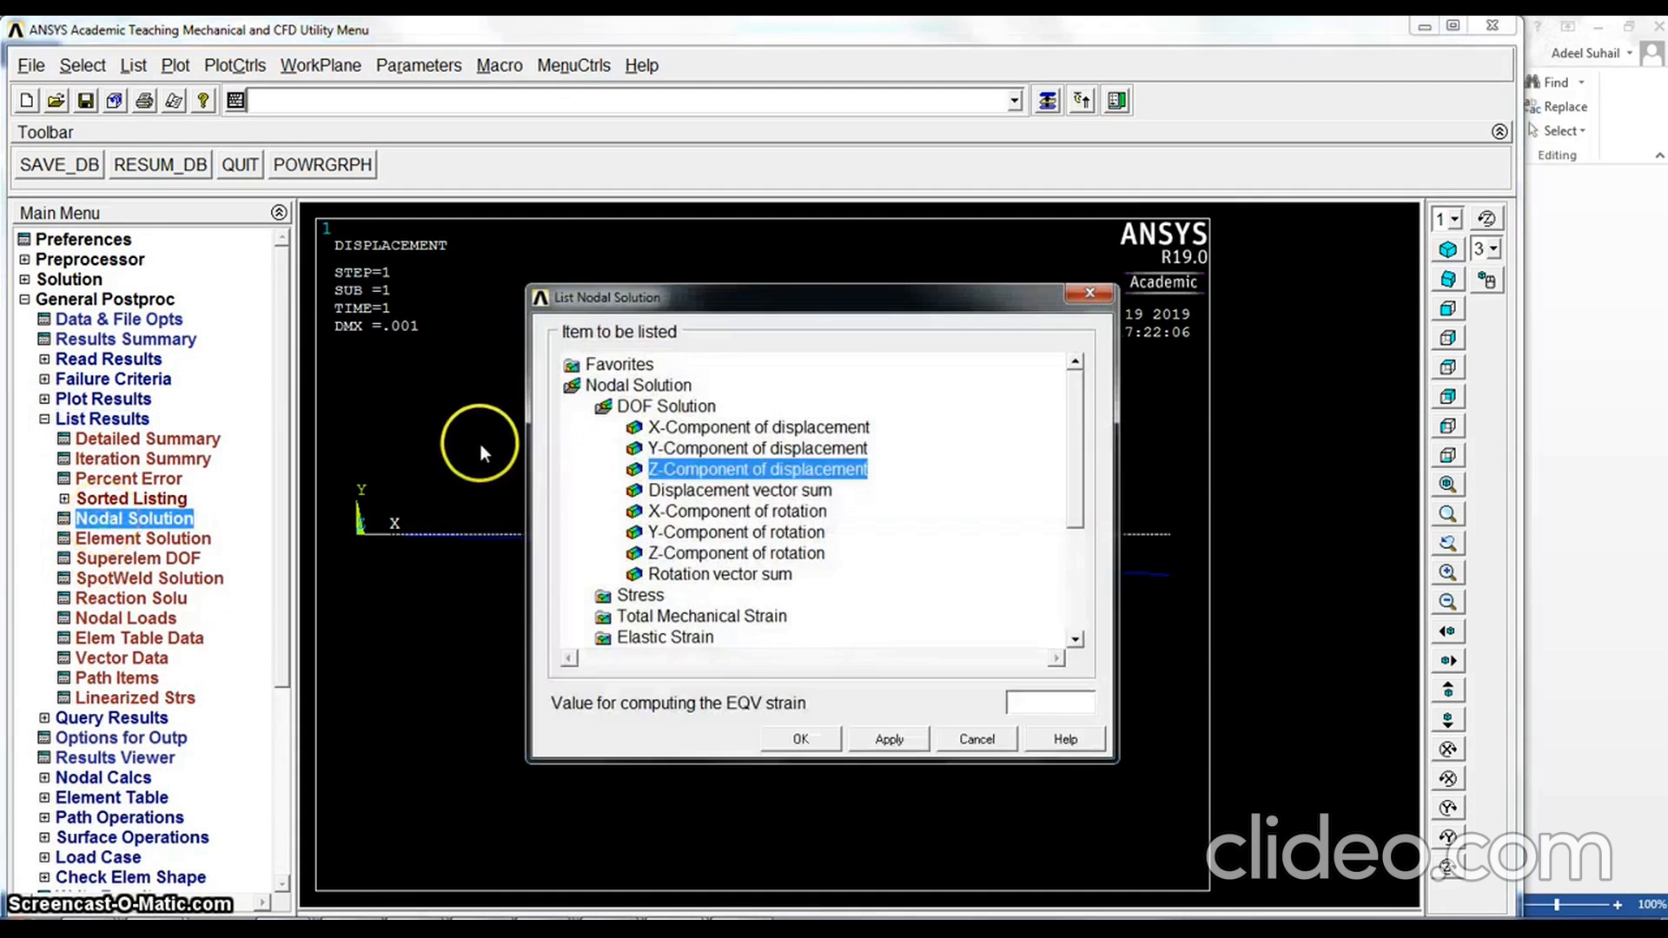
pyautogui.doubleClick(686, 407)
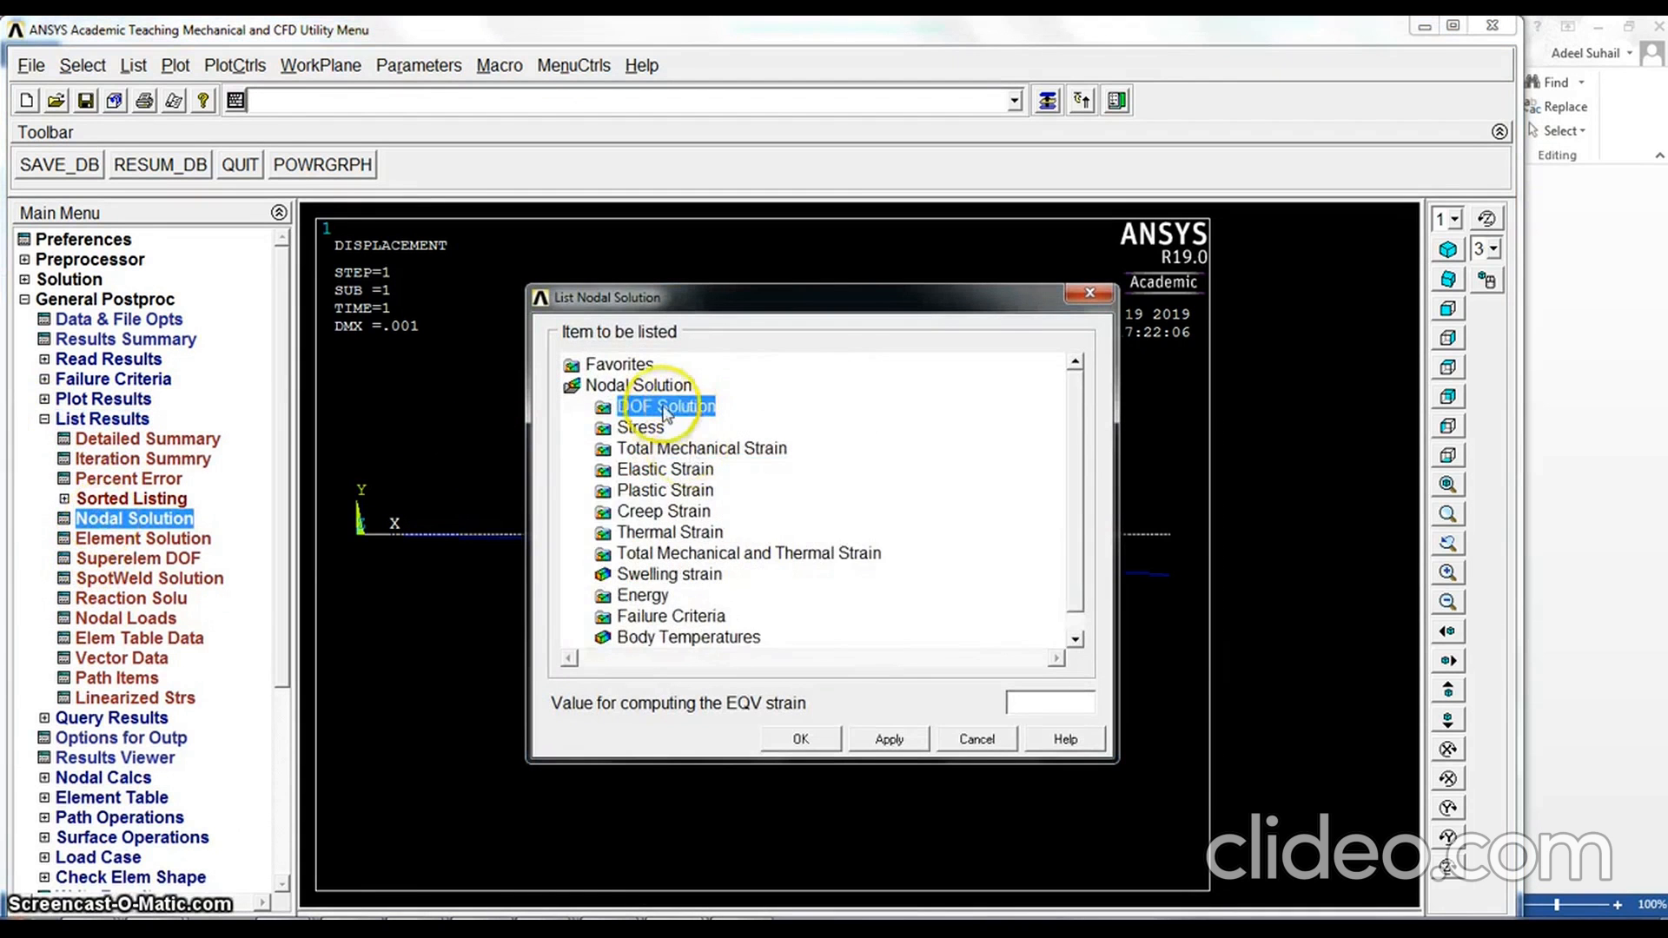
pyautogui.doubleClick(673, 406)
pyautogui.click(686, 448)
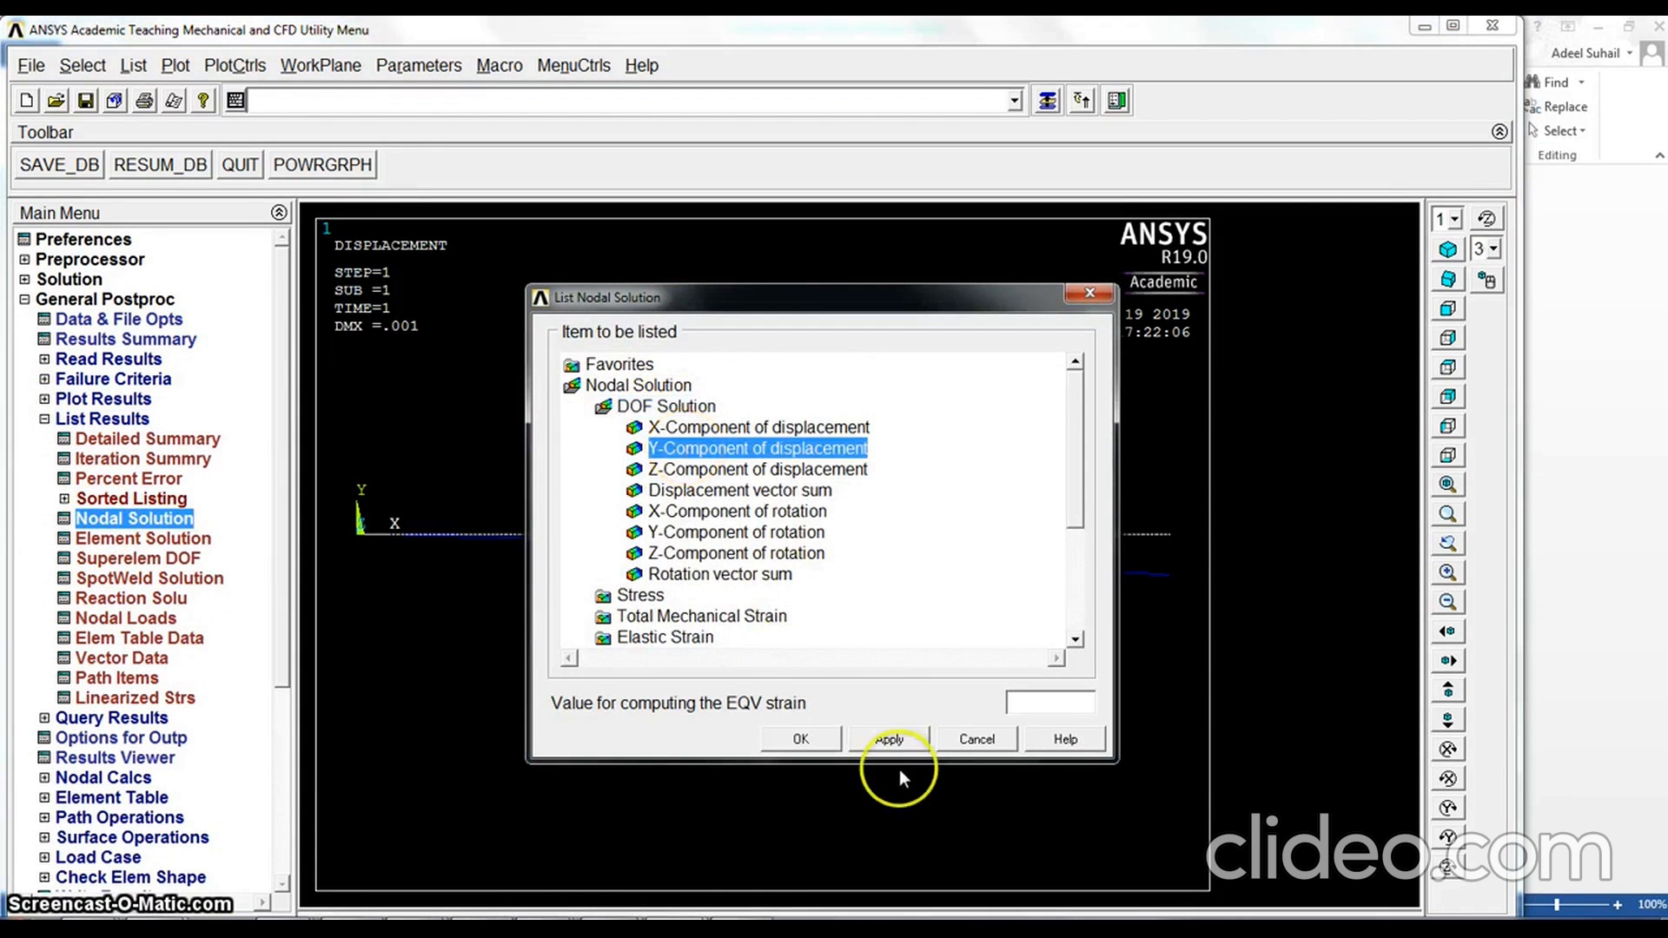
pyautogui.click(816, 740)
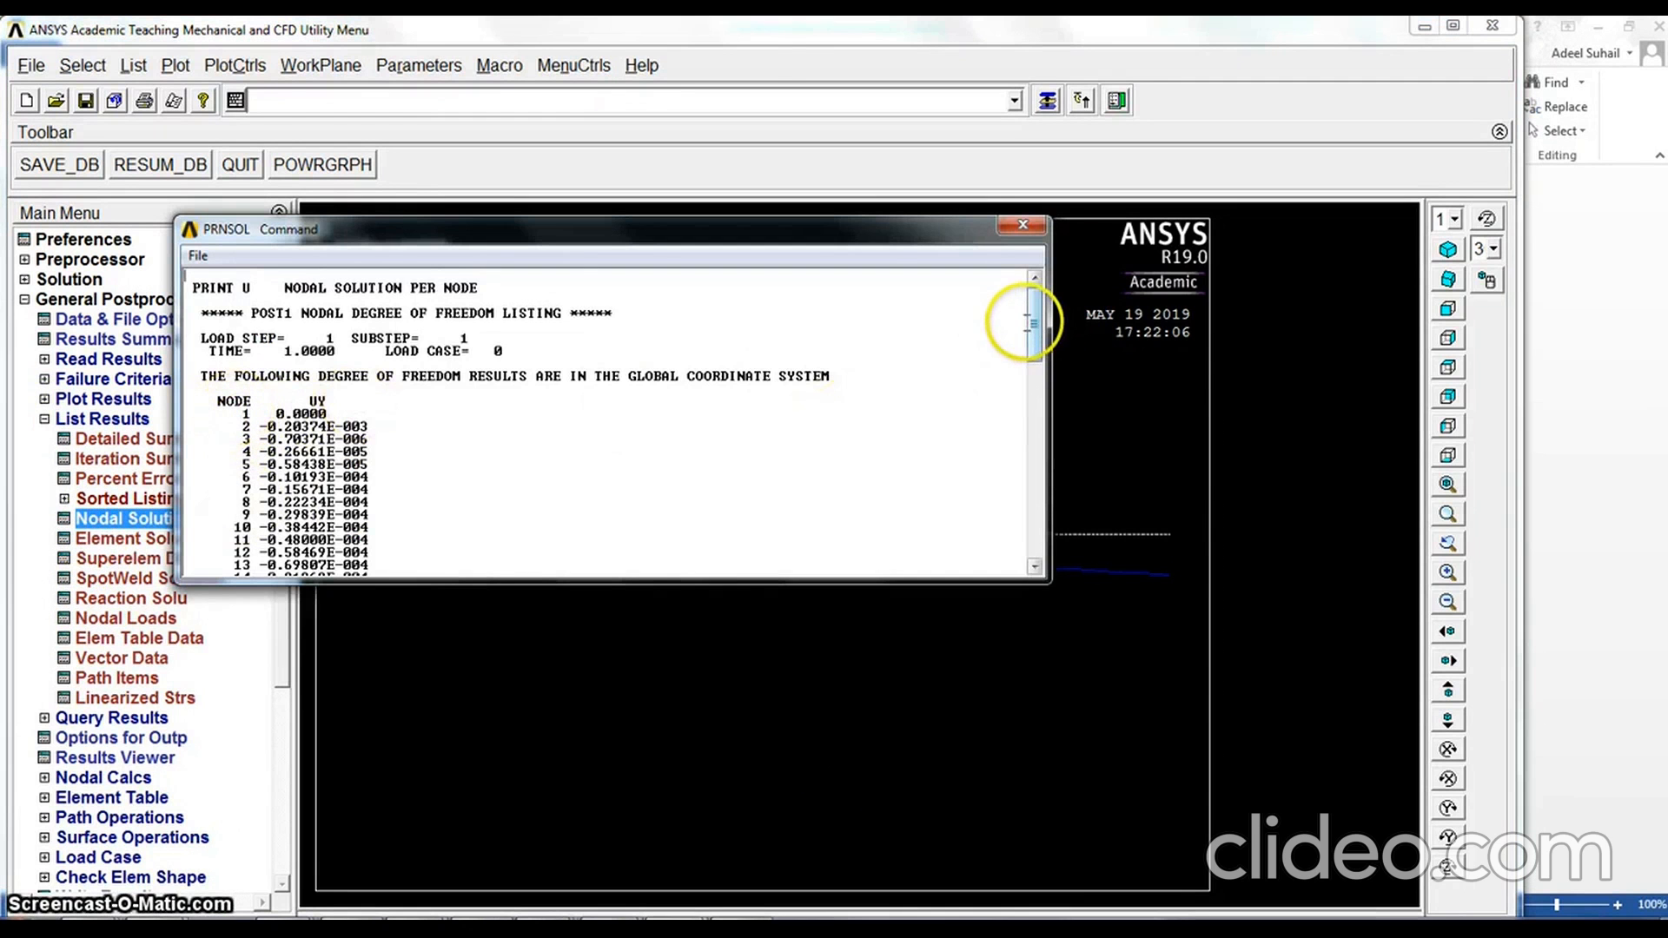
pyautogui.moveTo(1034, 339); pyautogui.dragTo(1036, 569)
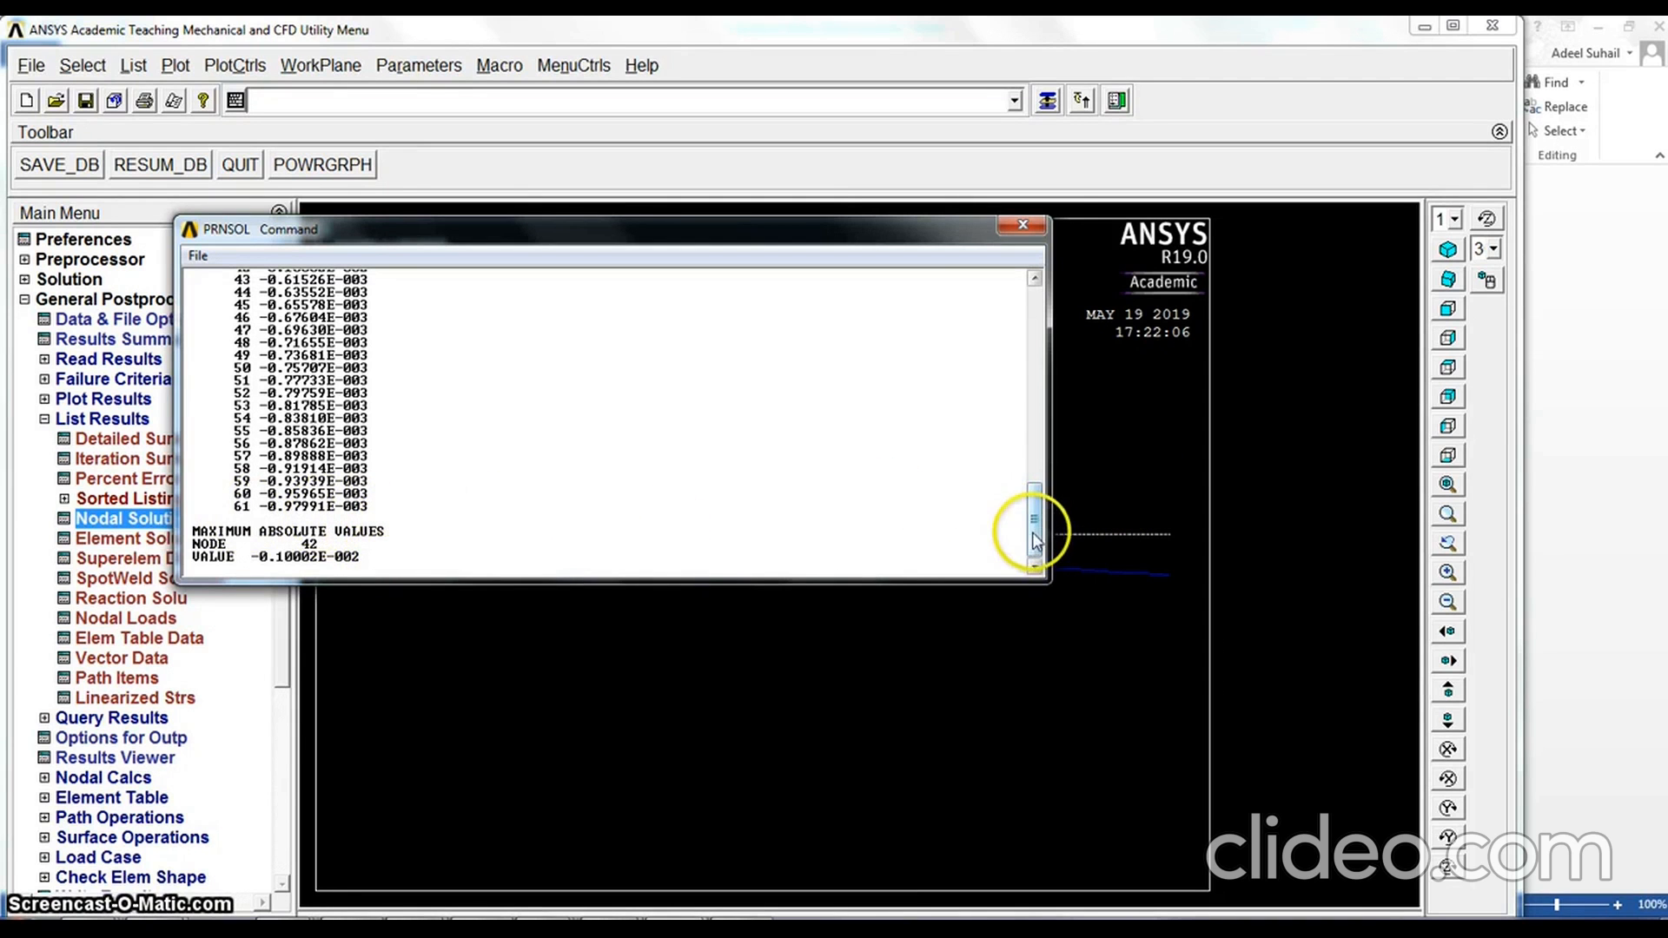
pyautogui.moveTo(1033, 522); pyautogui.dragTo(983, 304)
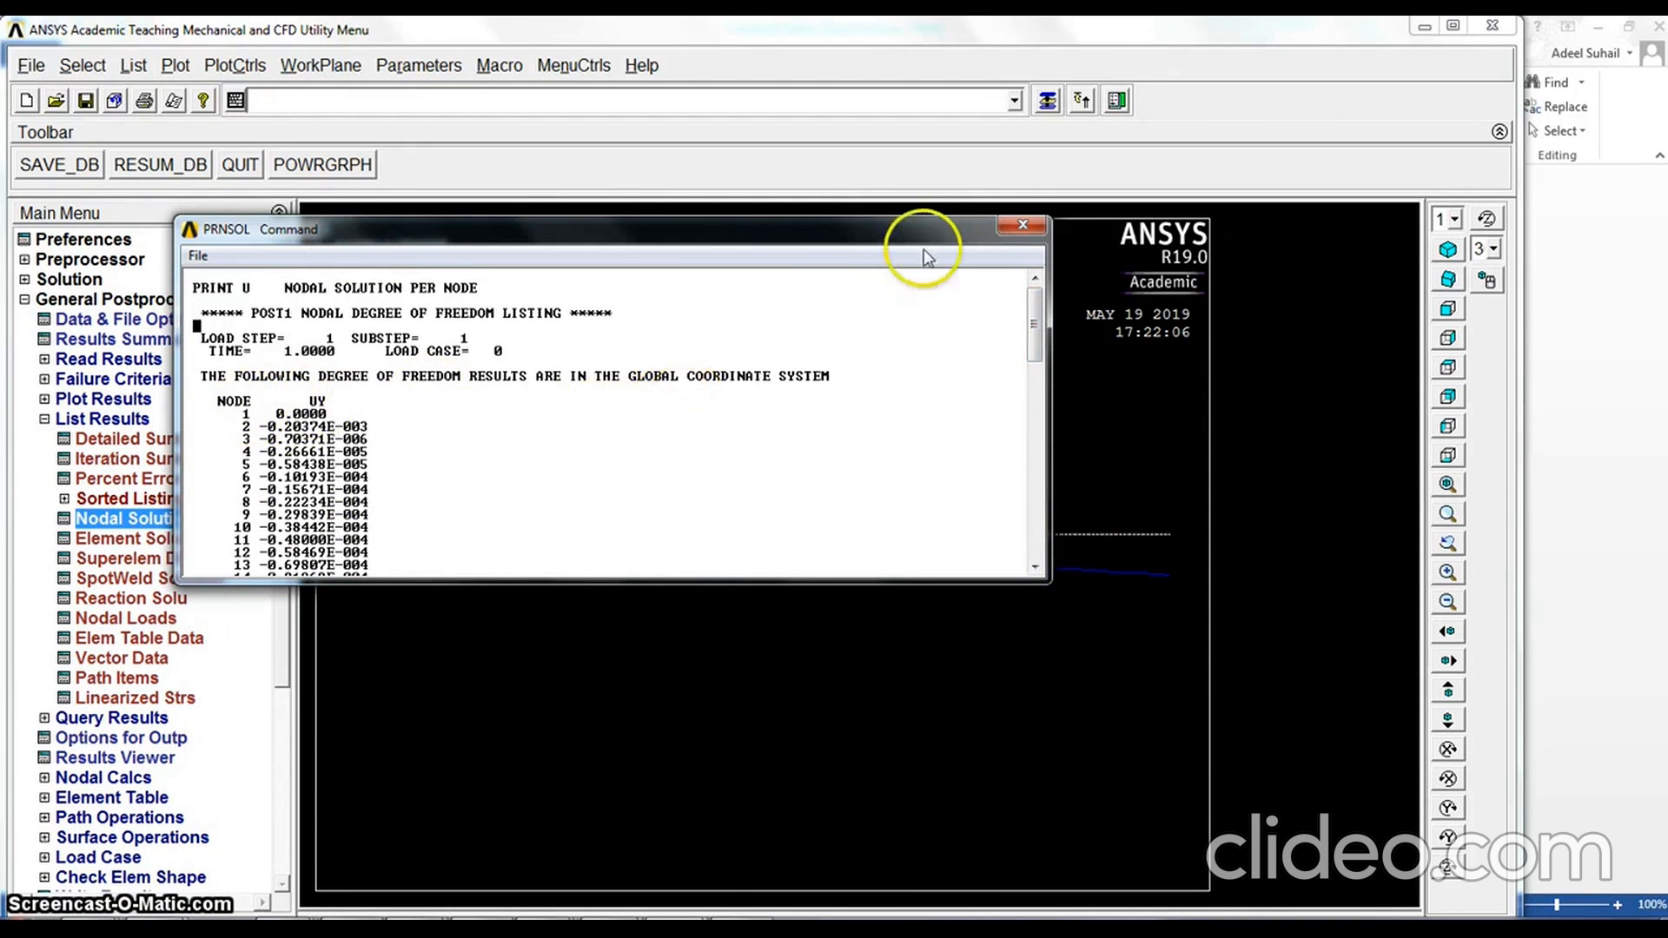
pyautogui.click(1021, 226)
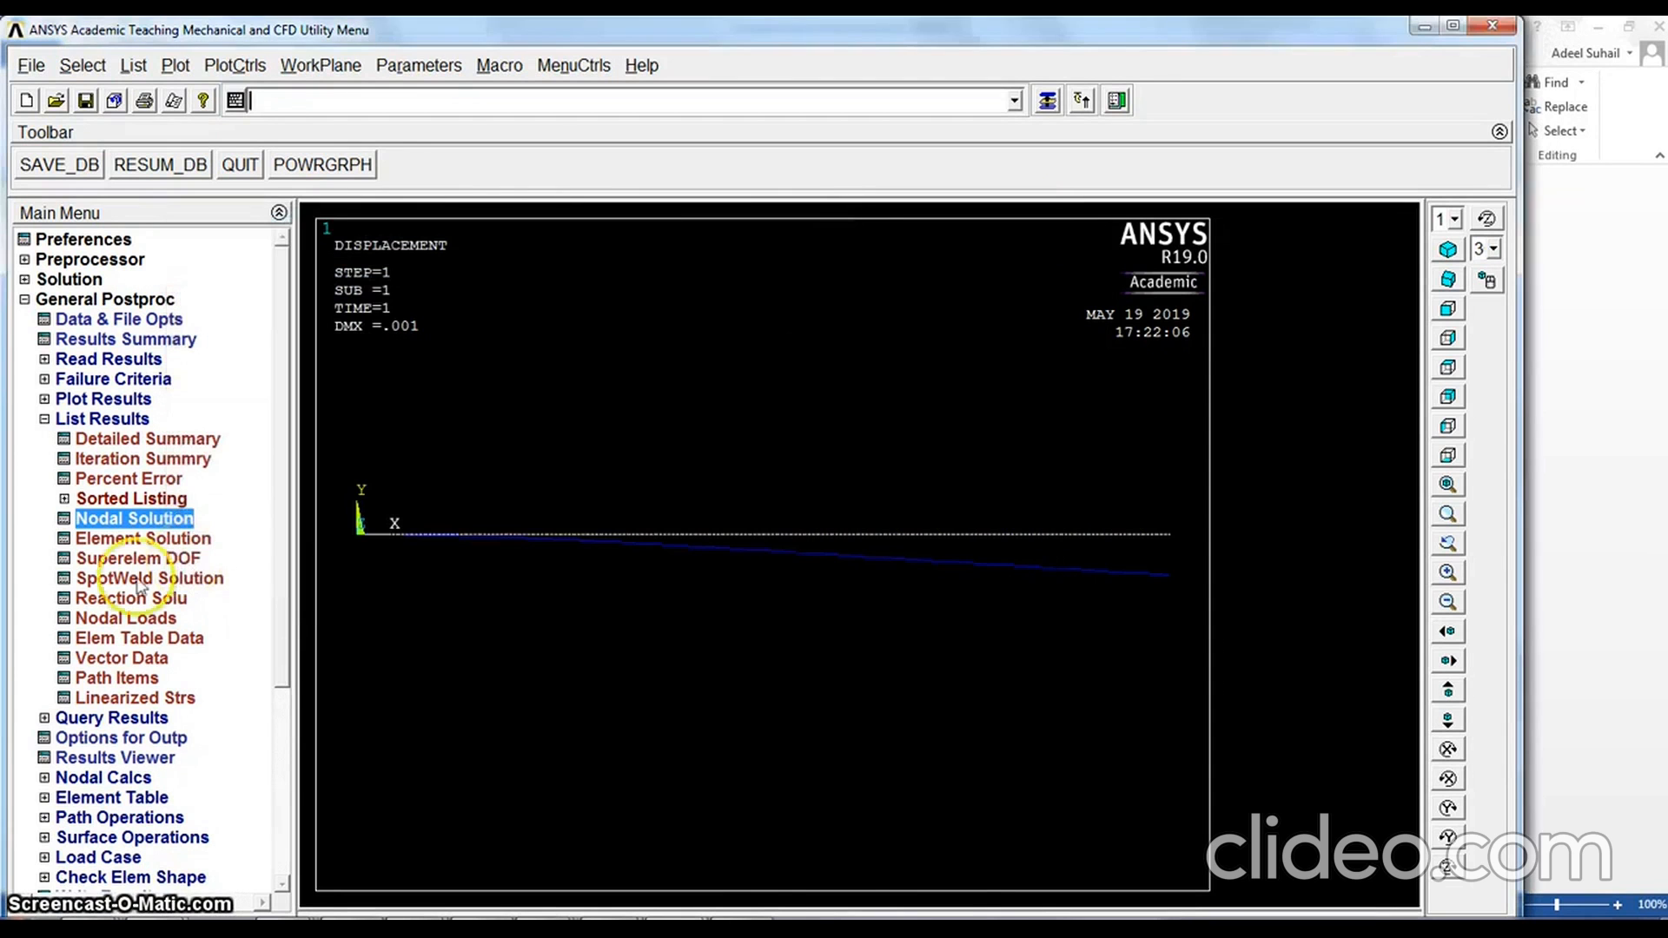
# List the reaction solution for all items, review the forces and moments, and close the listing and the general postprocessor
pyautogui.click(68, 599)
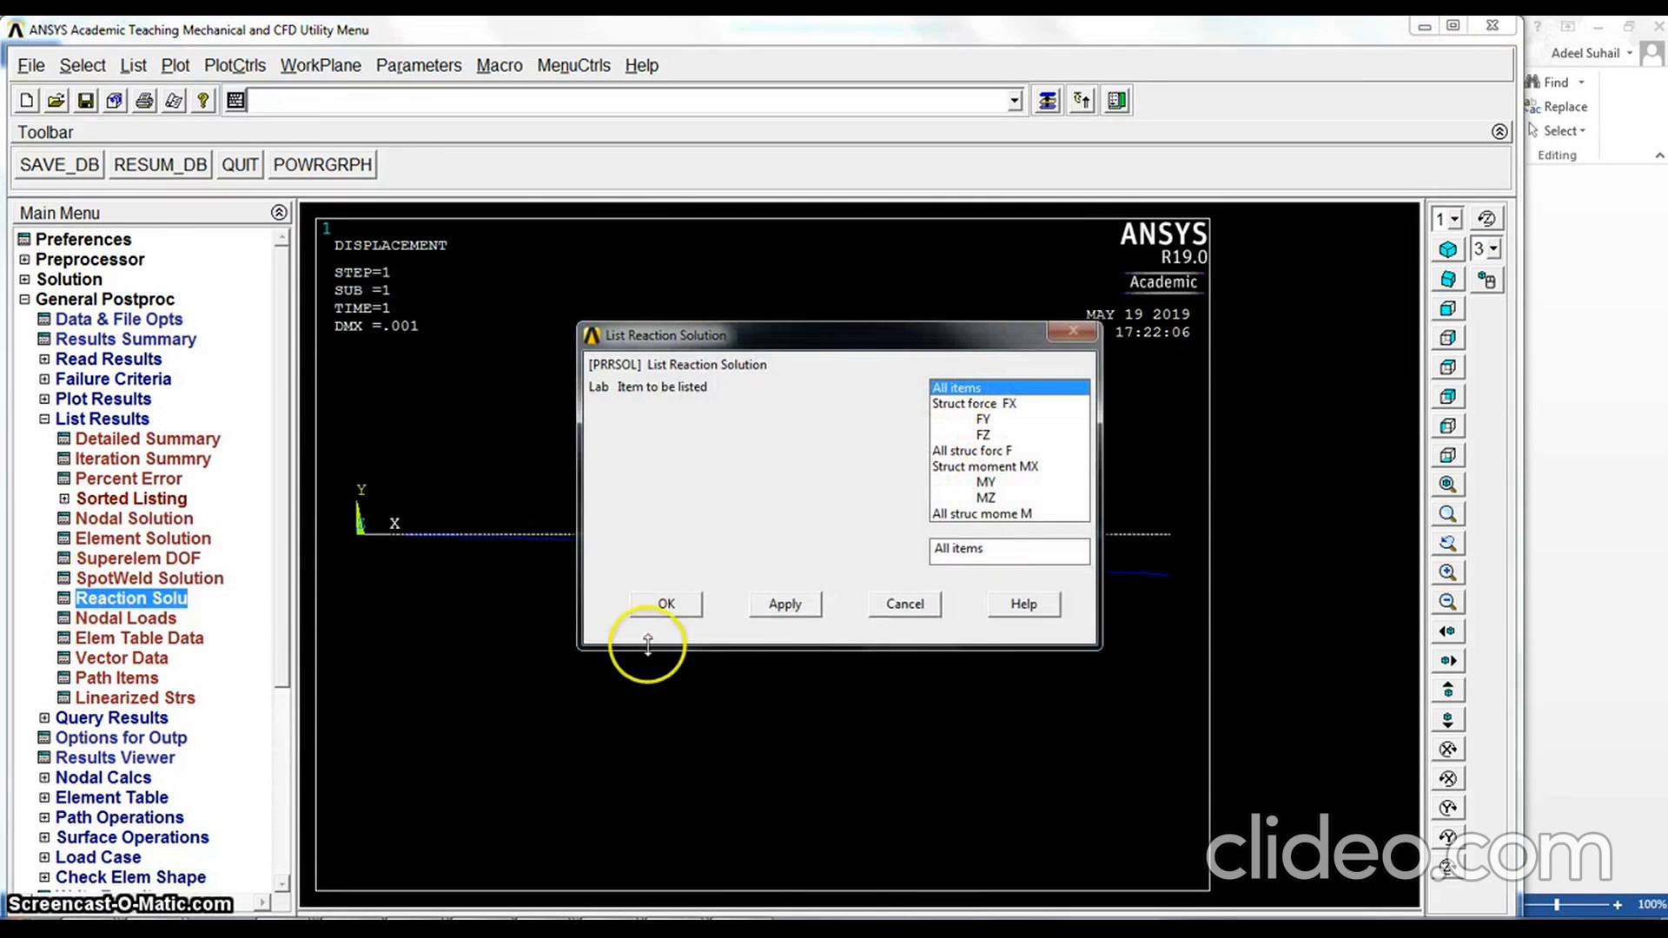
pyautogui.click(665, 603)
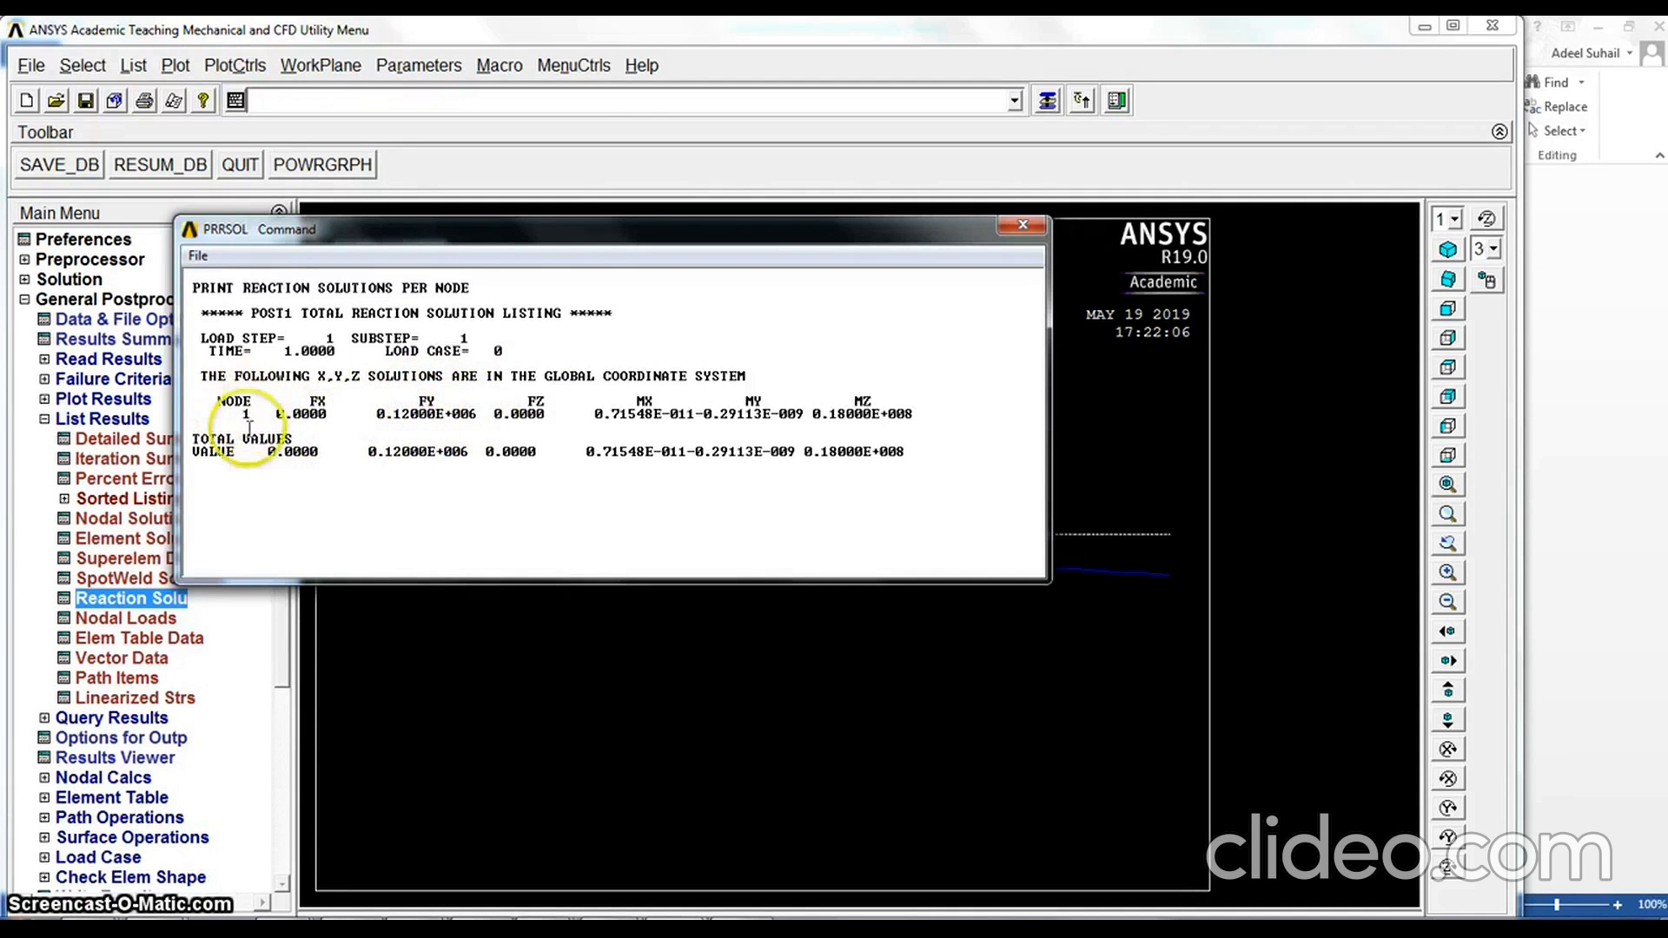
pyautogui.click(1022, 228)
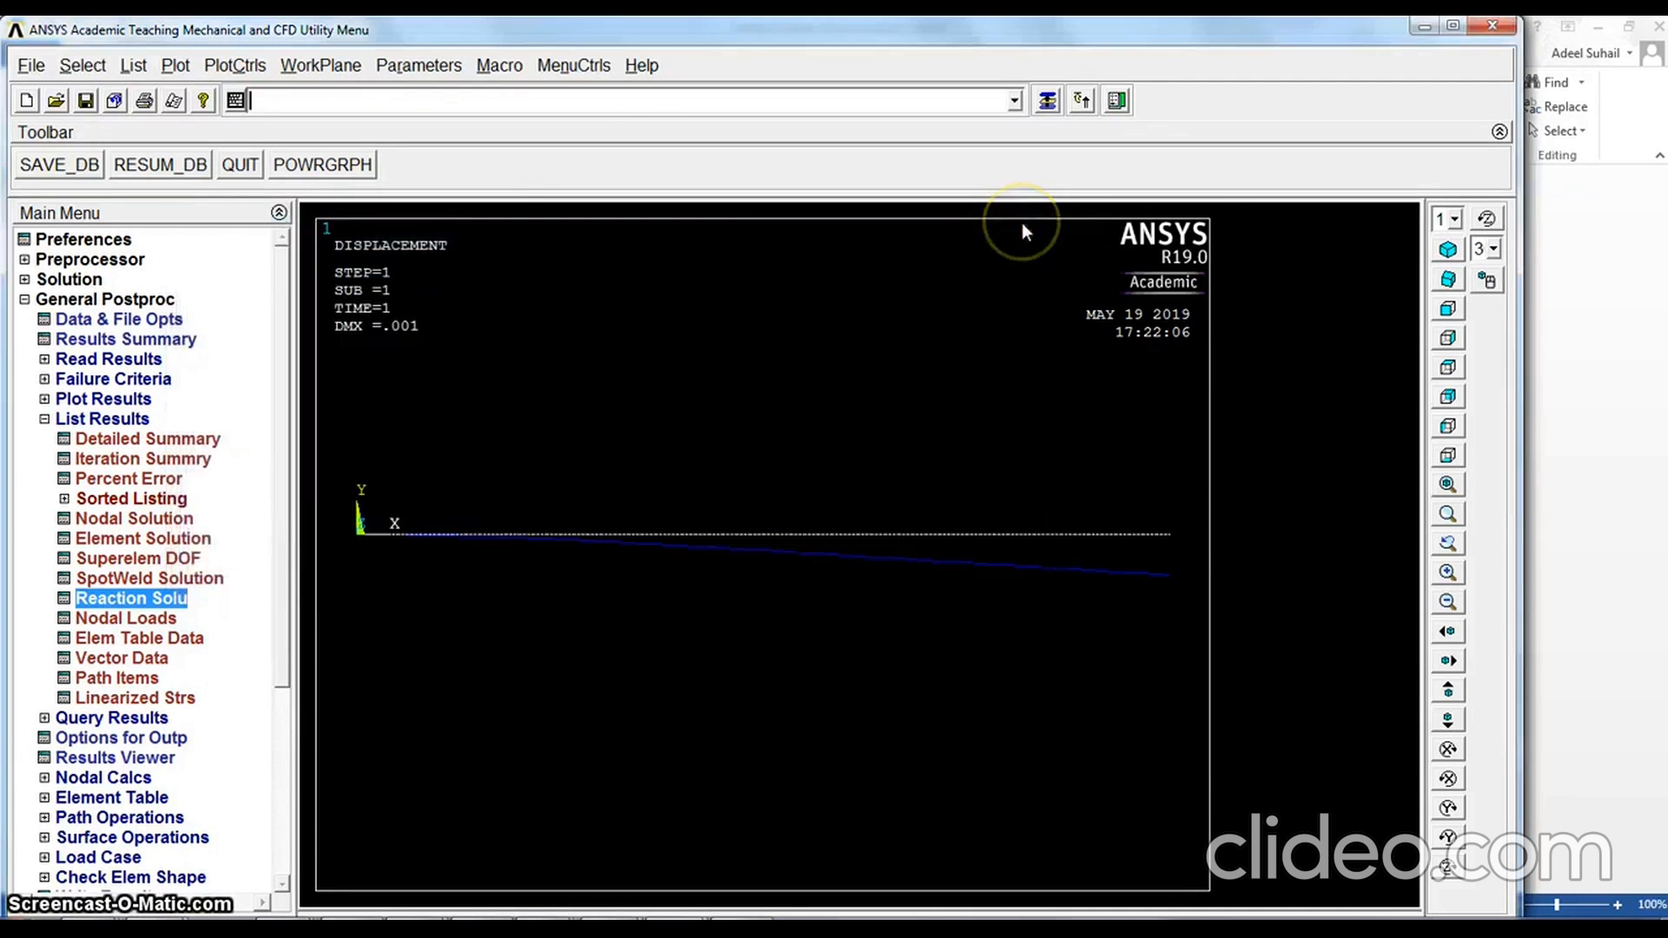
pyautogui.click(44, 419)
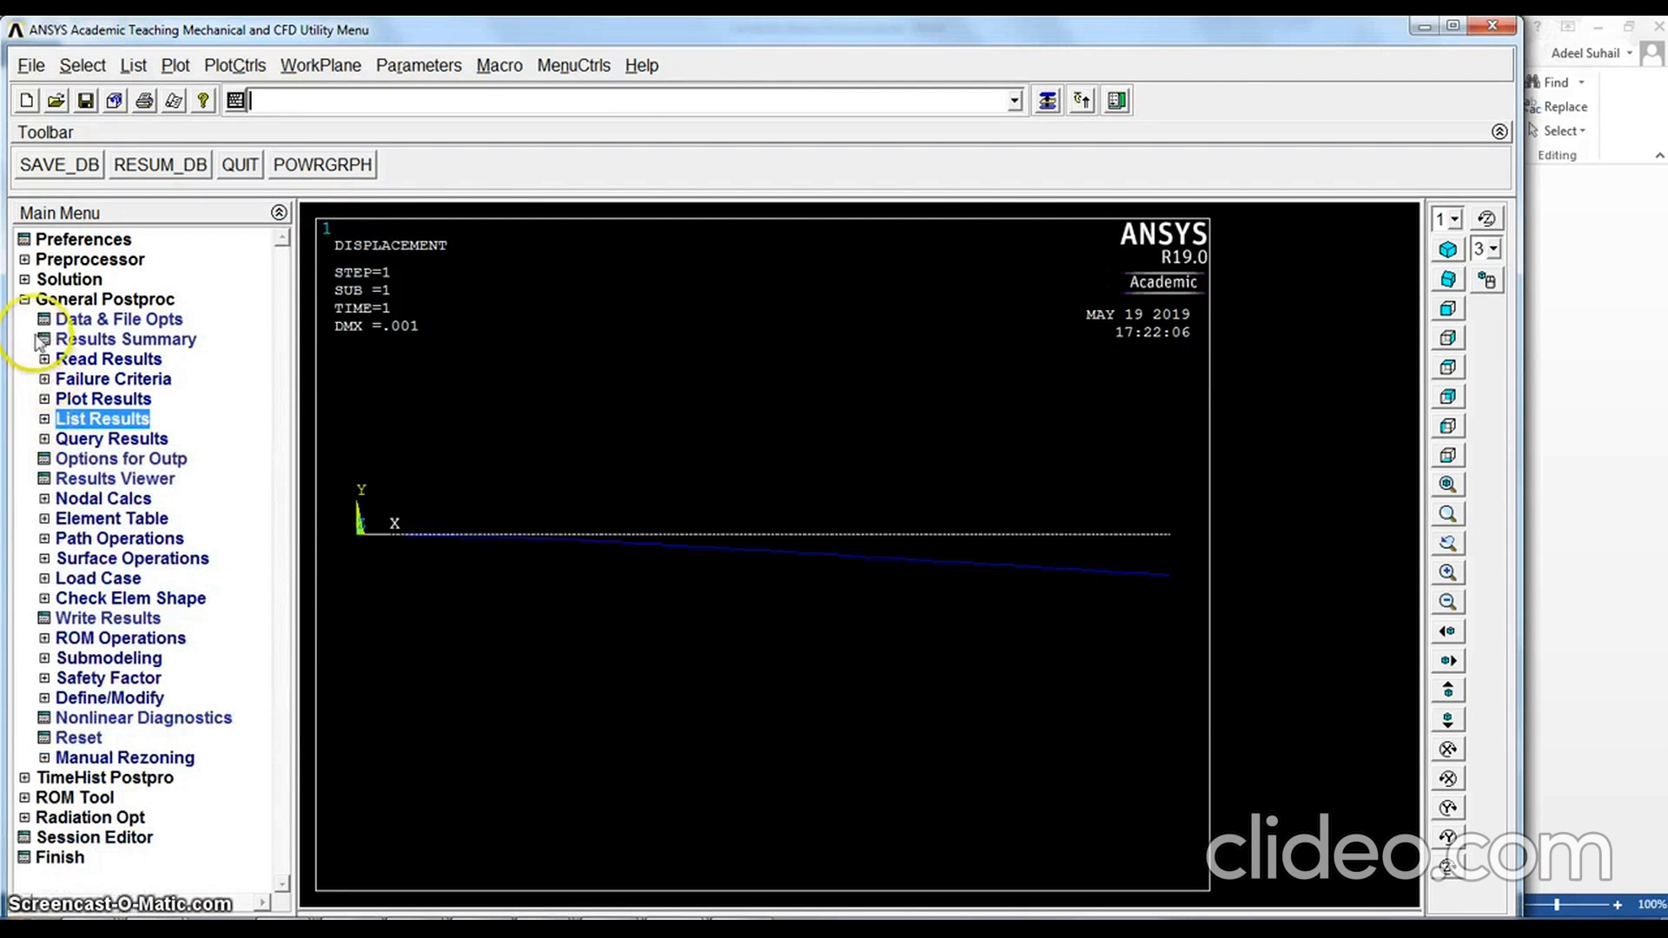
pyautogui.click(25, 300)
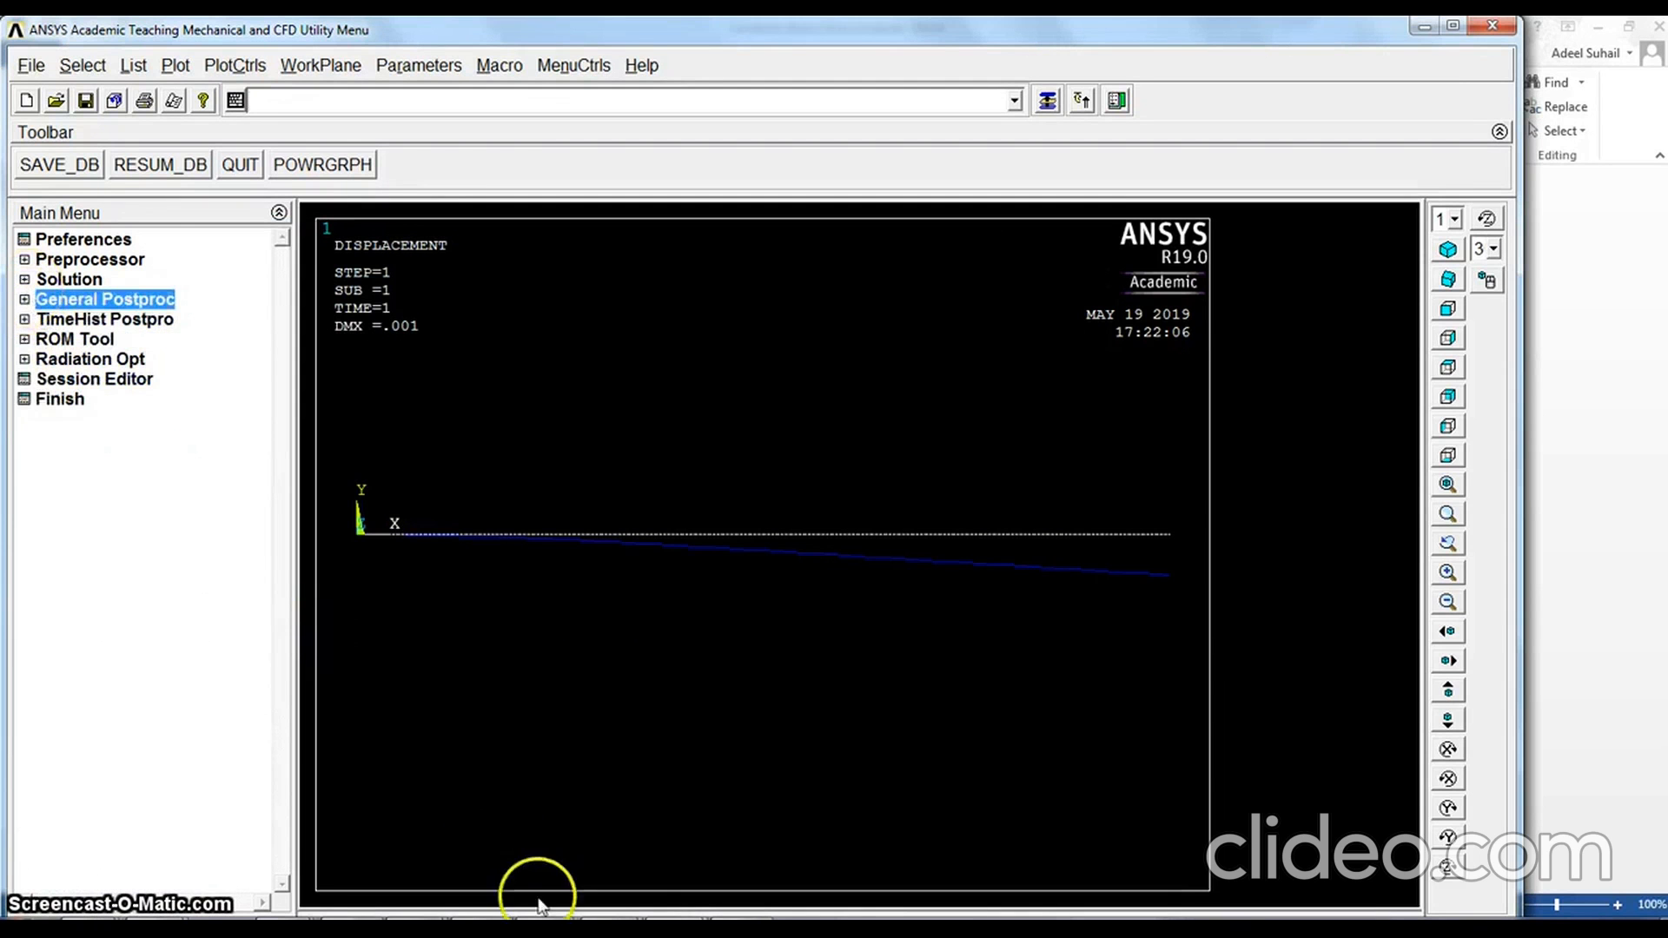
# Check the third load case in the Cantilever Beam Stress Analysis document in Word, and return to ANSYS
pyautogui.moveTo(678, 769)
pyautogui.click(540, 838)
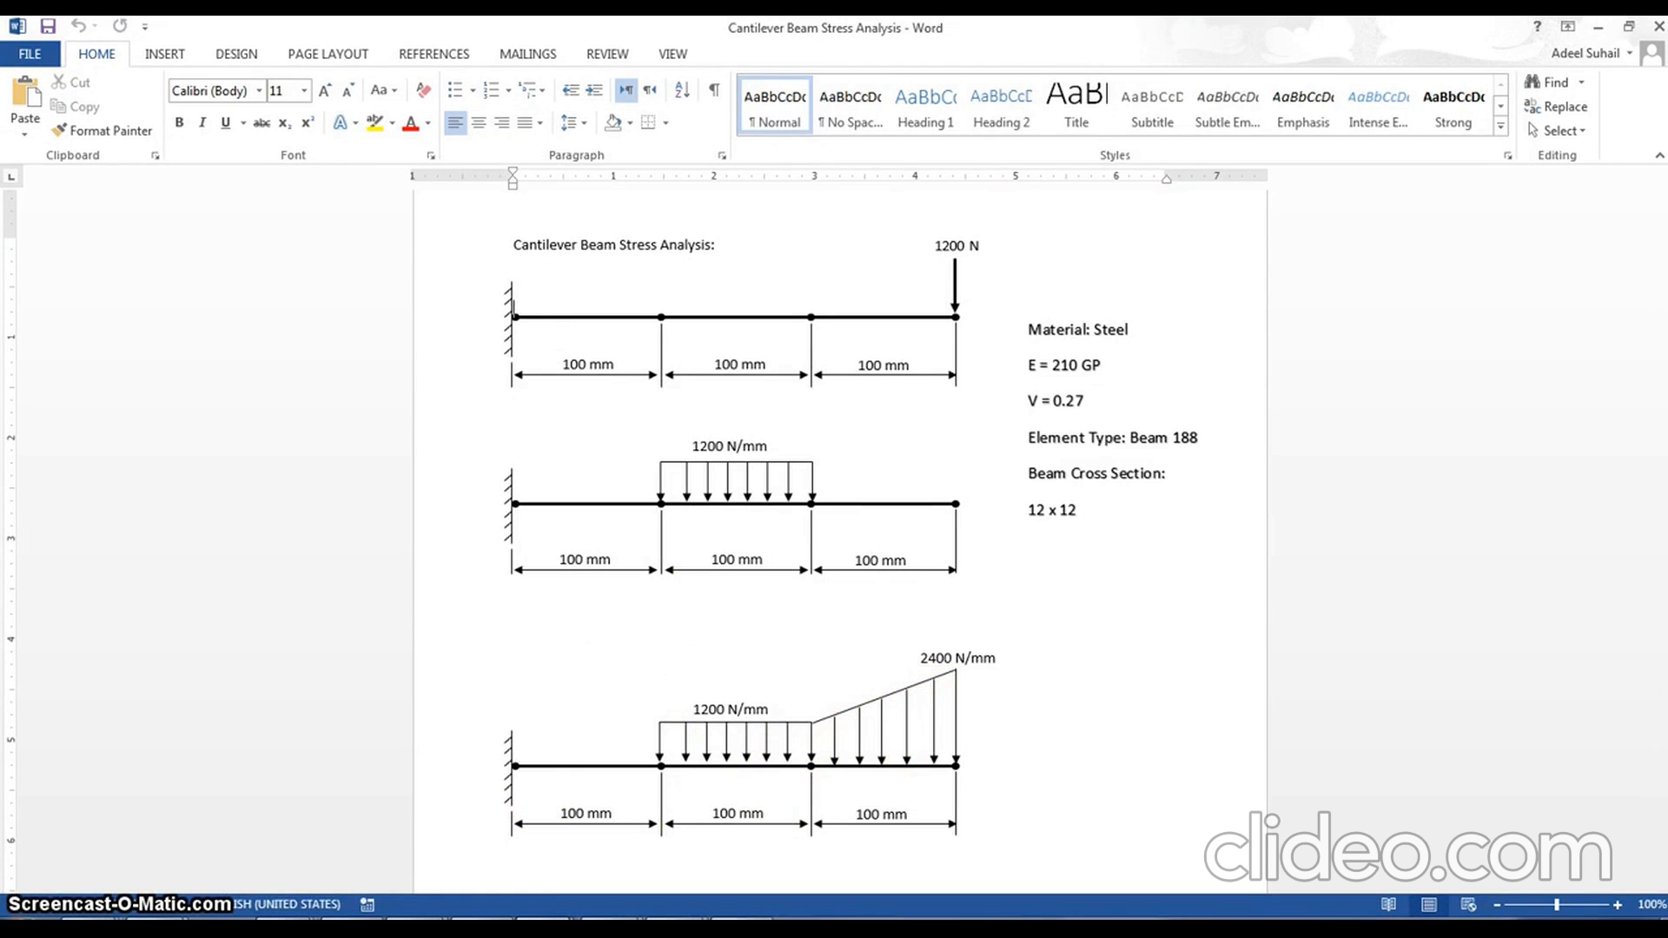
pyautogui.moveTo(546, 918)
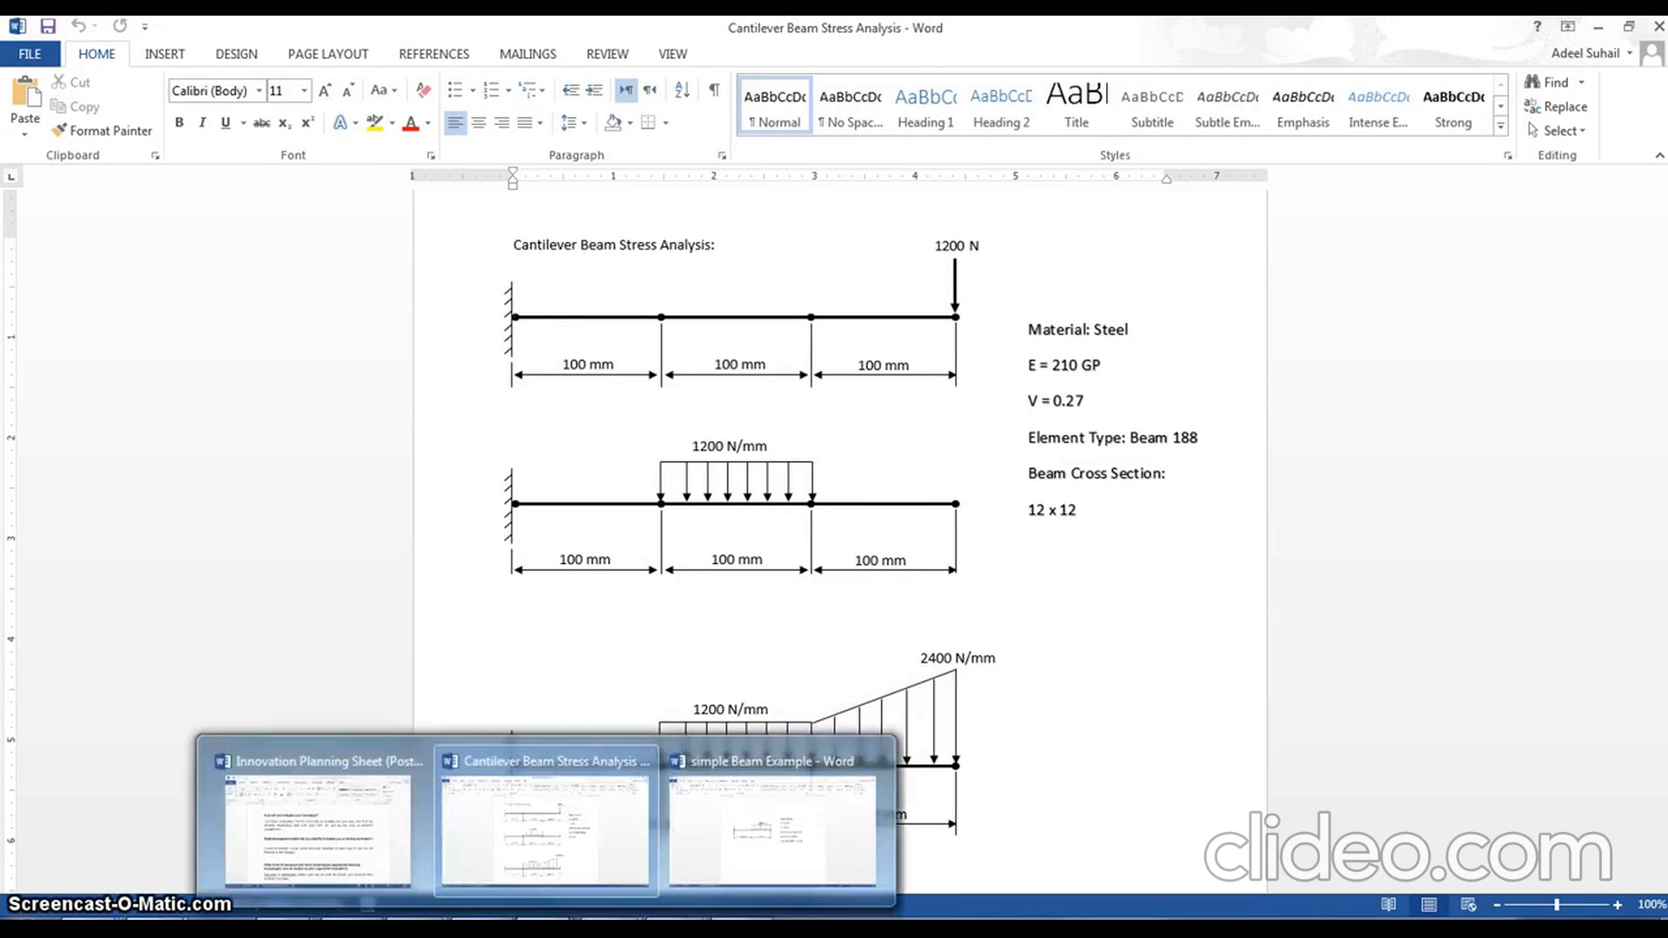
pyautogui.click(676, 918)
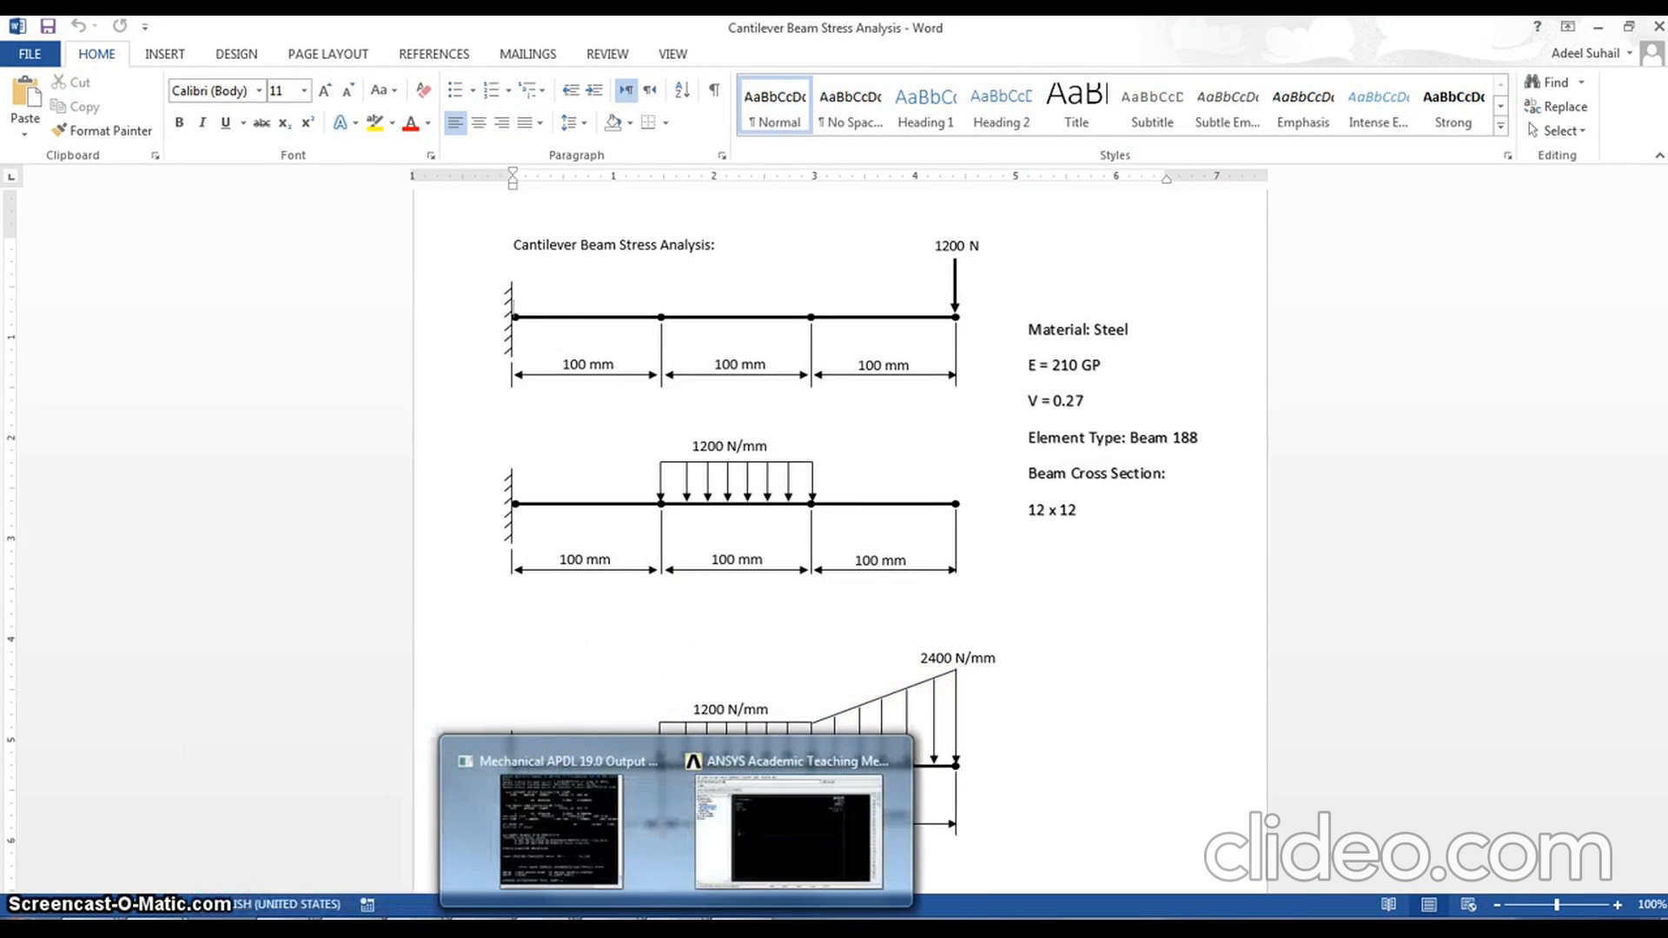
pyautogui.click(761, 880)
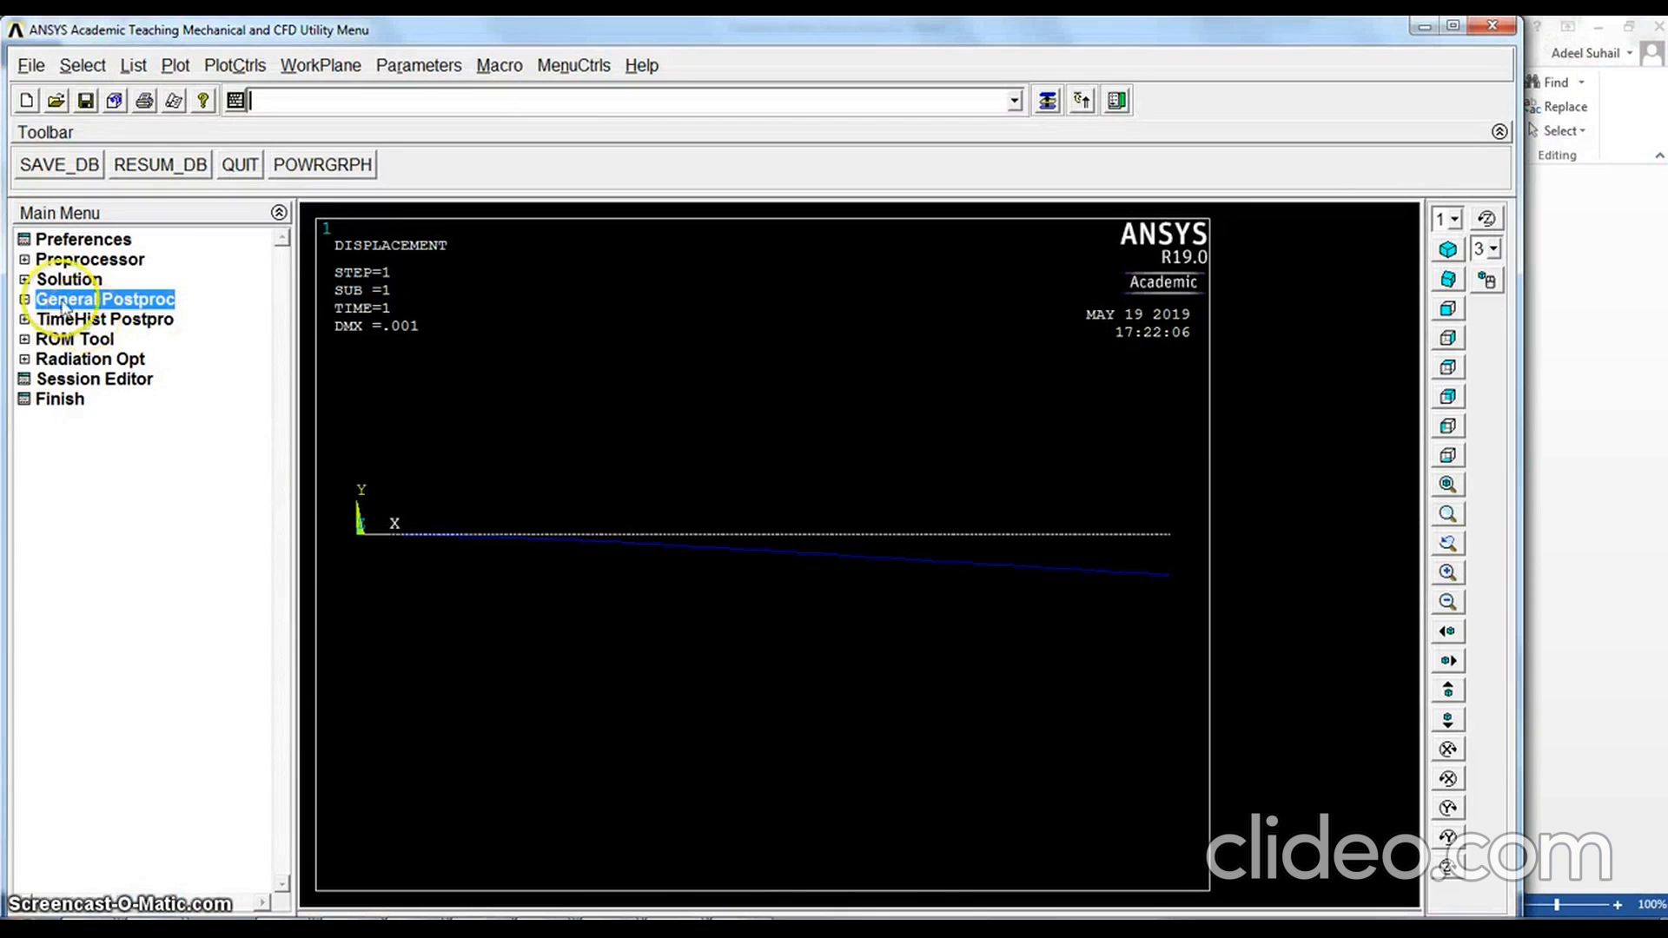
# Delete the structural pressure loads on all lines of the beam
pyautogui.click(26, 279)
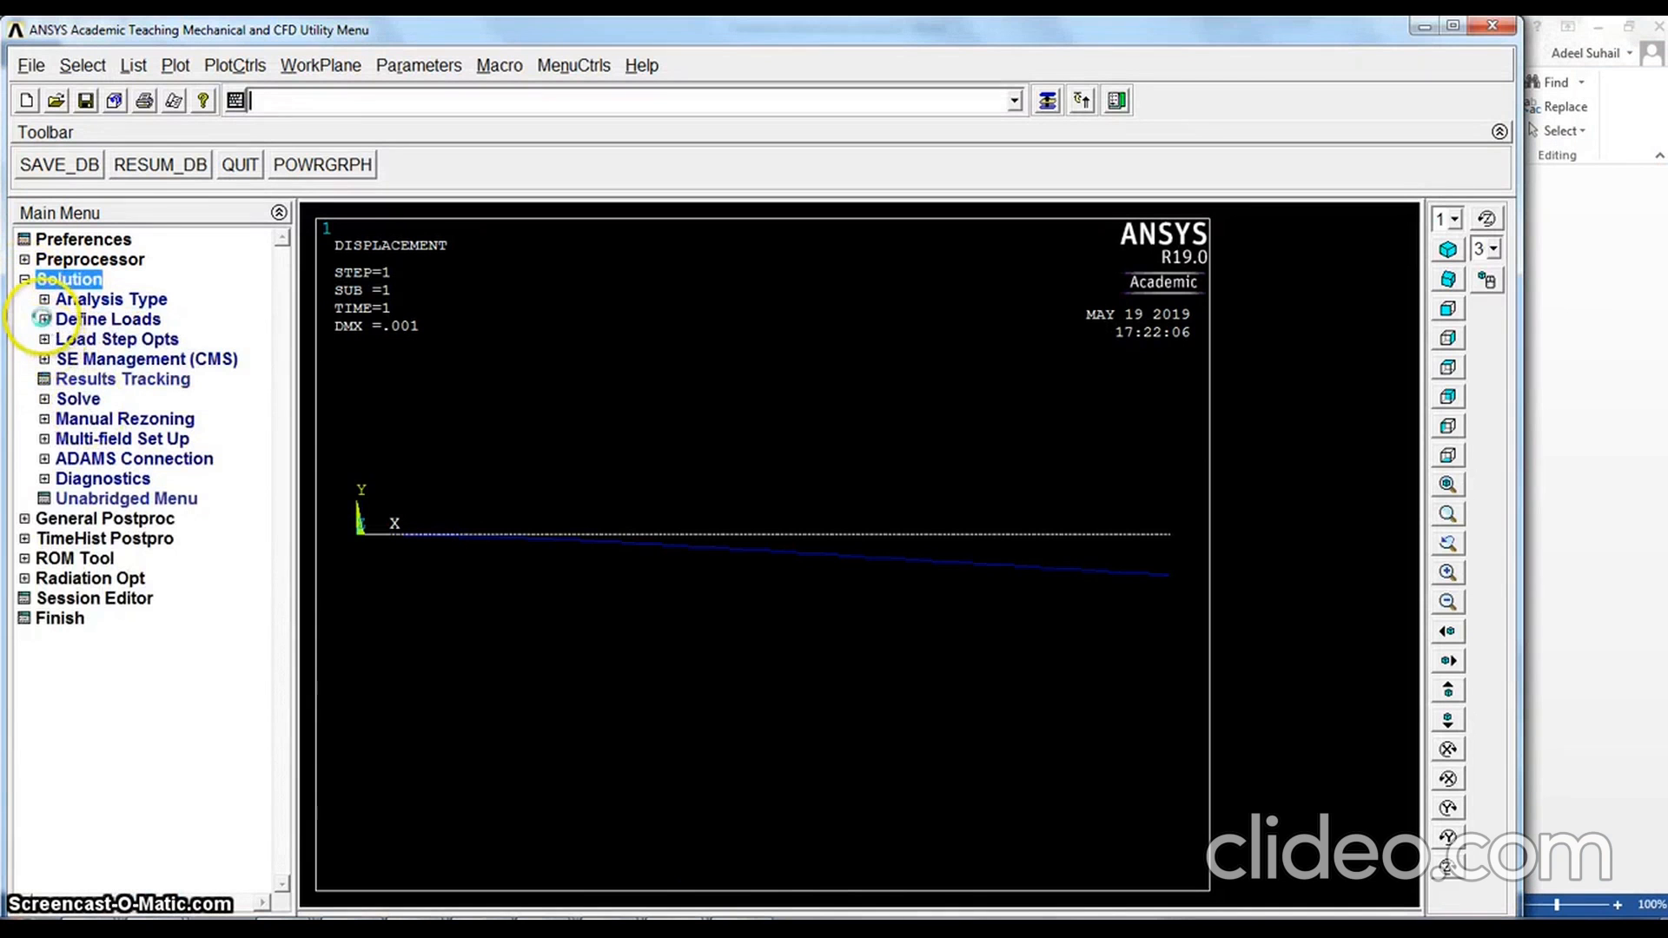
pyautogui.click(42, 318)
pyautogui.click(66, 382)
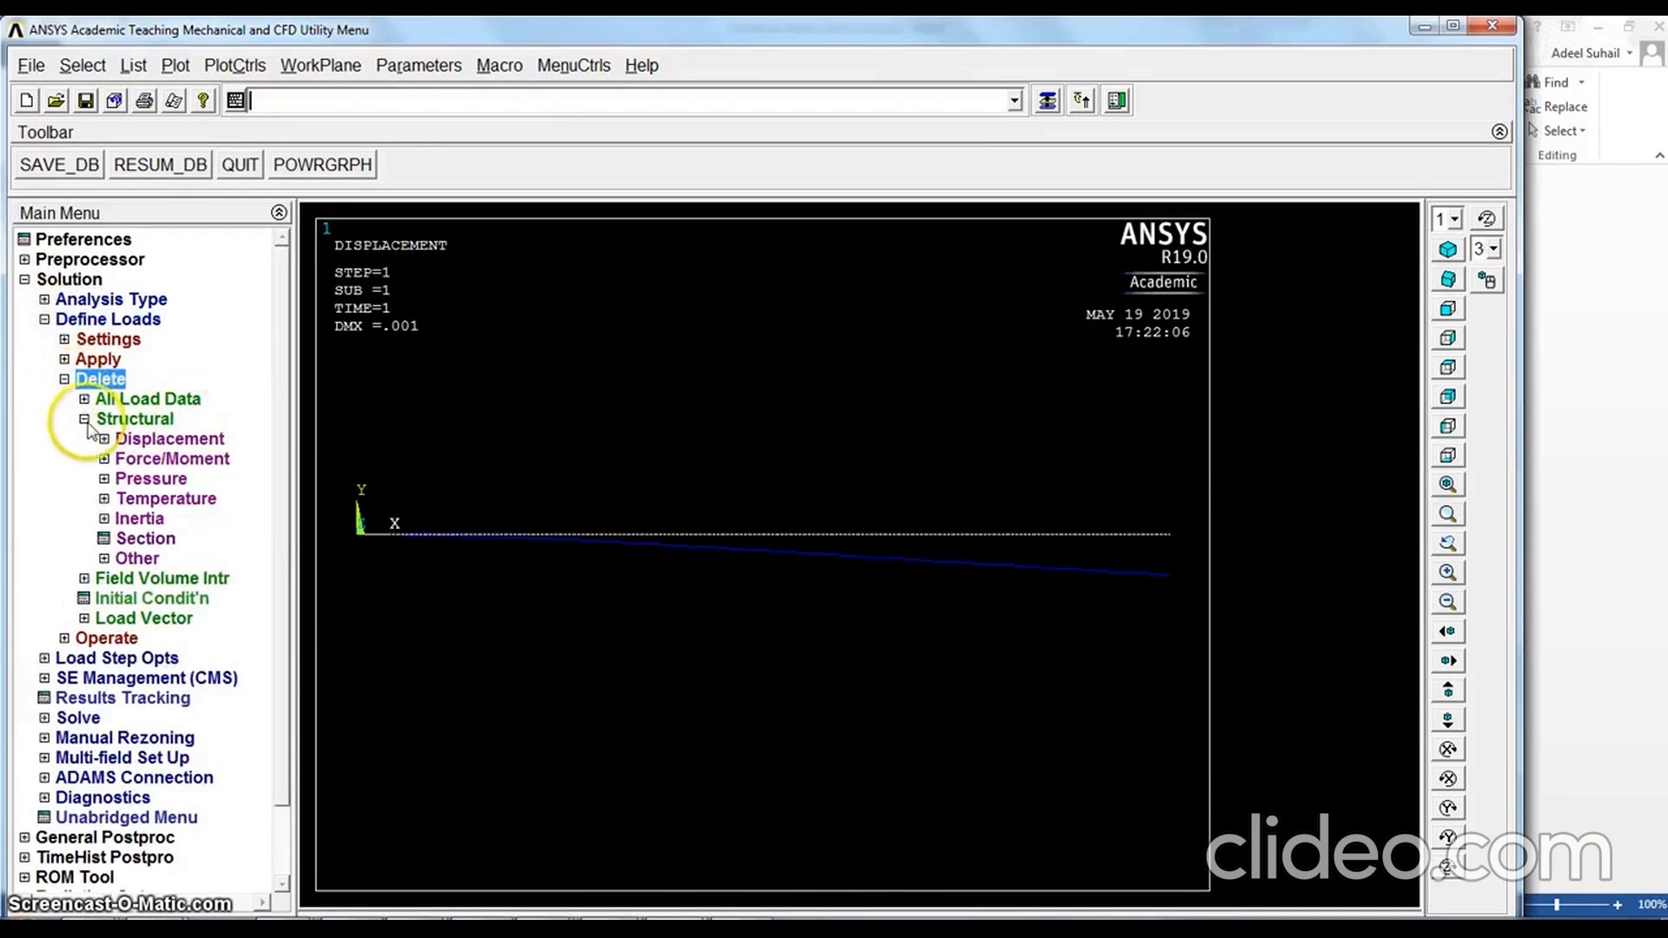
pyautogui.click(131, 479)
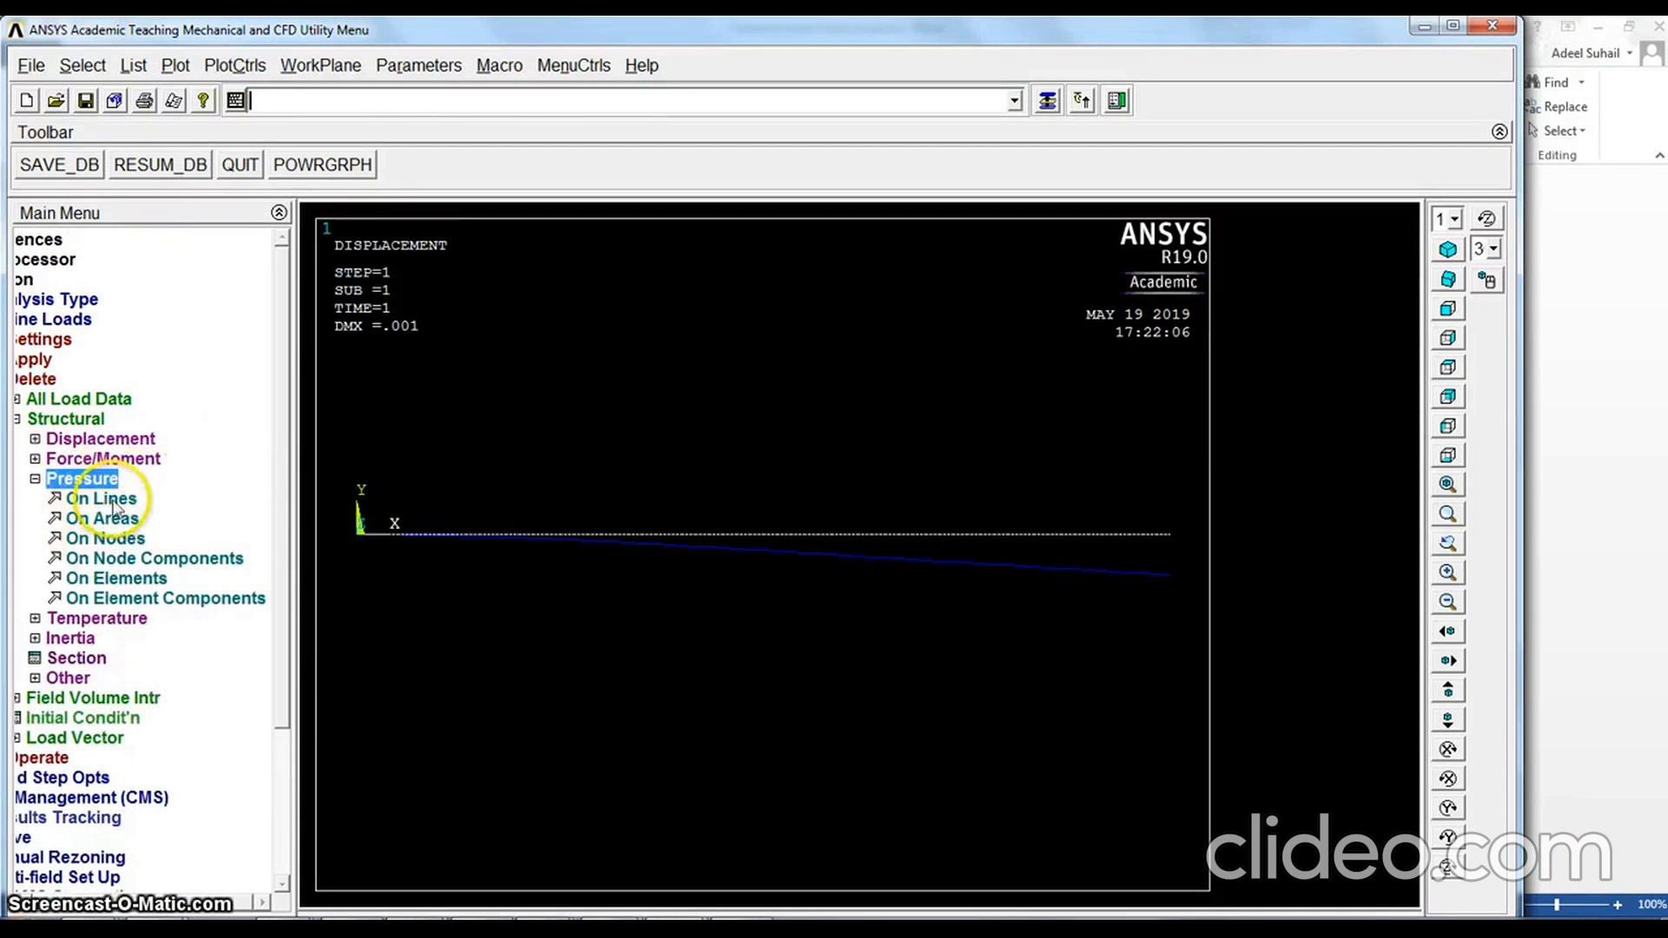
pyautogui.click(101, 499)
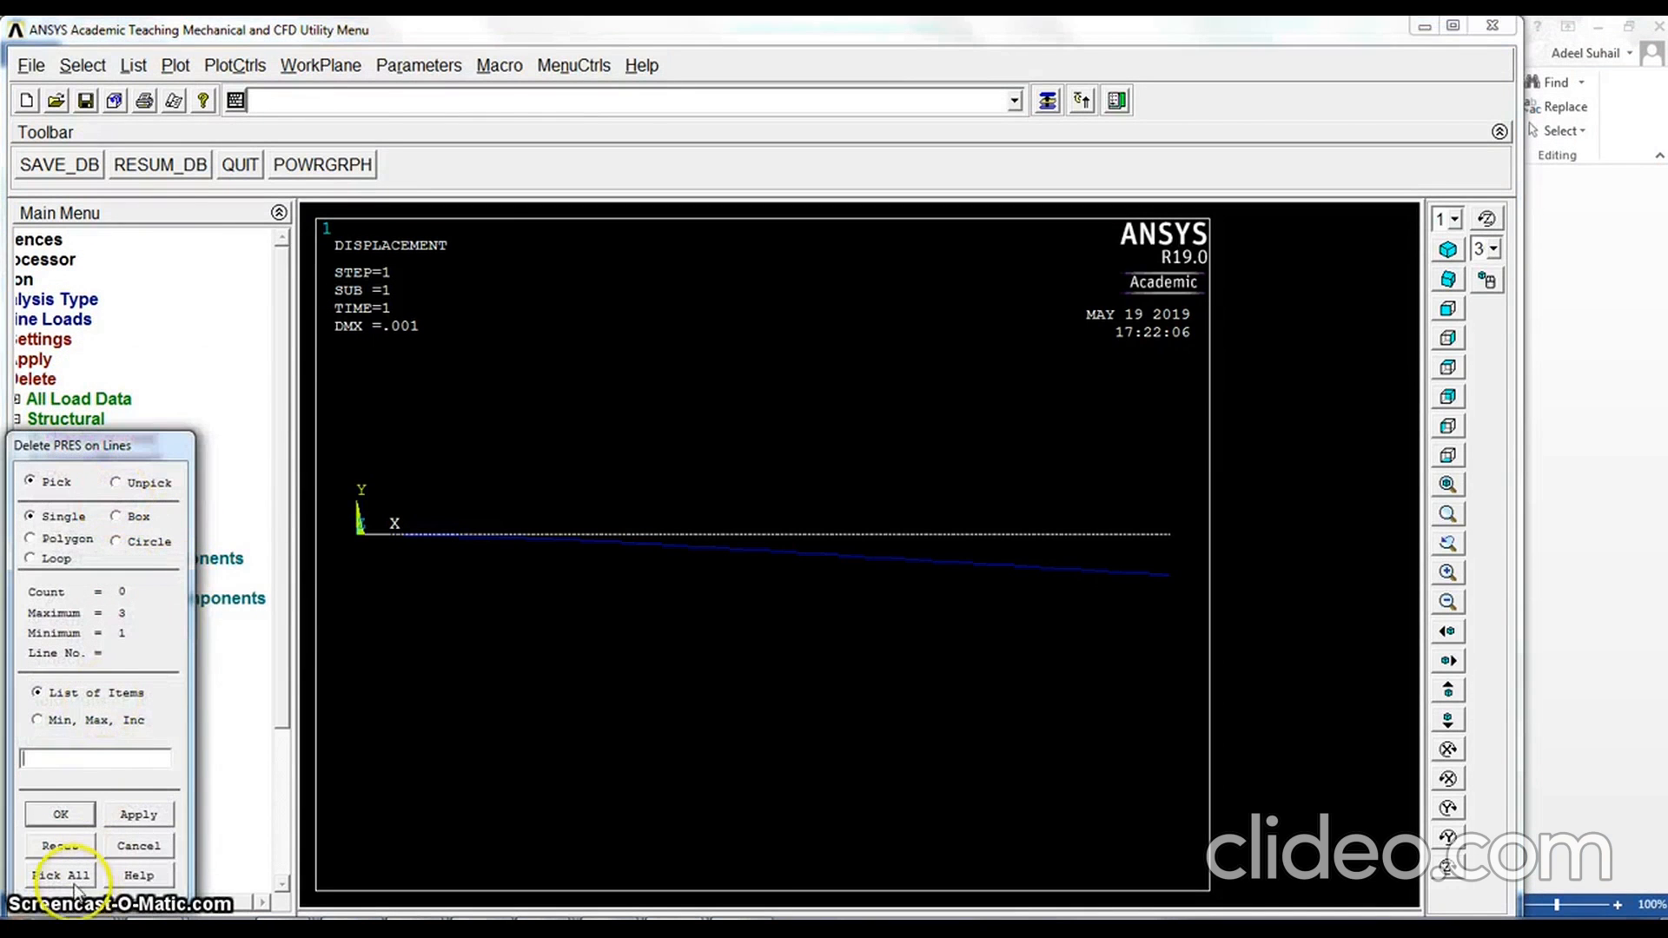
pyautogui.click(75, 879)
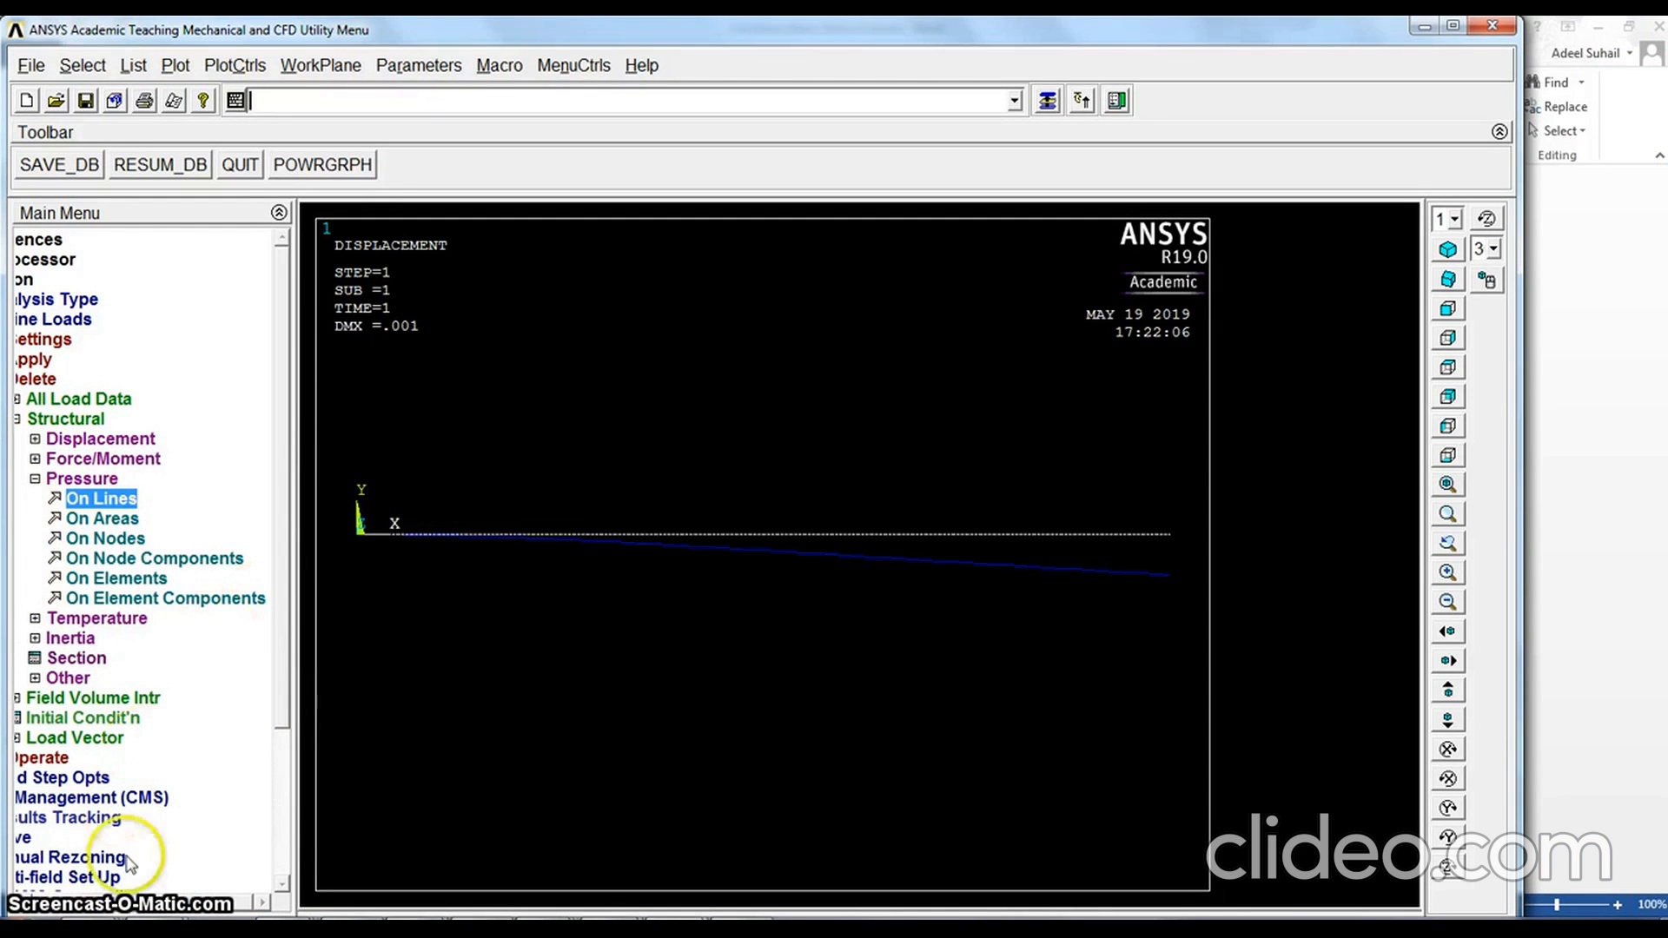
pyautogui.click(141, 906)
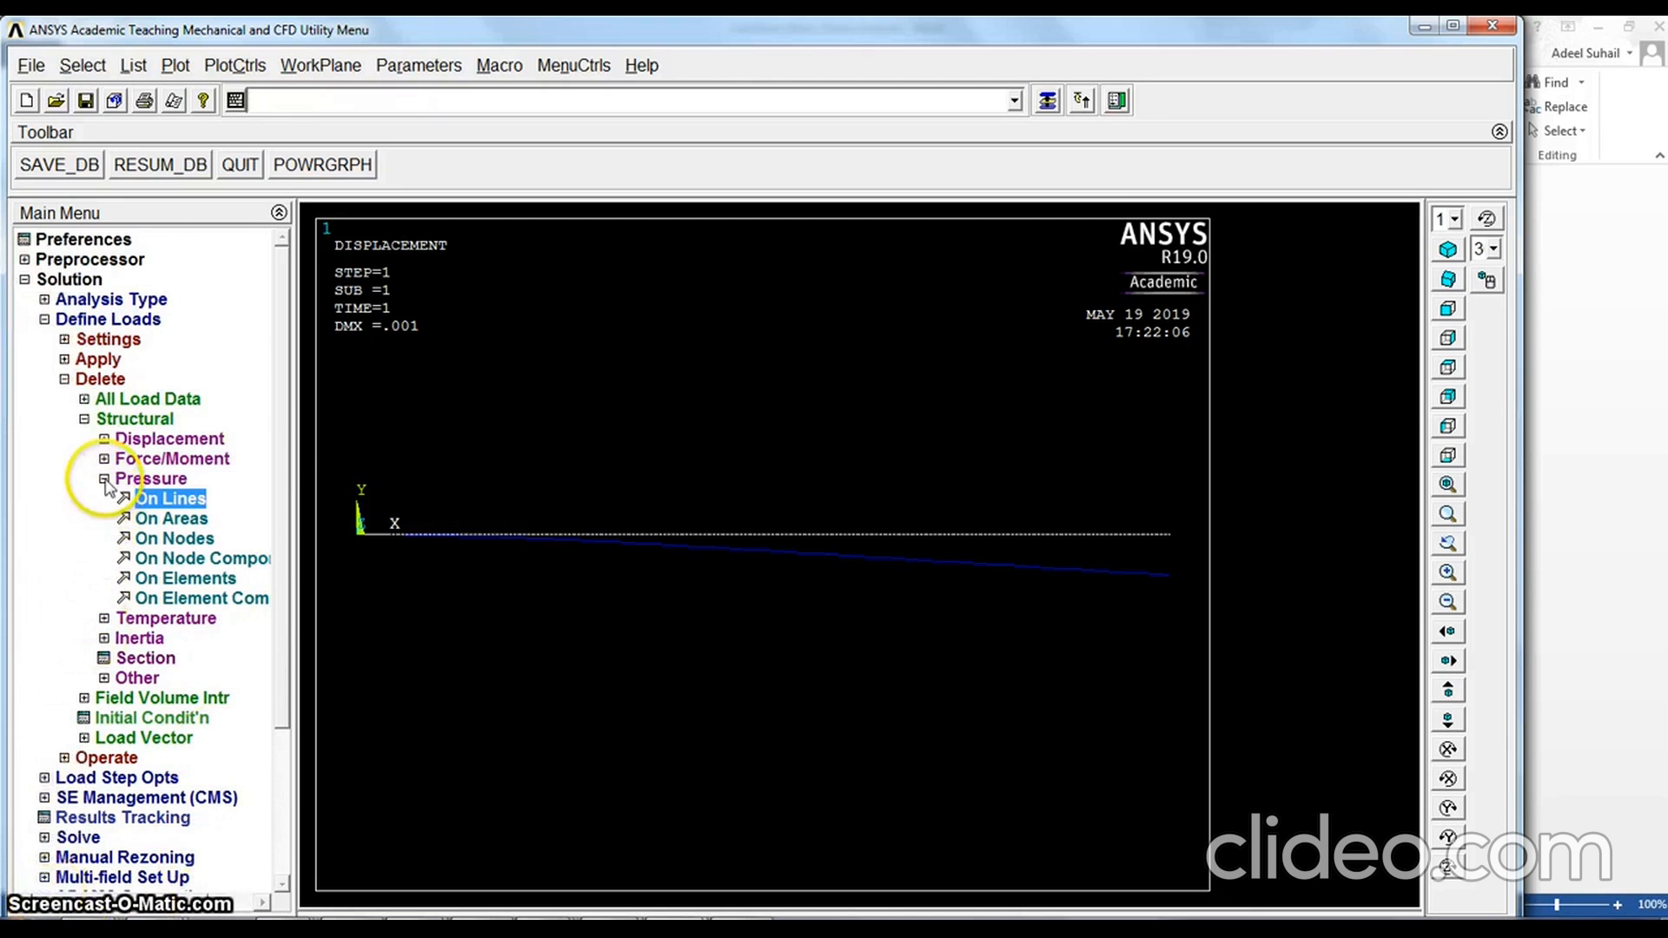
pyautogui.click(65, 380)
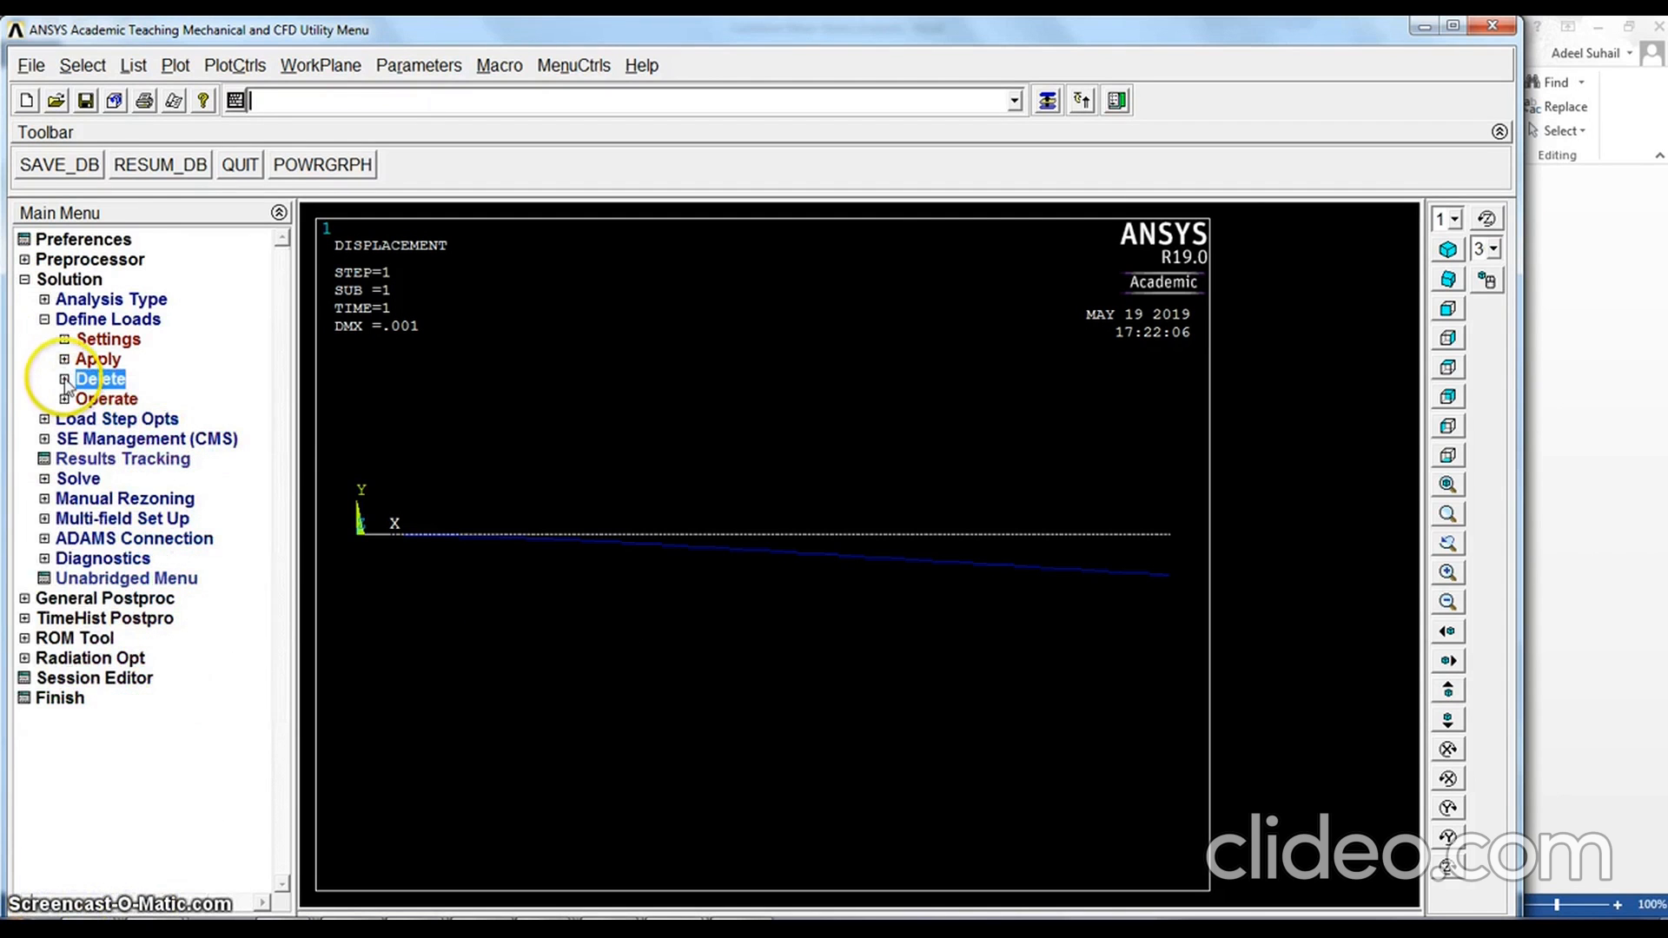
# Bring up the options for applying structural pressure and plot the beam's lines
pyautogui.click(64, 359)
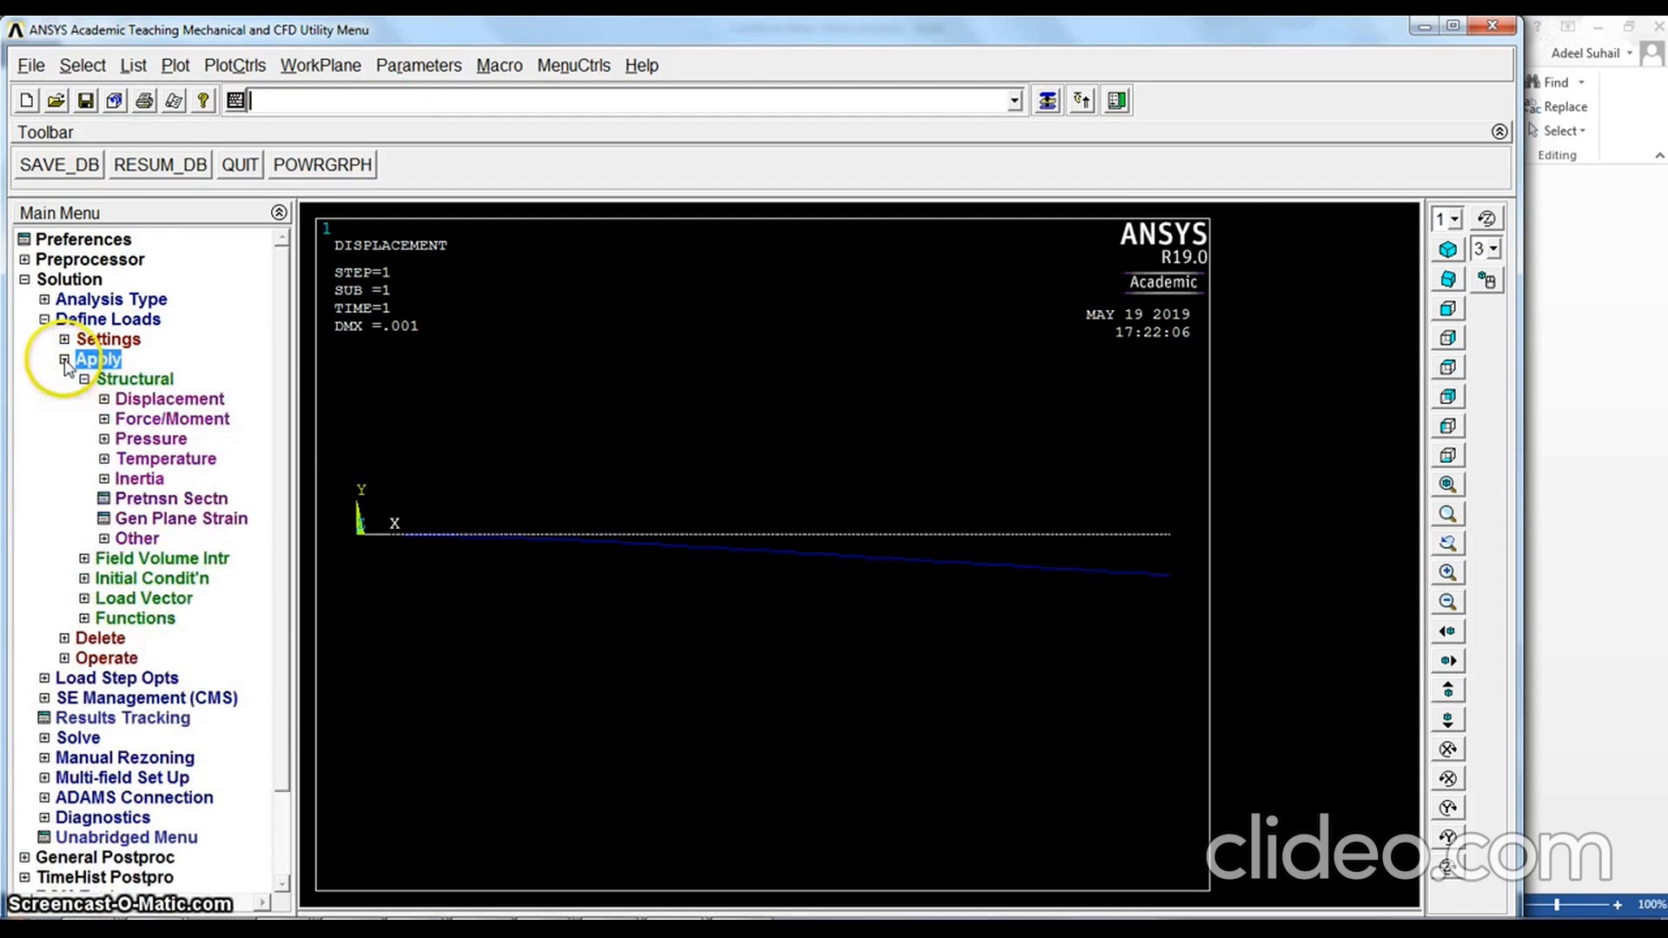
pyautogui.click(105, 438)
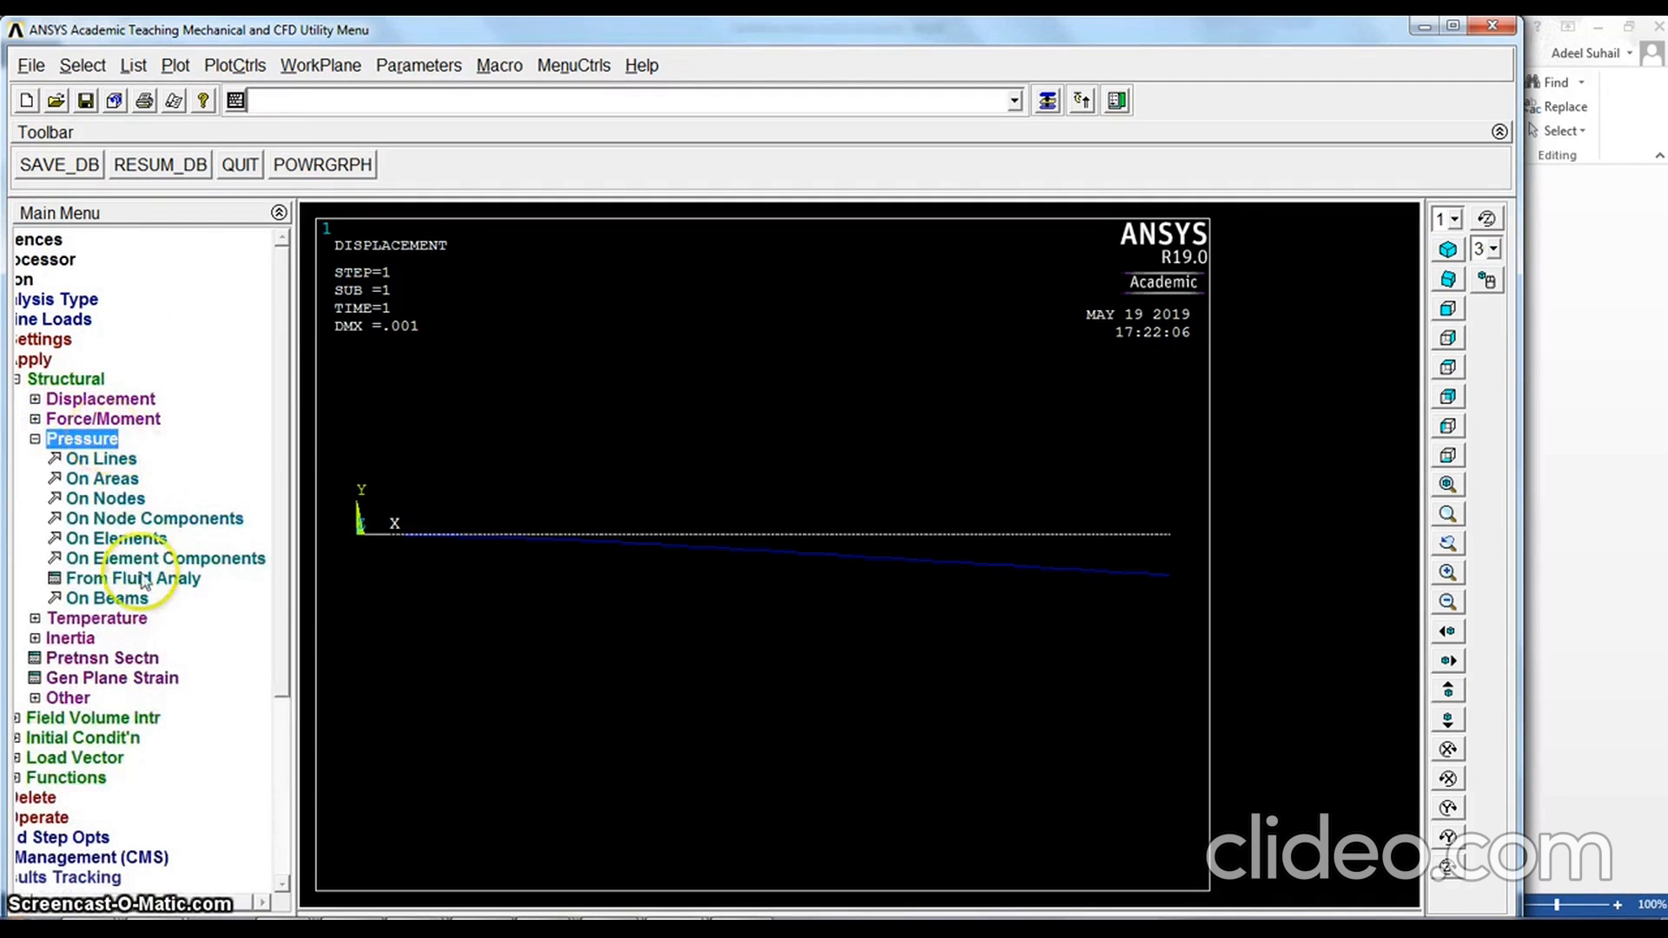
pyautogui.click(175, 67)
pyautogui.click(198, 155)
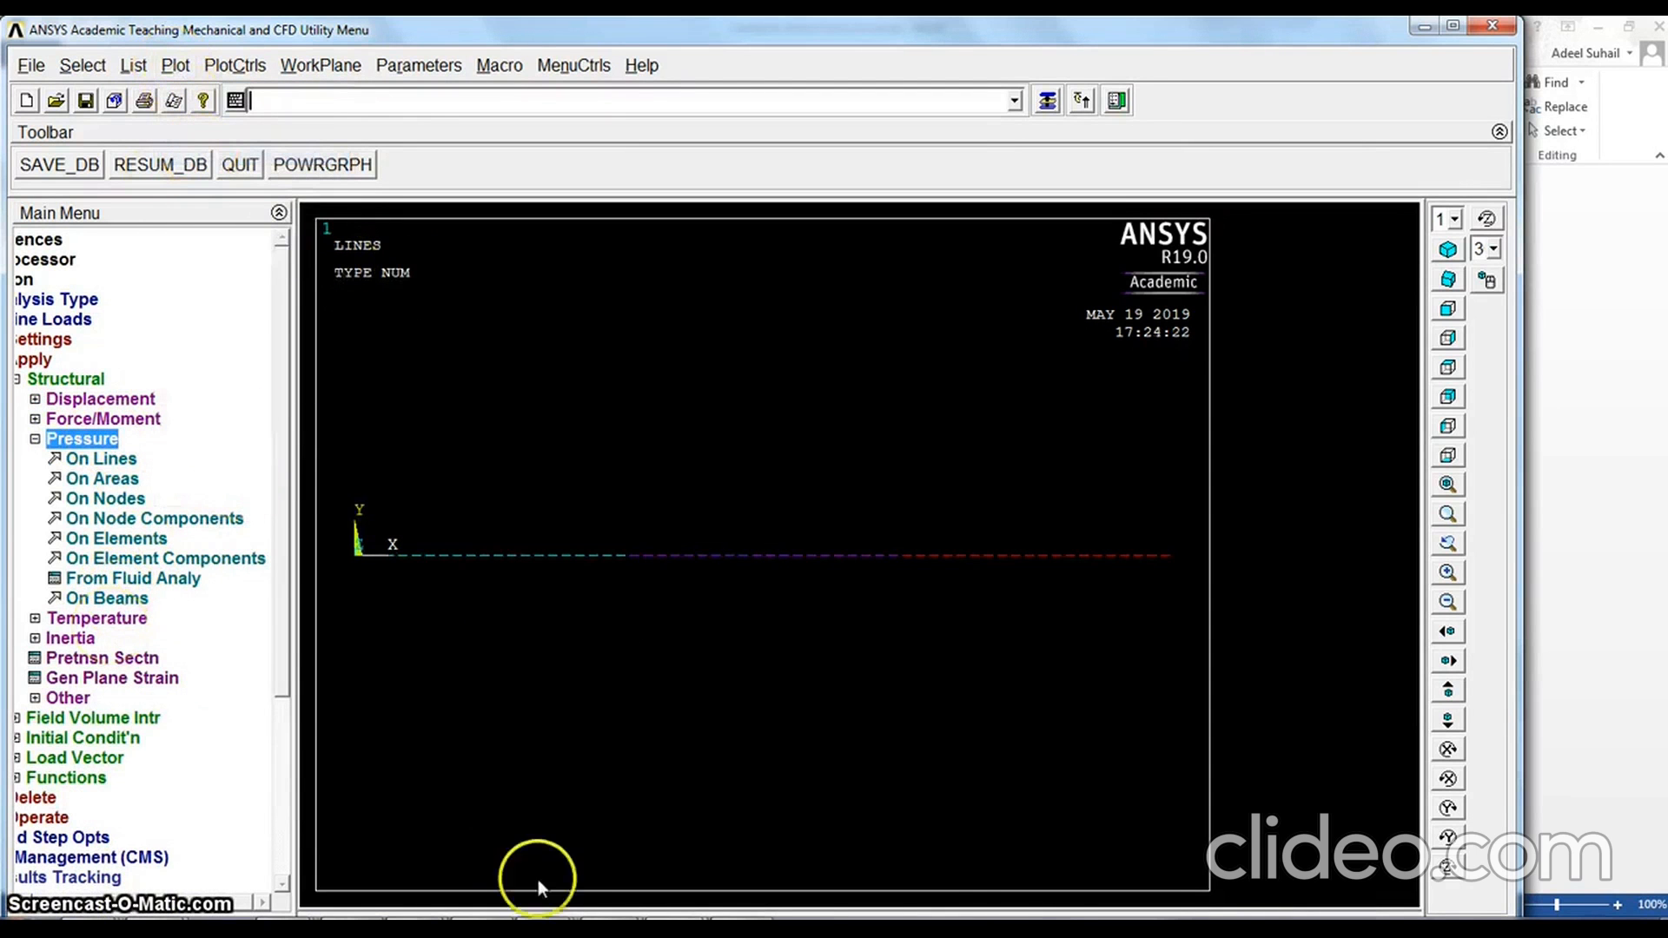
# Review the 1200 to 2400 N/mm load distribution of the third beam in the Word document, and return to ANSYS
pyautogui.moveTo(660, 907)
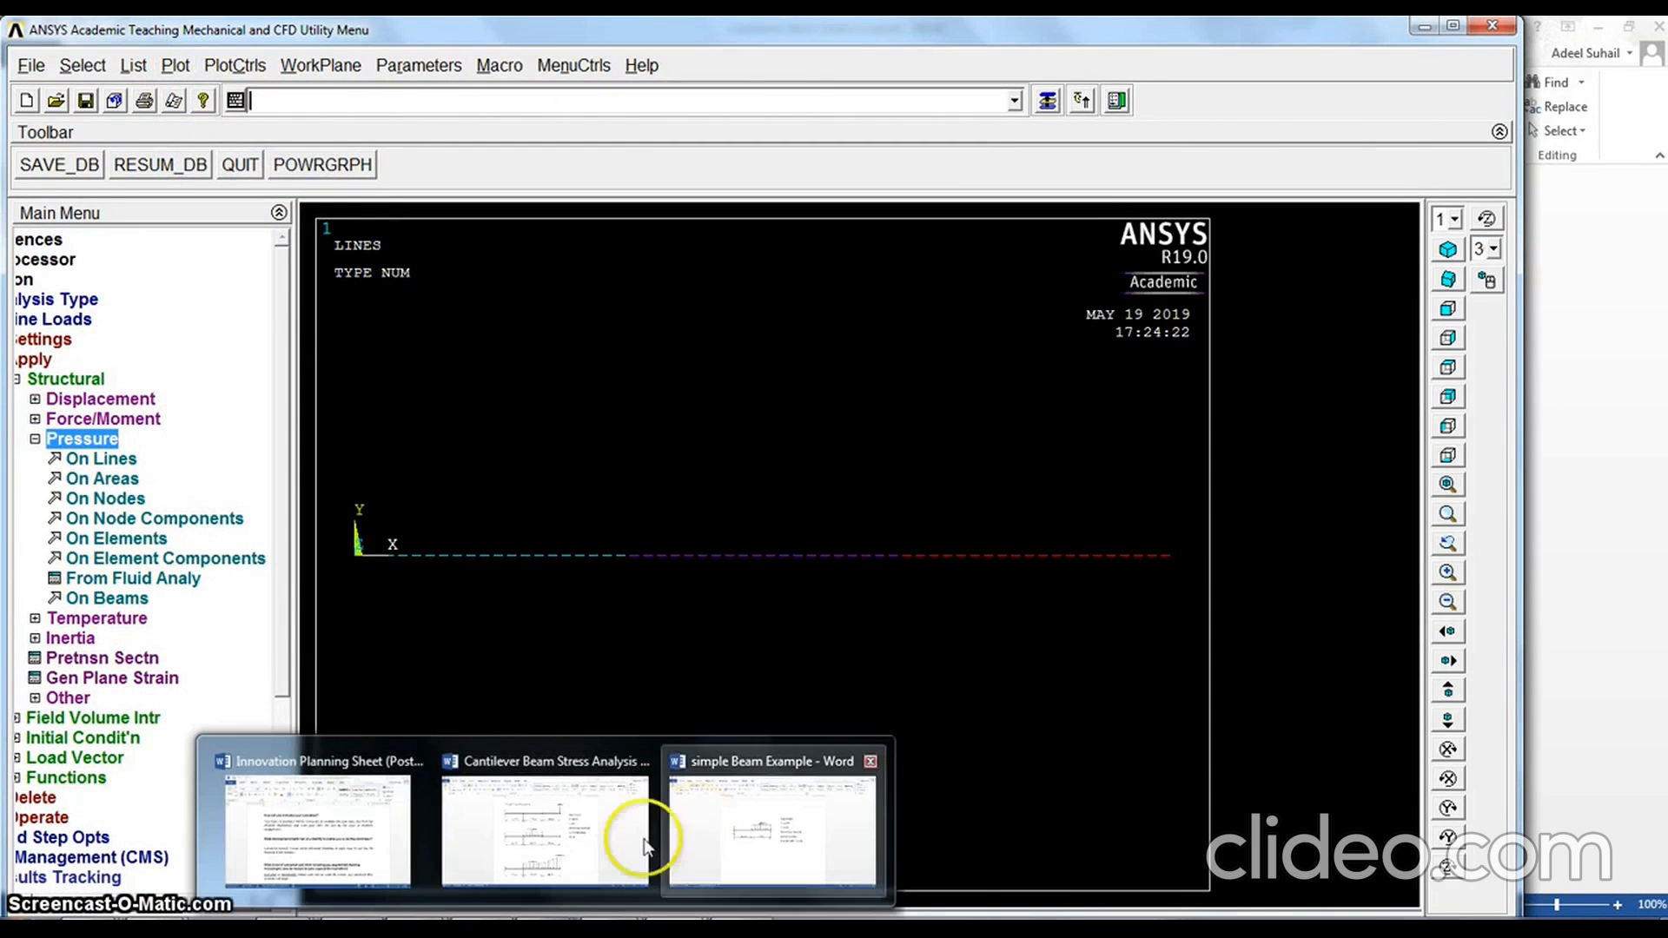
pyautogui.click(608, 838)
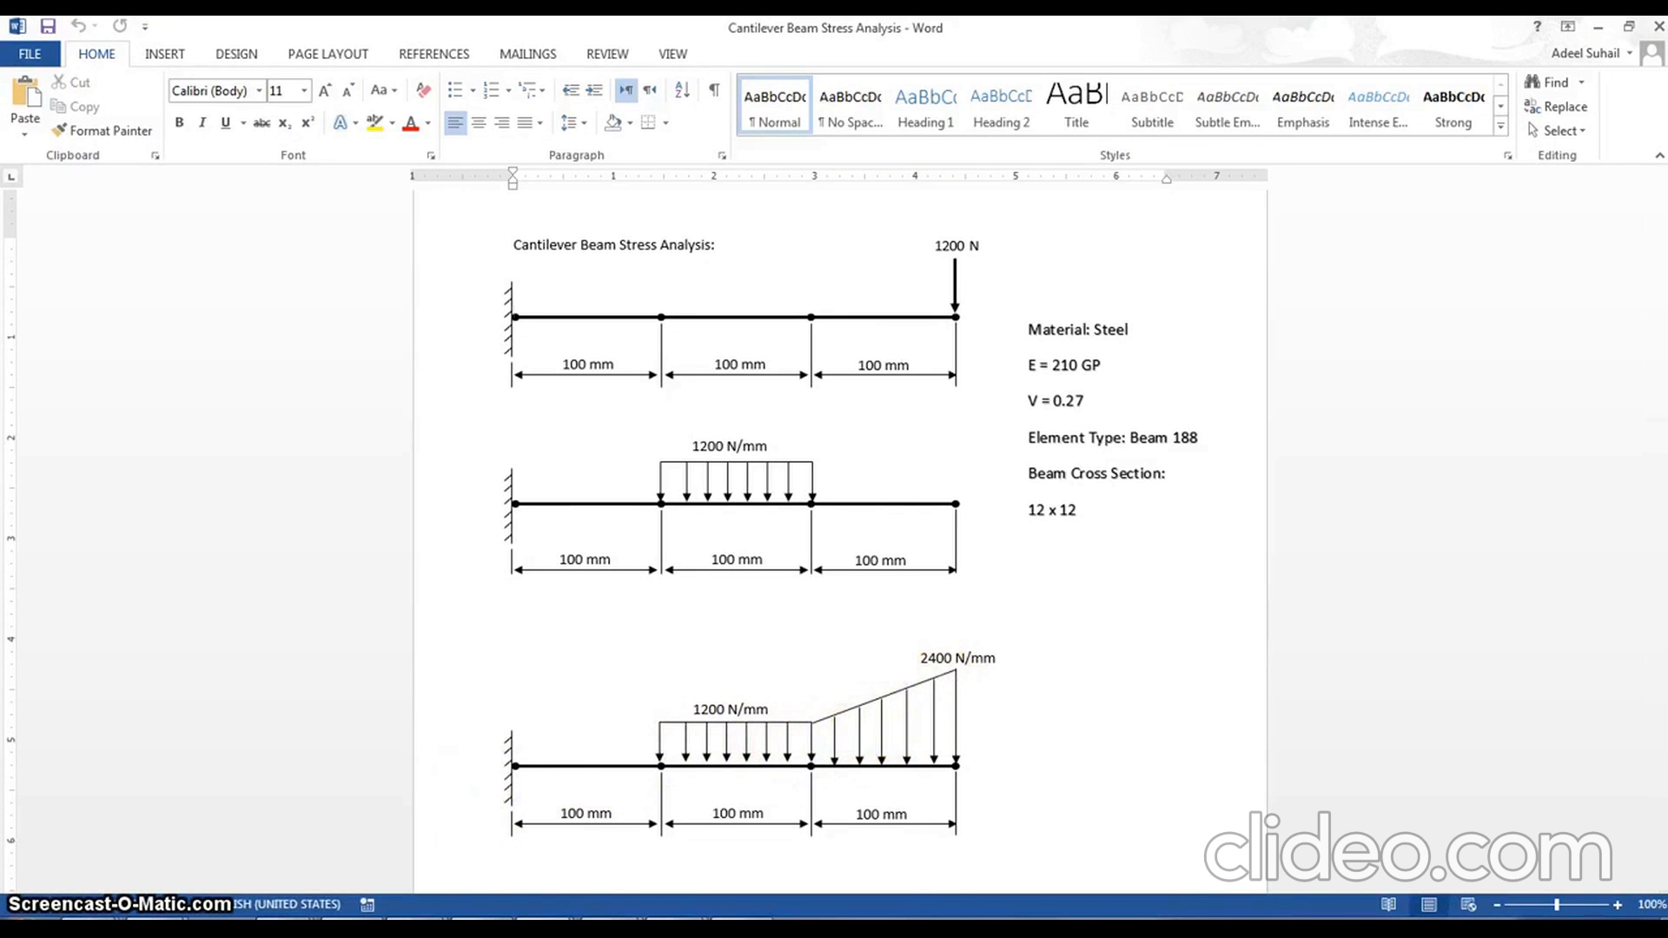
pyautogui.moveTo(747, 928)
pyautogui.click(738, 830)
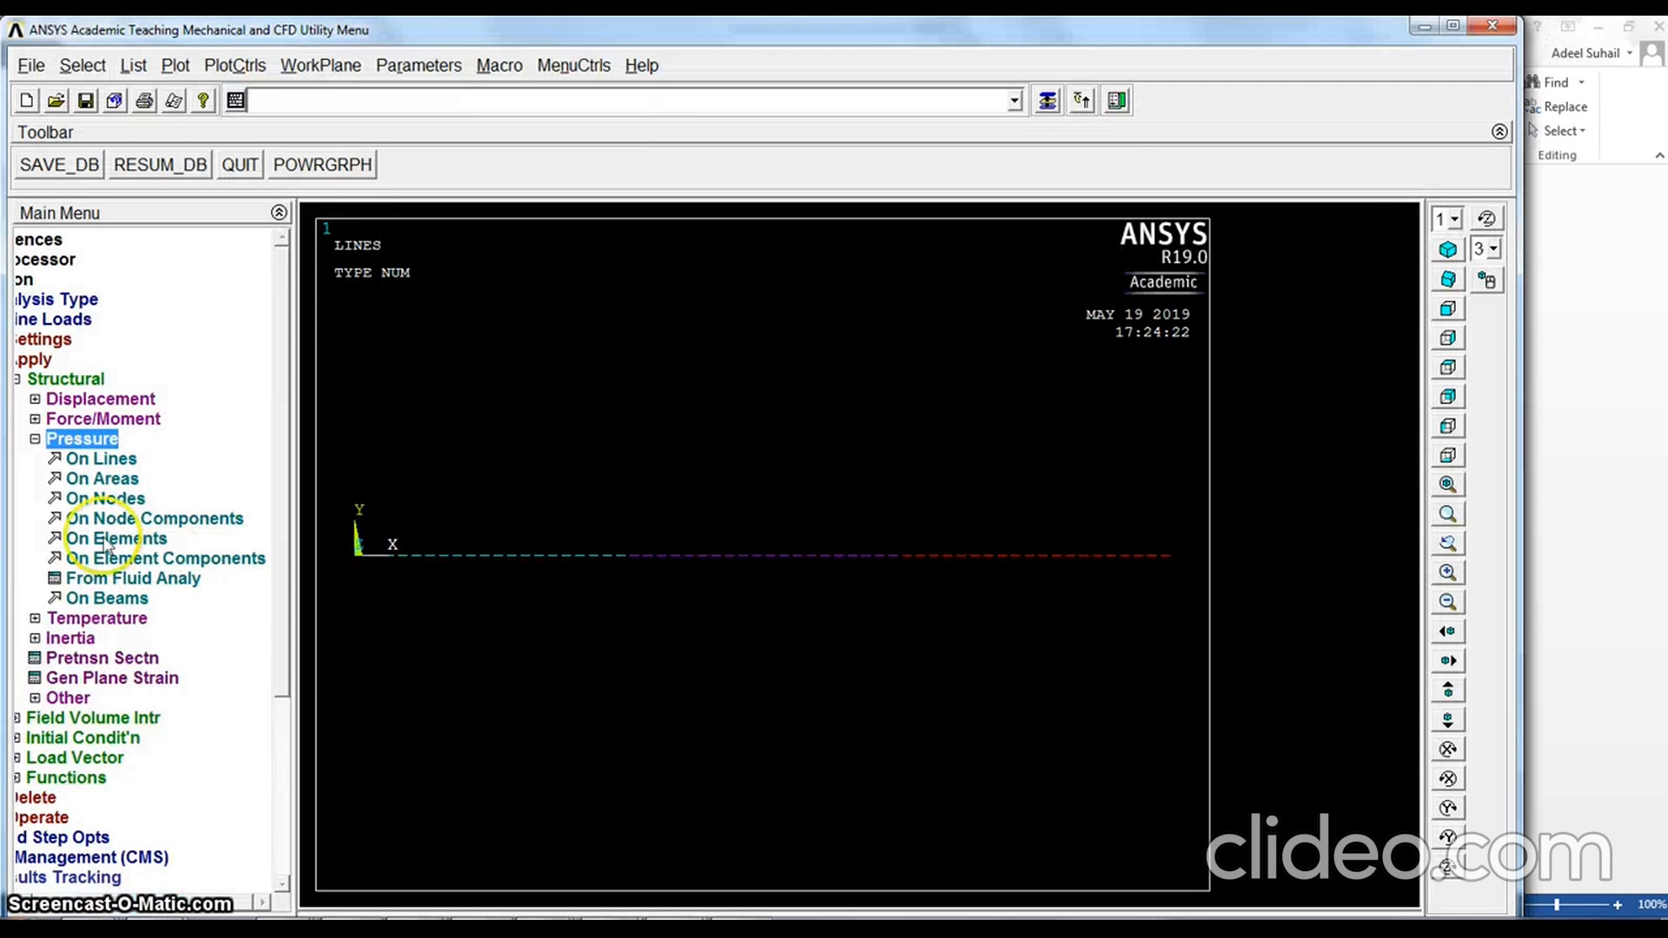
# Apply a uniform pressure of 1200 with load key 2 to the beam elements along the middle third of the cantilever
pyautogui.click(117, 599)
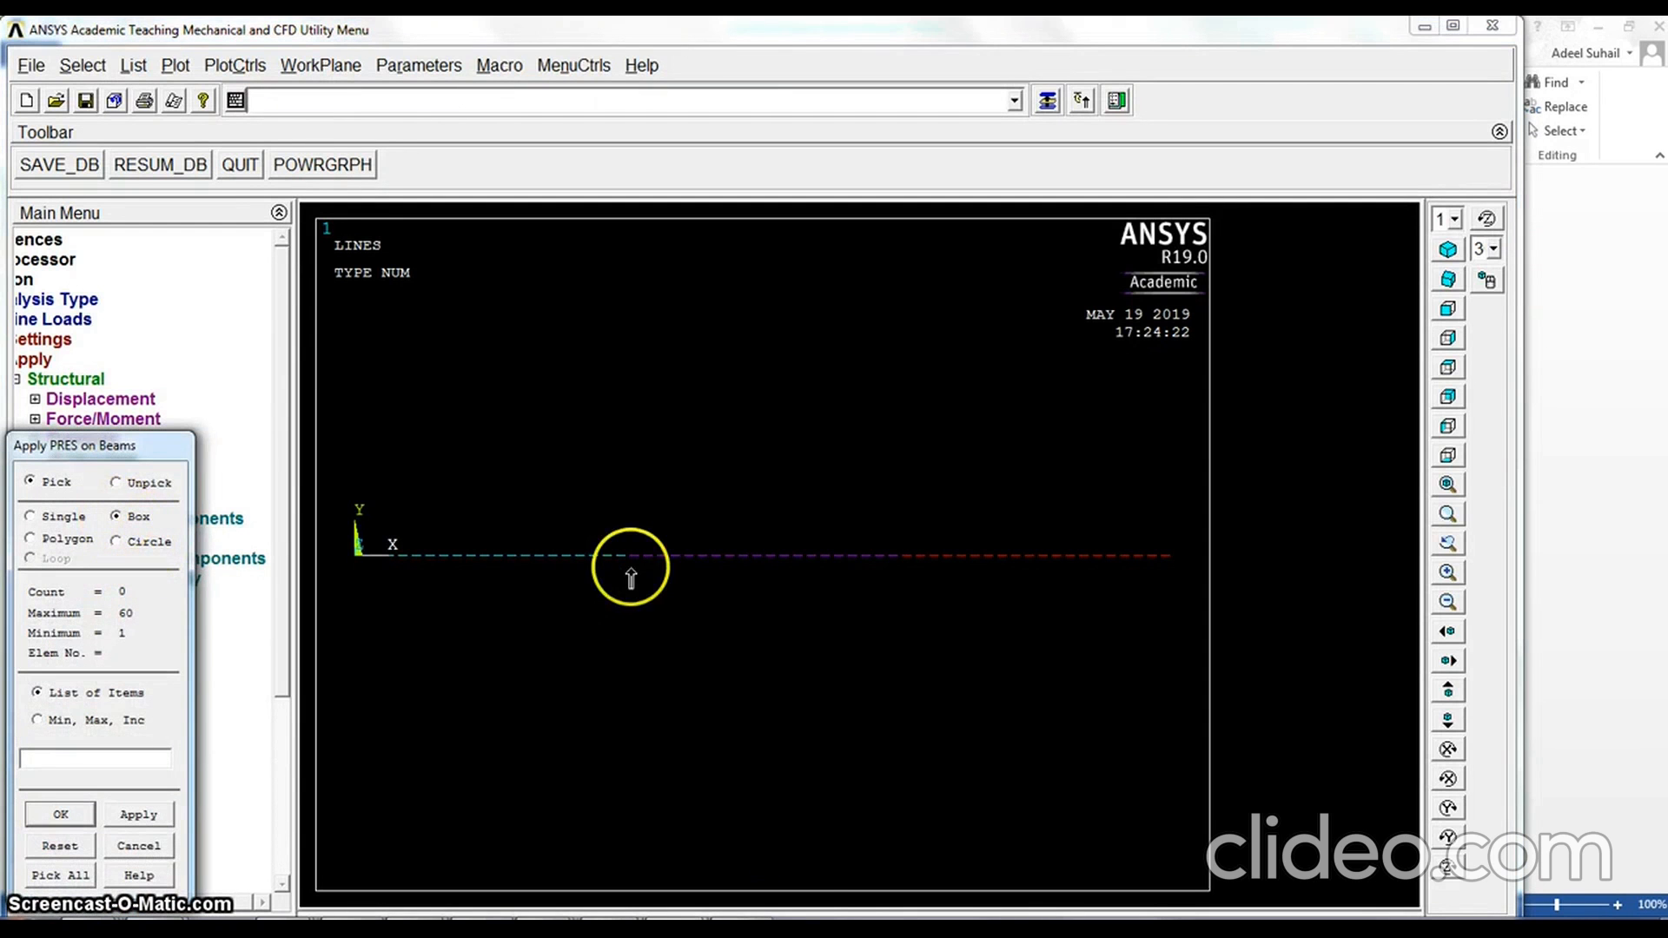
pyautogui.moveTo(629, 565); pyautogui.dragTo(897, 546)
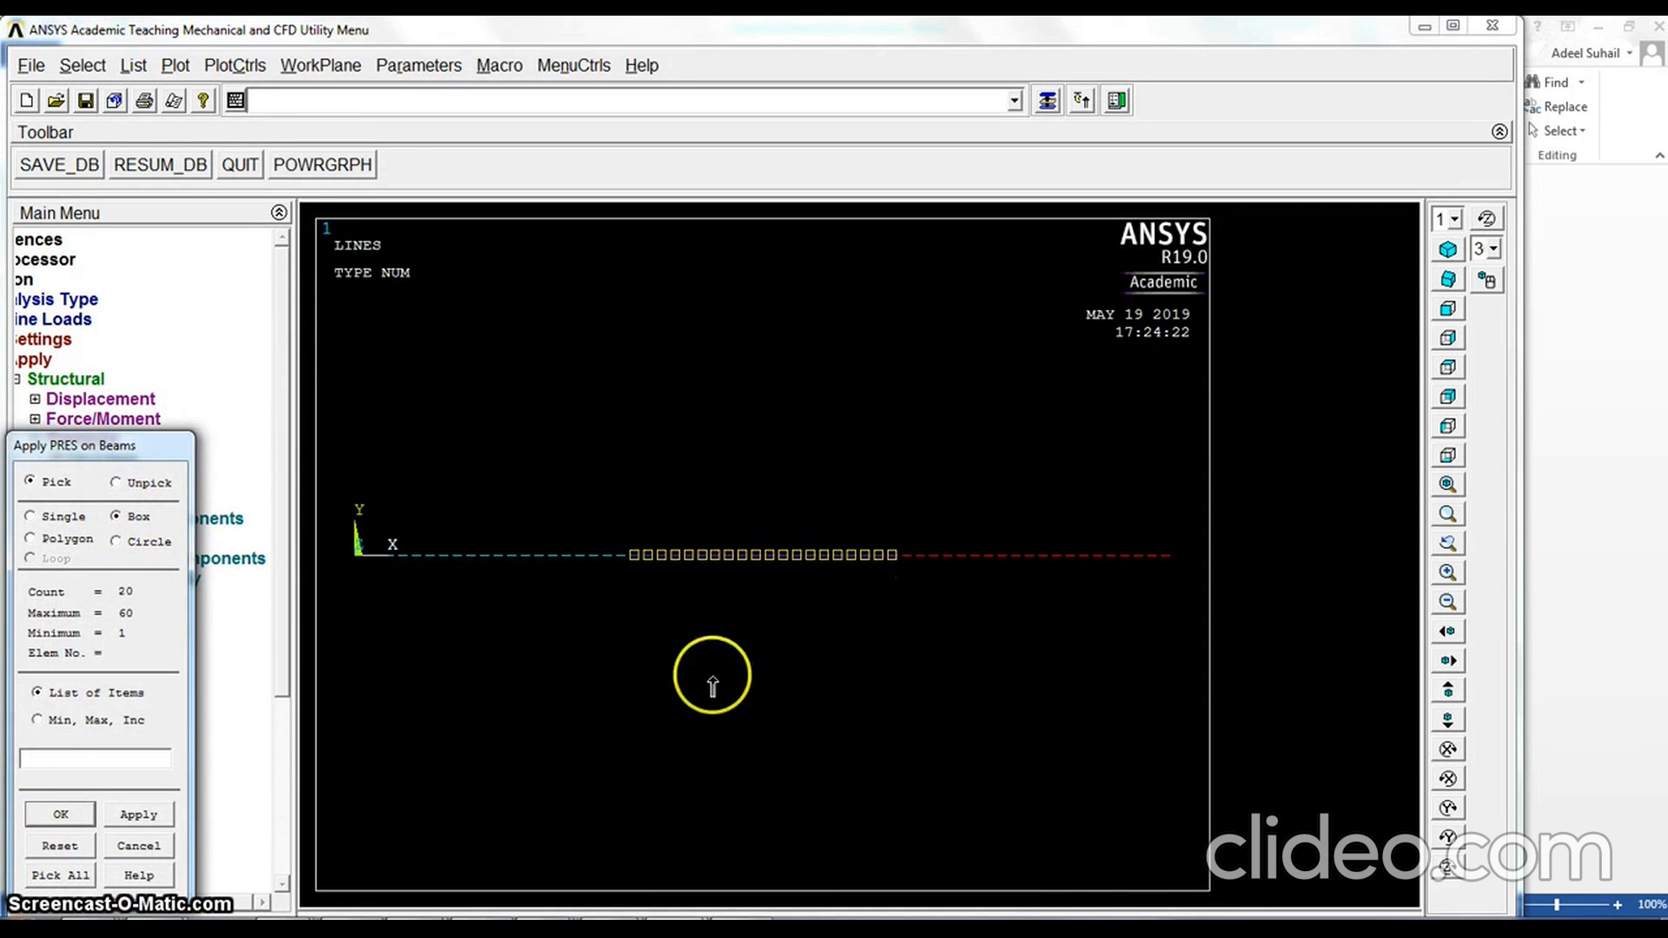
pyautogui.click(53, 816)
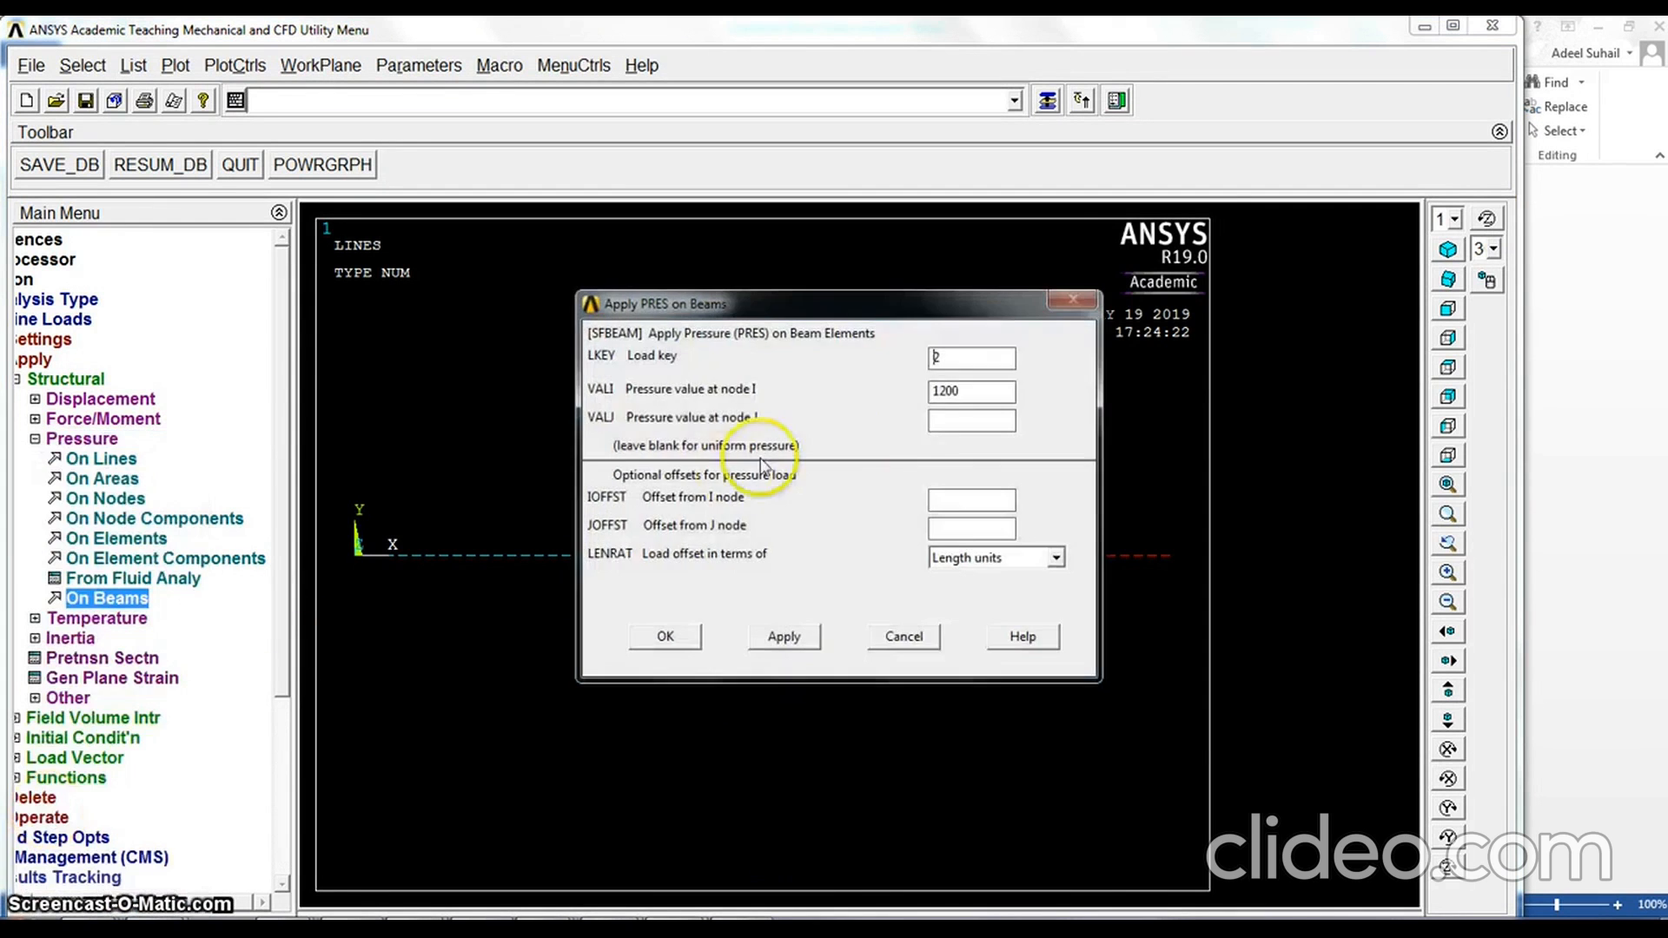
pyautogui.doubleClick(951, 359)
pyautogui.write('2')
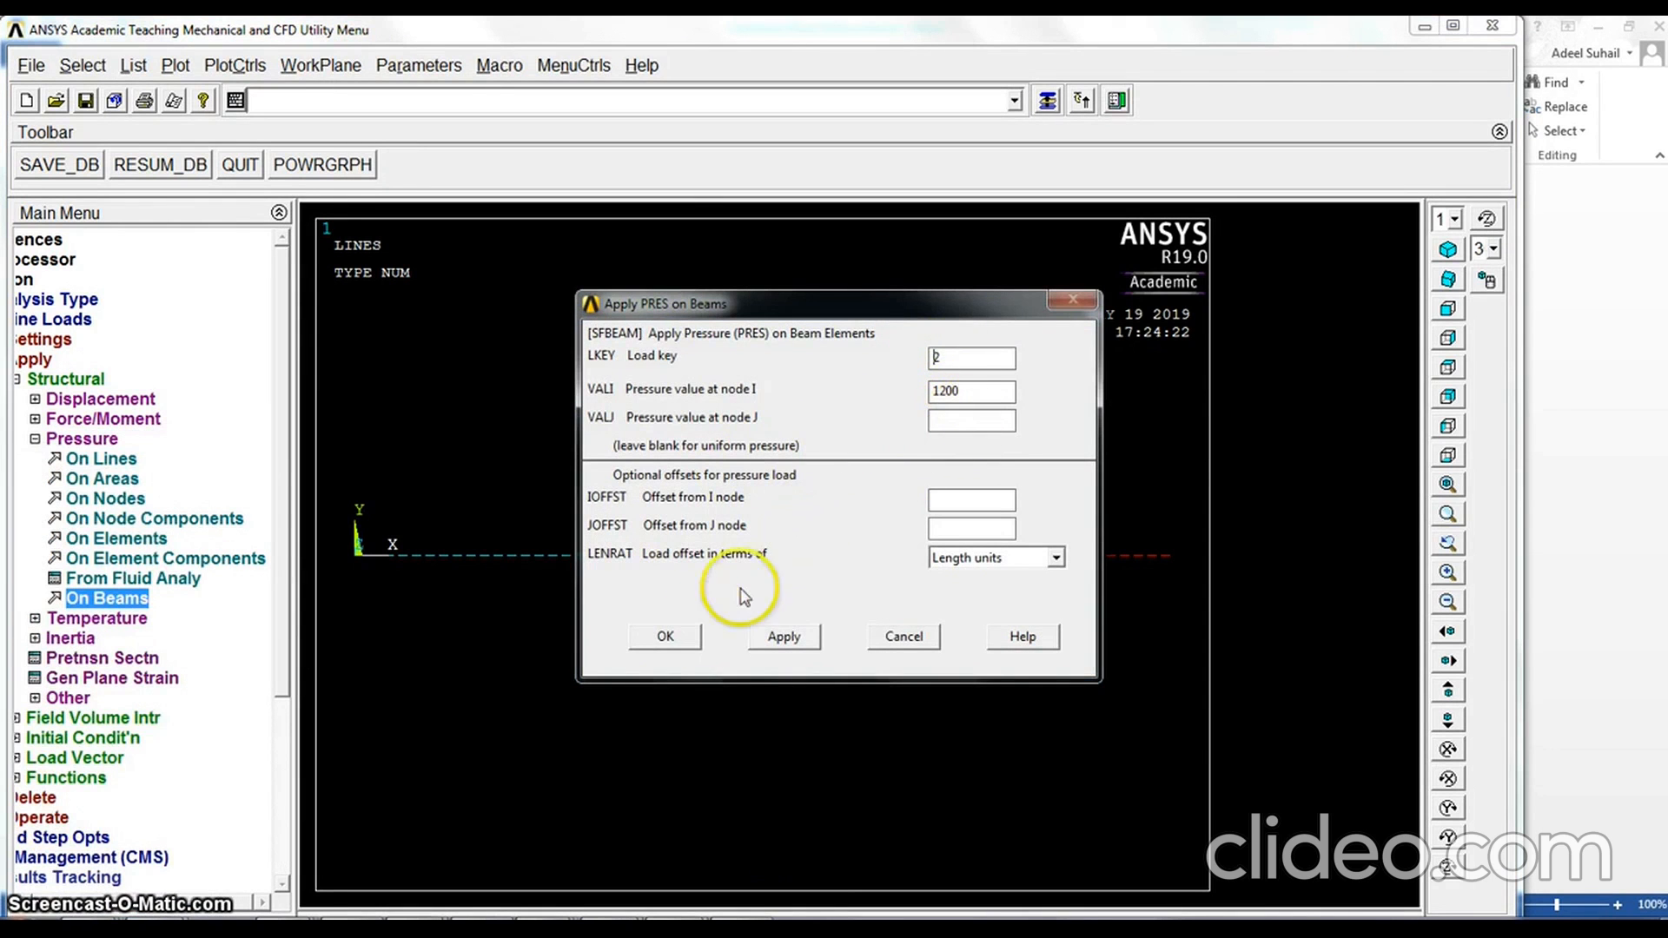
pyautogui.click(665, 637)
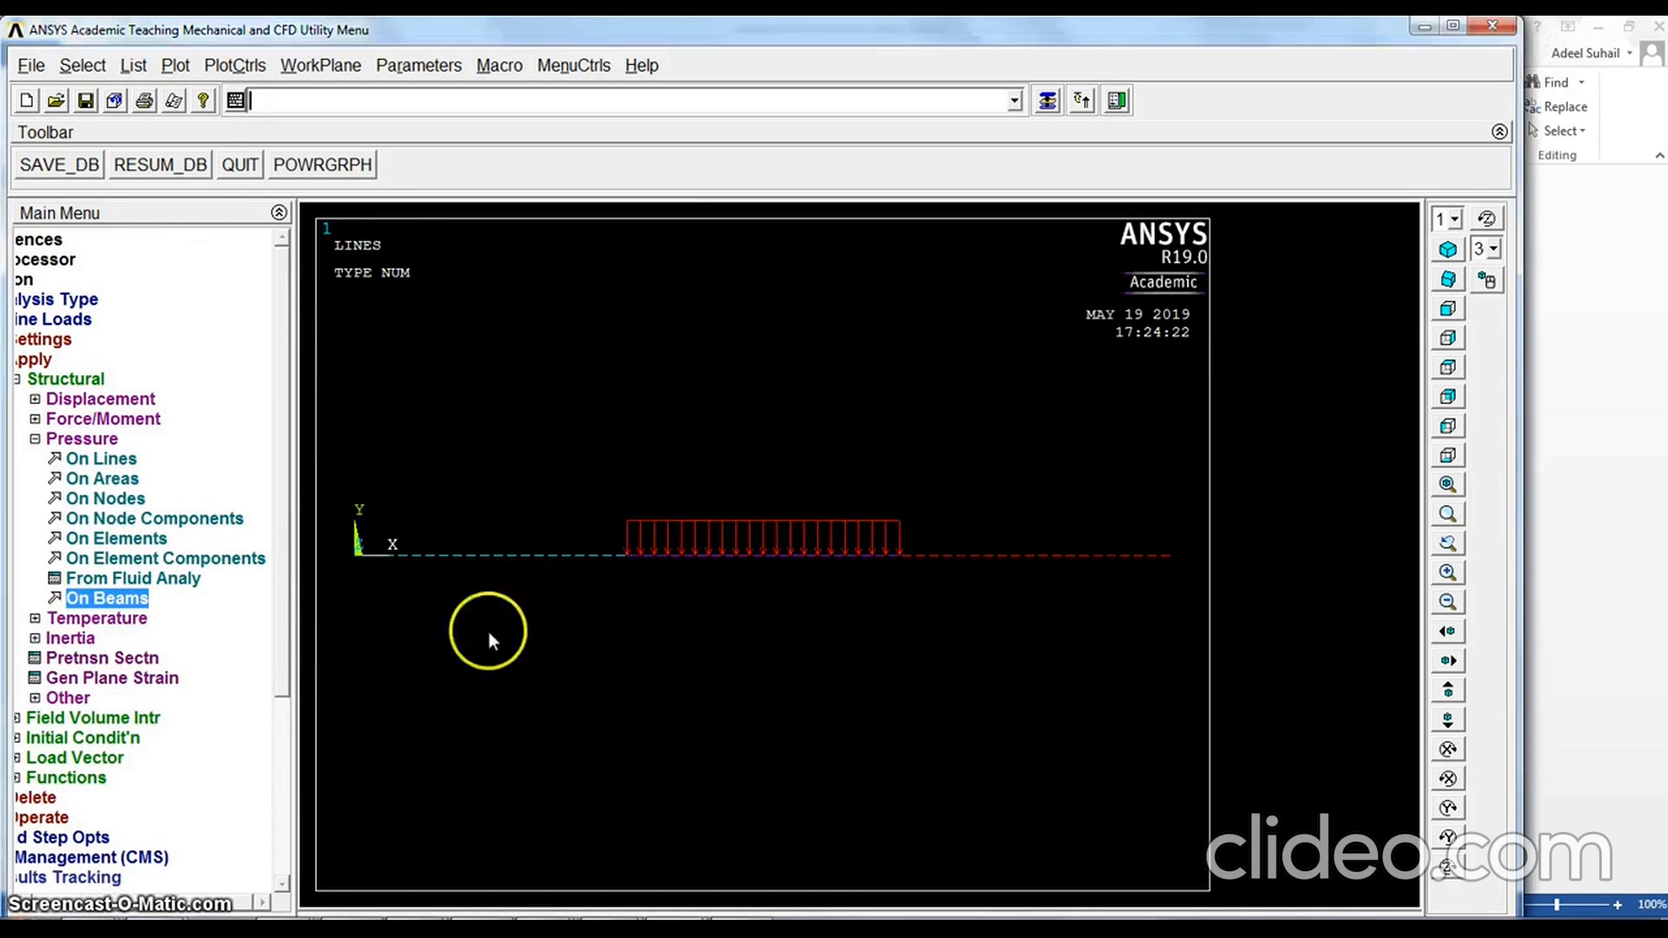
# Apply pressure with load key 2 to the beam elements of the free-end third, using 1200 at node I and 2400 at node J
pyautogui.click(105, 600)
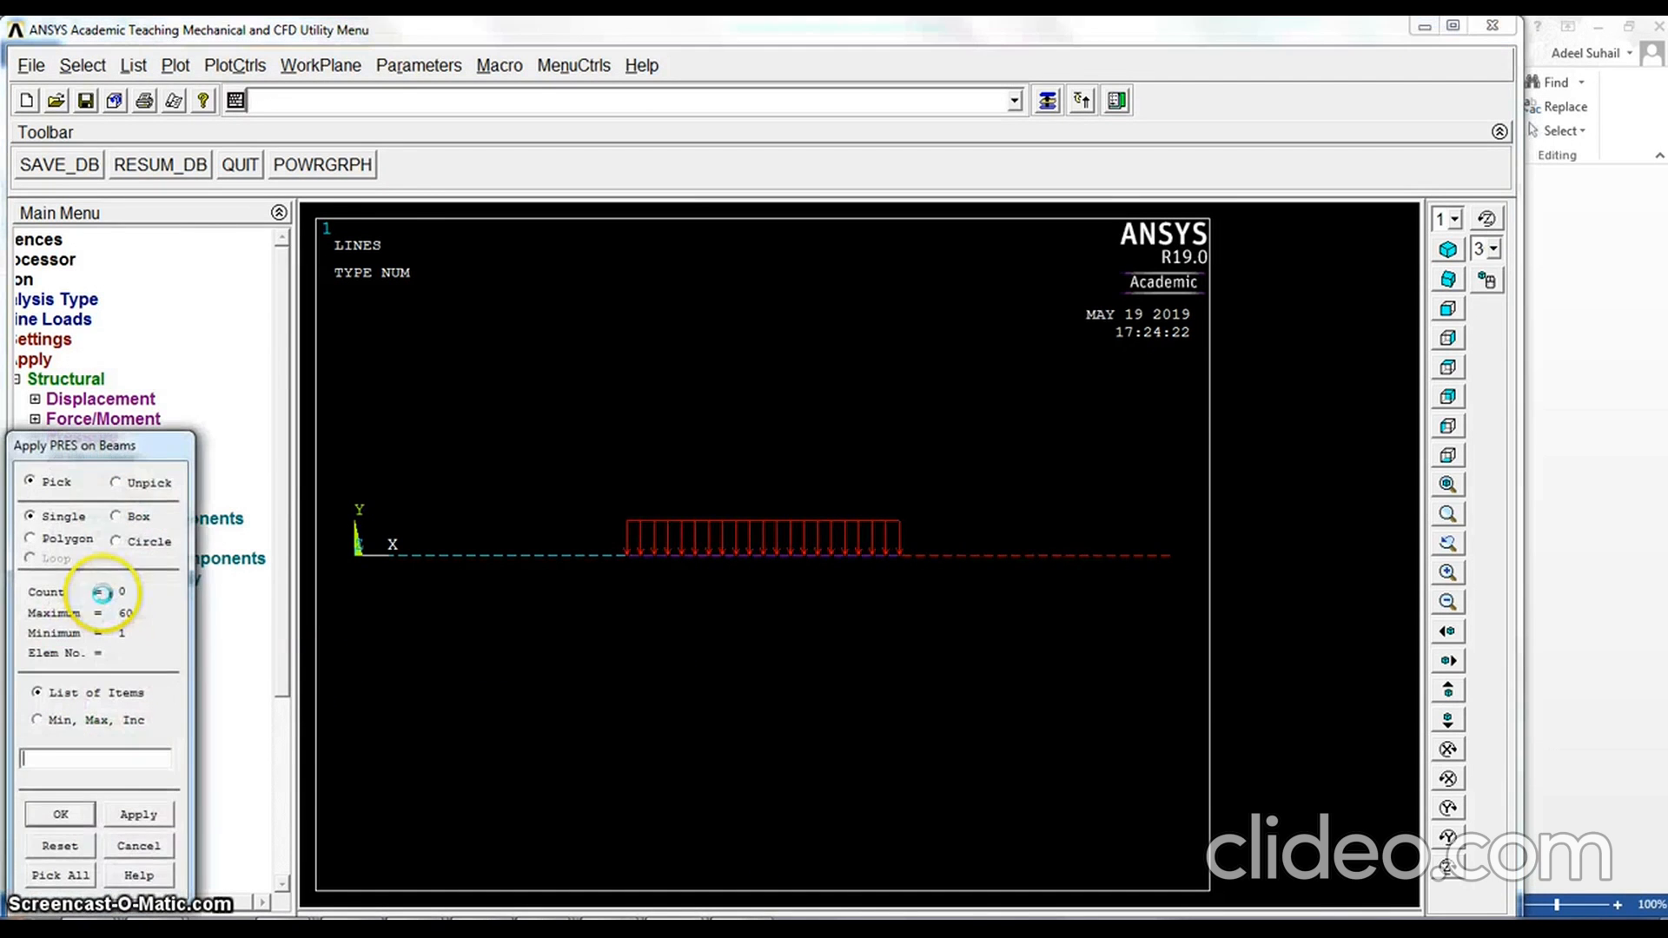
pyautogui.click(132, 519)
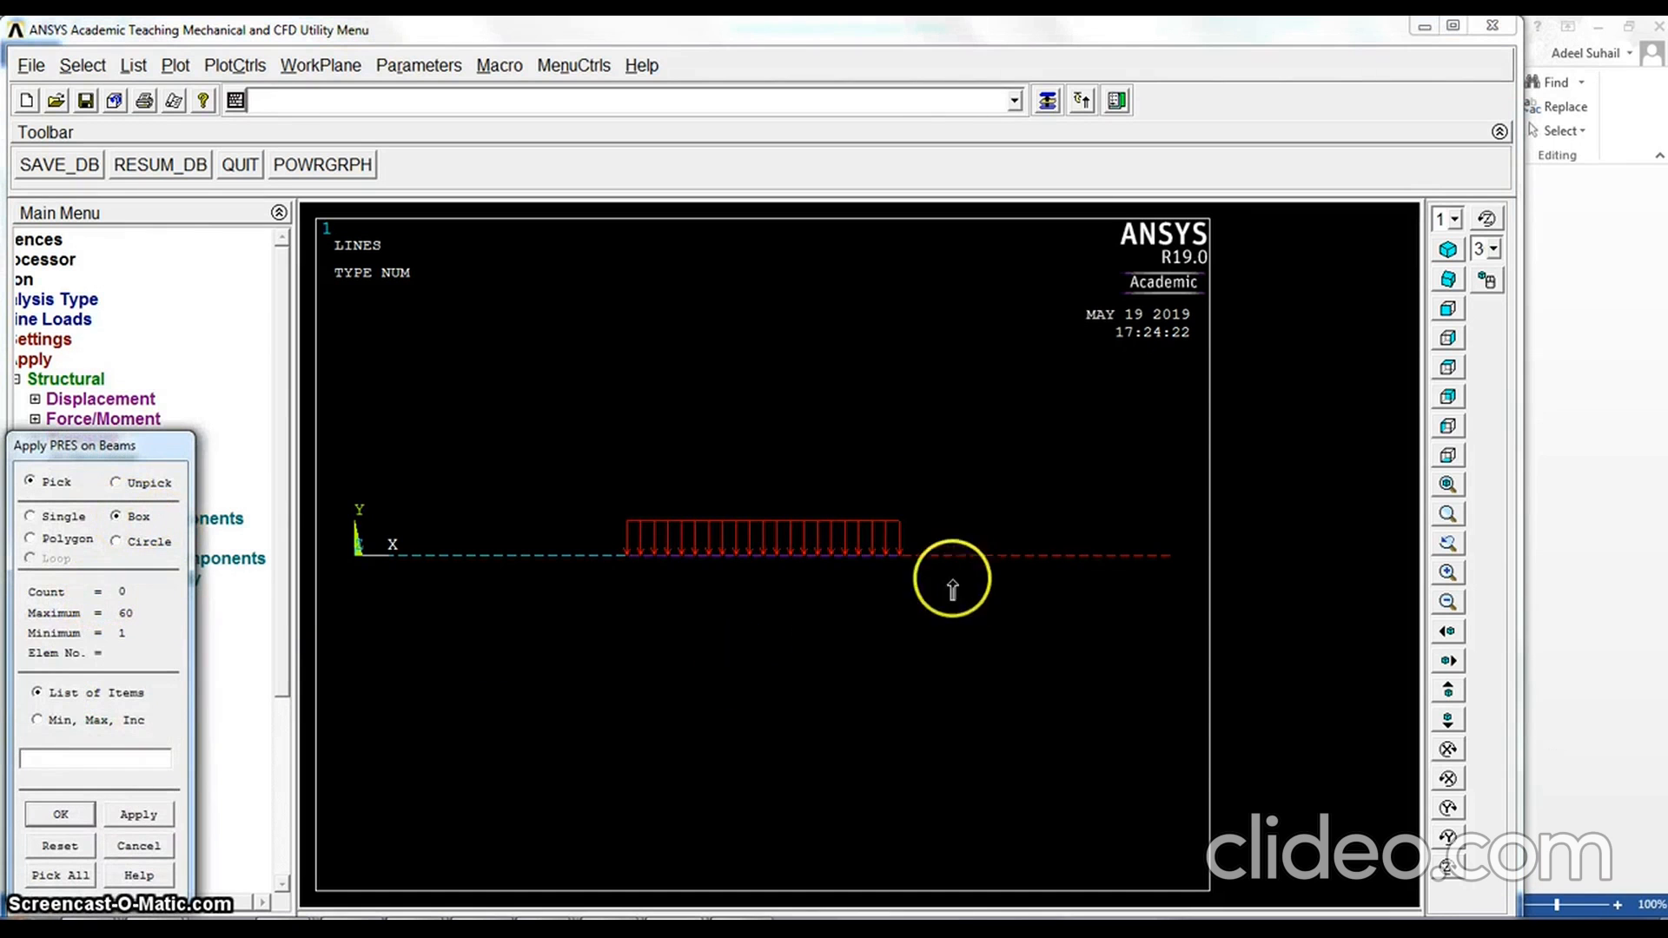
pyautogui.moveTo(903, 562); pyautogui.dragTo(1179, 550)
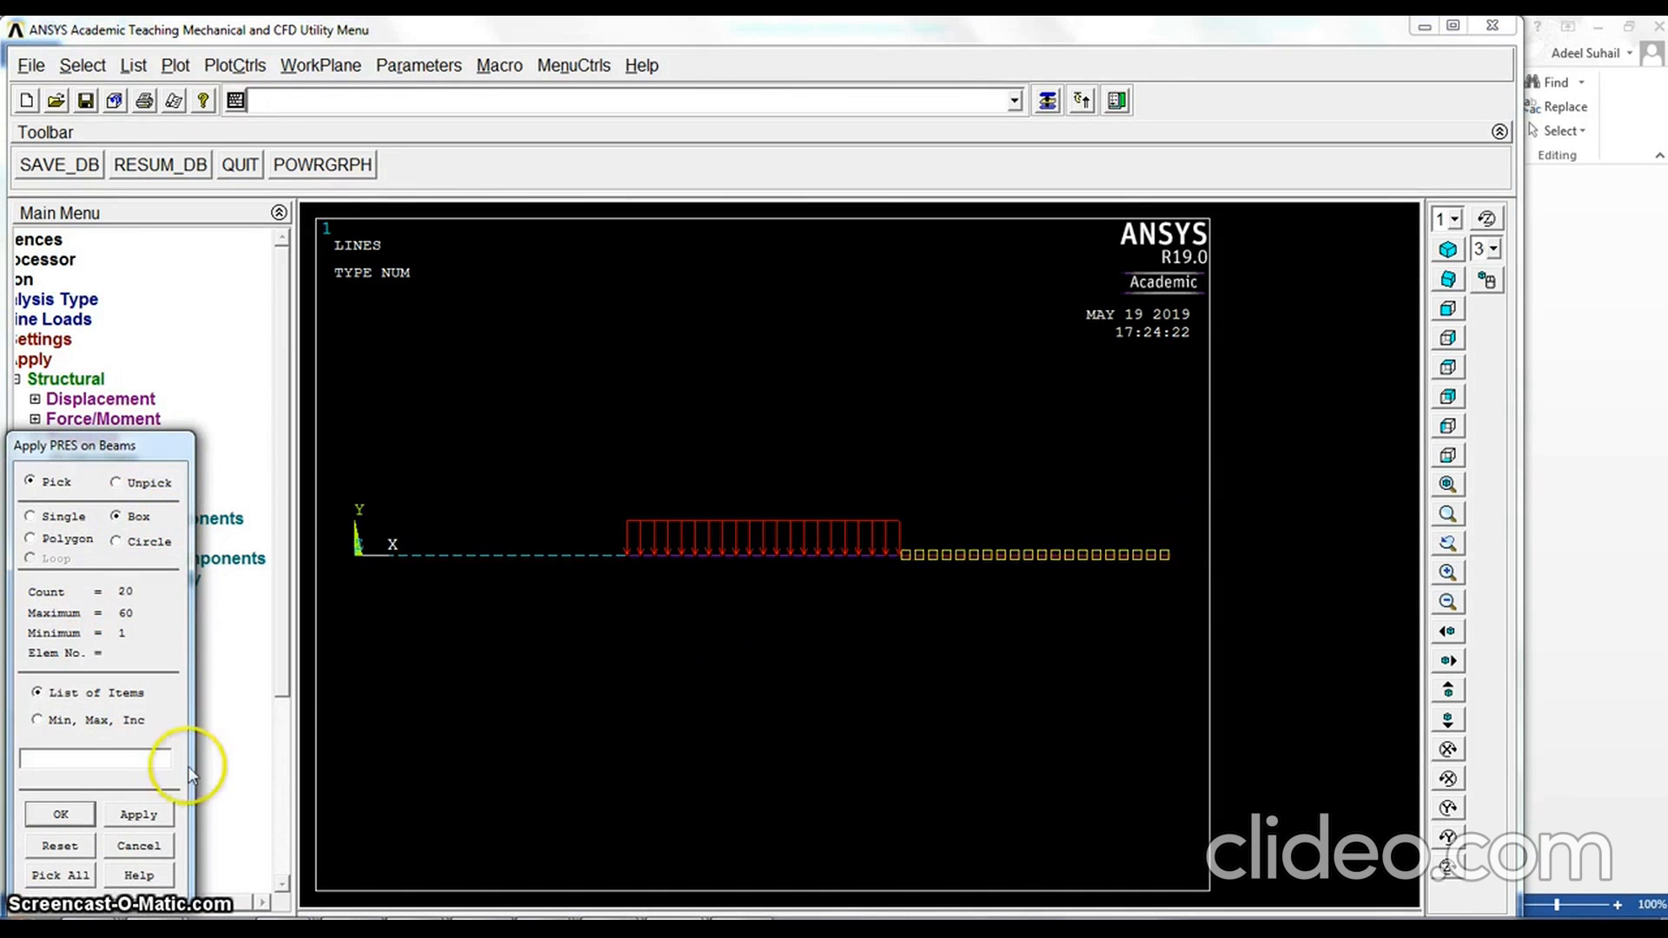
pyautogui.click(60, 814)
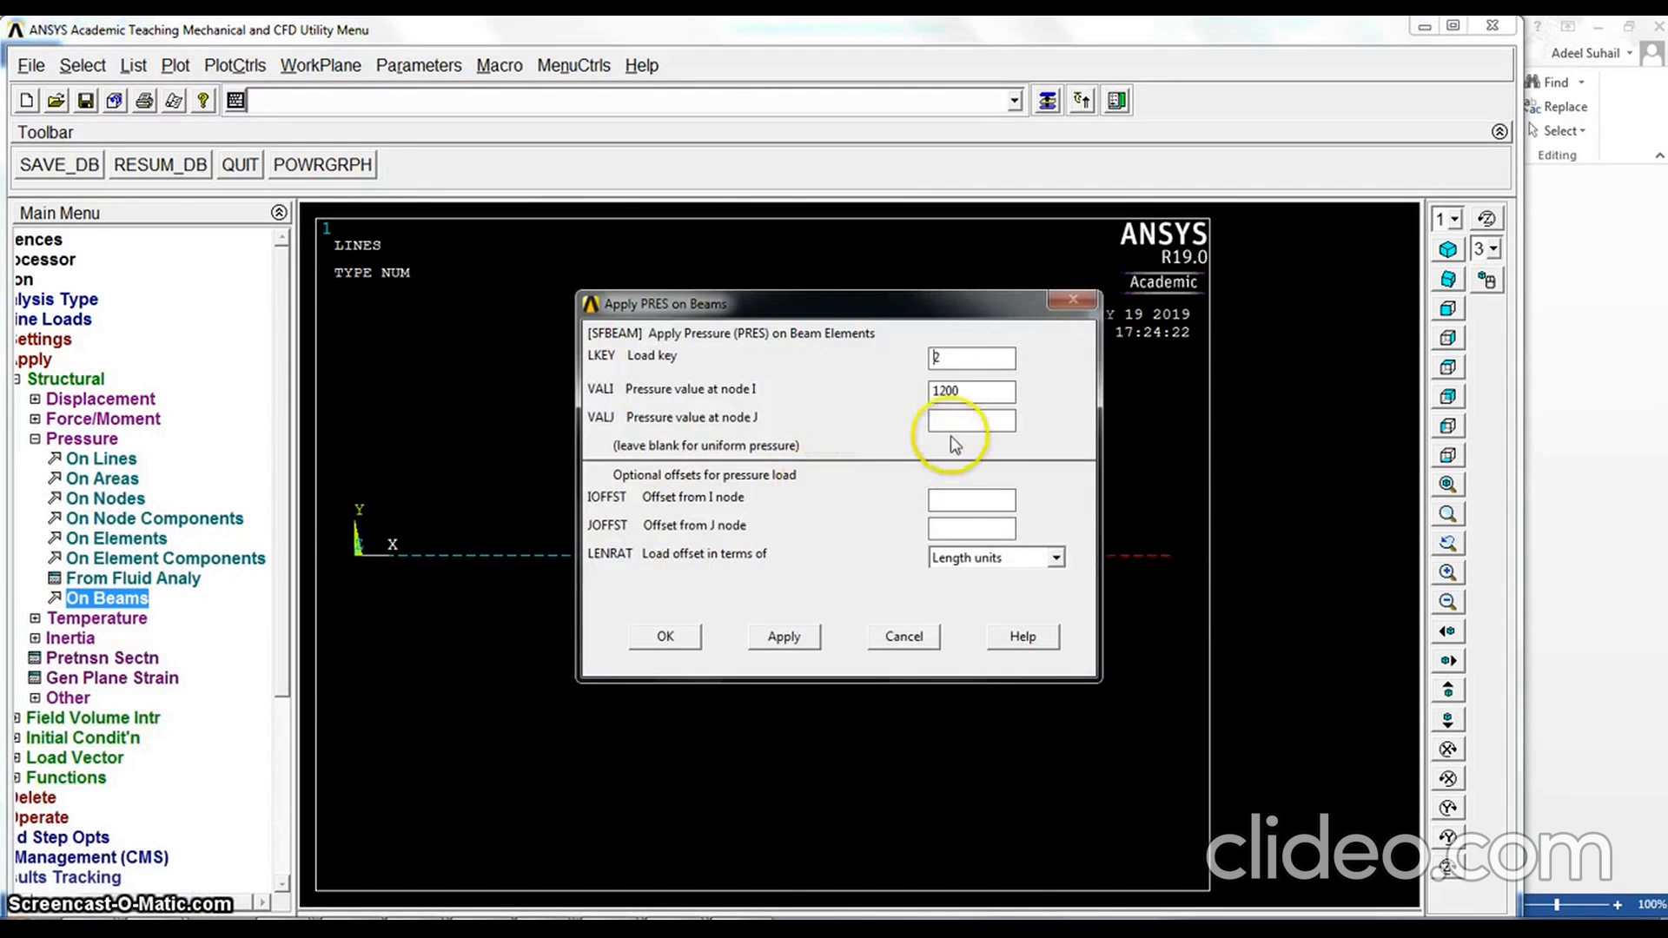
pyautogui.click(953, 388)
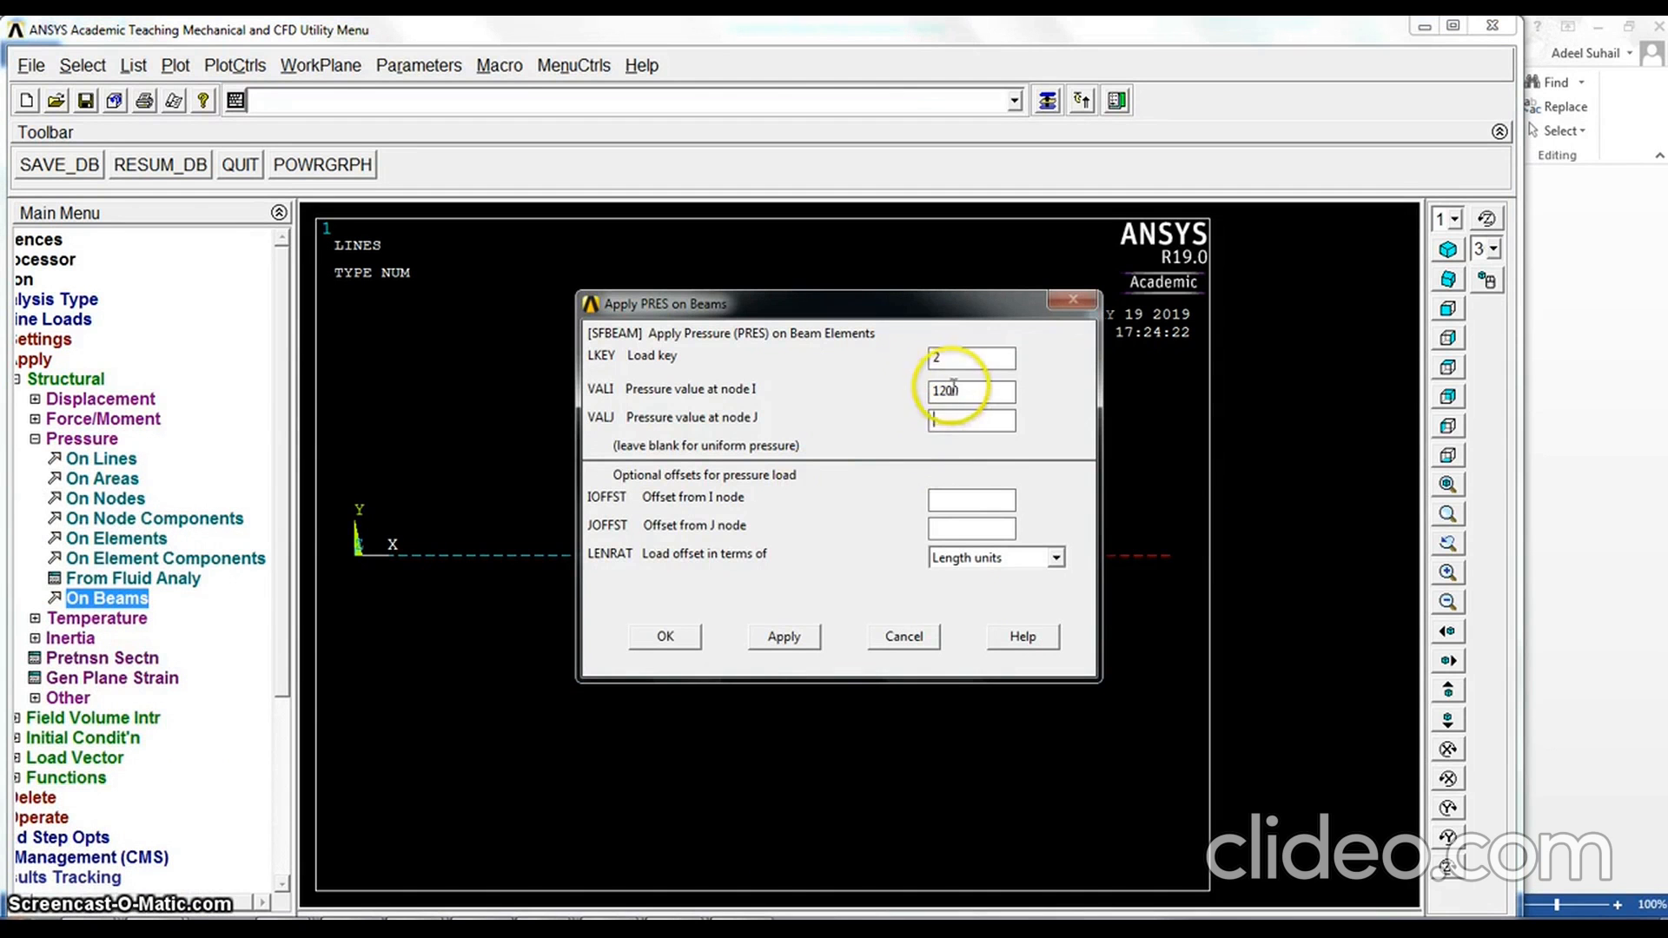
pyautogui.click(963, 421)
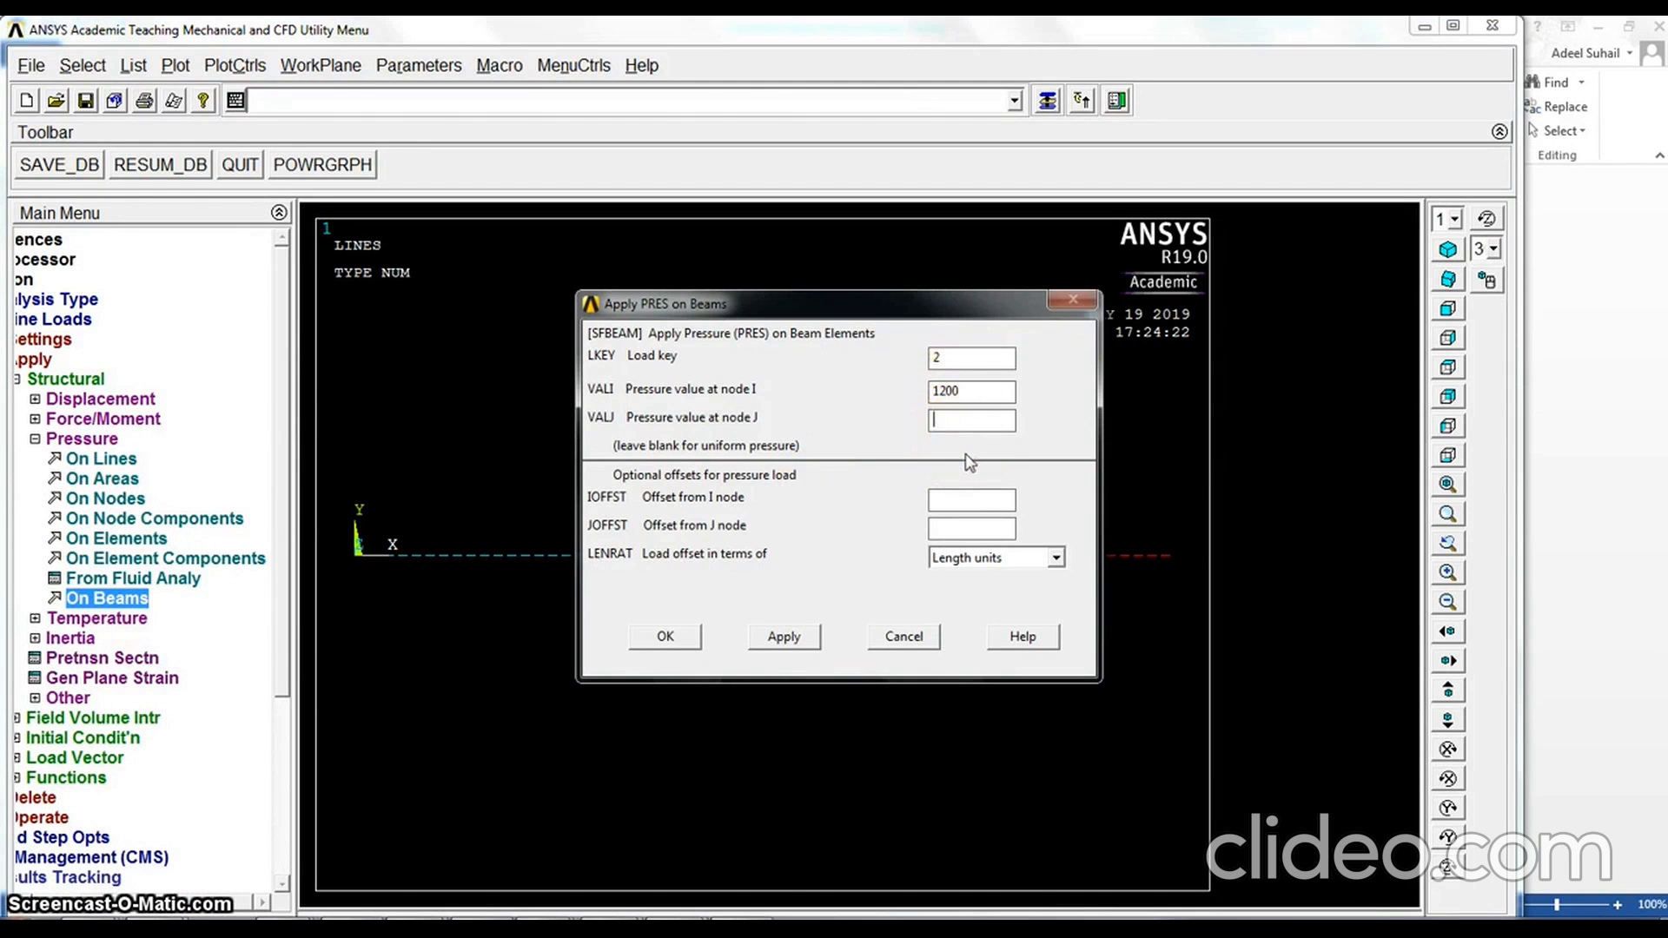
pyautogui.write('2400')
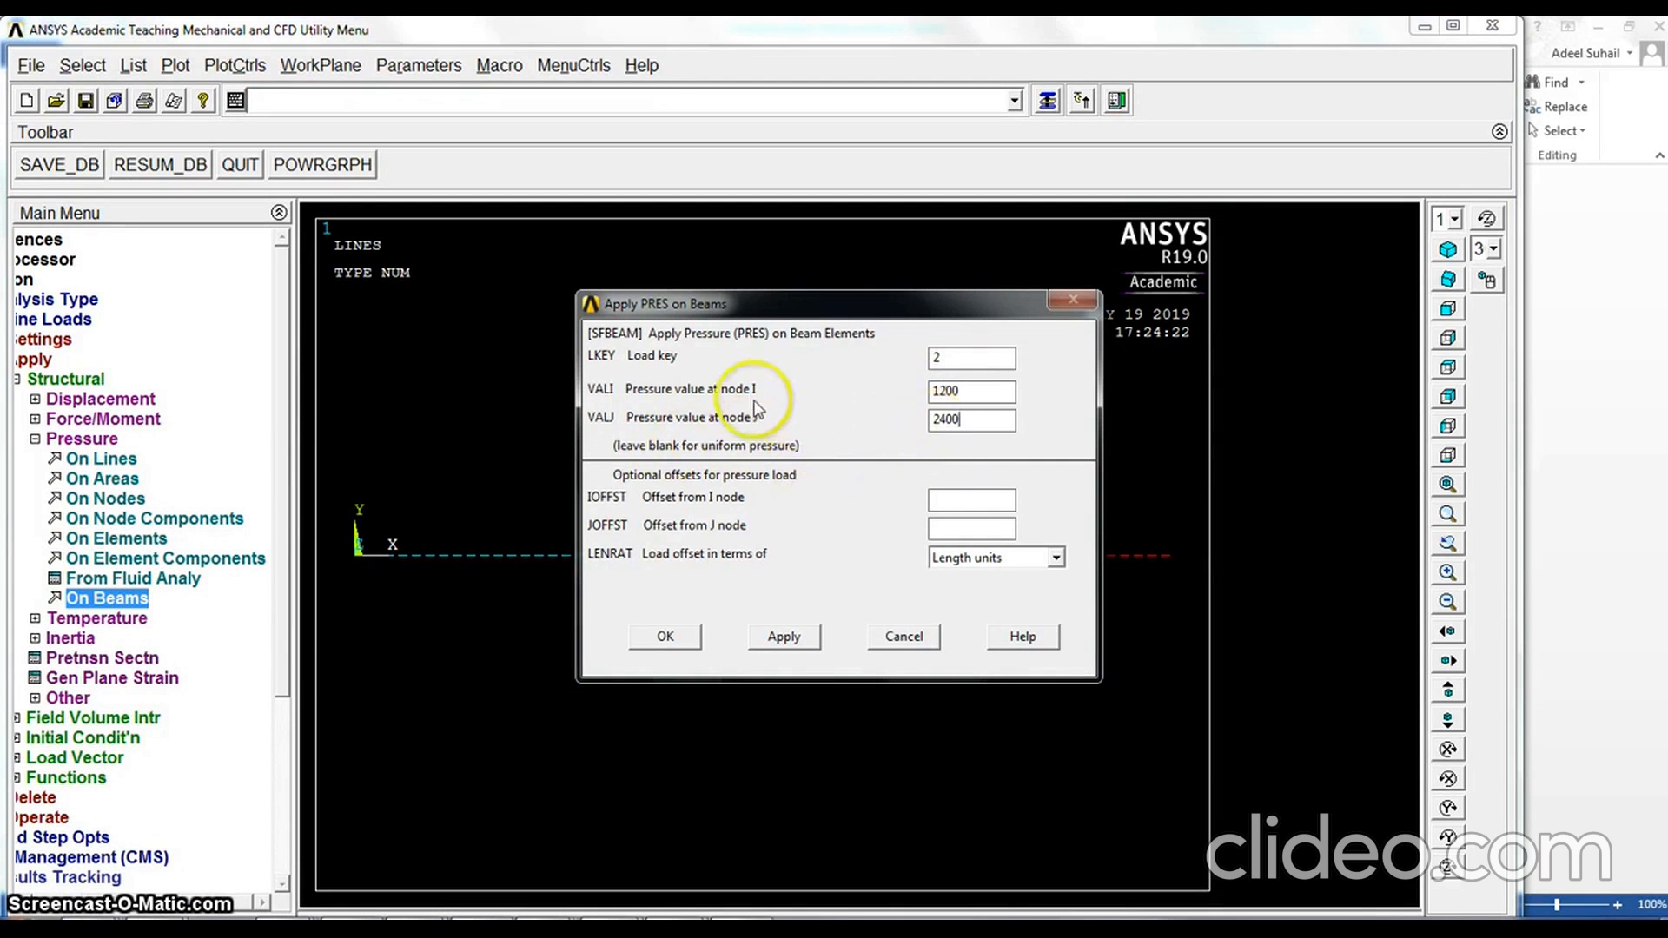
pyautogui.click(667, 634)
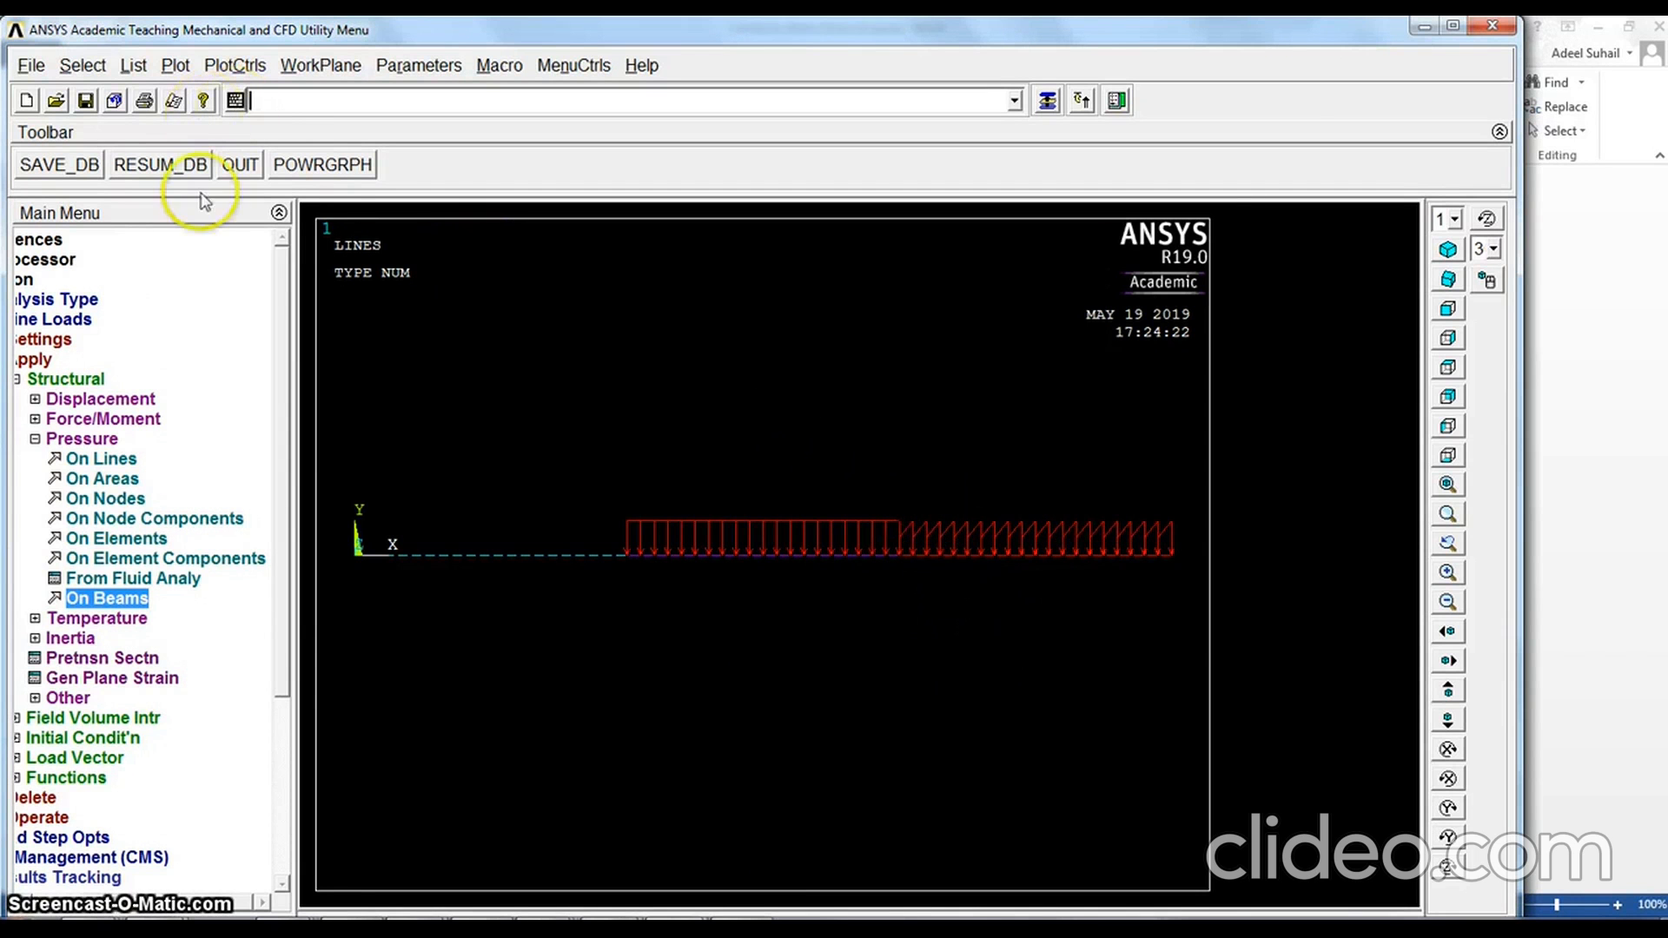
# Solve the current load step and dismiss the solution note and status listing
pyautogui.click(35, 440)
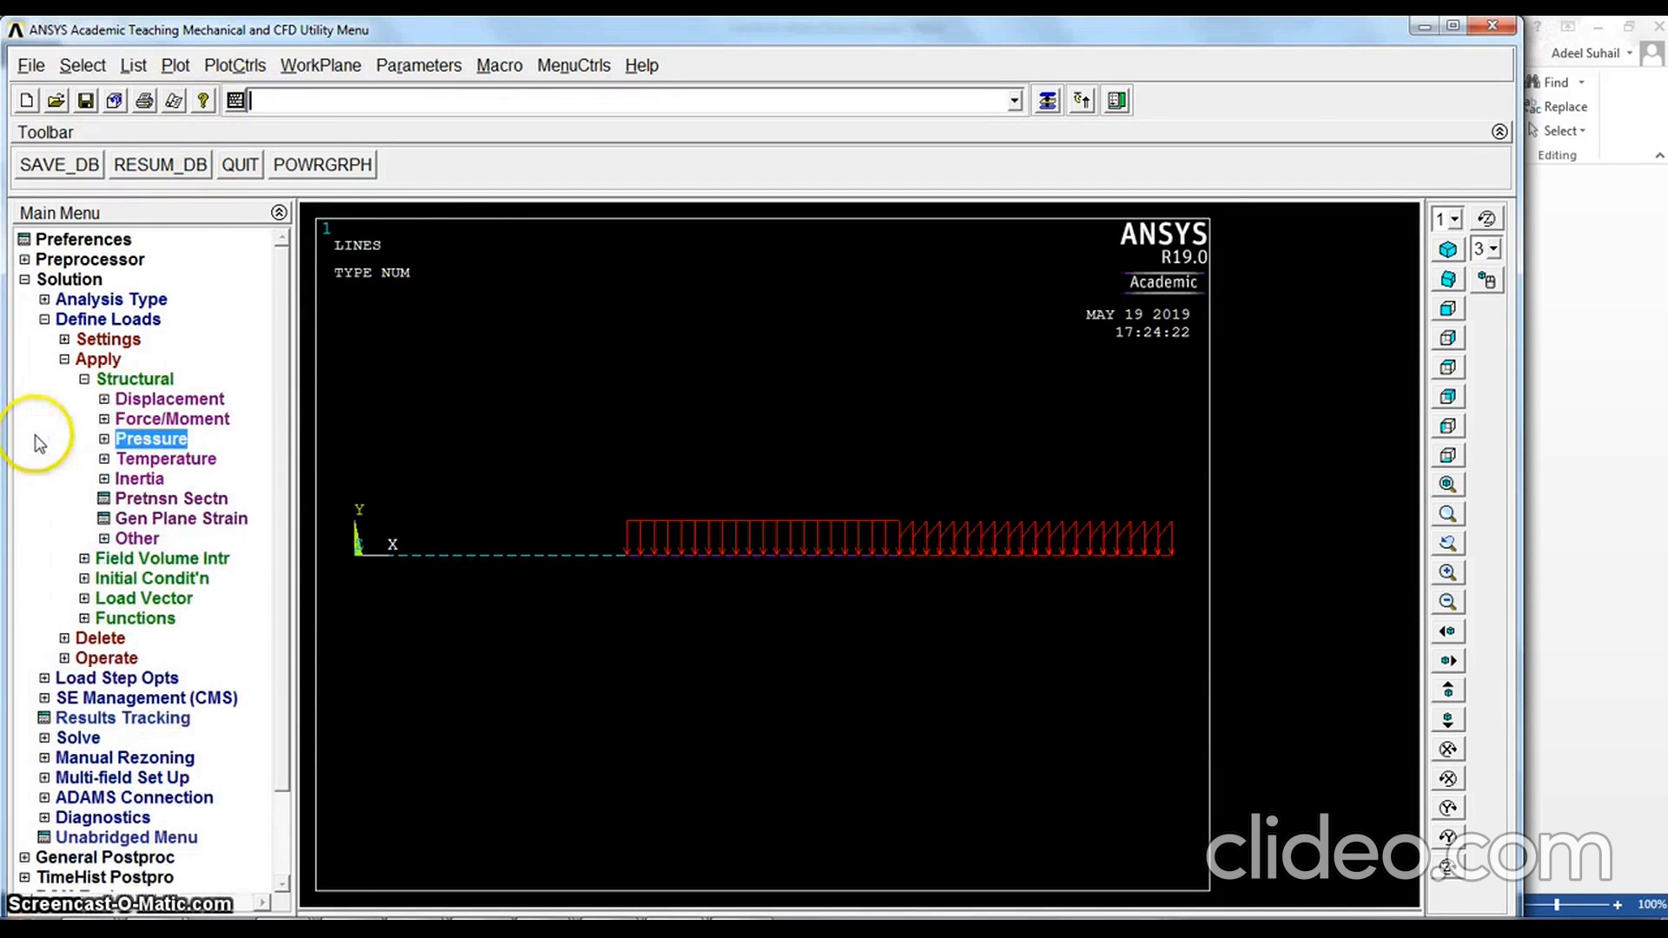
pyautogui.click(83, 378)
pyautogui.click(64, 359)
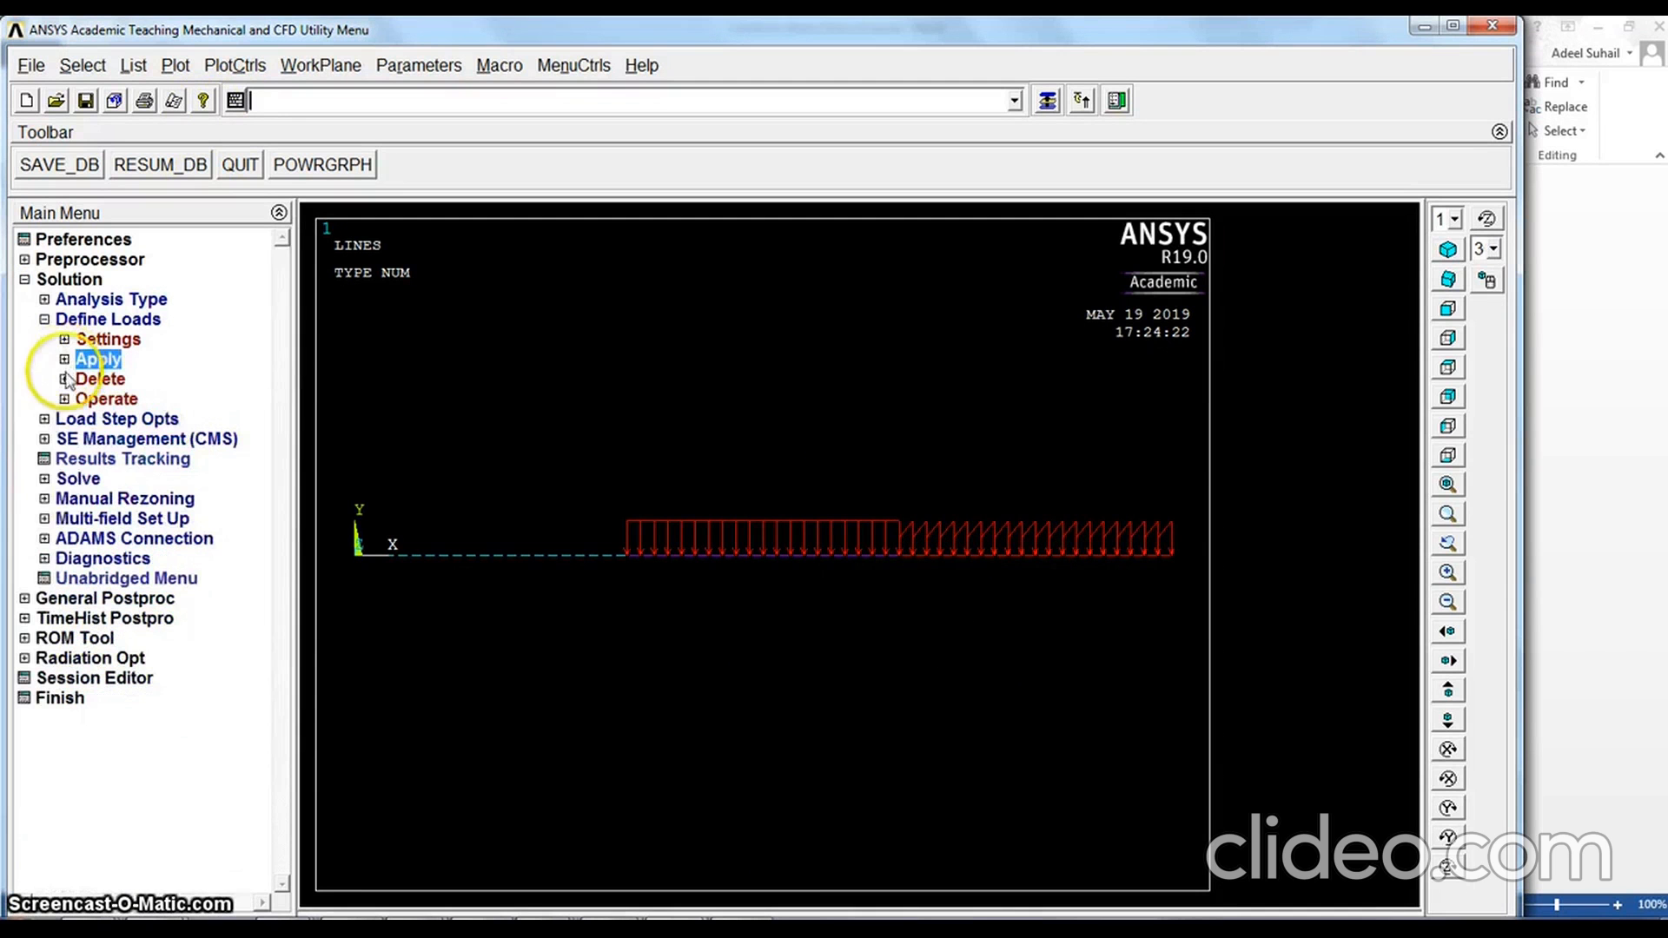
pyautogui.click(44, 478)
pyautogui.click(113, 419)
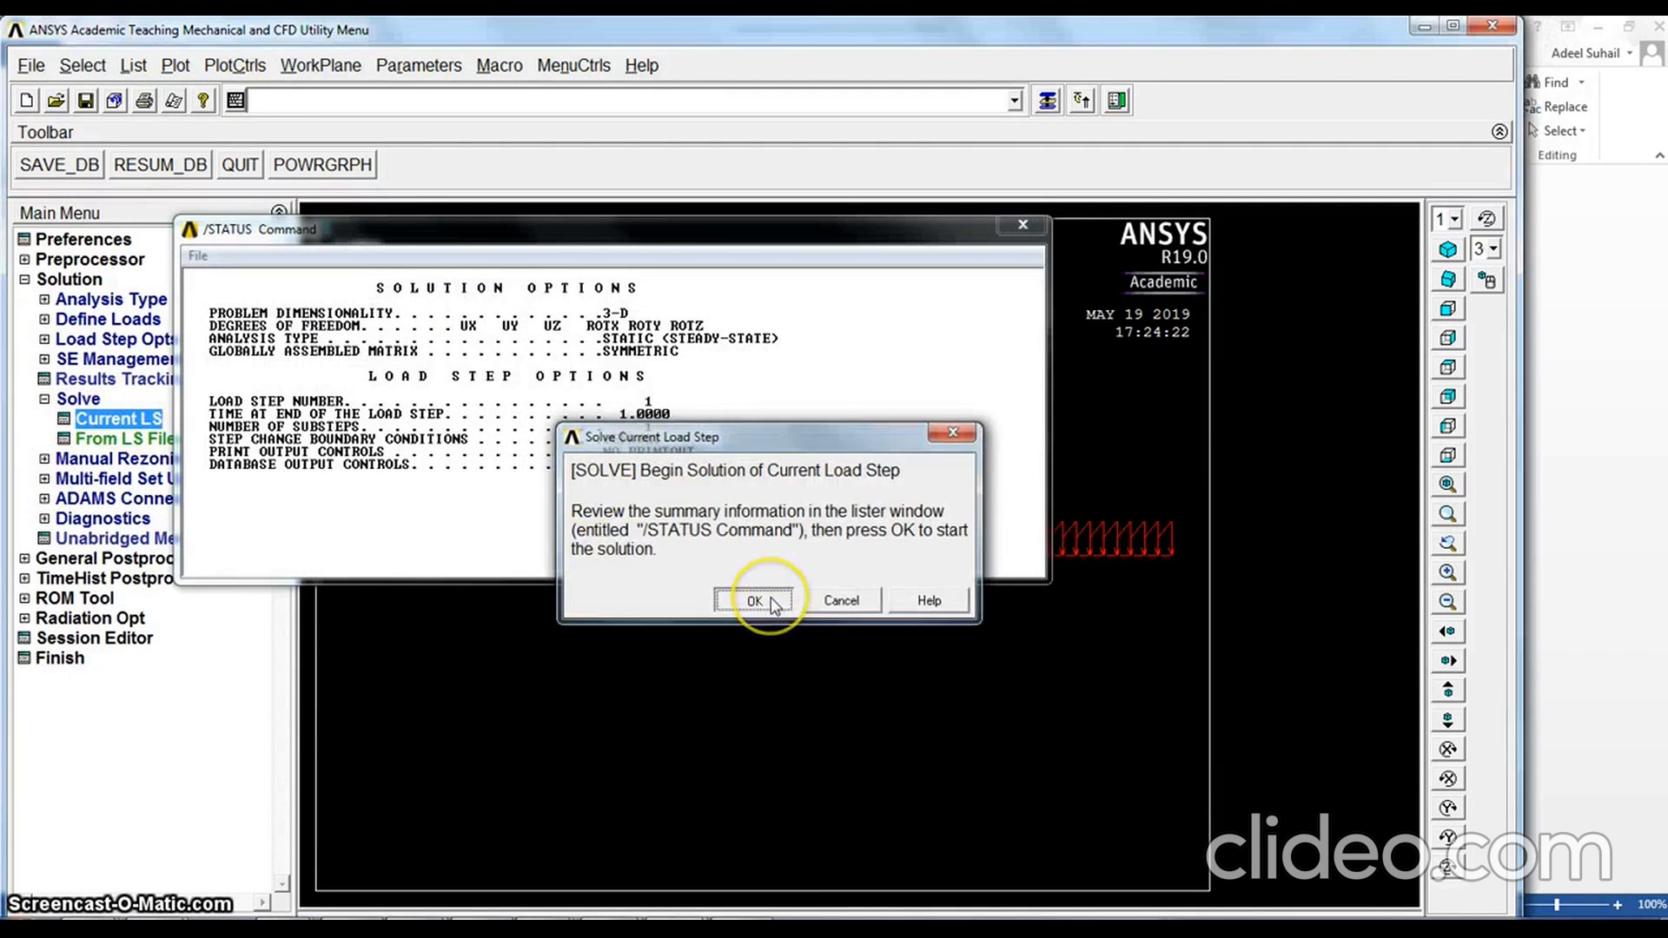
pyautogui.click(736, 600)
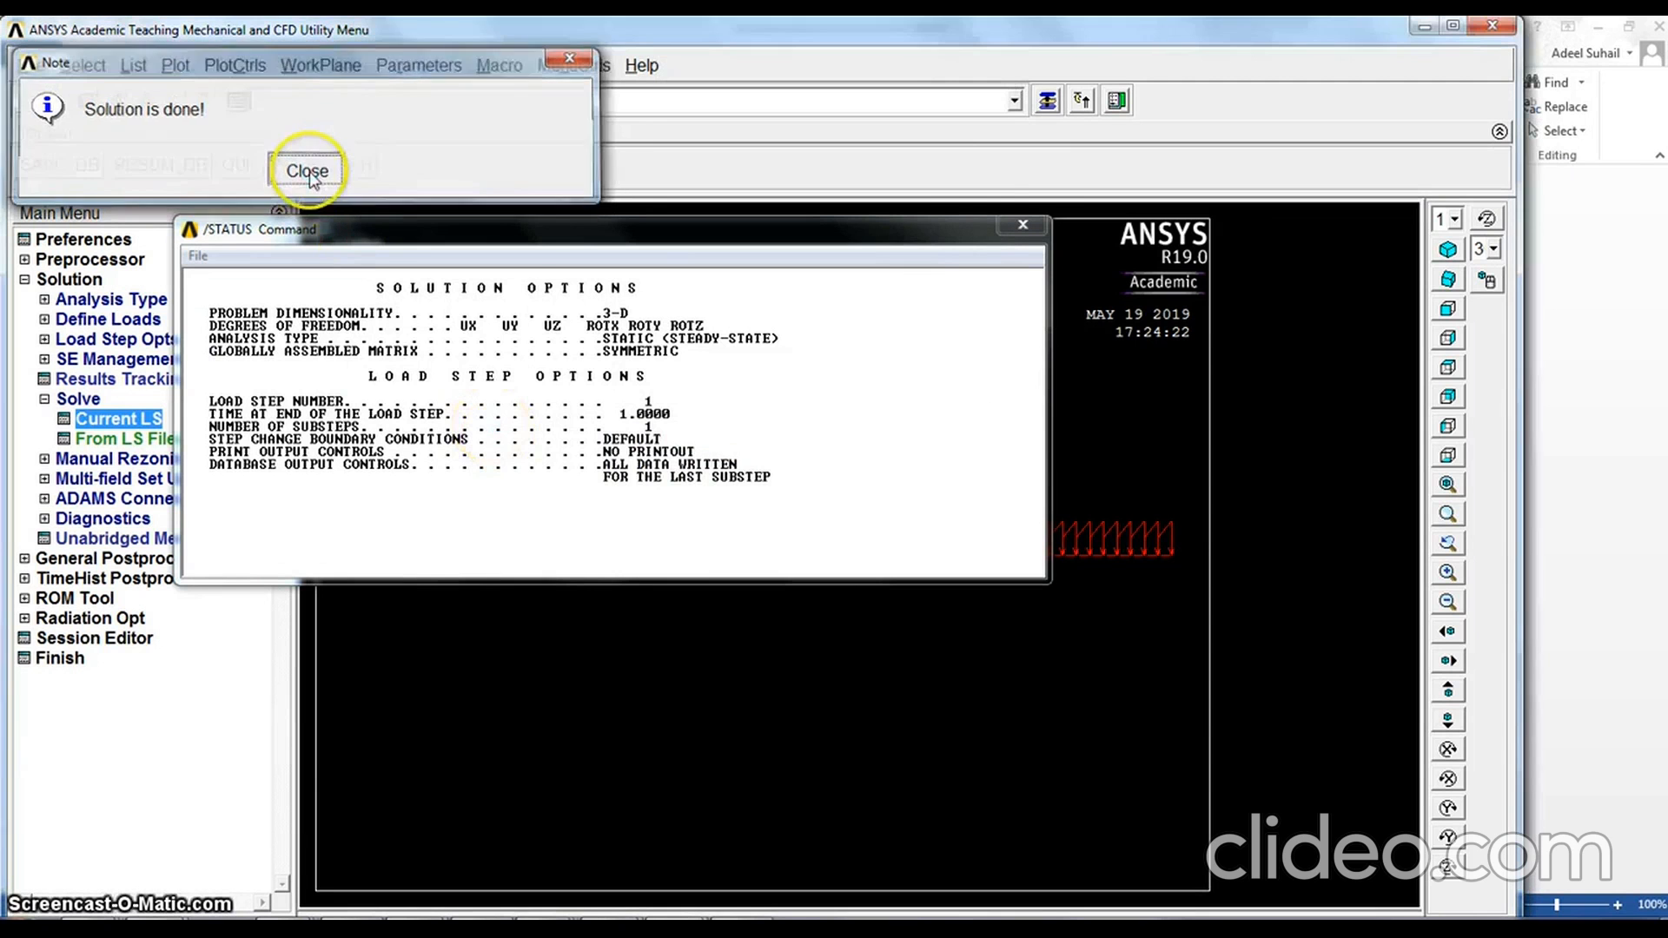
pyautogui.click(306, 169)
pyautogui.click(1023, 228)
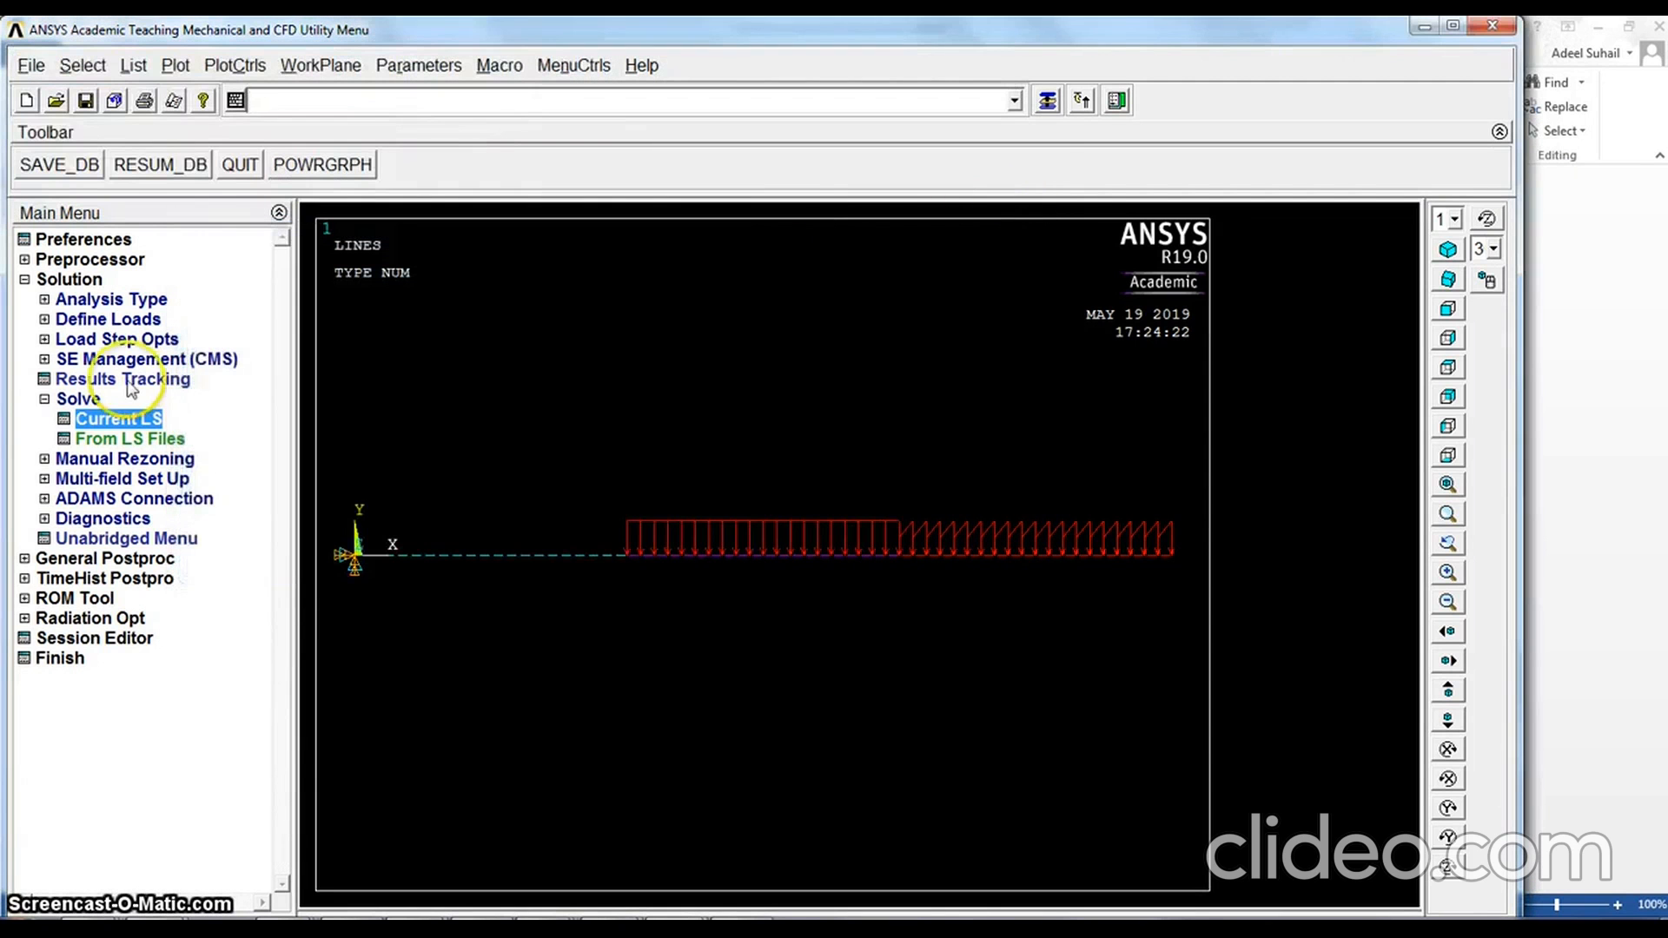
# Plot the beam's deformed shape together with the undeformed shape in the general postprocessor
pyautogui.click(43, 400)
pyautogui.click(43, 398)
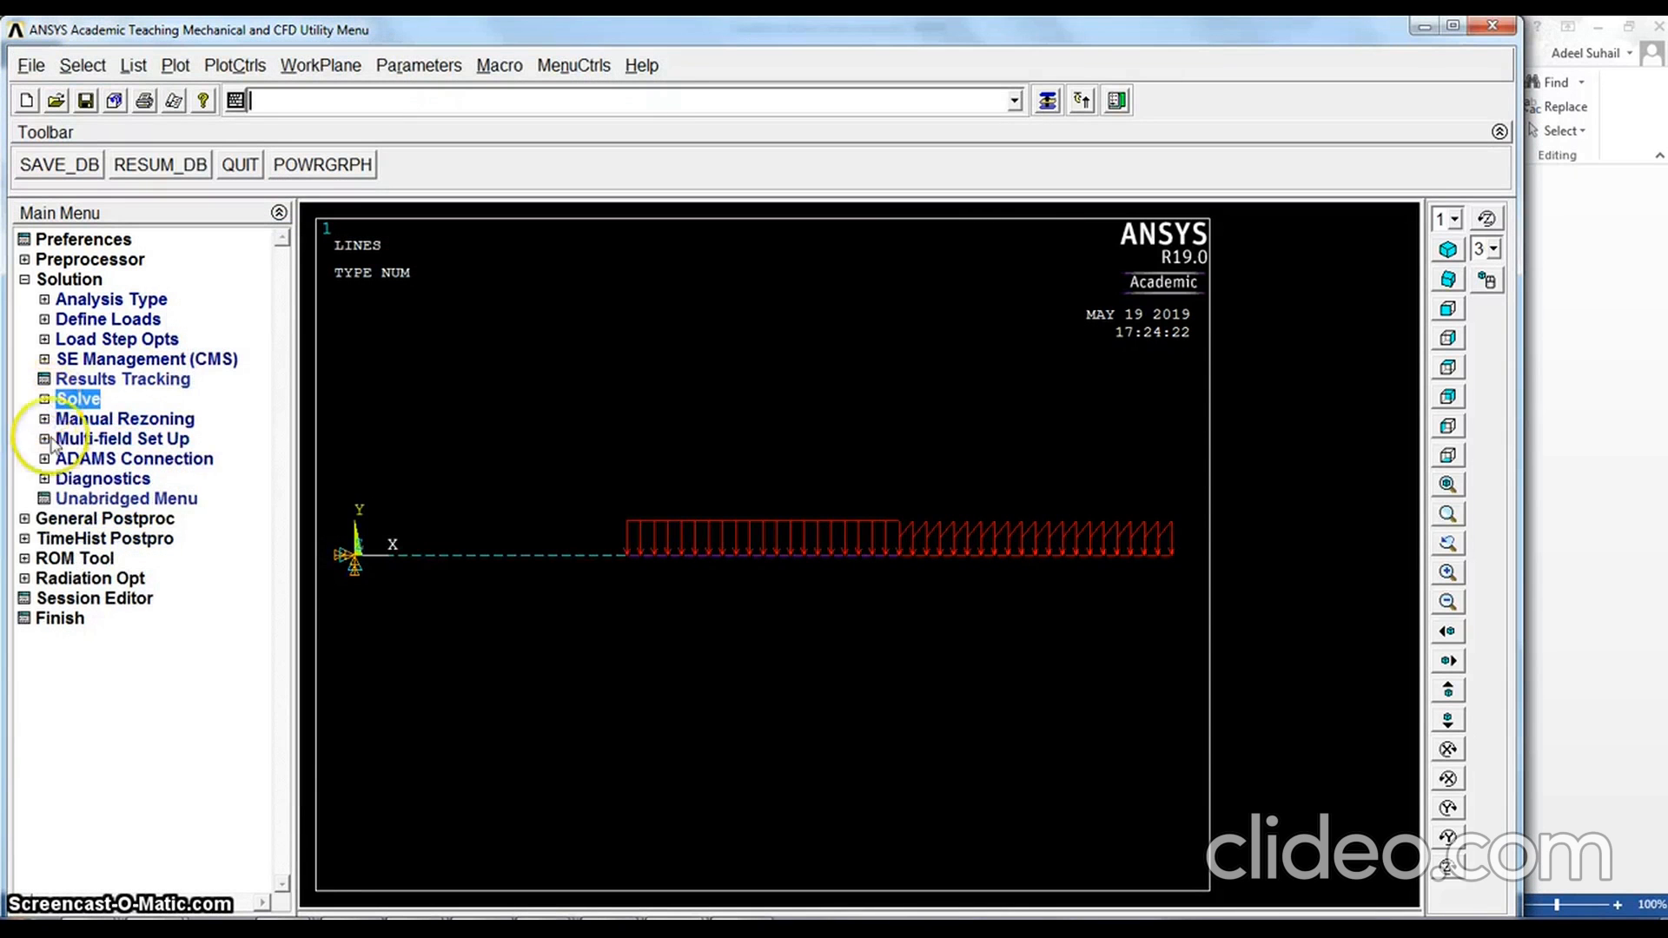
pyautogui.click(26, 519)
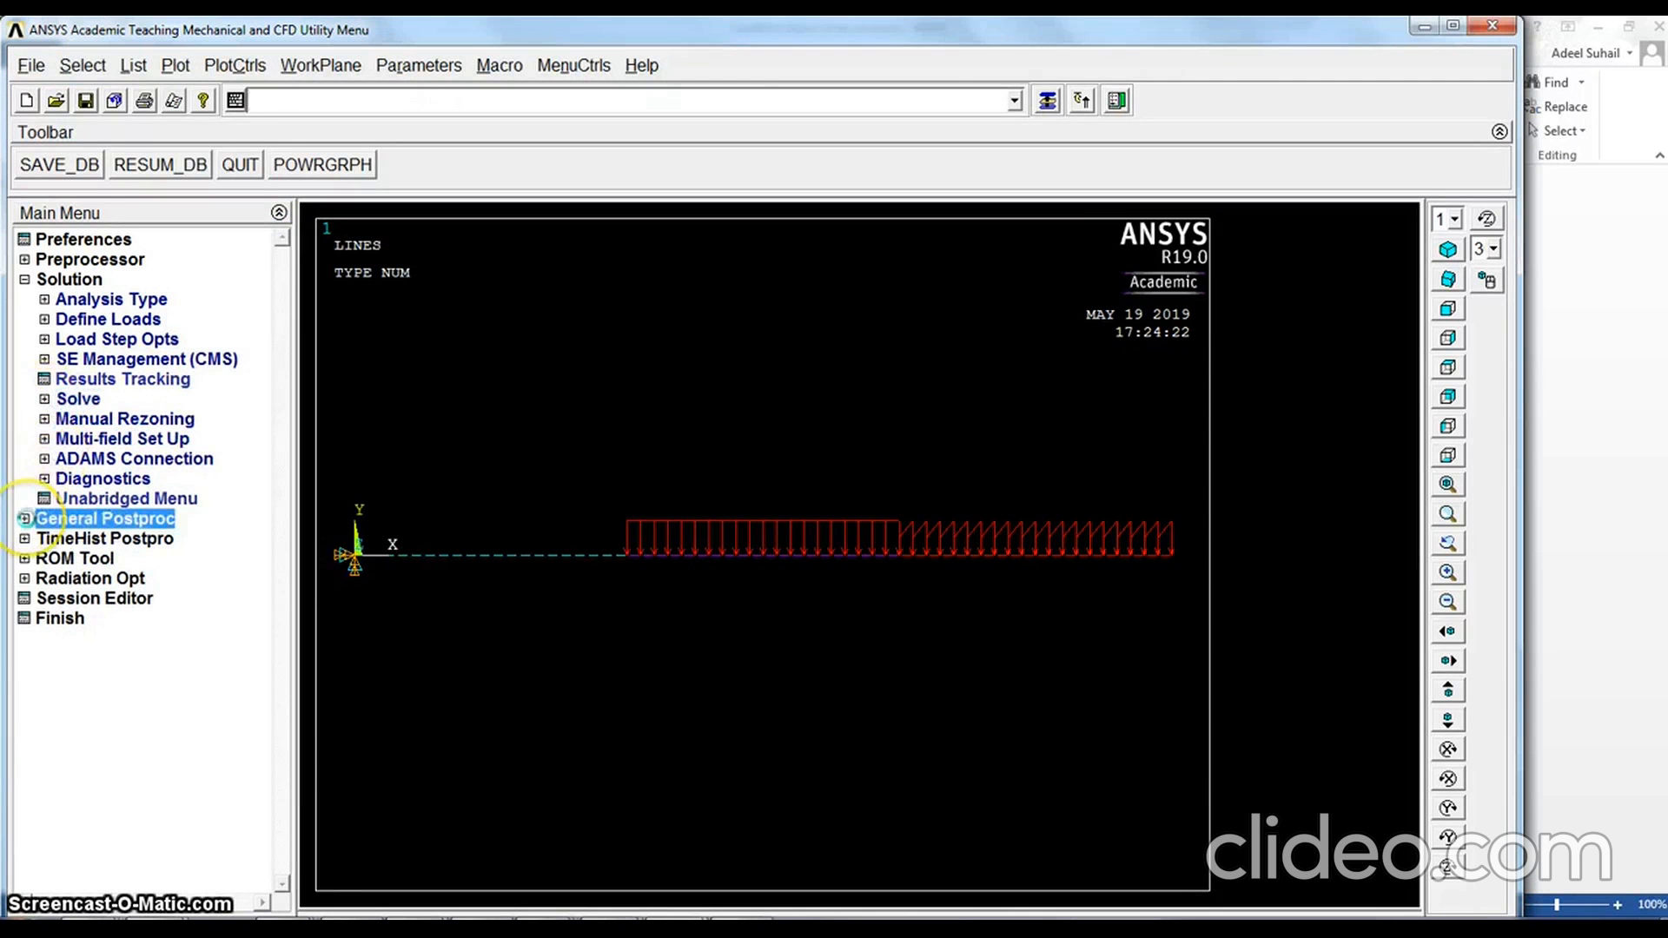
pyautogui.click(26, 518)
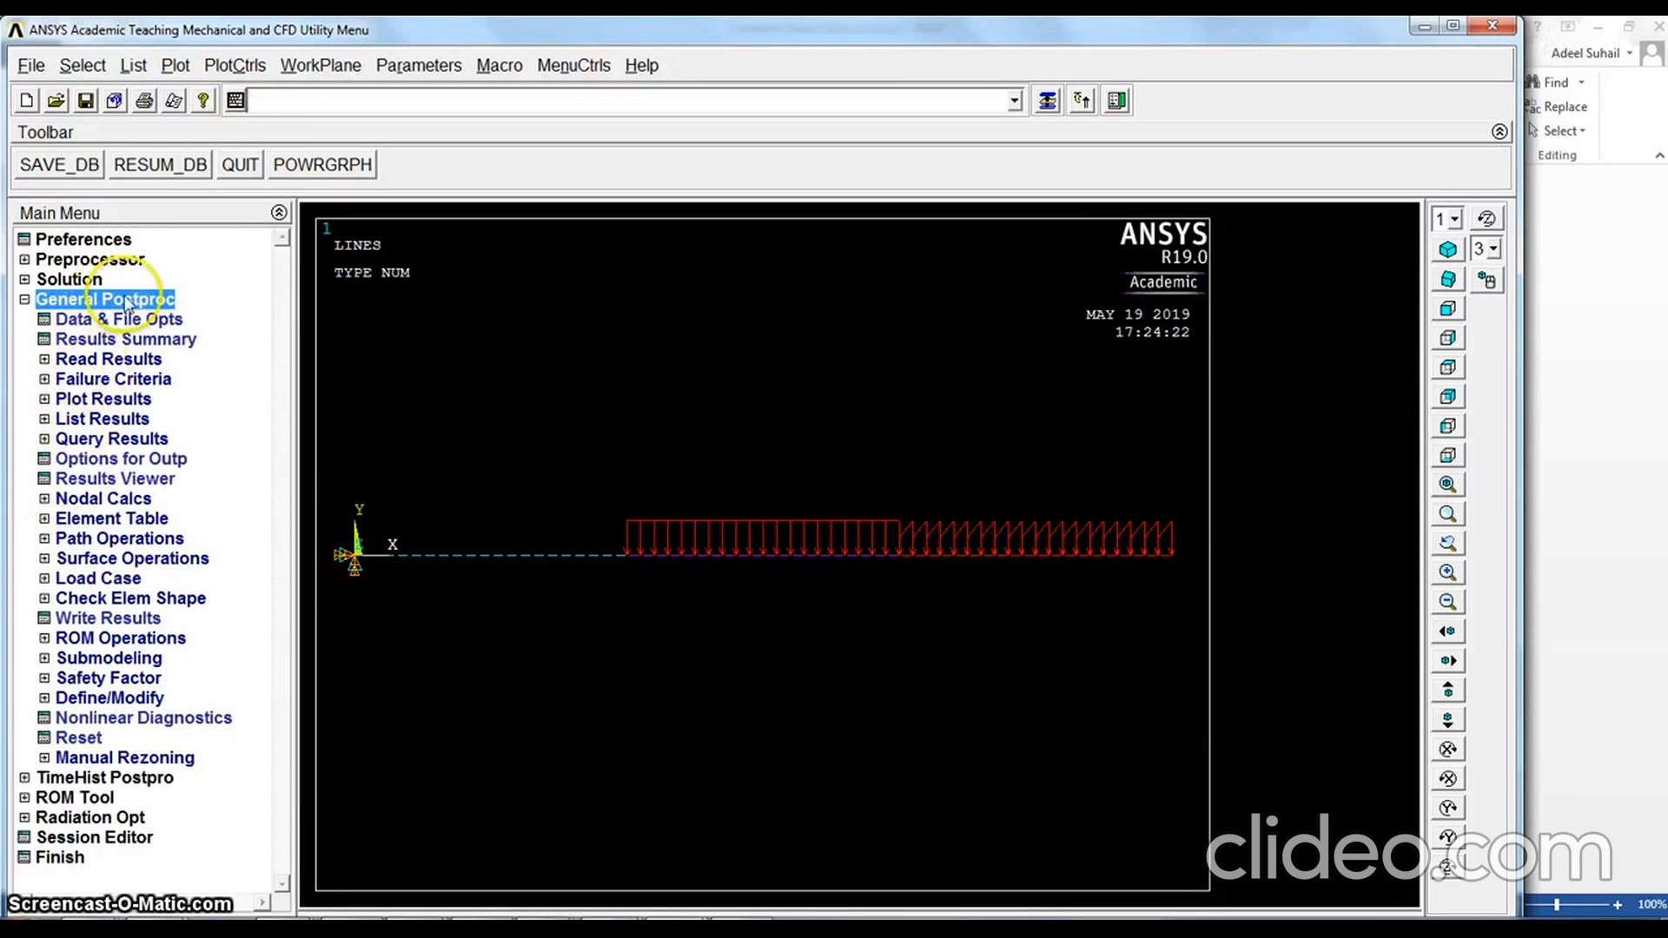
pyautogui.click(102, 399)
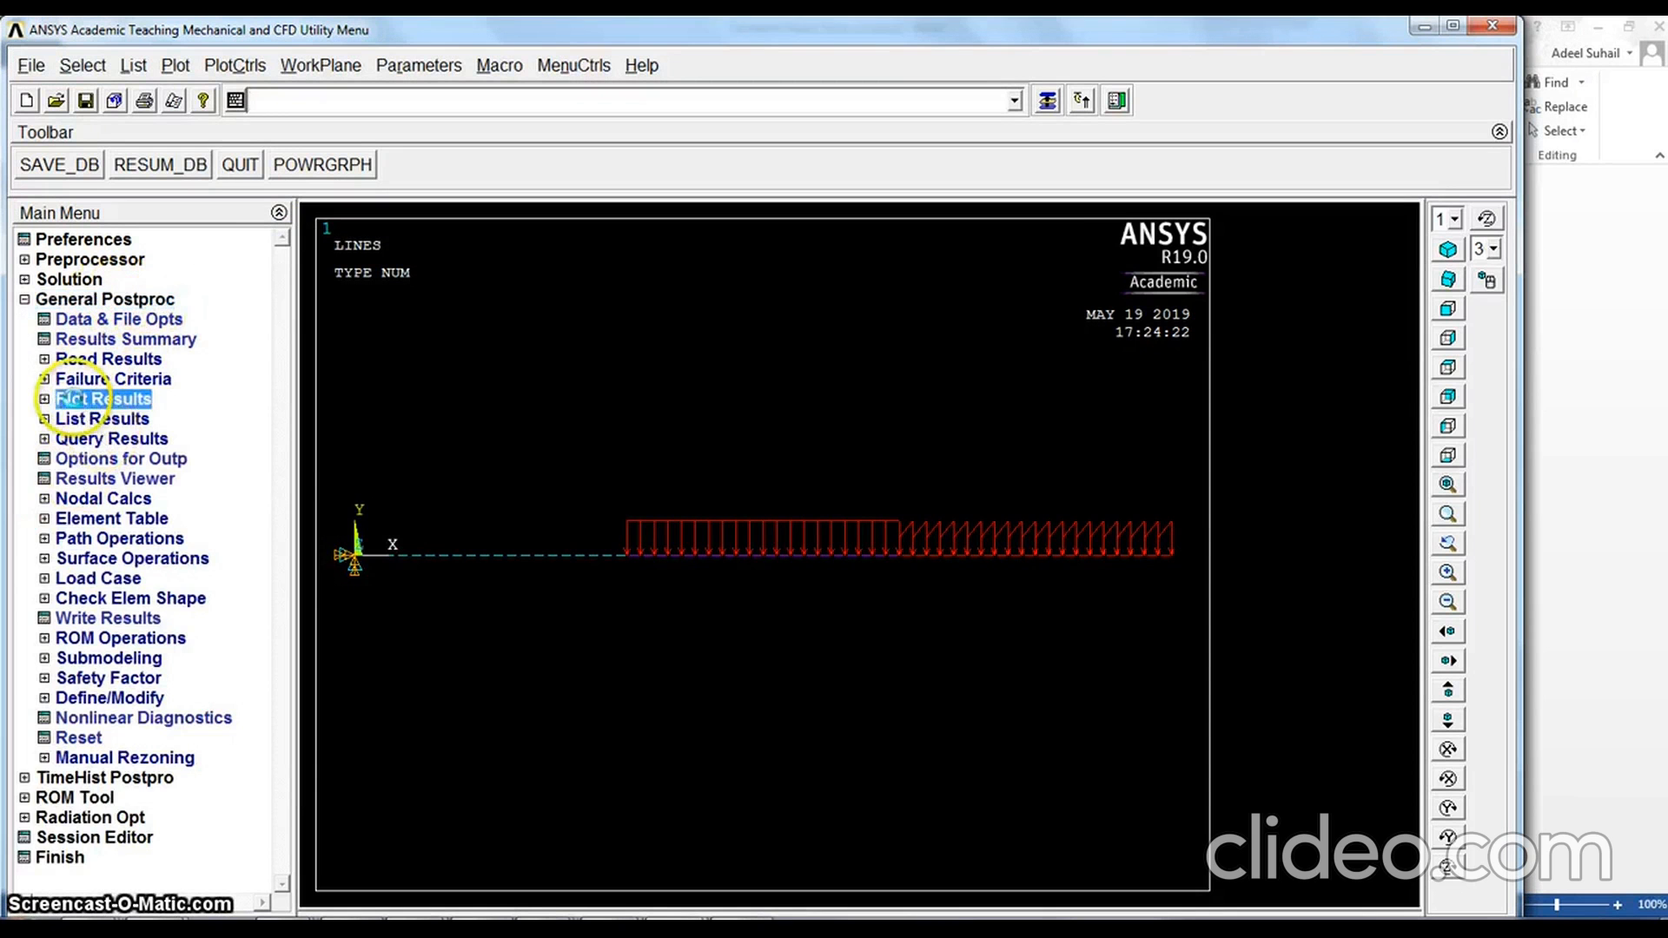
pyautogui.click(135, 424)
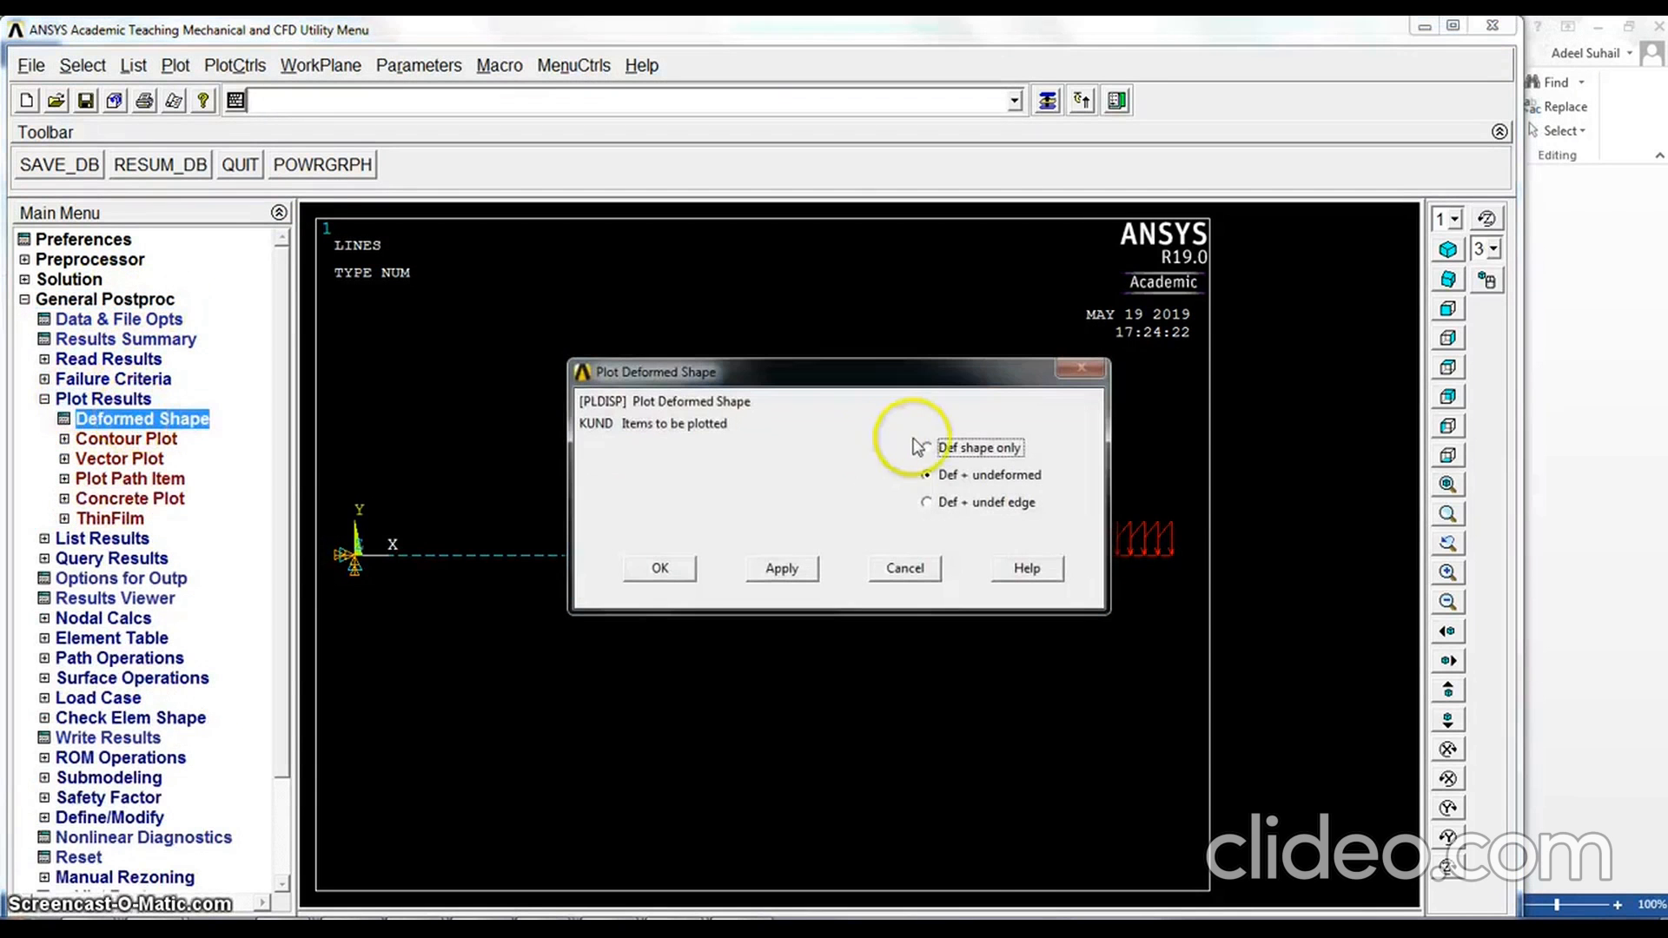
pyautogui.click(667, 569)
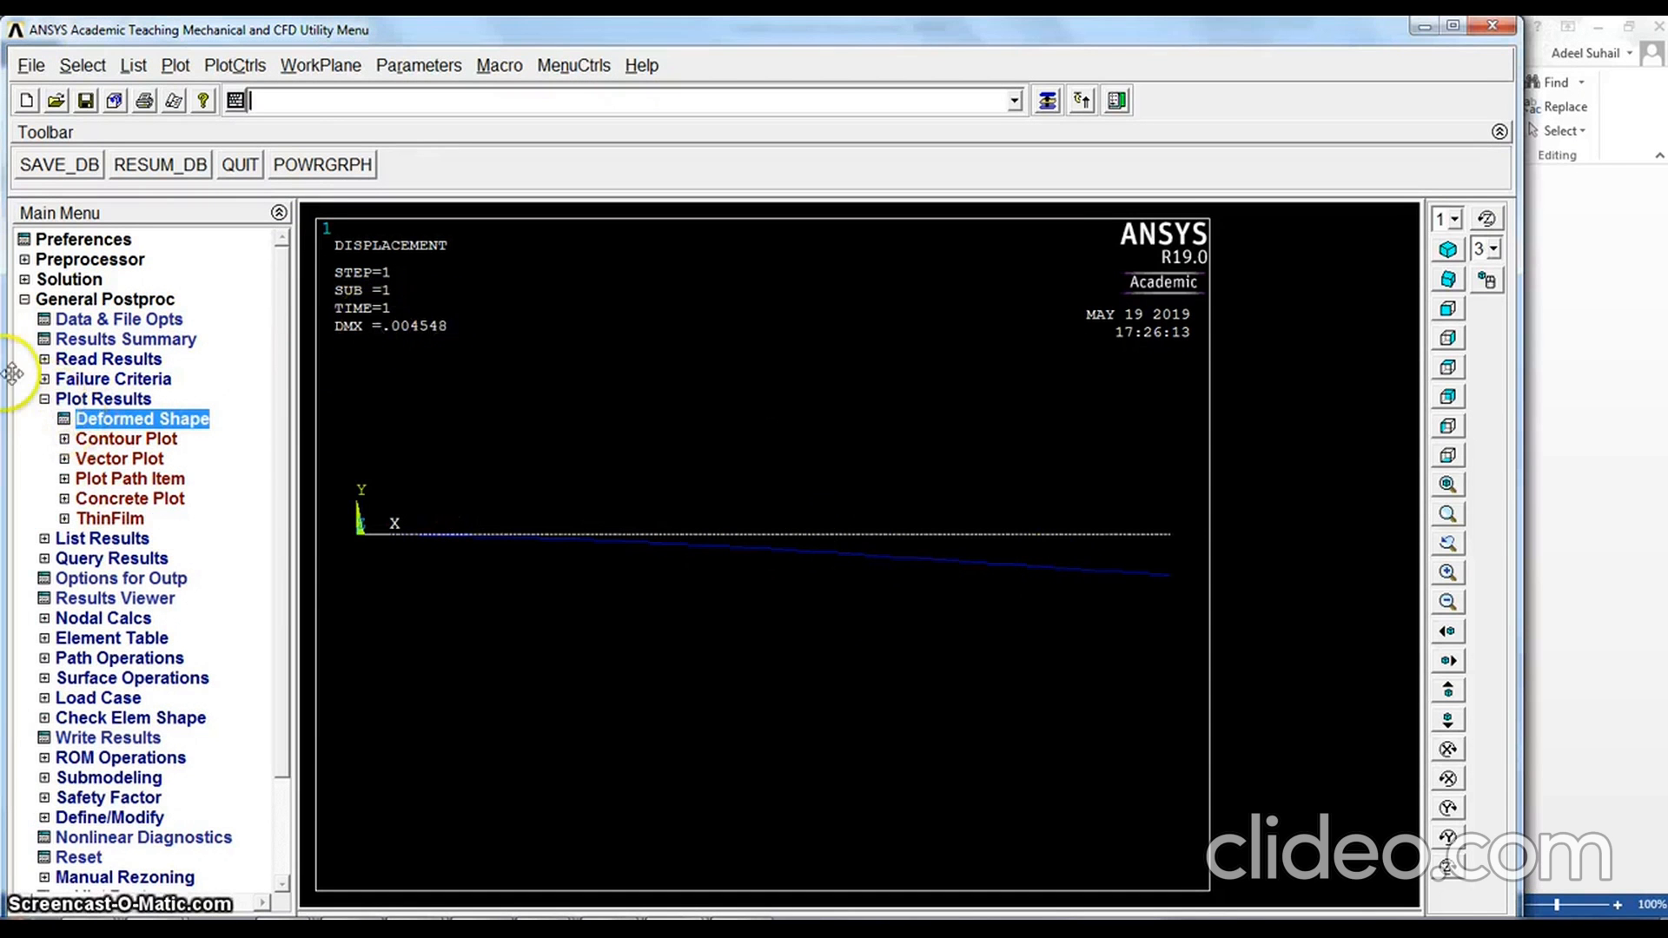
# Plot the nodal solution contour of the Y-component of displacement, showing the deformed shape only
pyautogui.click(45, 399)
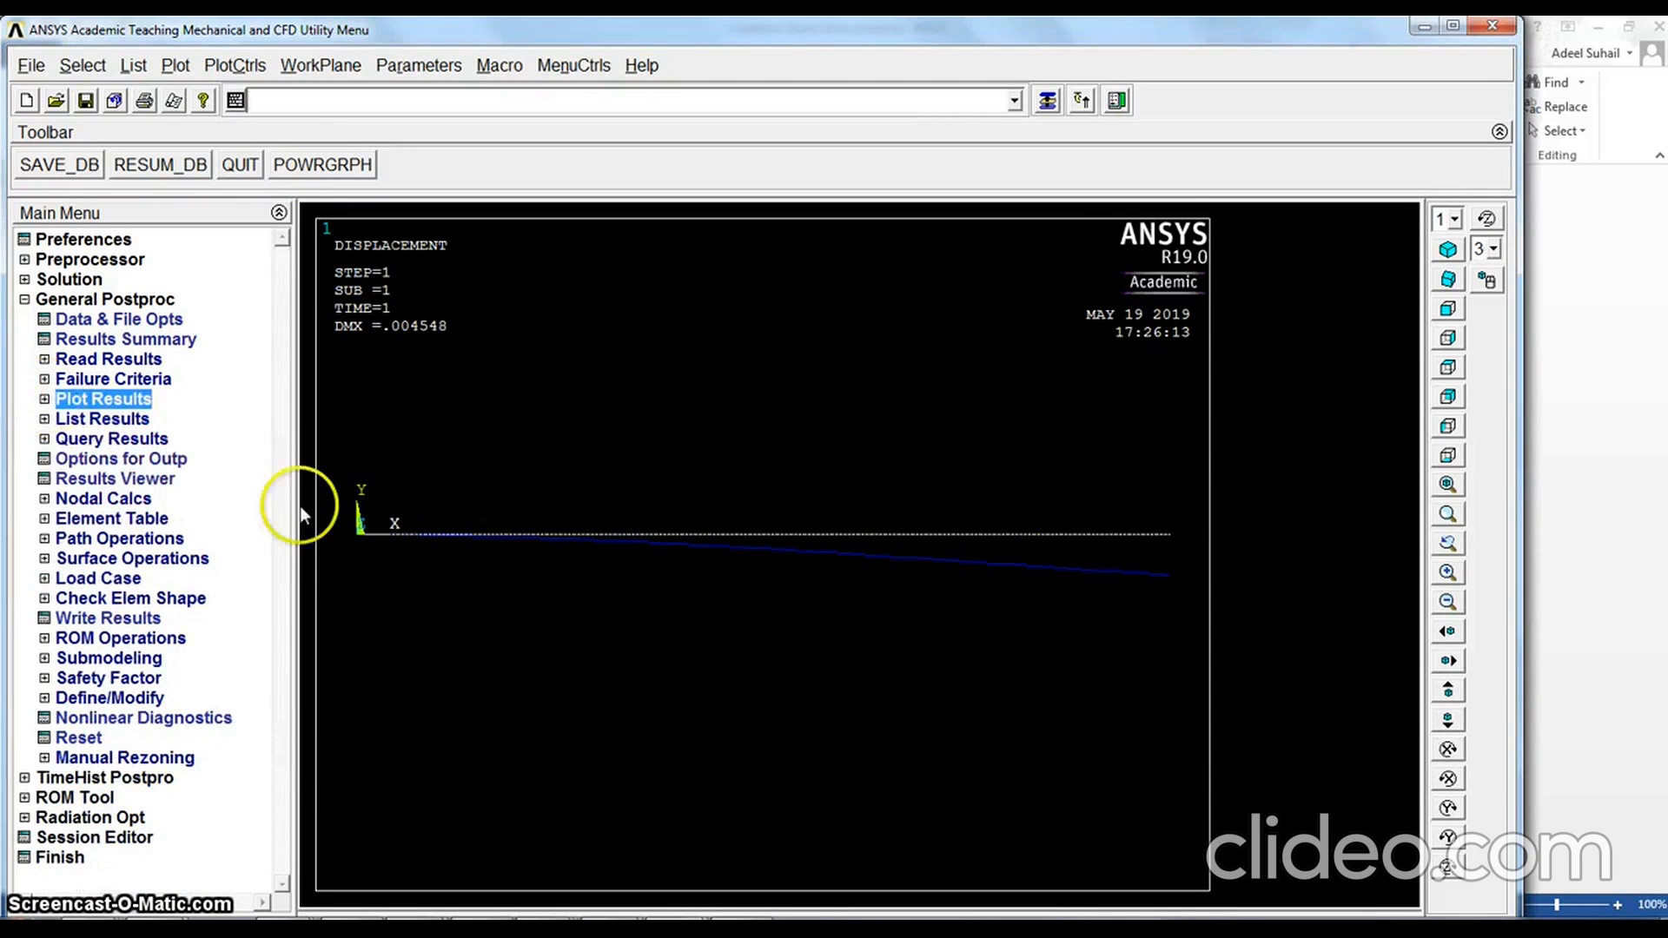
pyautogui.click(44, 399)
pyautogui.click(127, 439)
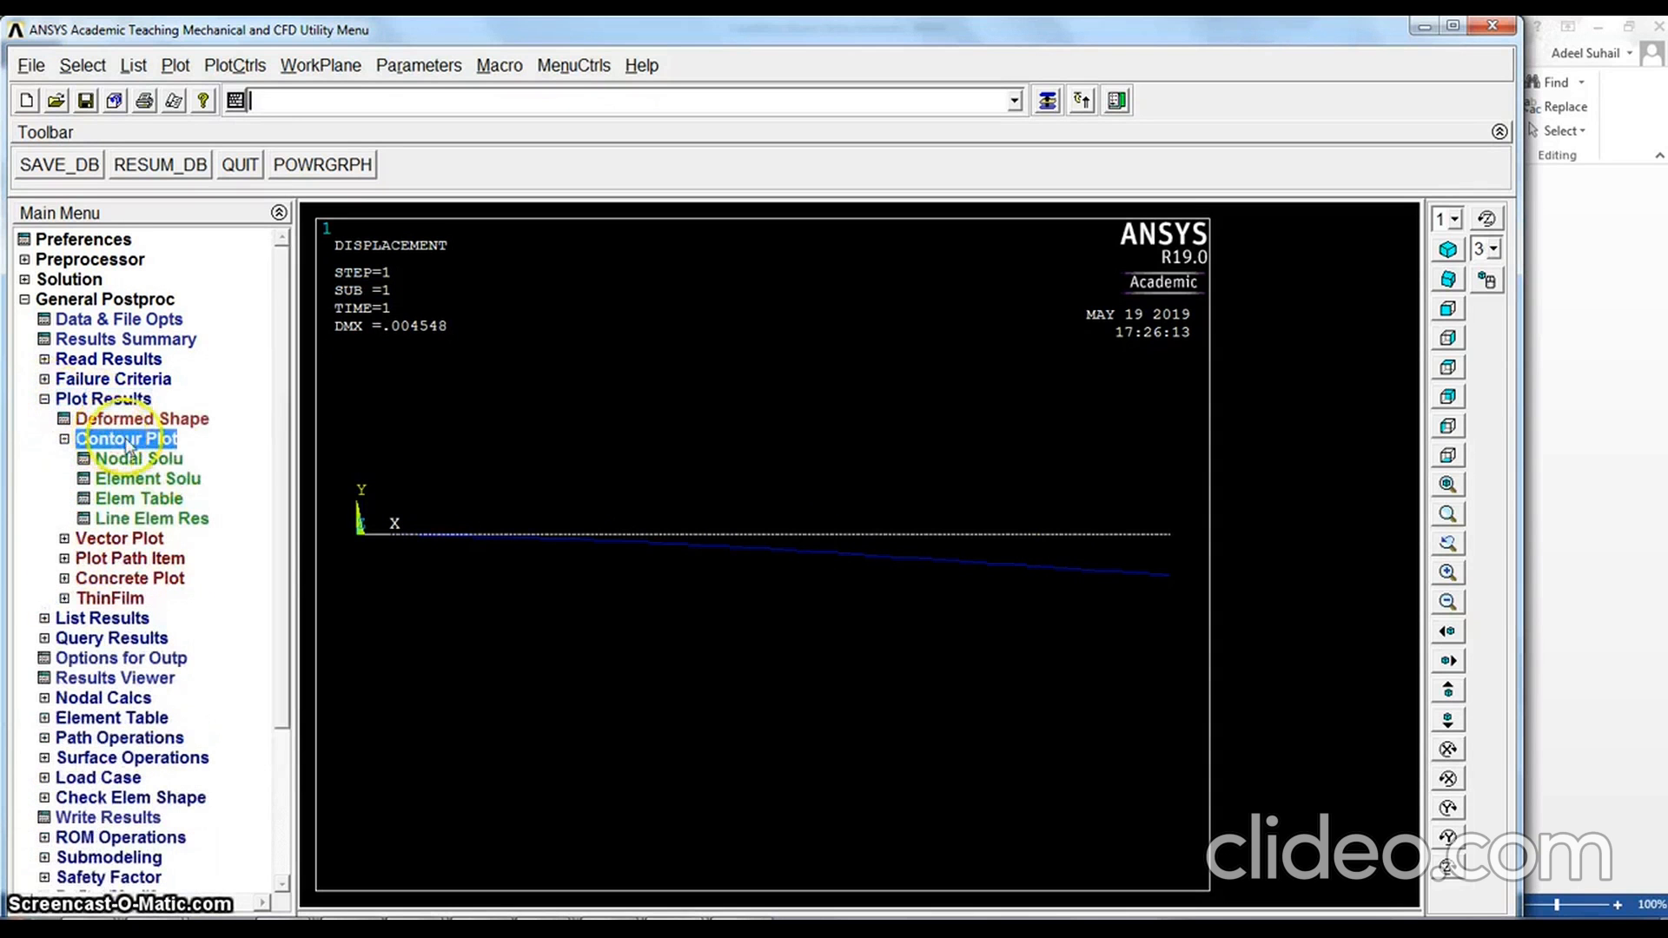
pyautogui.click(135, 459)
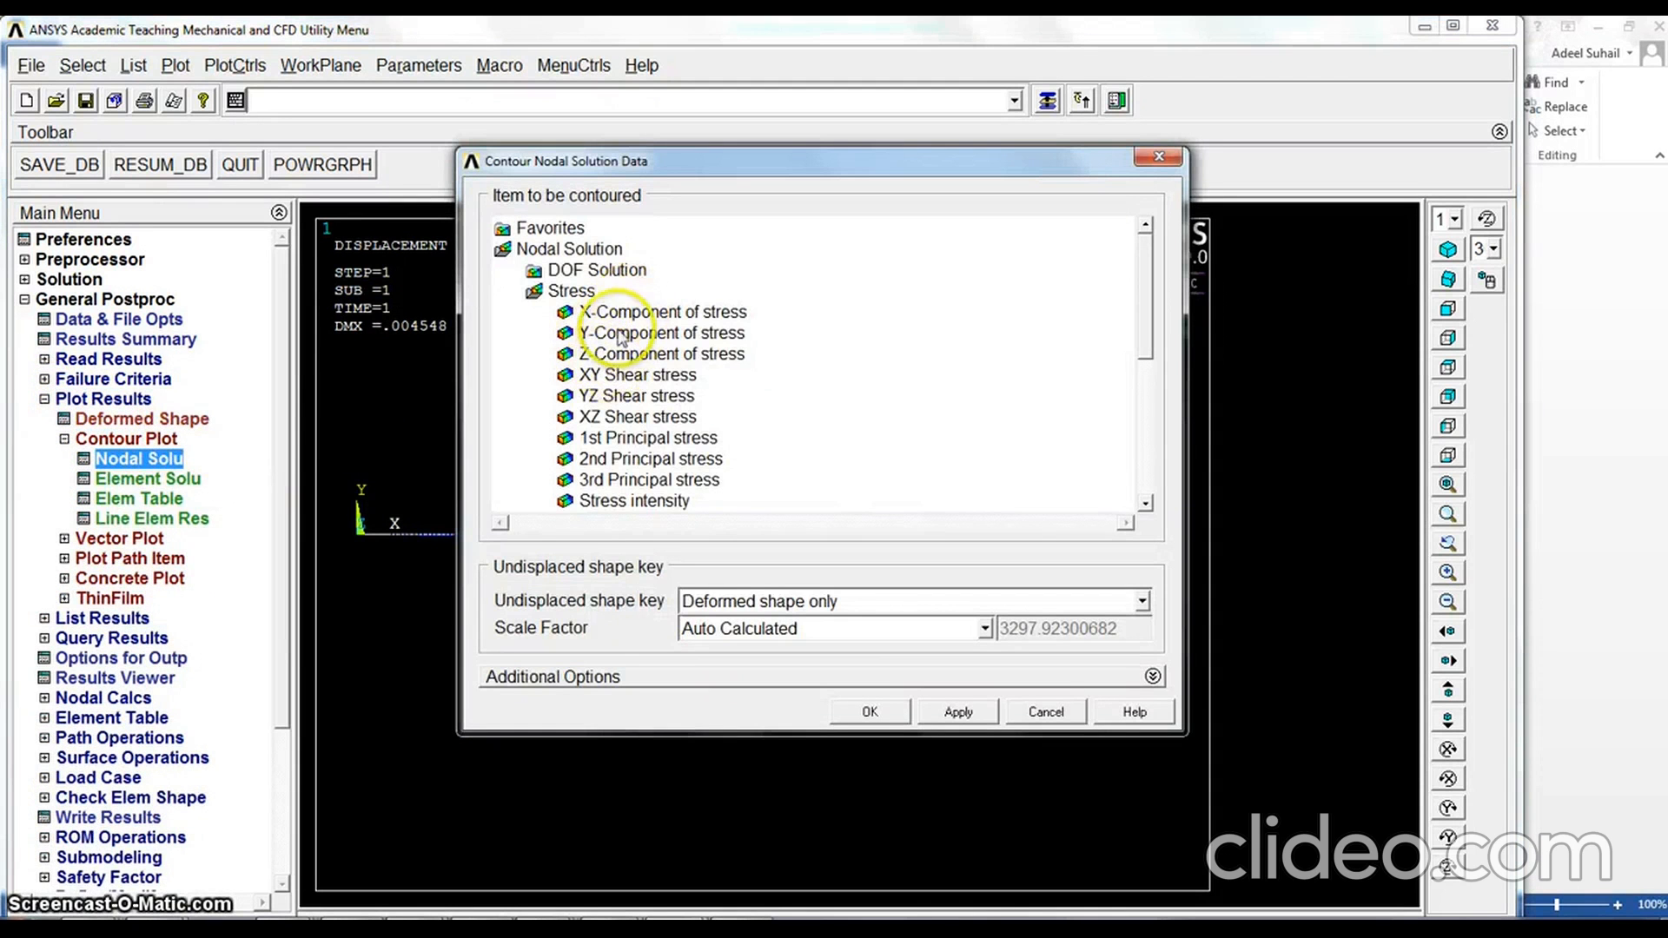
pyautogui.click(620, 337)
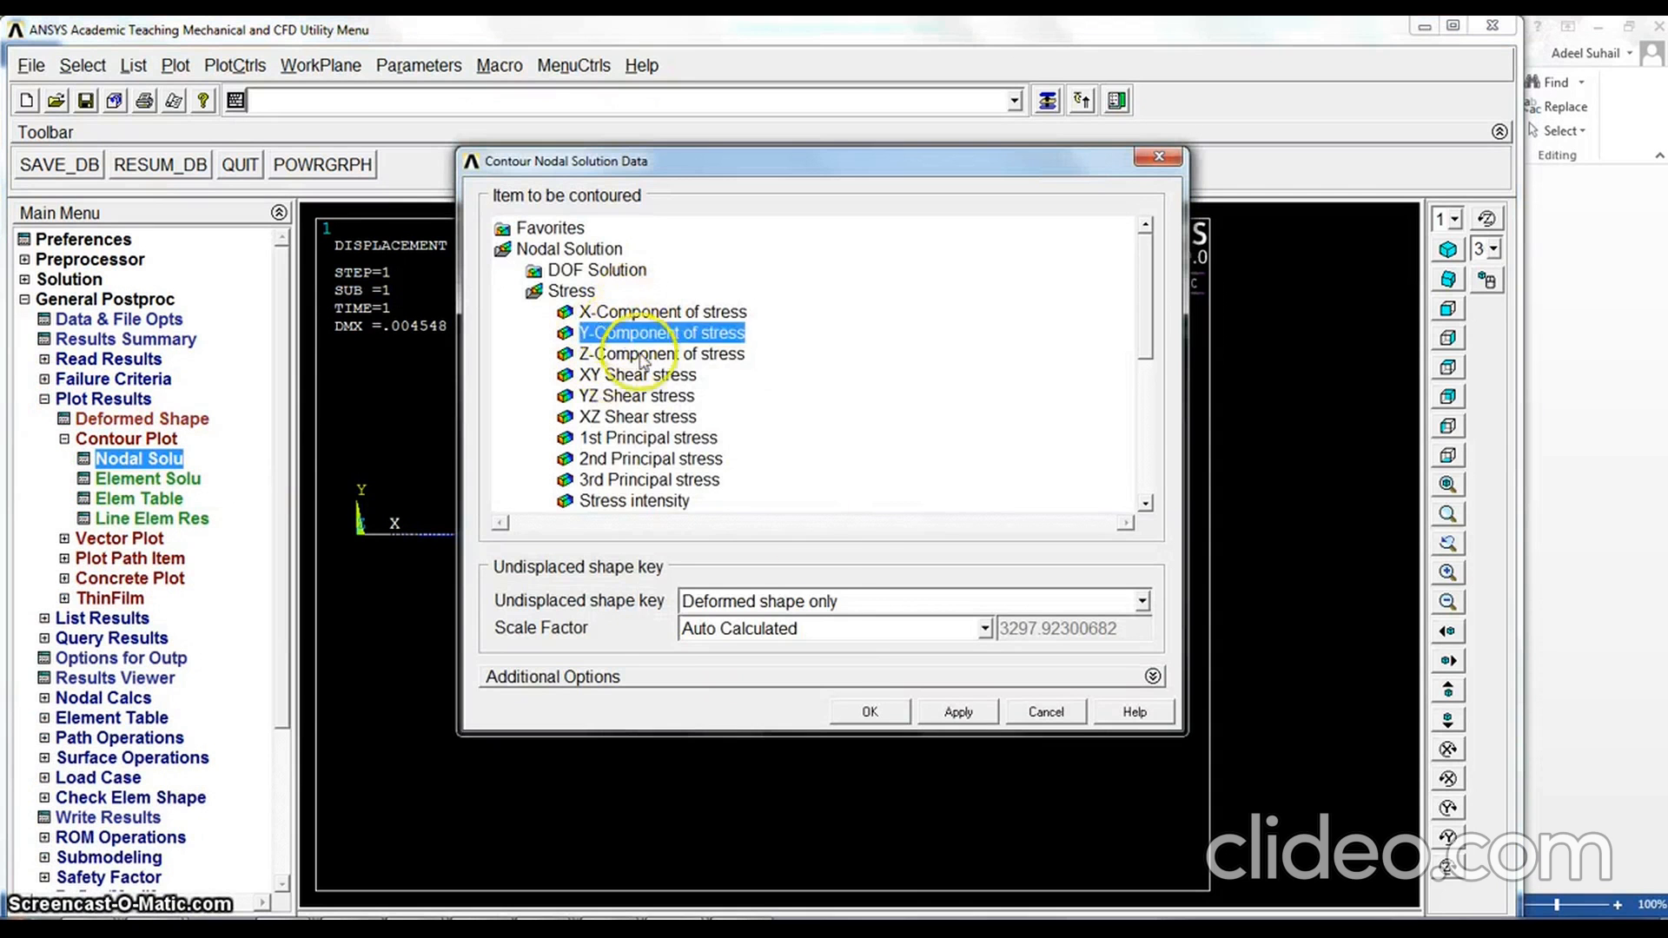
pyautogui.click(611, 271)
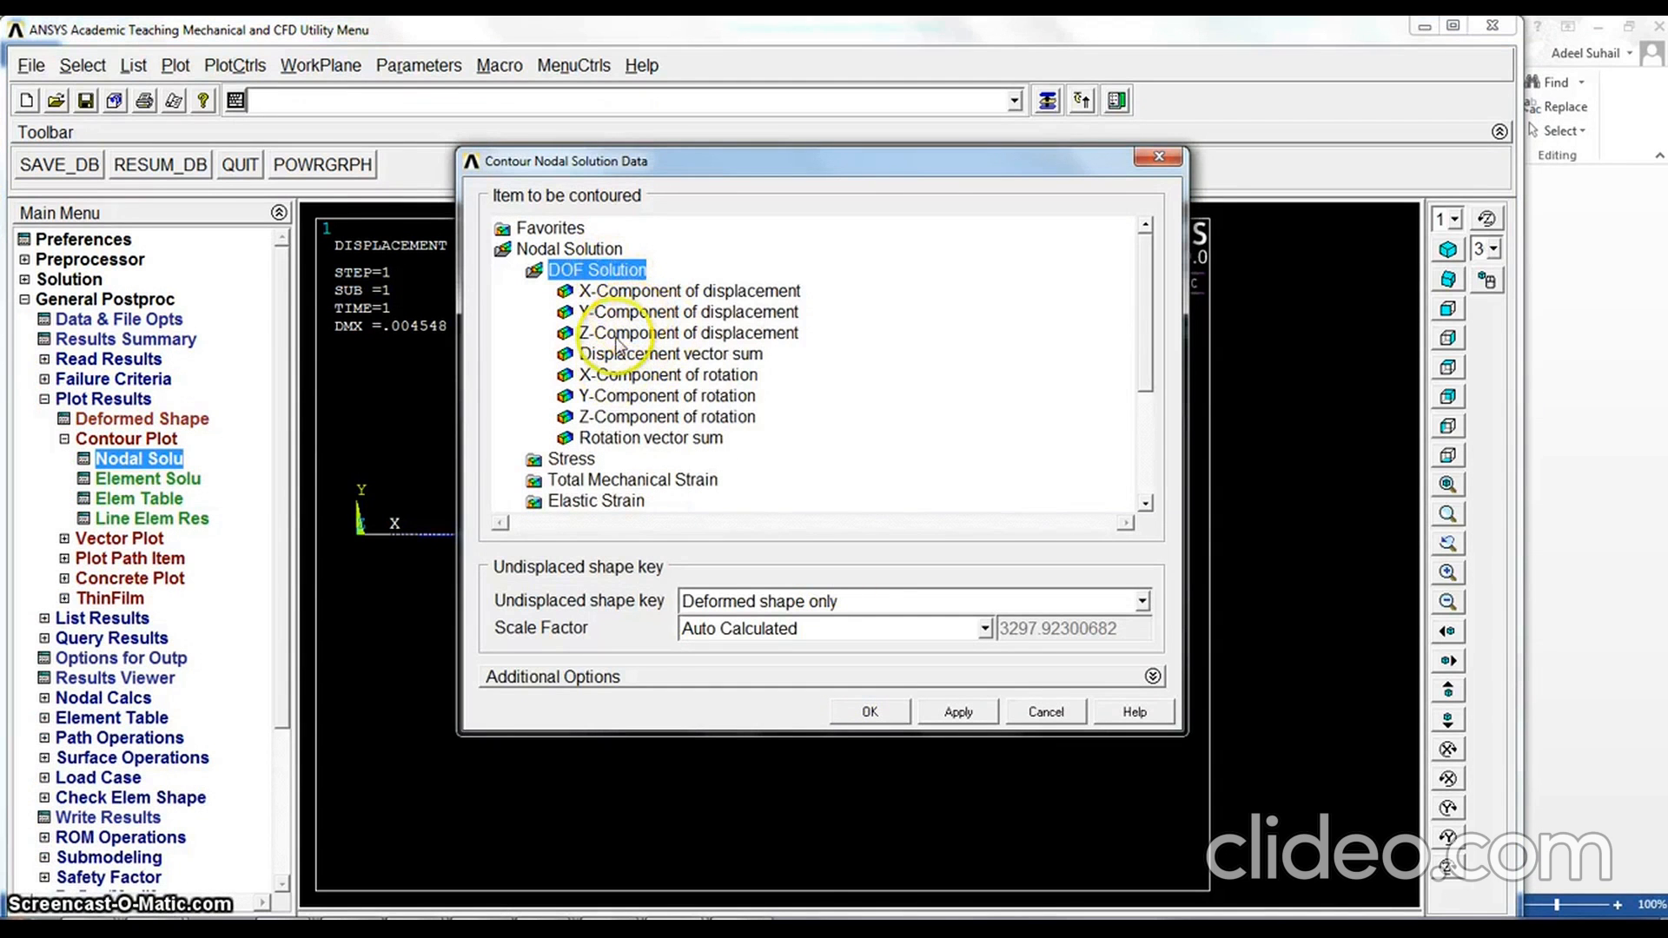
pyautogui.click(622, 313)
pyautogui.click(864, 712)
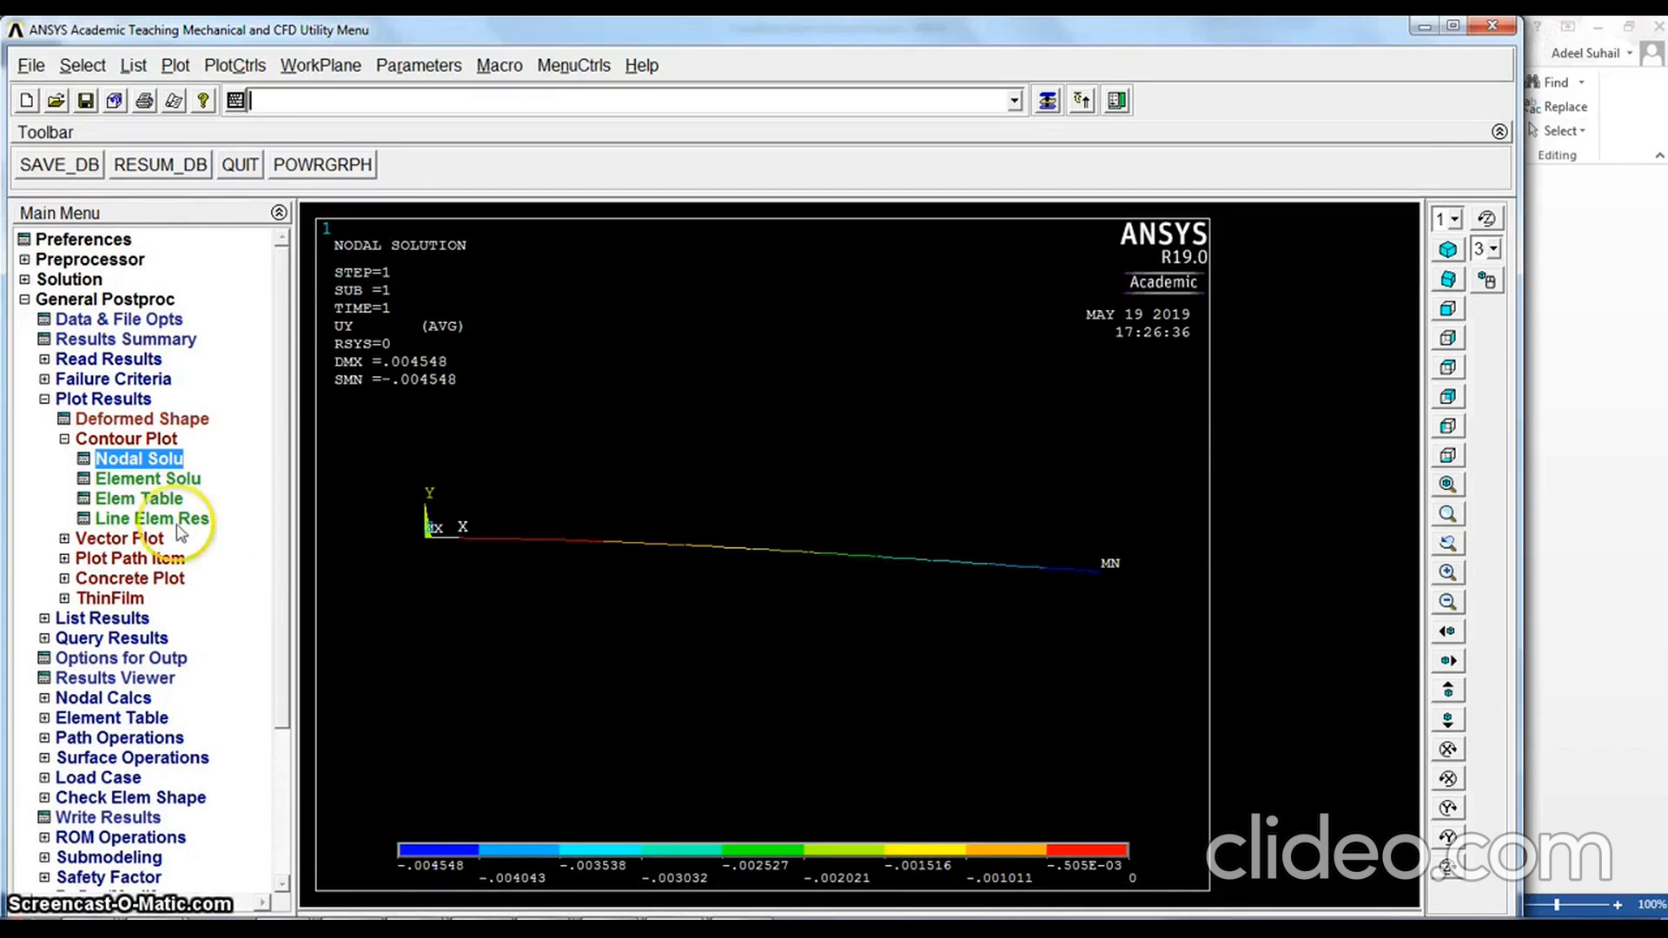
# Create a predefined vector plot of the translation U DOF solution in vector mode at the element centroids
pyautogui.click(65, 440)
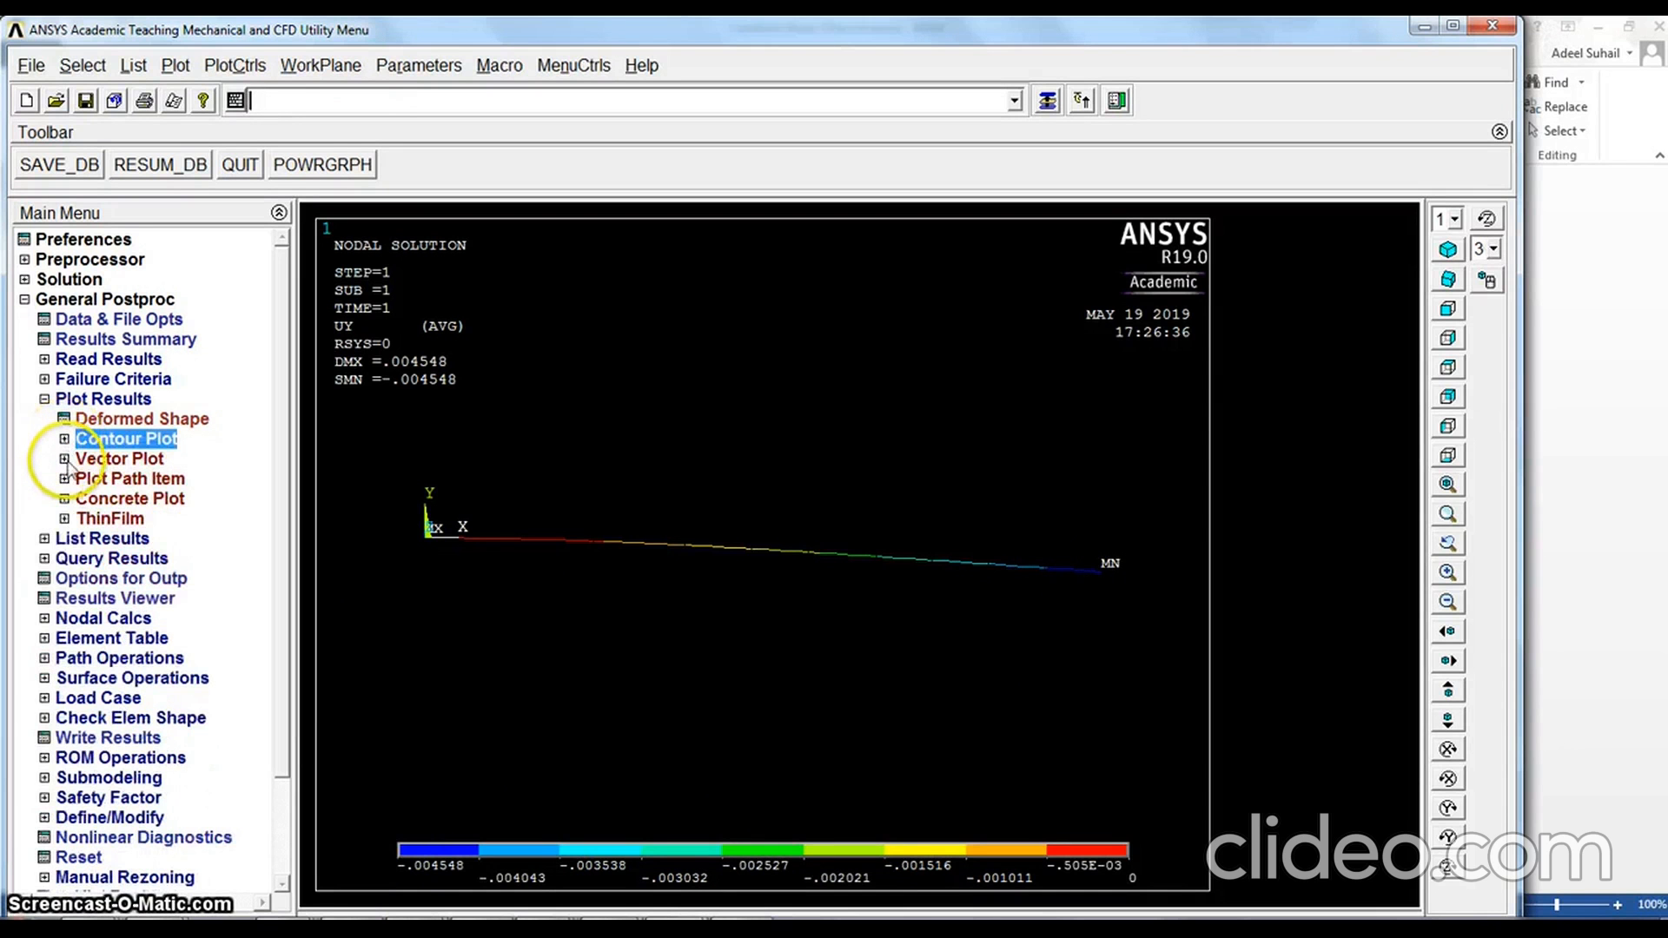
pyautogui.click(65, 460)
pyautogui.click(131, 479)
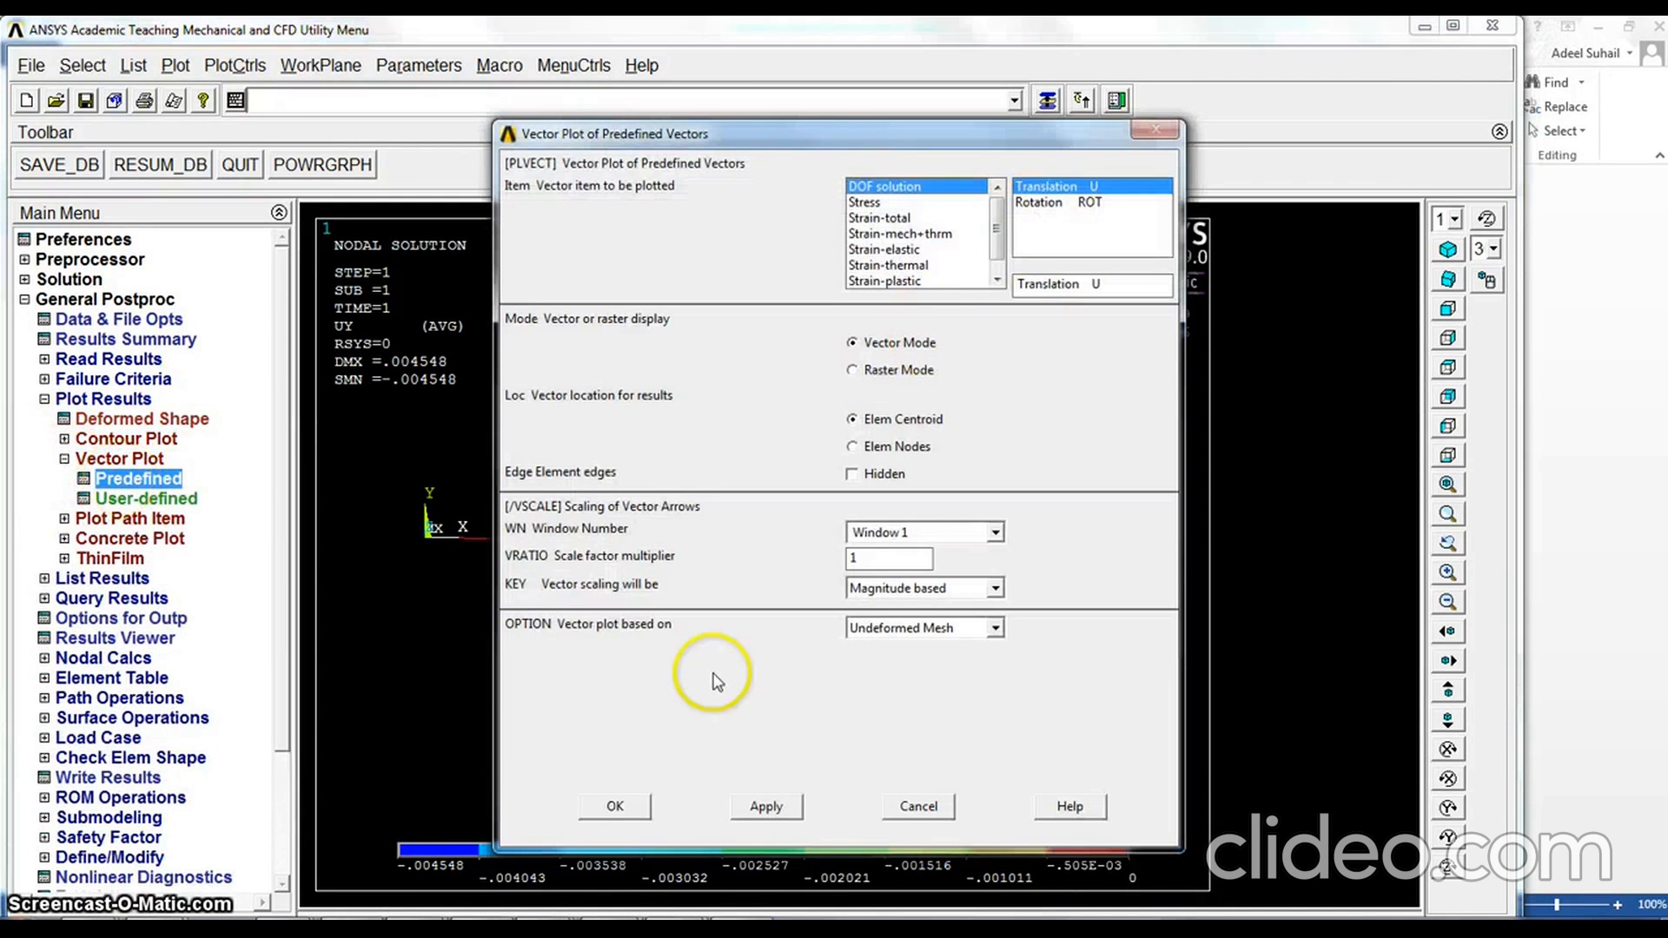
pyautogui.click(622, 804)
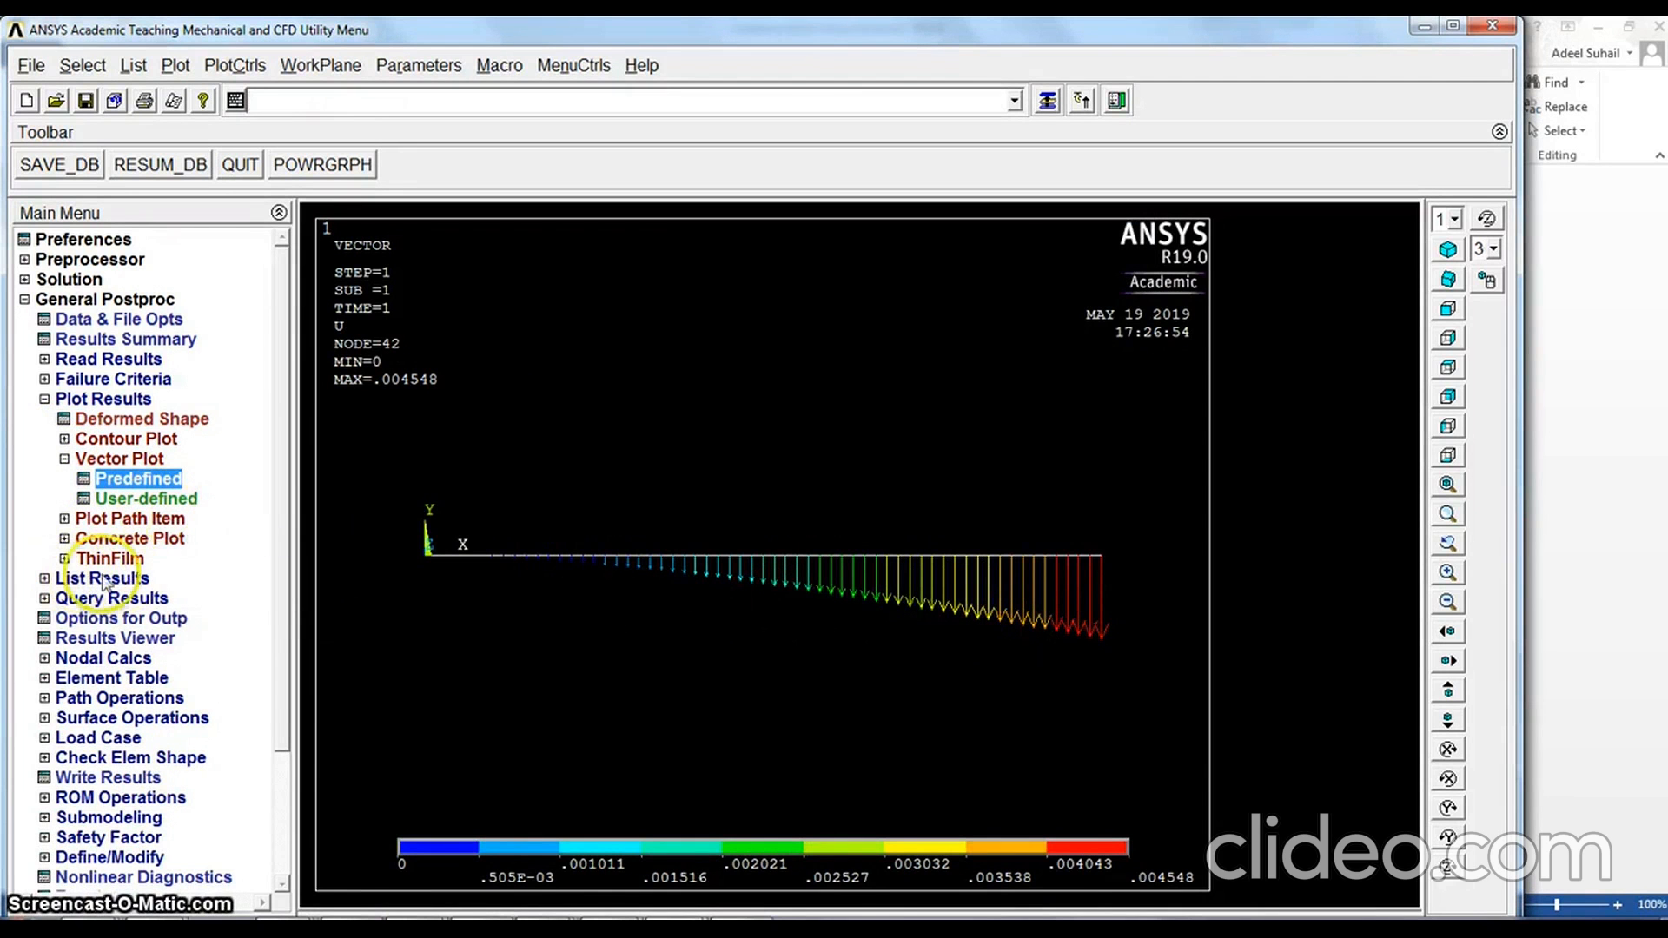
# Enable the display of element shapes based on real constants in the Size and Shape style settings and replot
pyautogui.click(237, 73)
pyautogui.moveTo(278, 119)
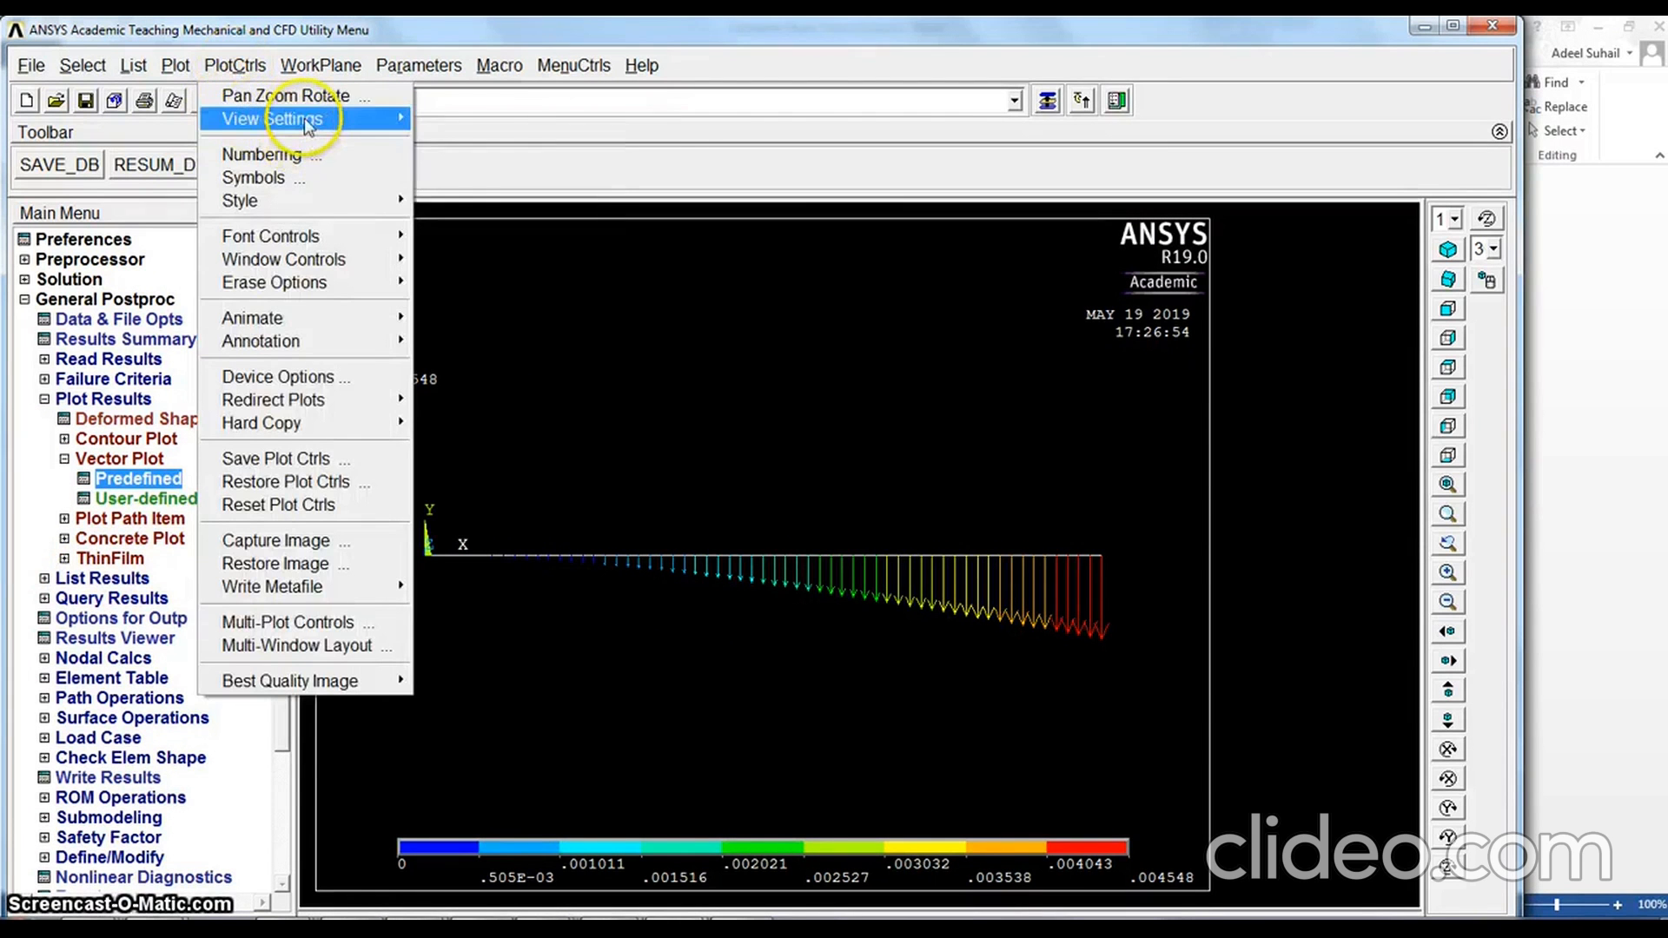
pyautogui.moveTo(300, 203)
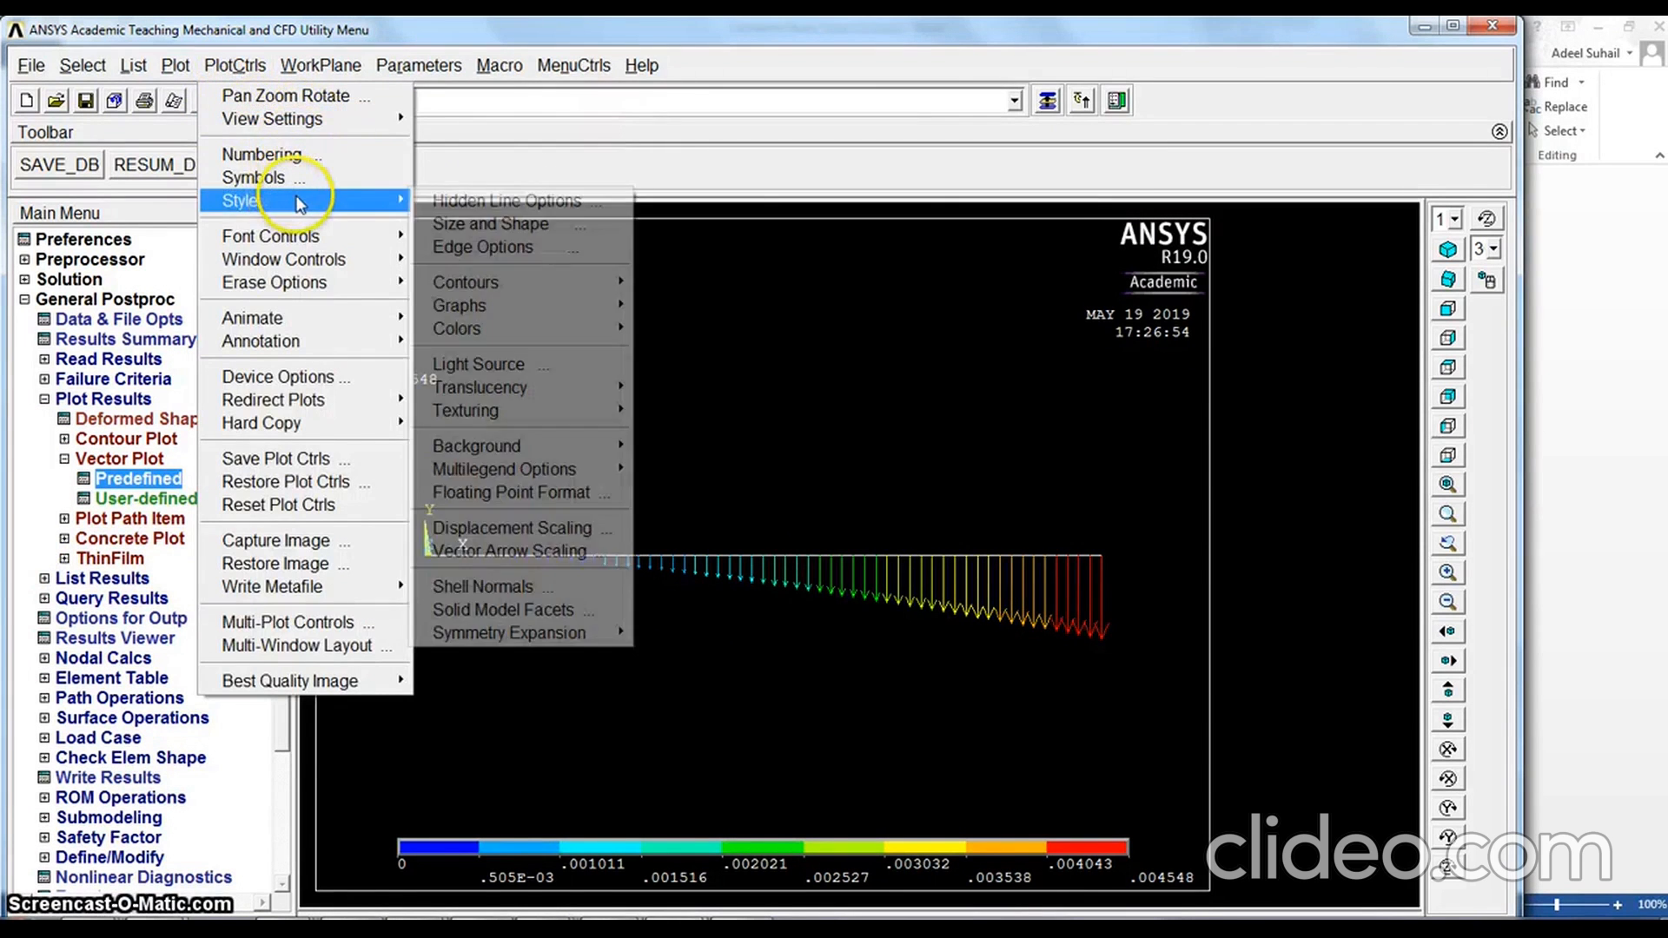
pyautogui.click(446, 223)
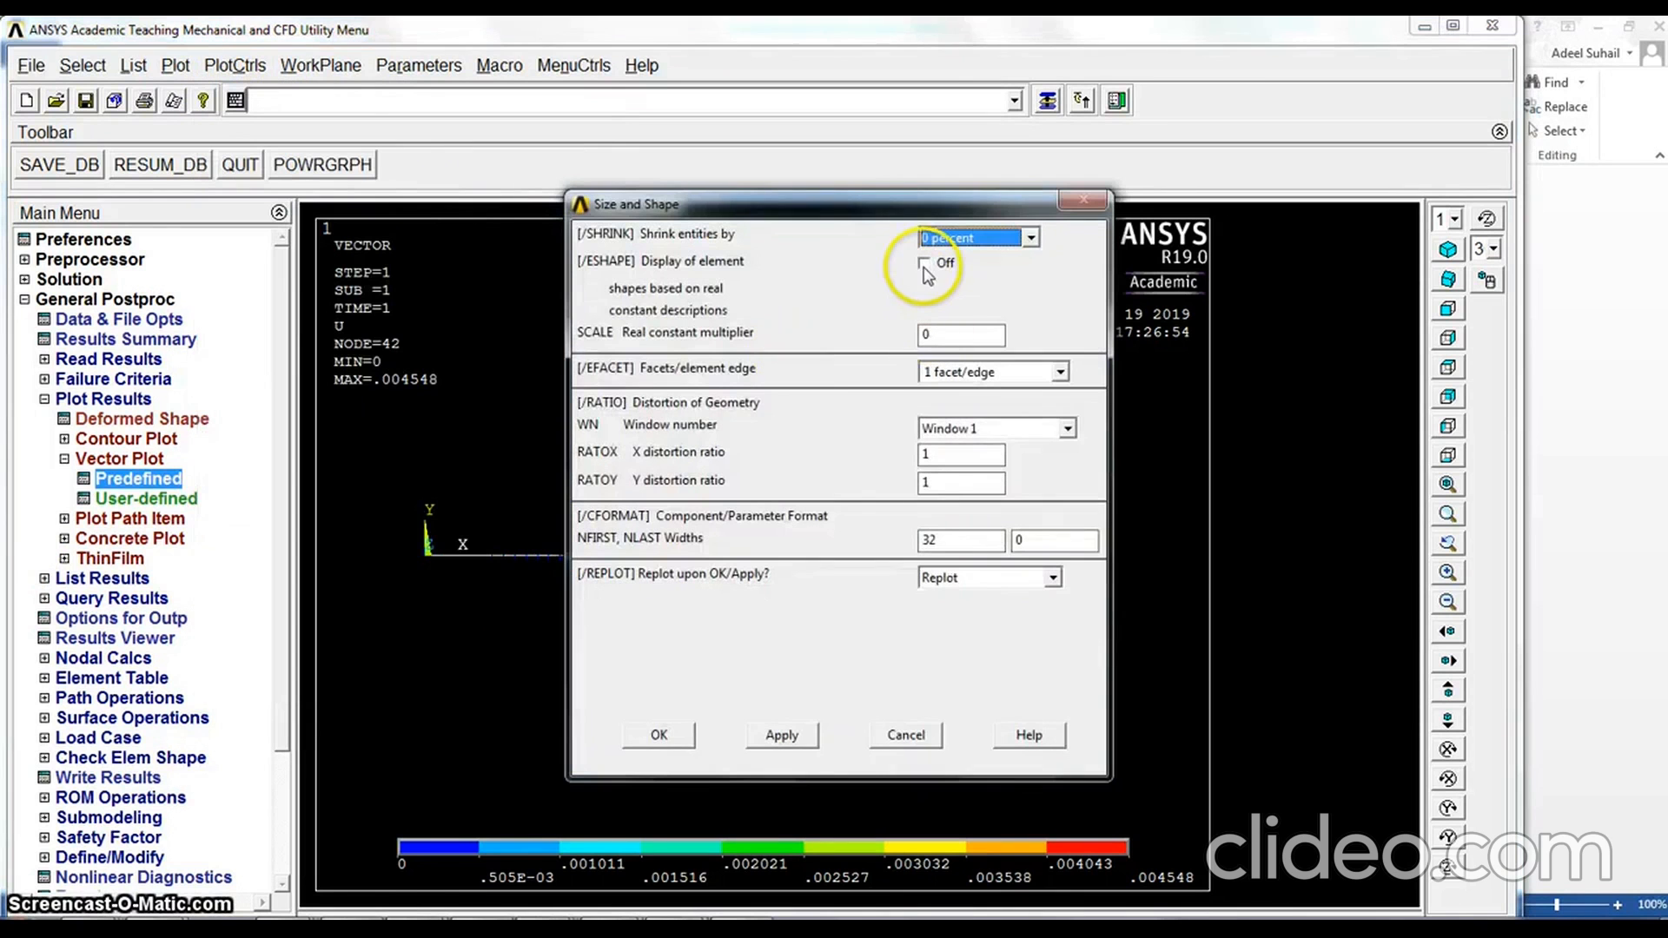
pyautogui.click(660, 736)
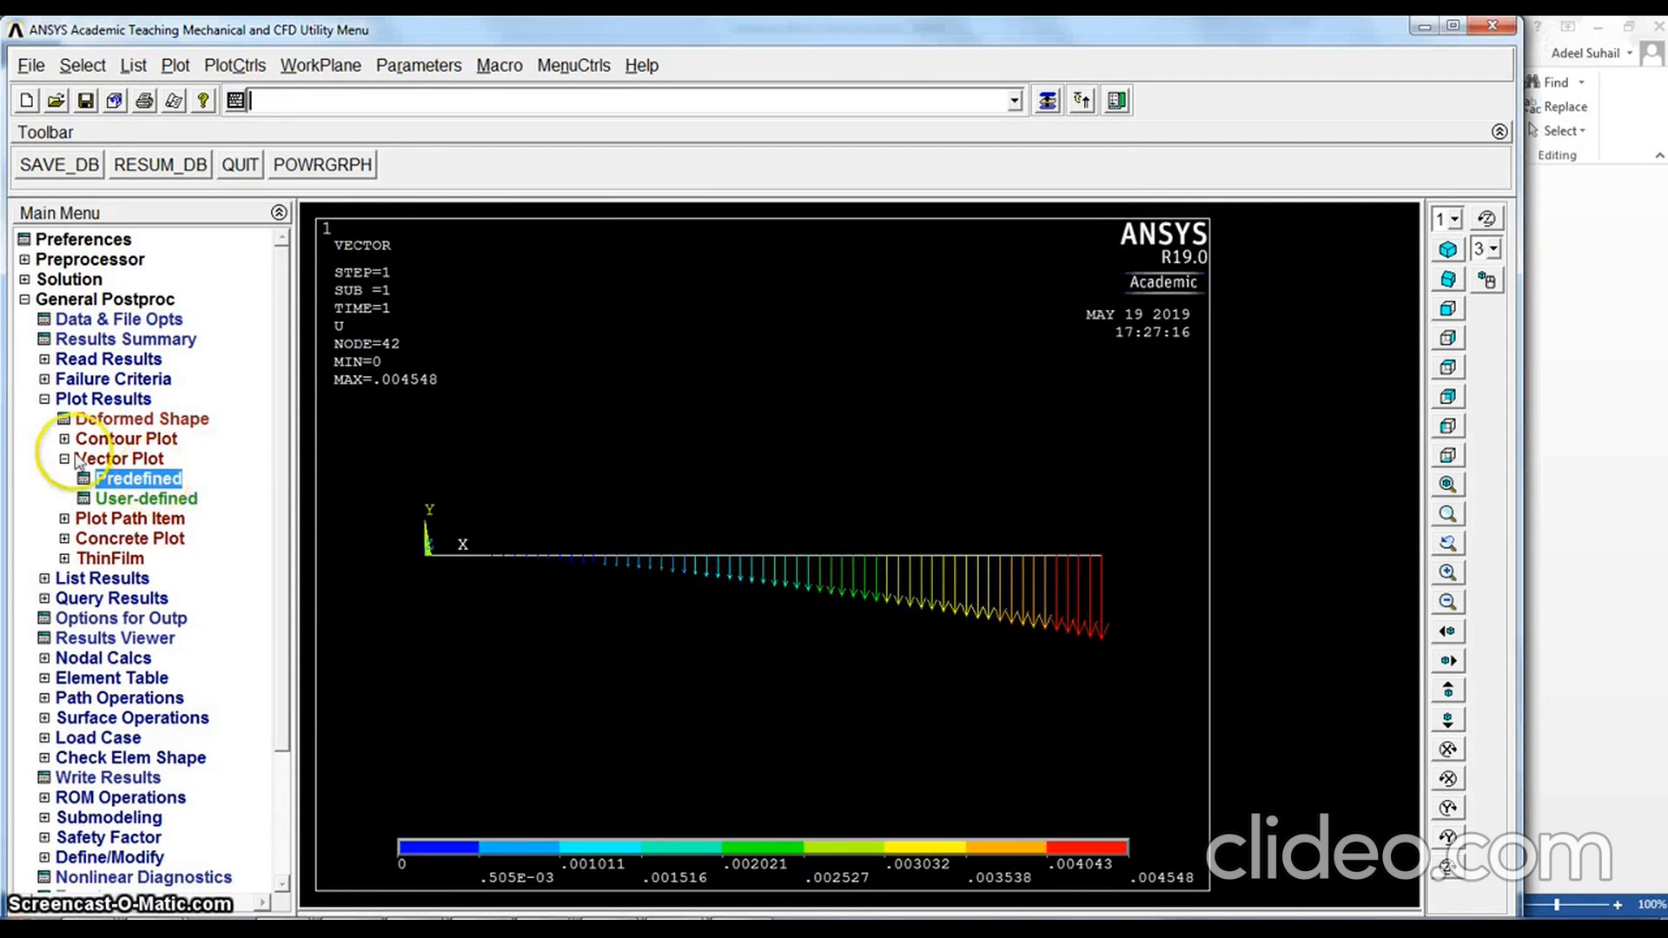
# Plot the nodal Y-component of displacement contour with the deformed shape only, and show the beam in isometric view
pyautogui.click(69, 439)
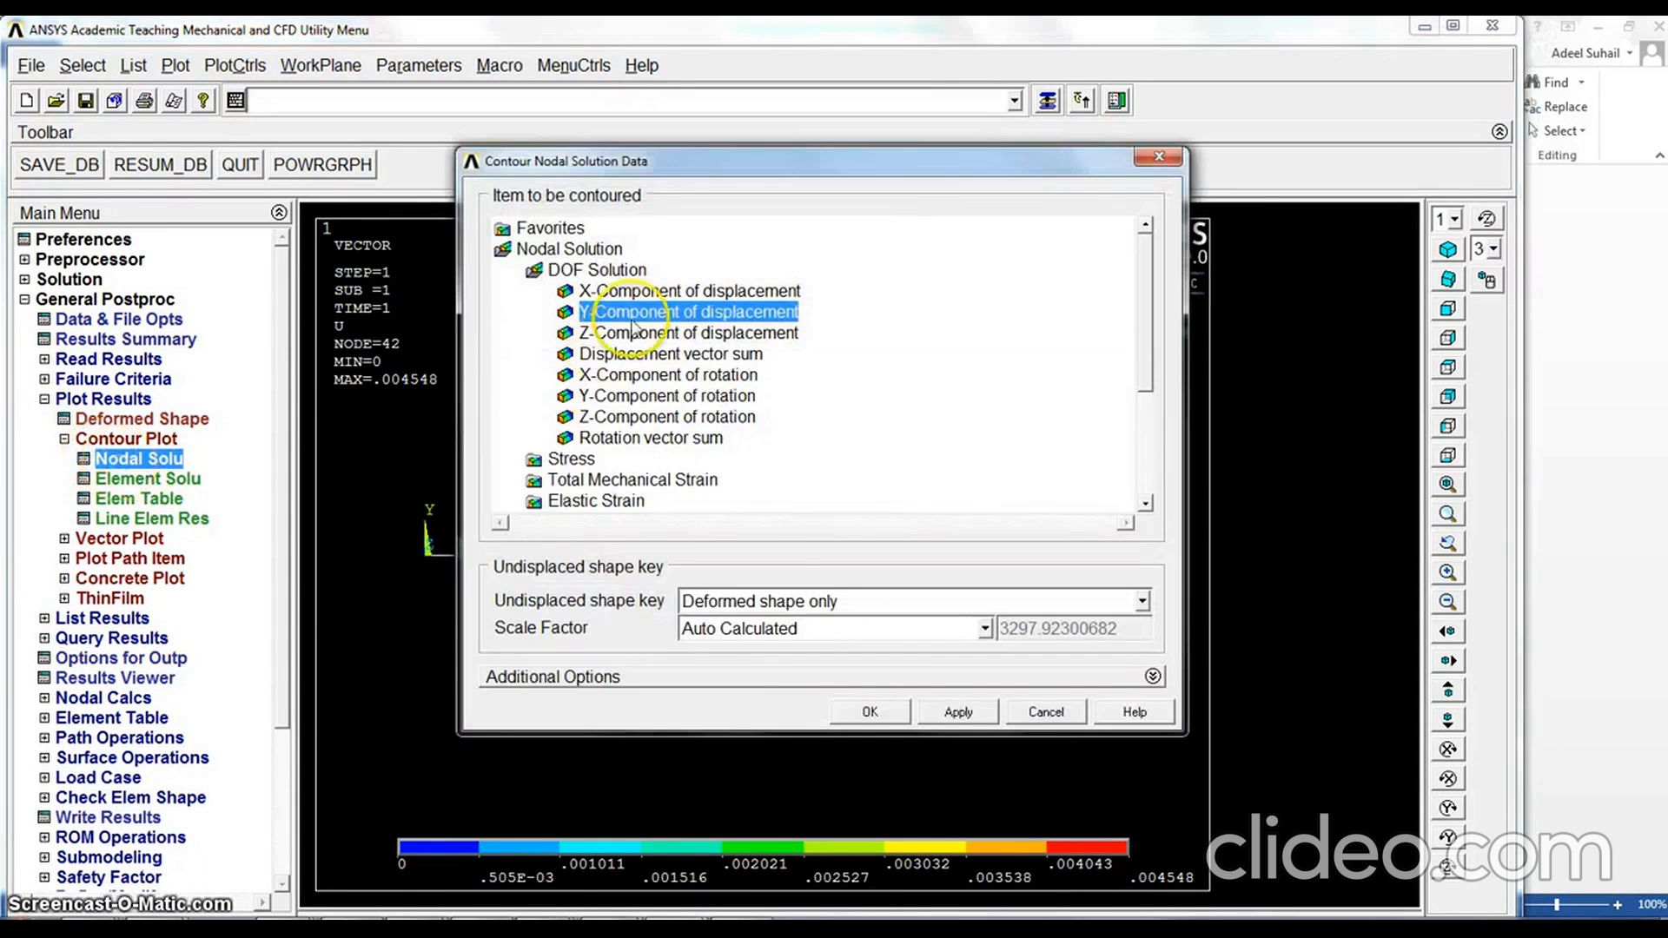
pyautogui.click(866, 712)
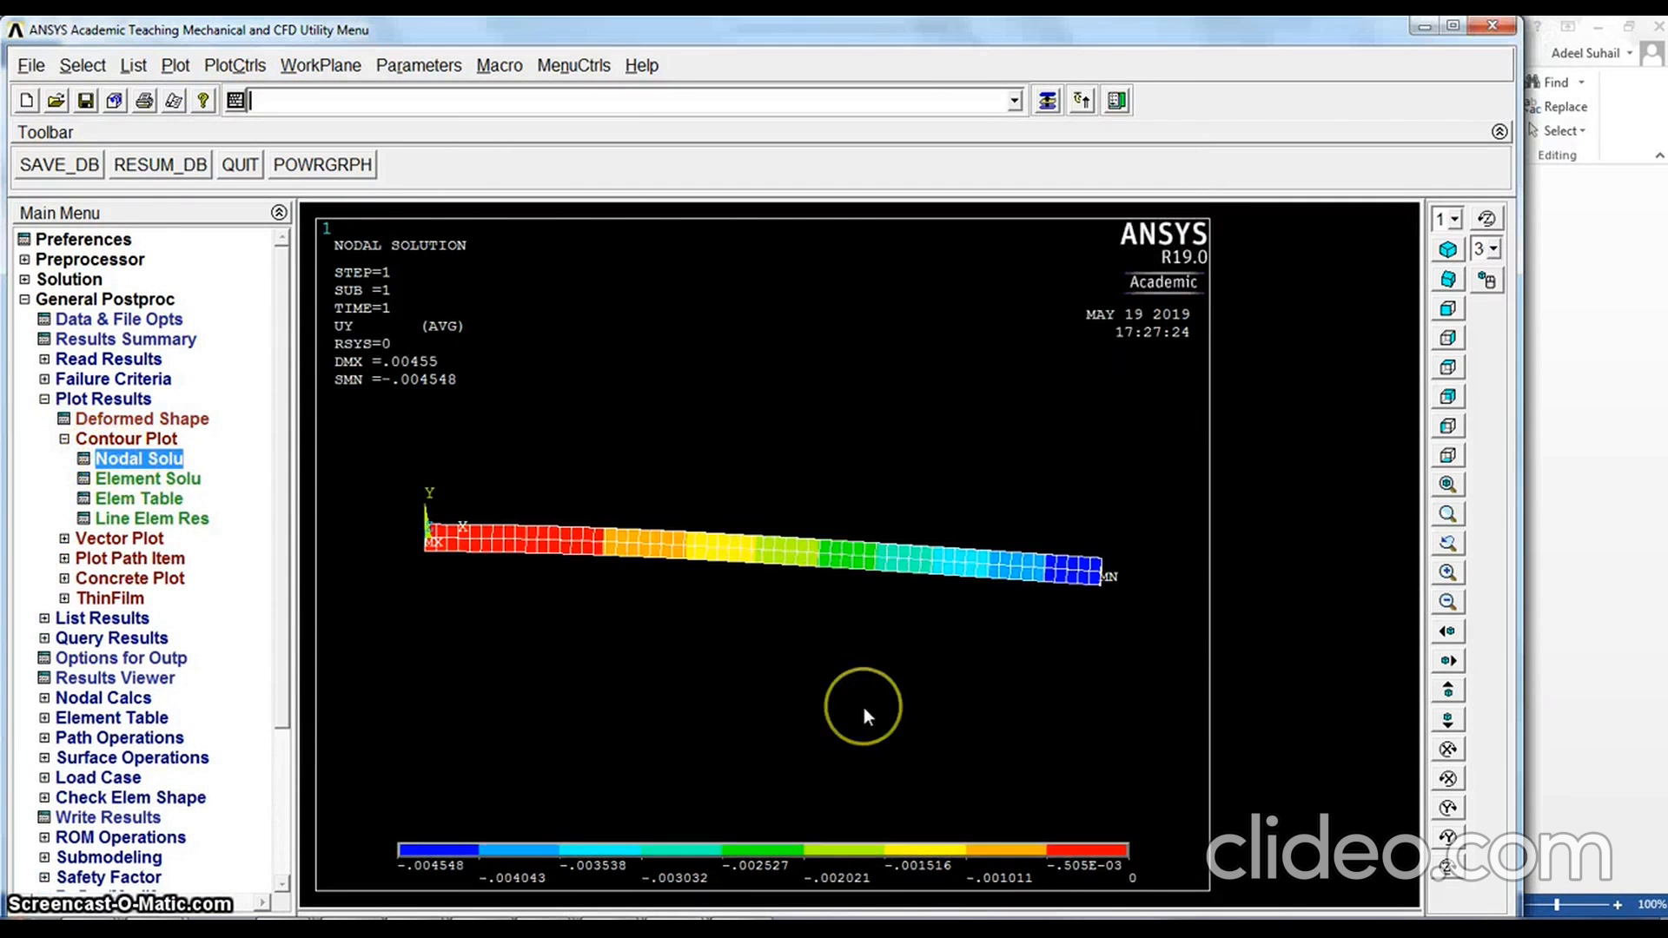
pyautogui.click(1448, 250)
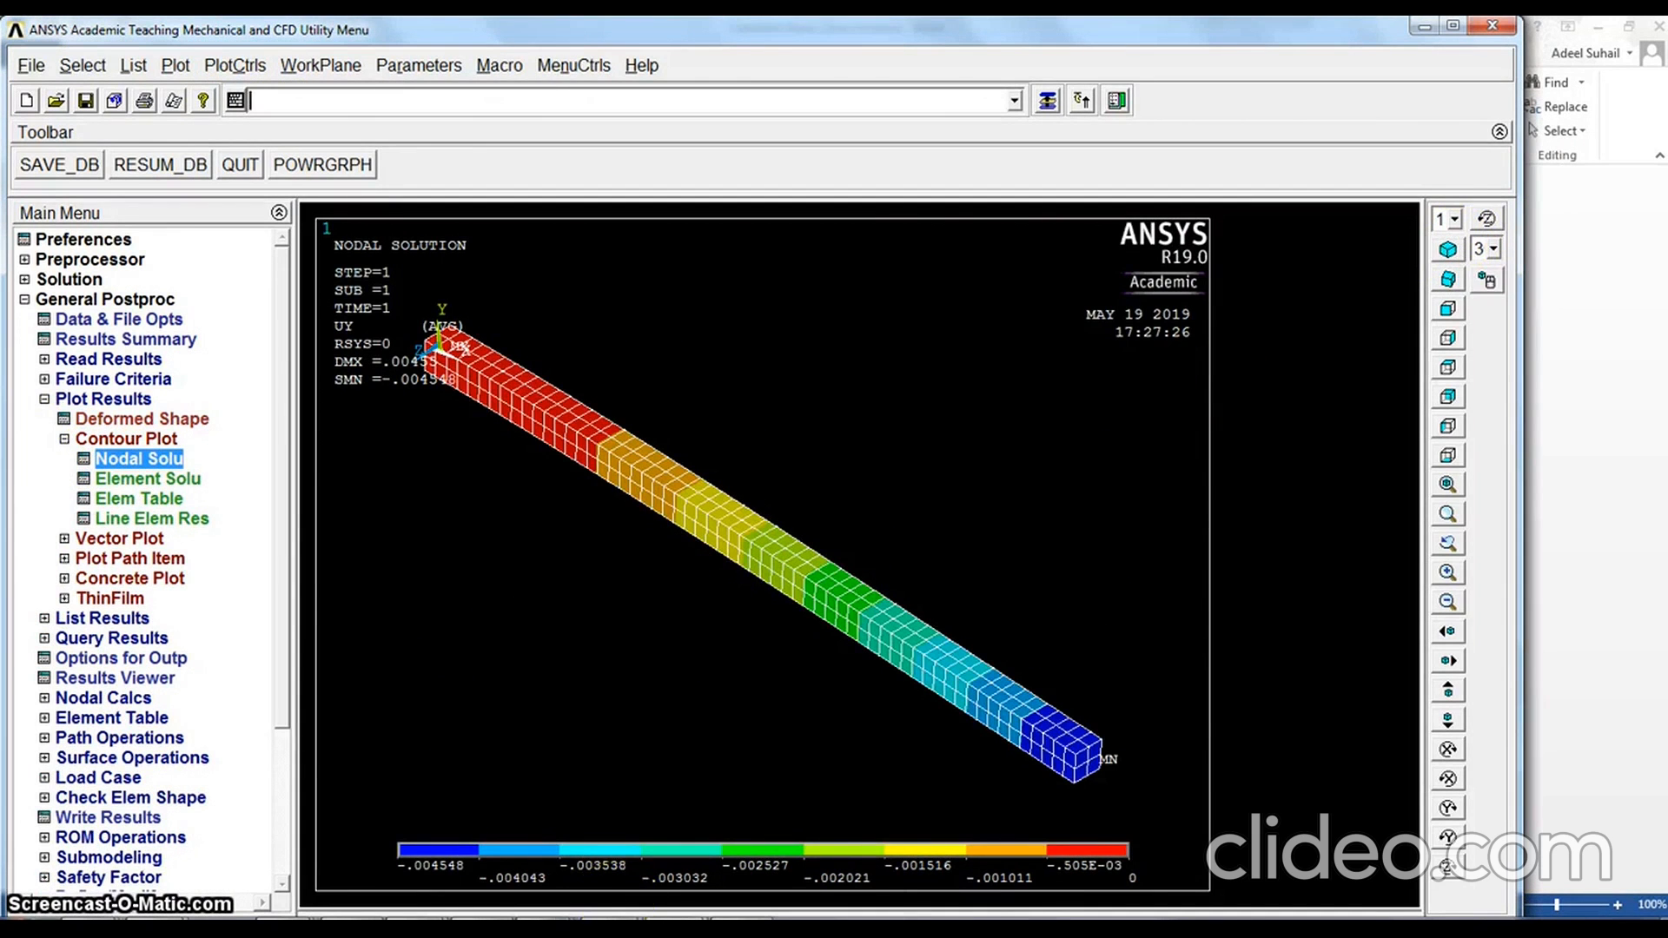
# Switch to the Word document to review the cantilever load case diagrams, and return to the ANSYS contour plot
pyautogui.moveTo(577, 908)
pyautogui.click(577, 848)
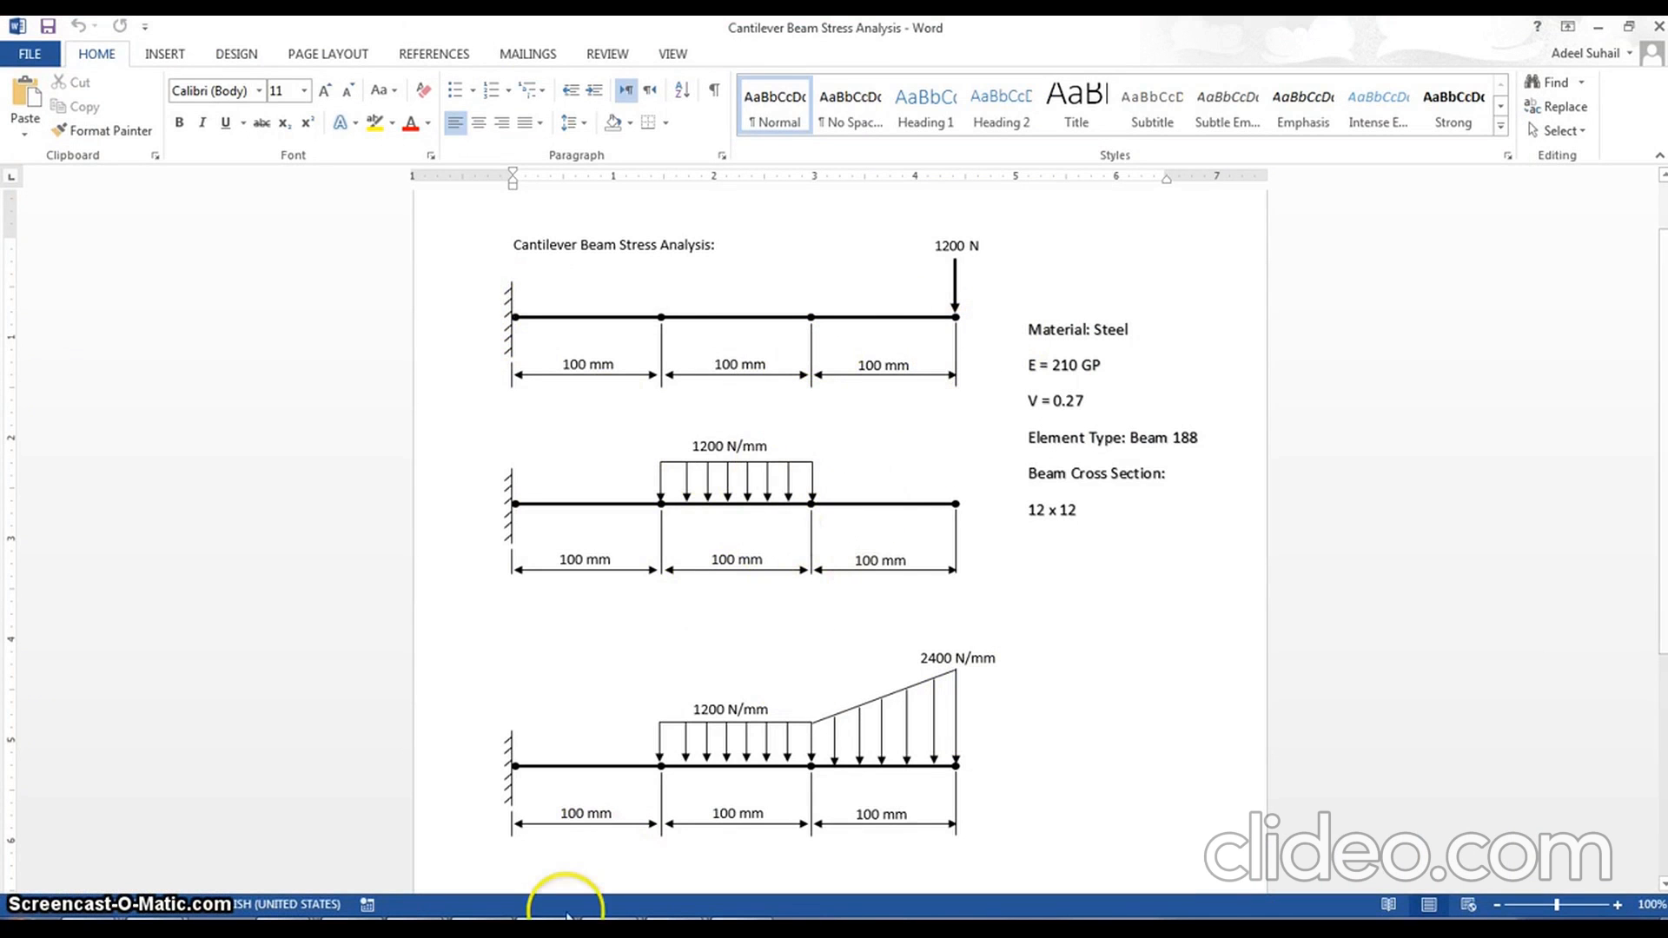
pyautogui.moveTo(676, 930)
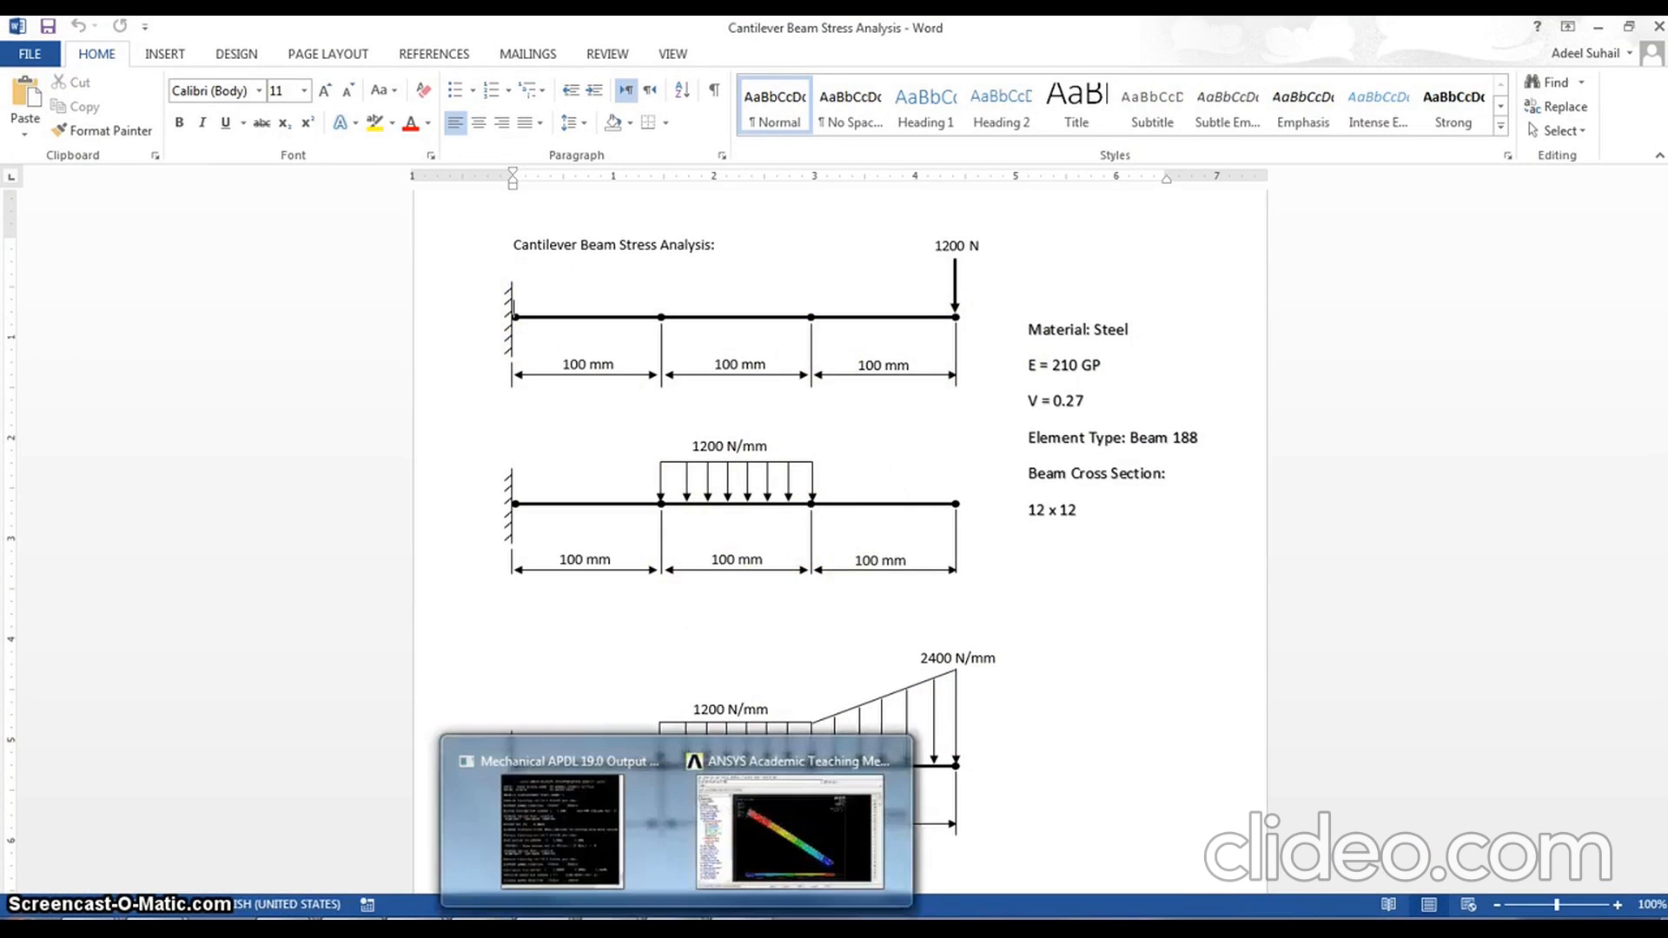
pyautogui.click(808, 815)
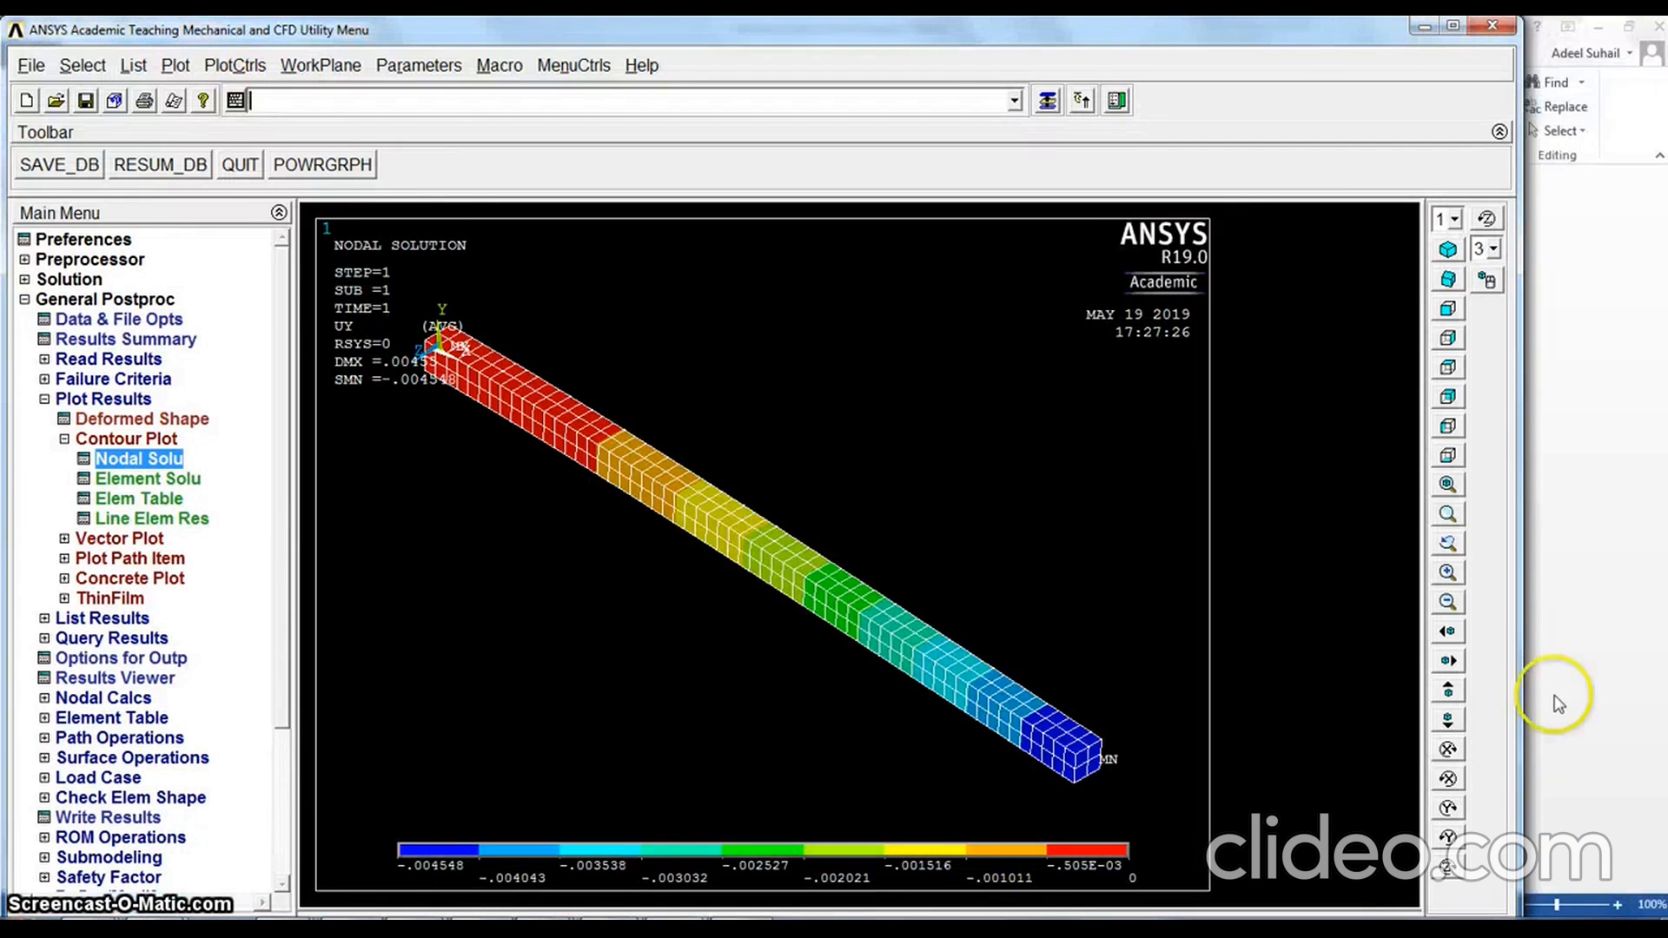